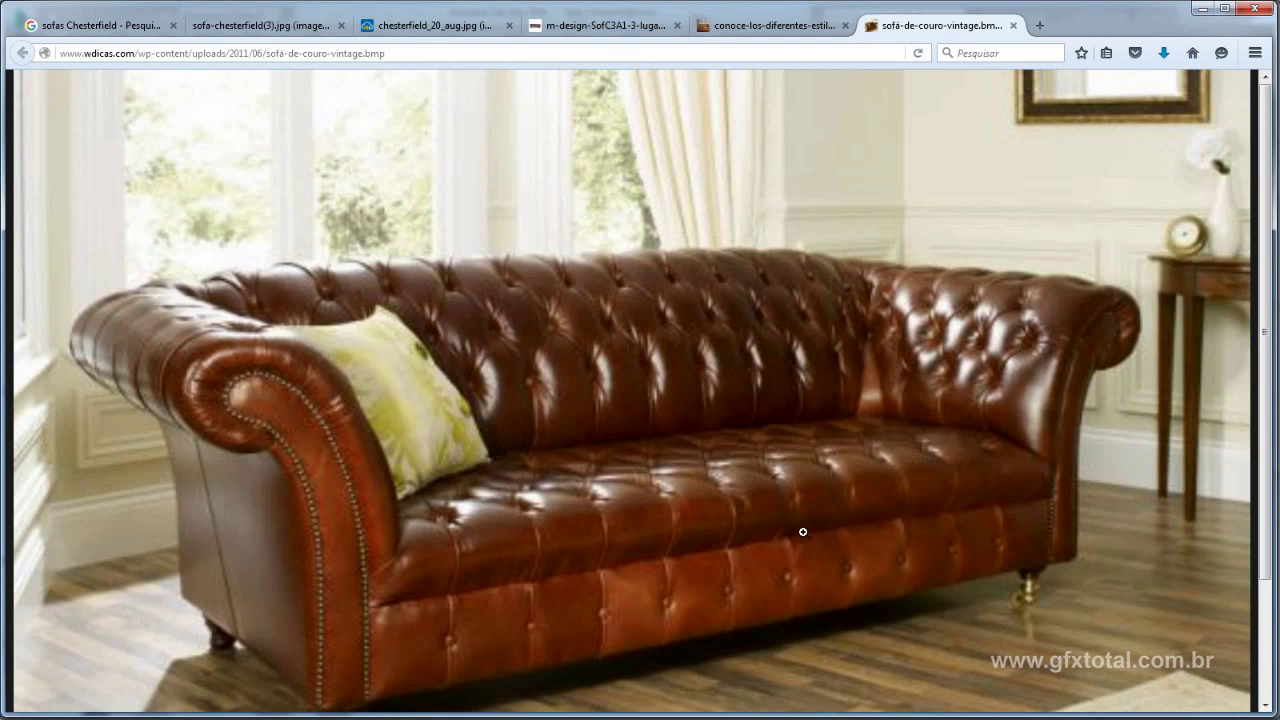
Scroll through the brown leather Chesterfield sofa reference photo in Firefox.
scroll(752, 251, "down", 2)
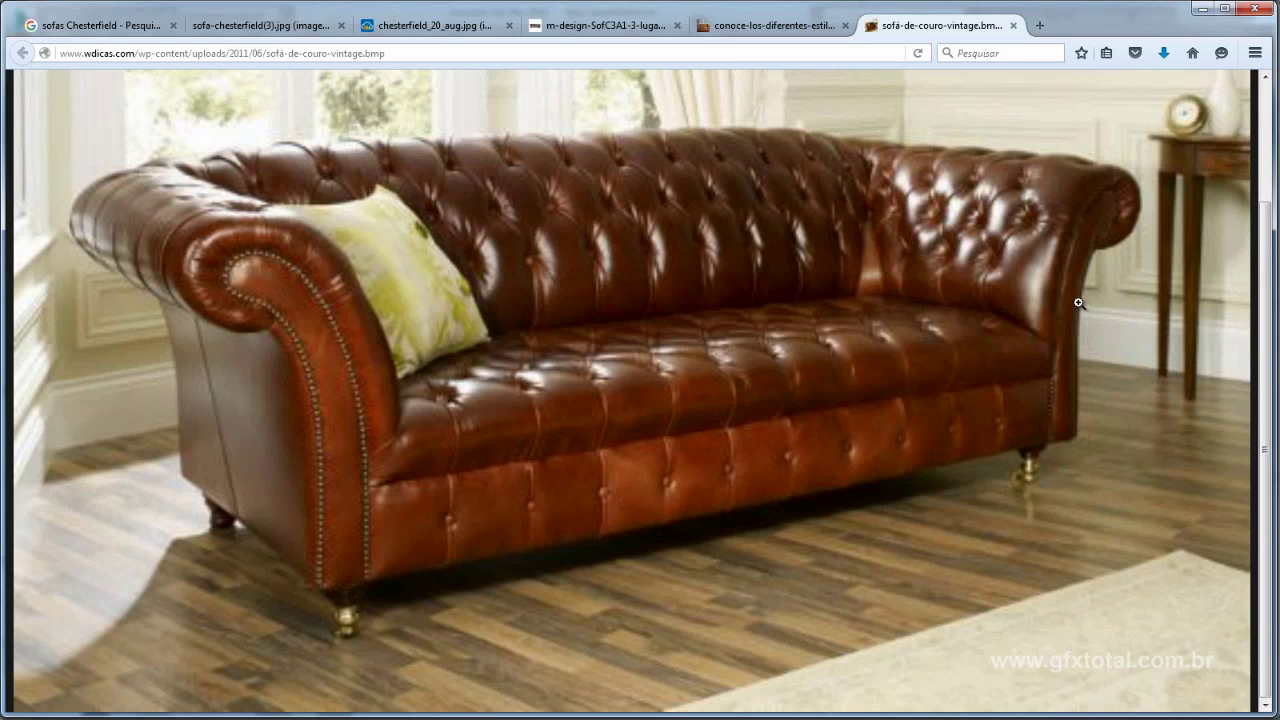
Browse the beige velvet, dark brown leather and grey Chesterfield photos, then go back to 3ds Max.
left_click(768, 25)
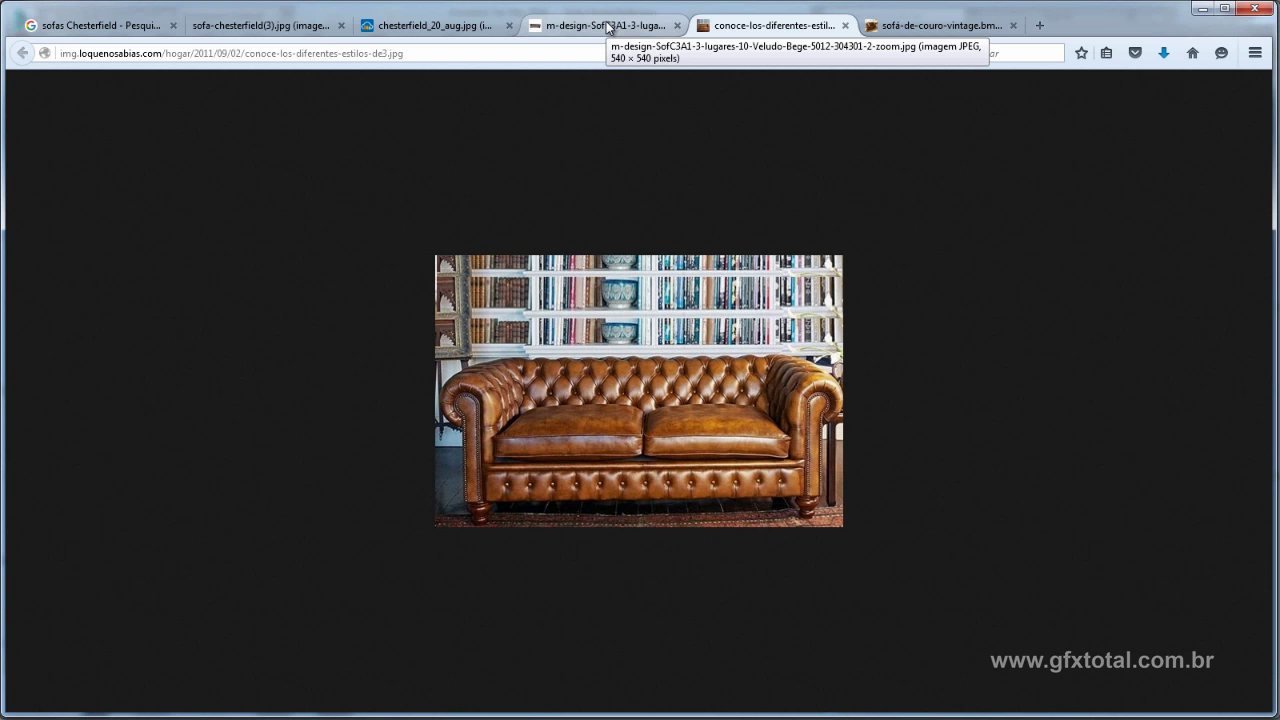
left_click(607, 27)
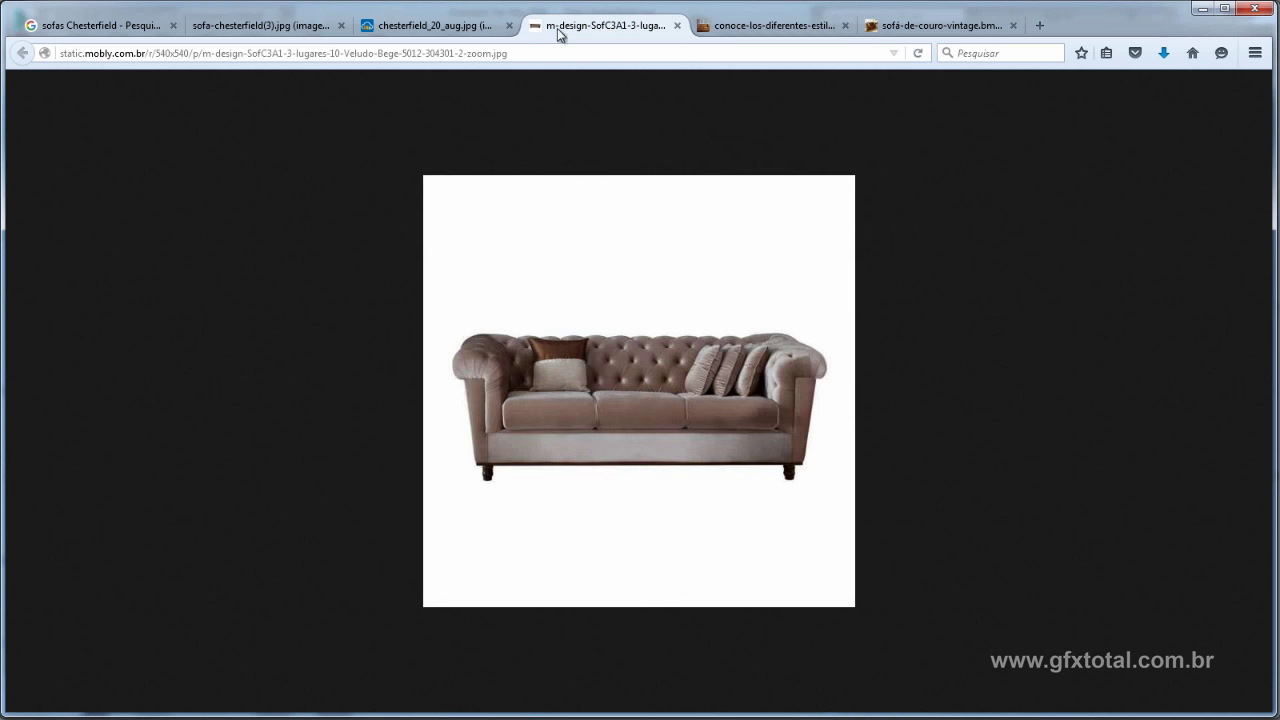
left_click(426, 30)
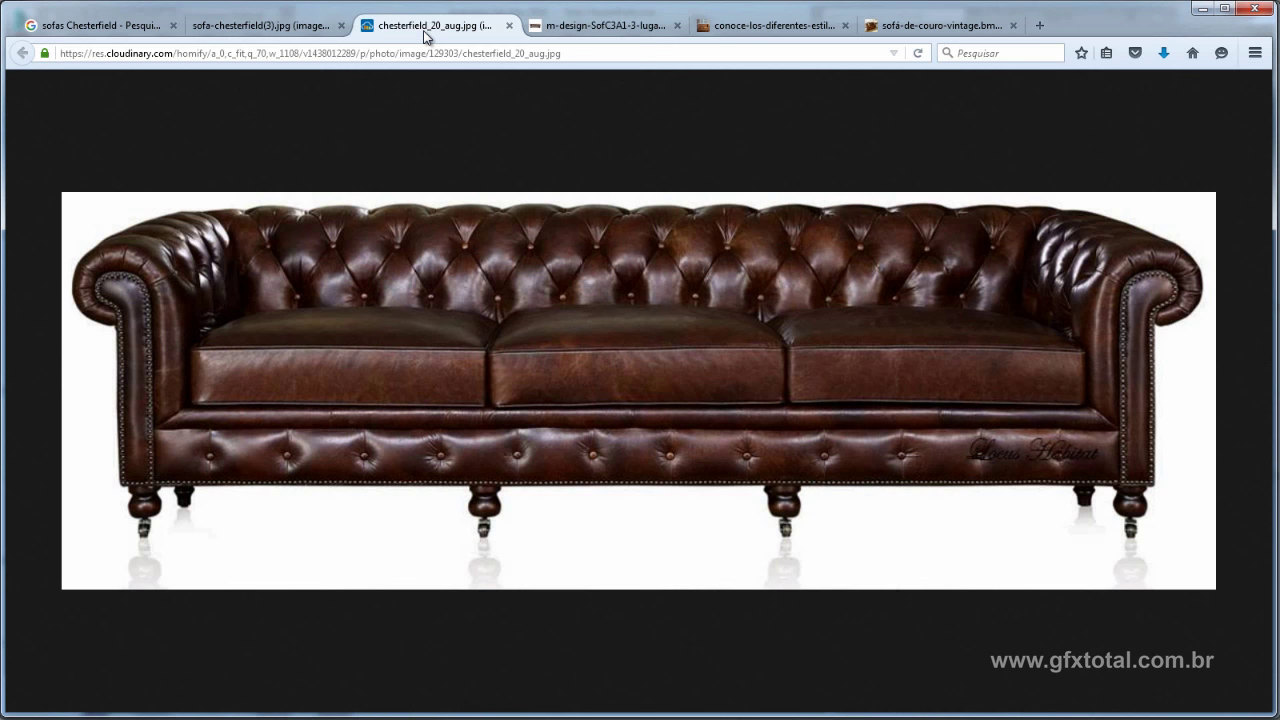
left_click(260, 31)
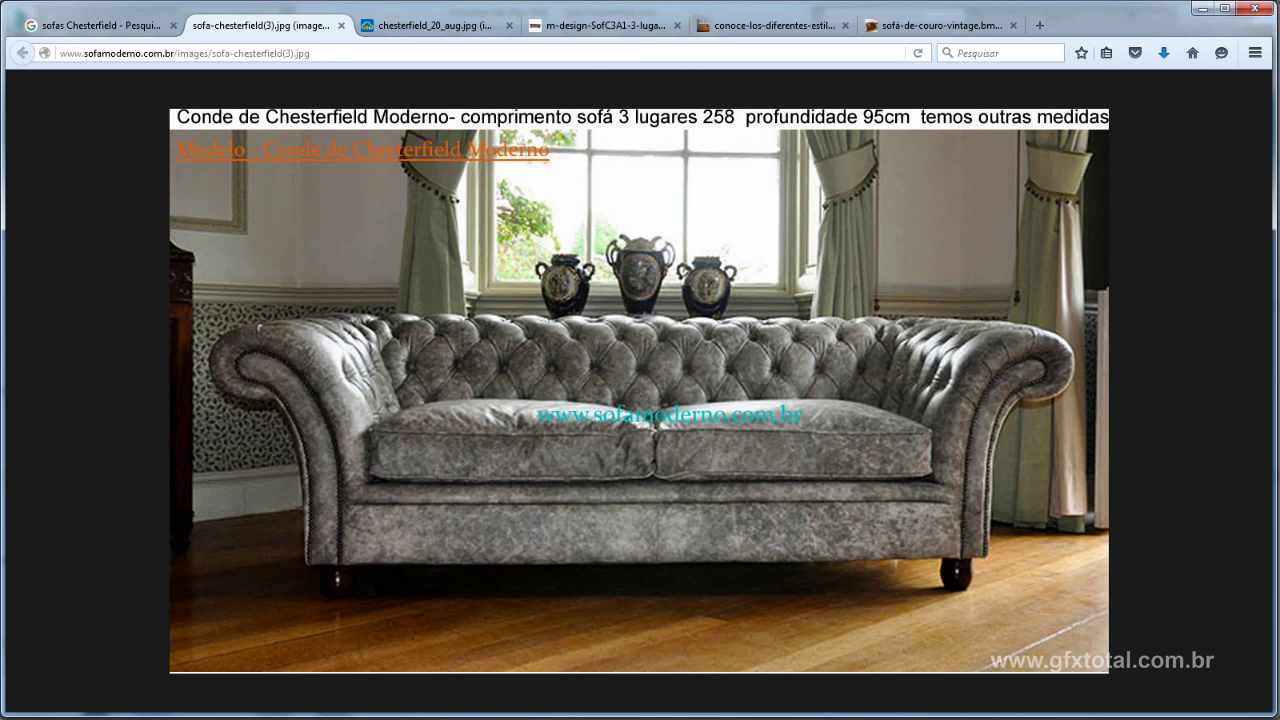
left_click(468, 713)
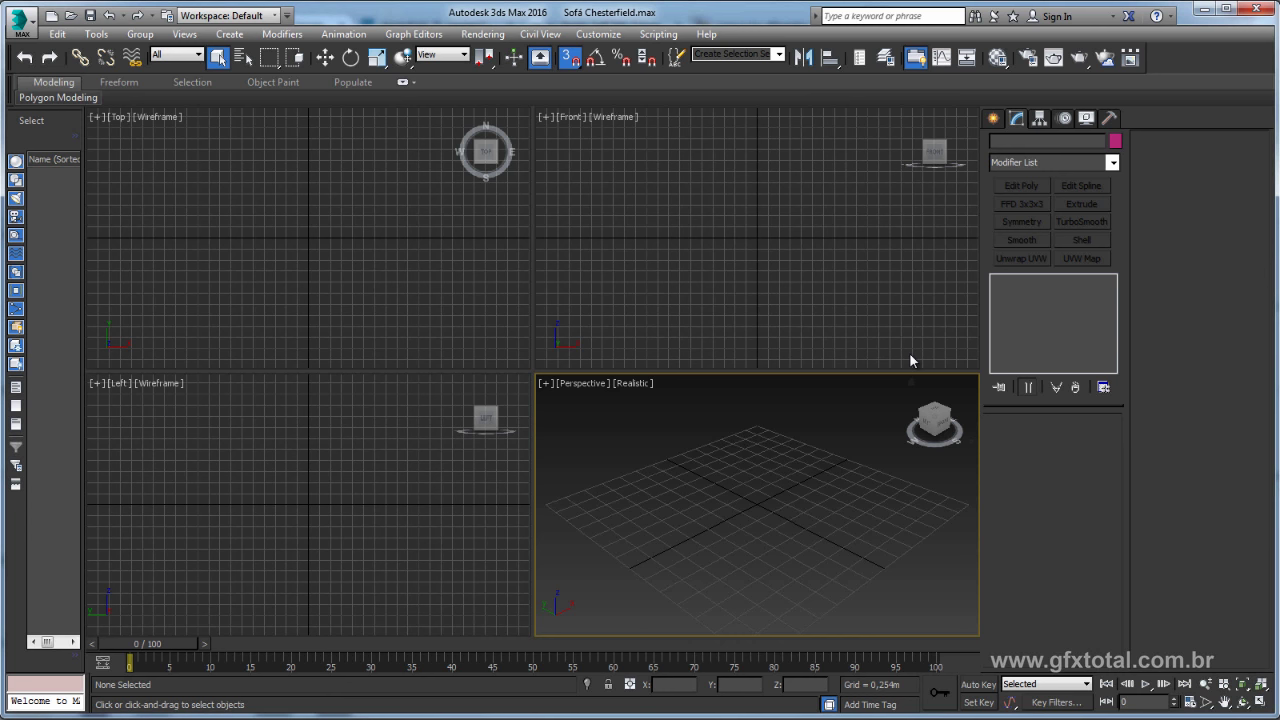
Draw a Standard Primitives Plane and set its Length and Width to 2 m.
left_click(995, 117)
left_click(1027, 166)
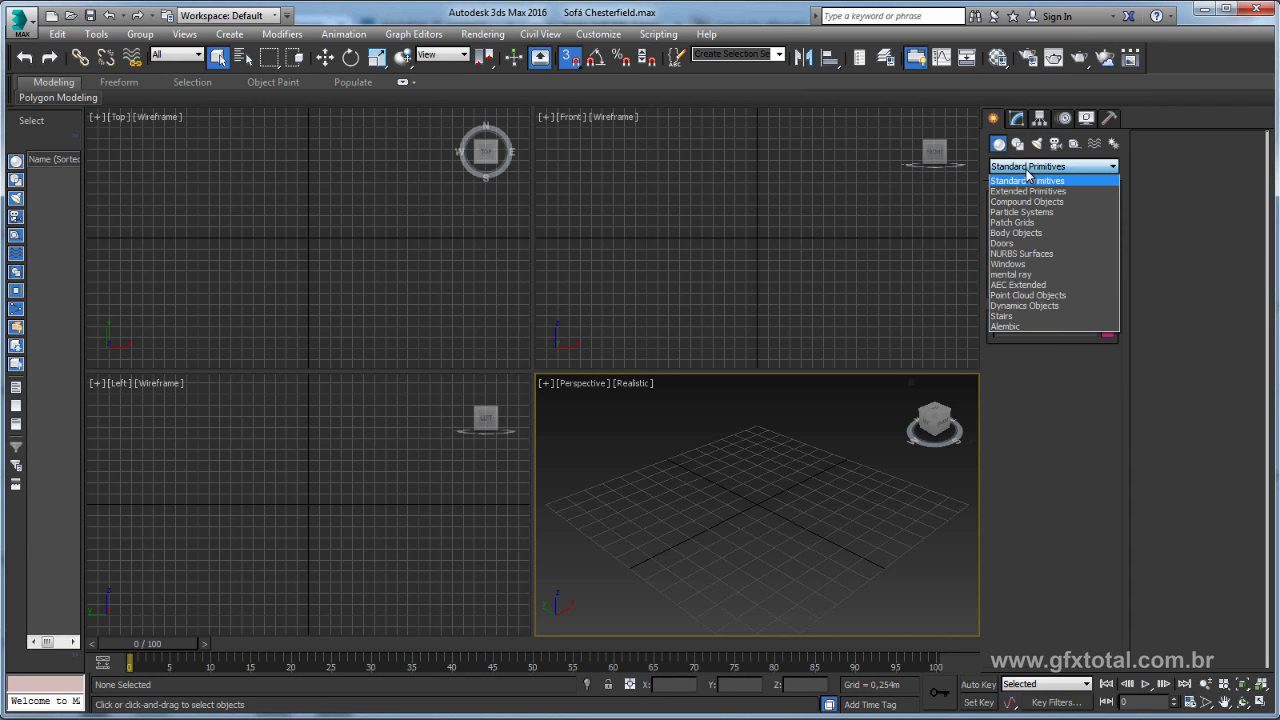
left_click(1040, 178)
left_click(1083, 288)
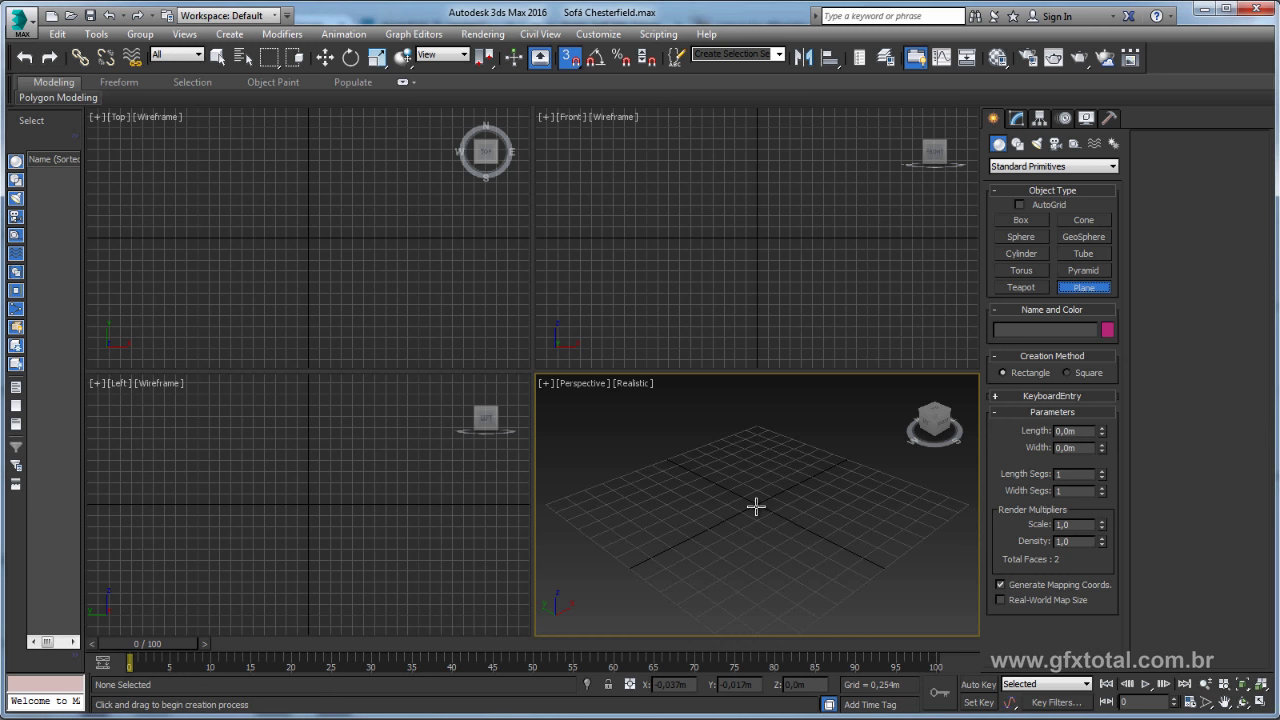
left_click_drag(756, 506, 773, 599)
double_click(1080, 431)
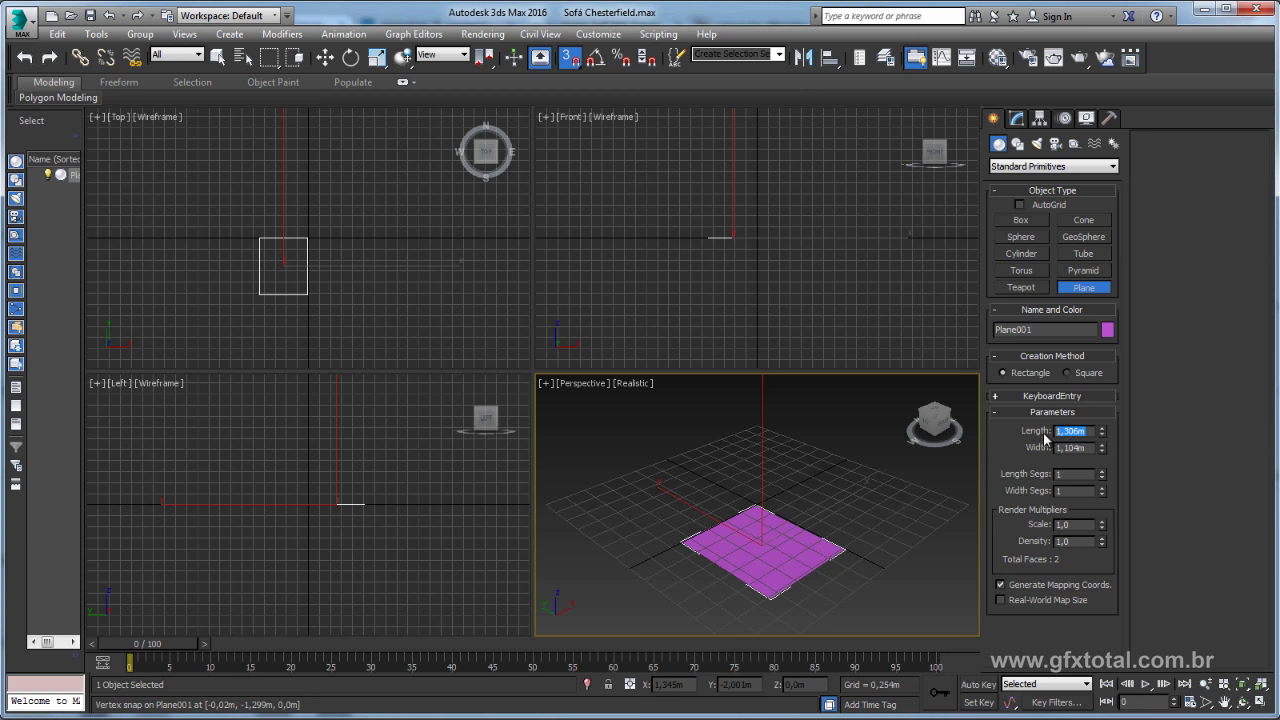
type("2")
key("Tab")
type("2")
key("Return")
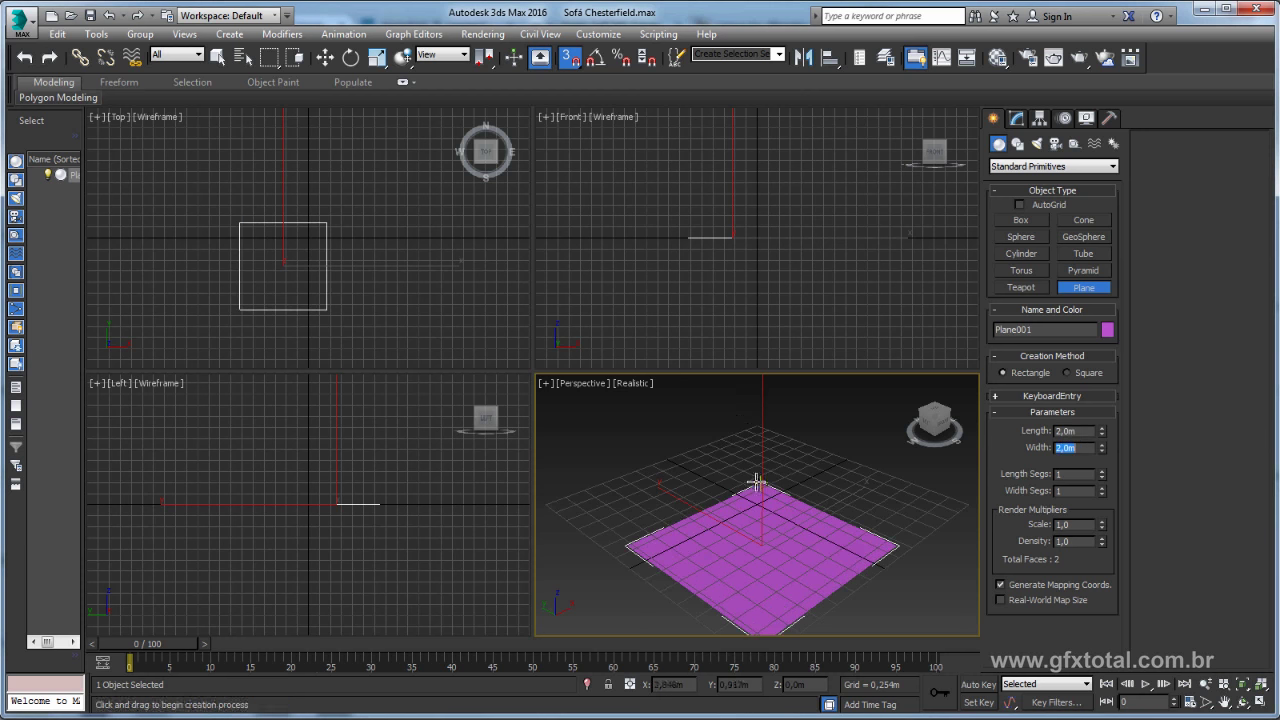
Show edged faces, keep the plane at 1×1 segments, and convert it to Editable Poly.
mouse_move(708, 471)
middle_mouse_down("alt")
mouse_move(736, 492)
mouse_move(790, 489)
middle_mouse_up("alt")
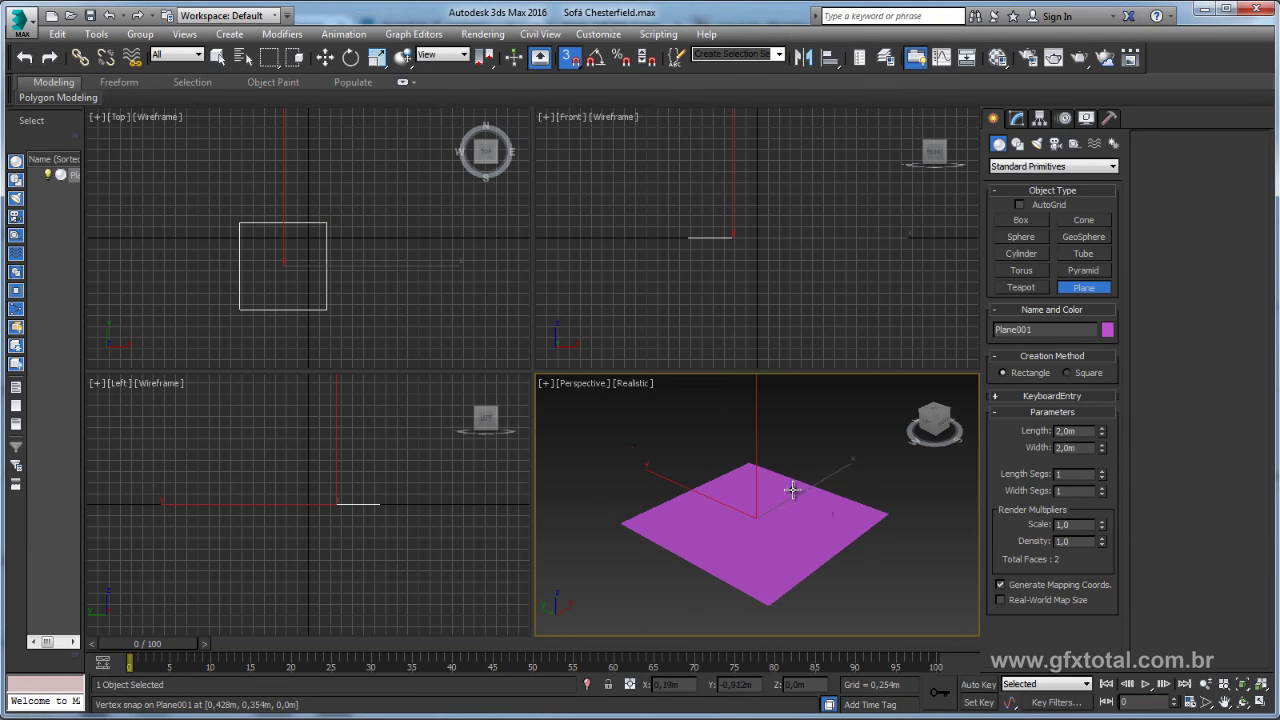
key("F4")
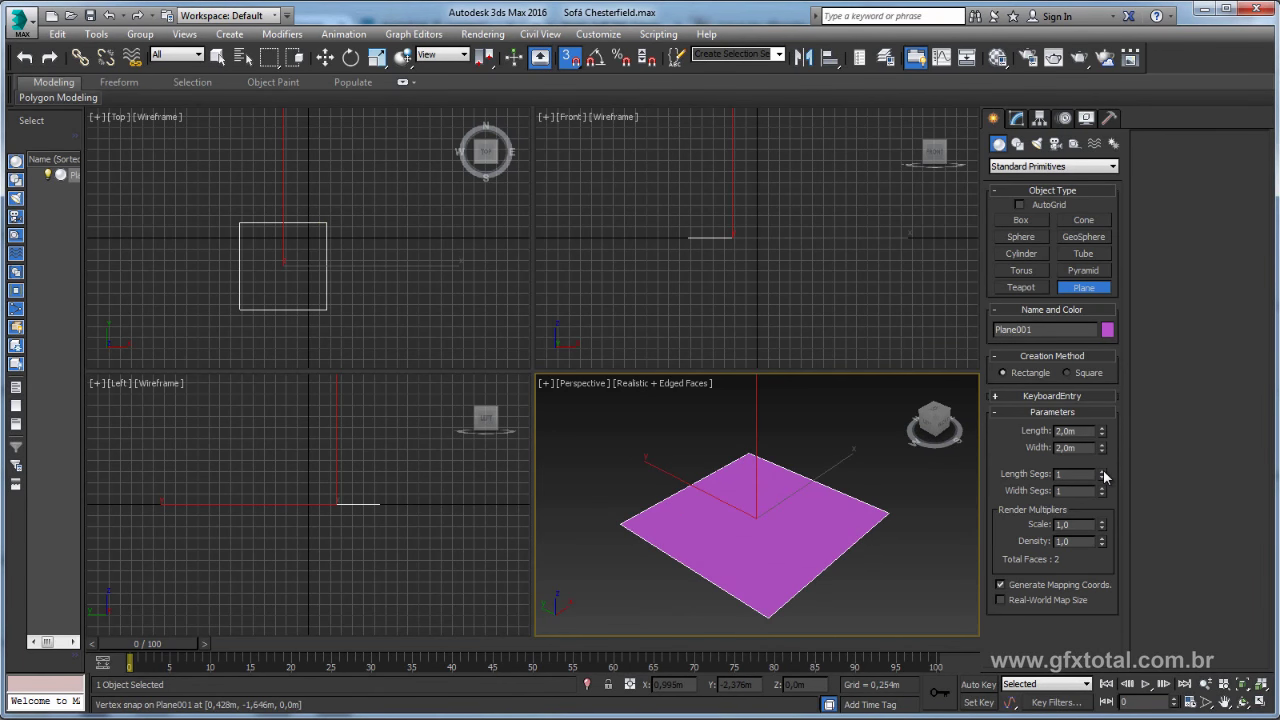
left_click_drag(1103, 472, 1101, 491)
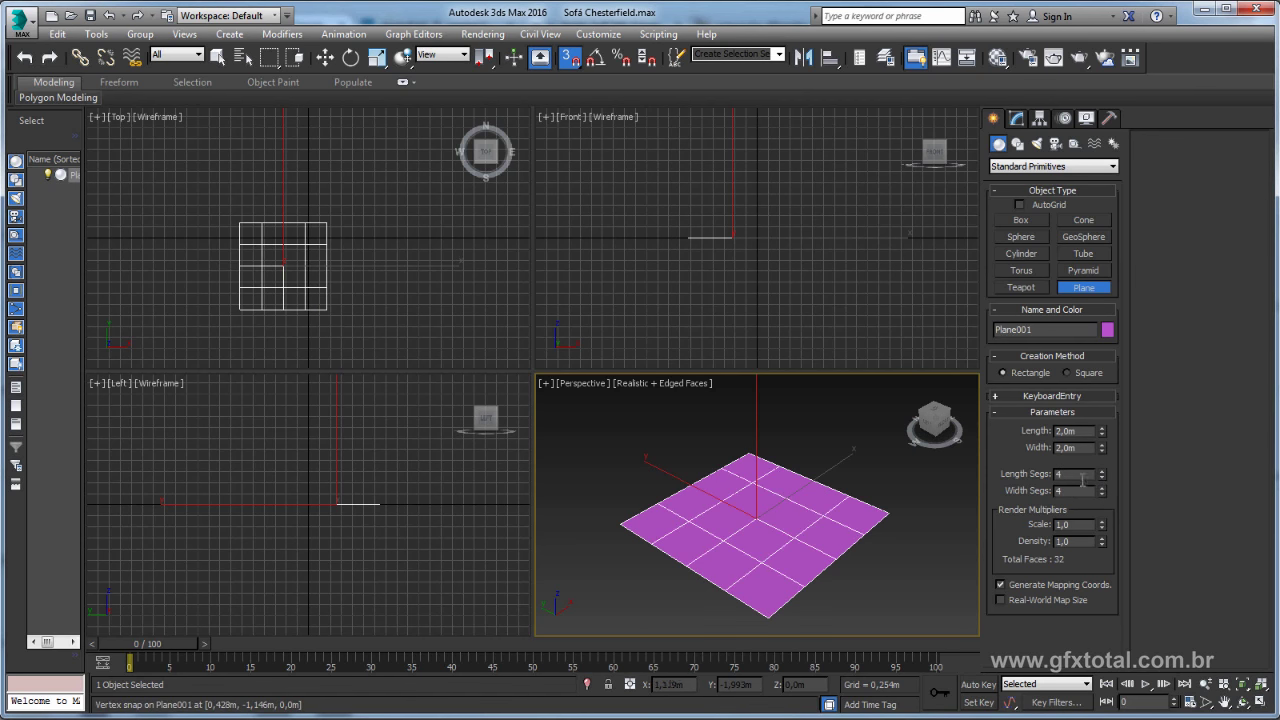
right_click(1103, 479)
right_click(1101, 491)
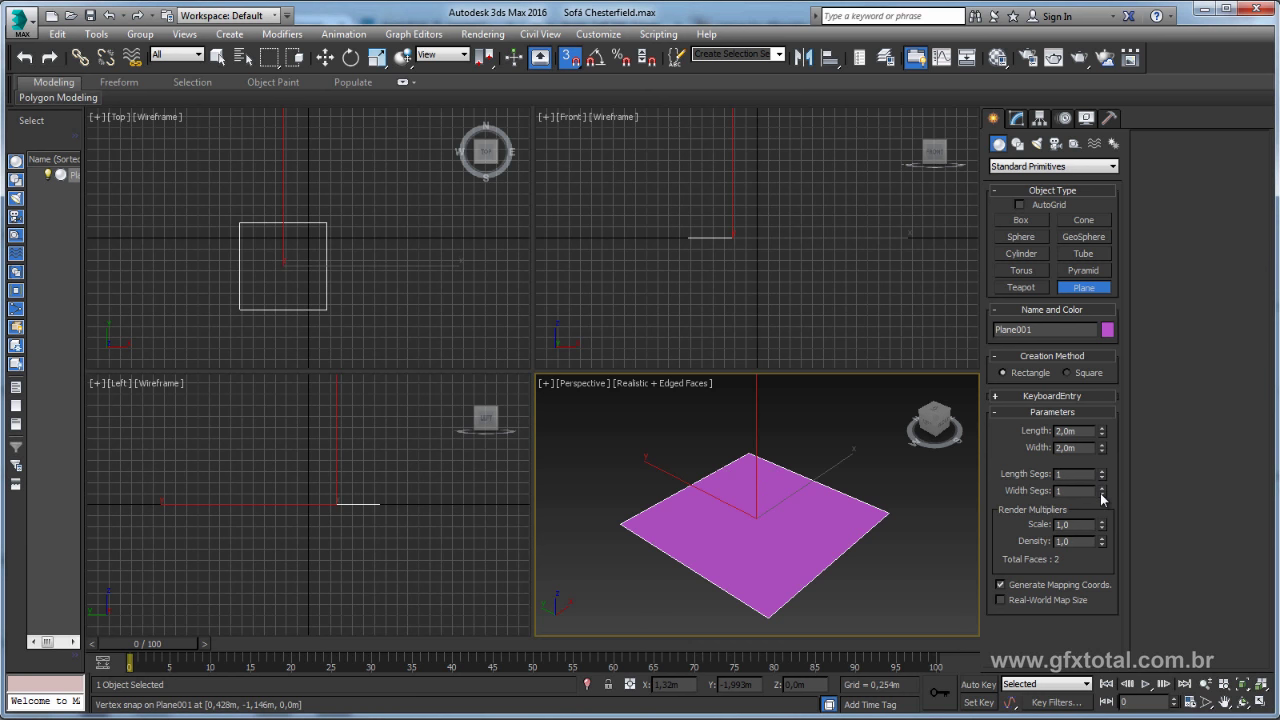
mouse_move(830, 430)
middle_mouse_down("alt")
mouse_move(803, 474)
mouse_move(788, 414)
mouse_move(737, 434)
middle_mouse_up("alt")
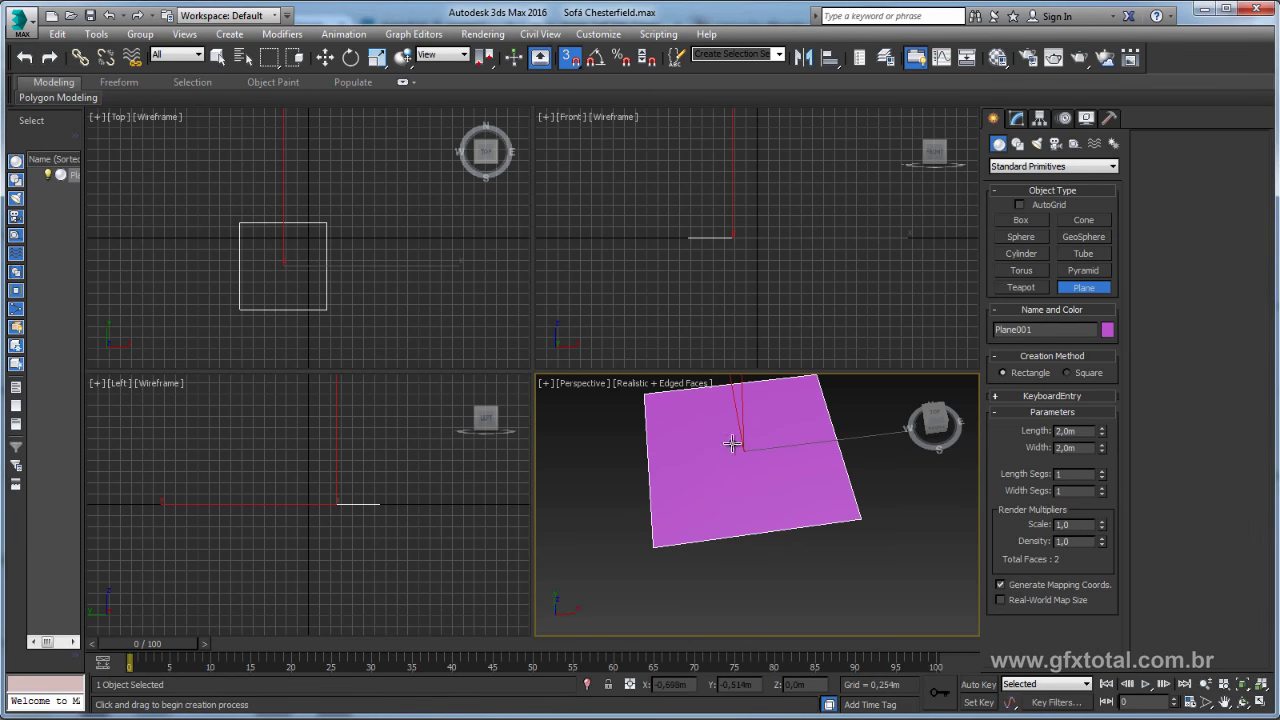
right_click(734, 438)
right_click(730, 441)
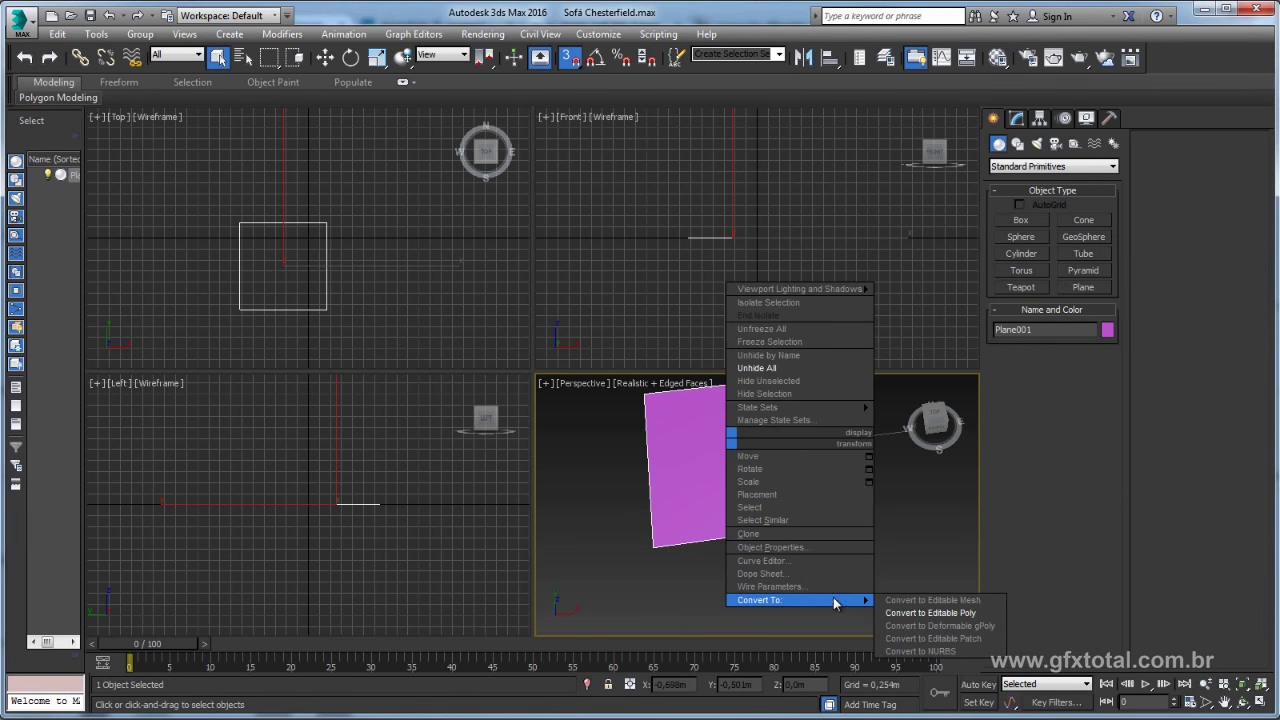
left_click(929, 608)
mouse_move(824, 479)
middle_mouse_down()
mouse_move(824, 504)
mouse_move(808, 500)
mouse_move(766, 449)
middle_mouse_up()
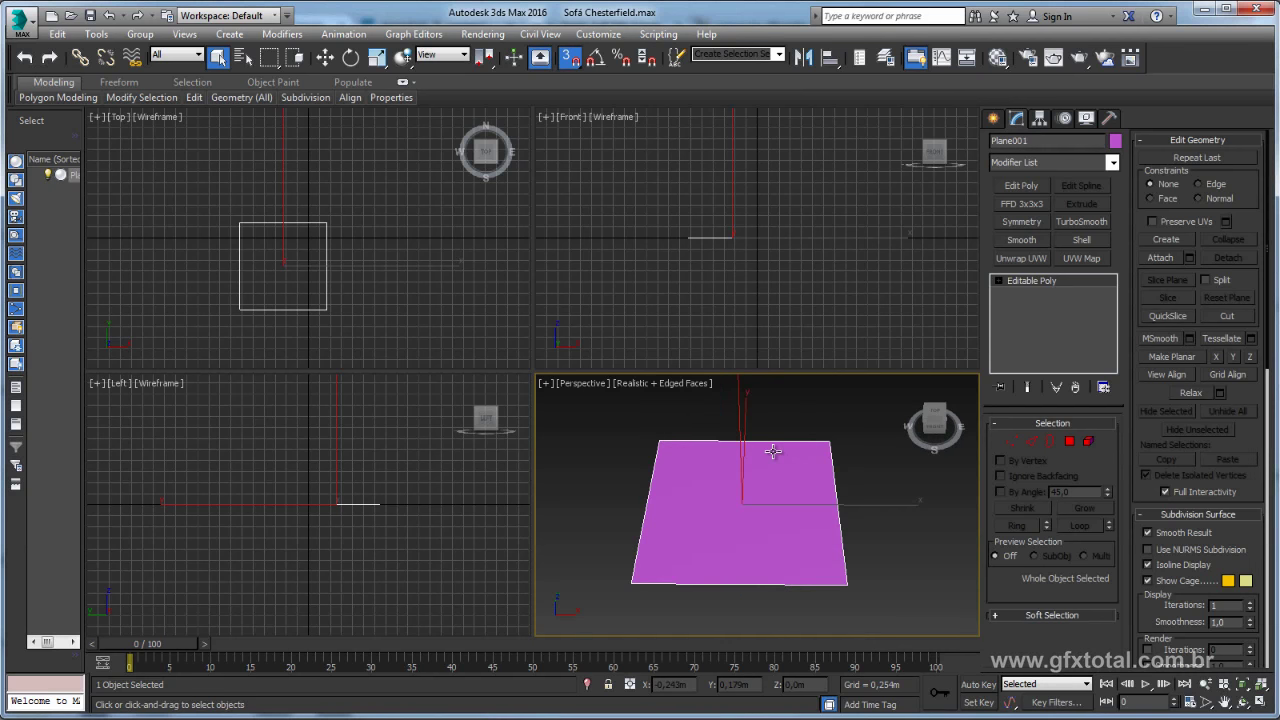
Inset the plane's polygon to form a smaller inner square.
left_click(1069, 441)
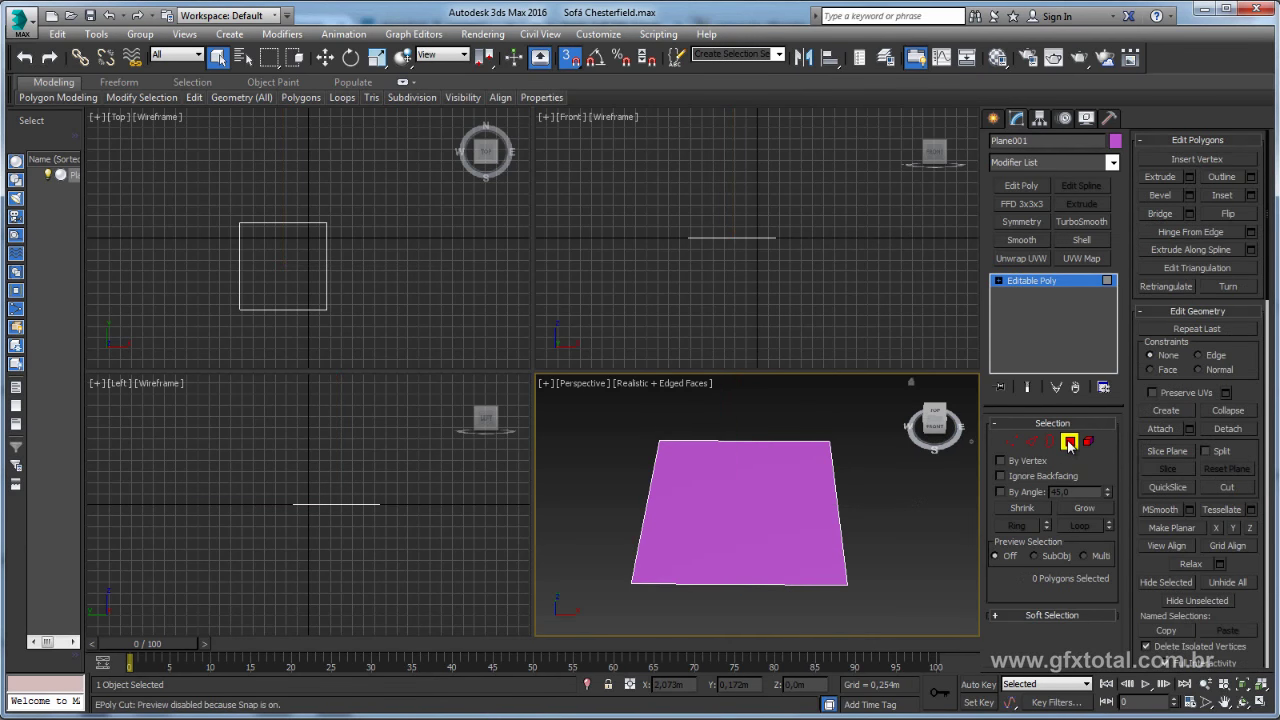
left_click(1222, 195)
left_click_drag(783, 521, 742, 484)
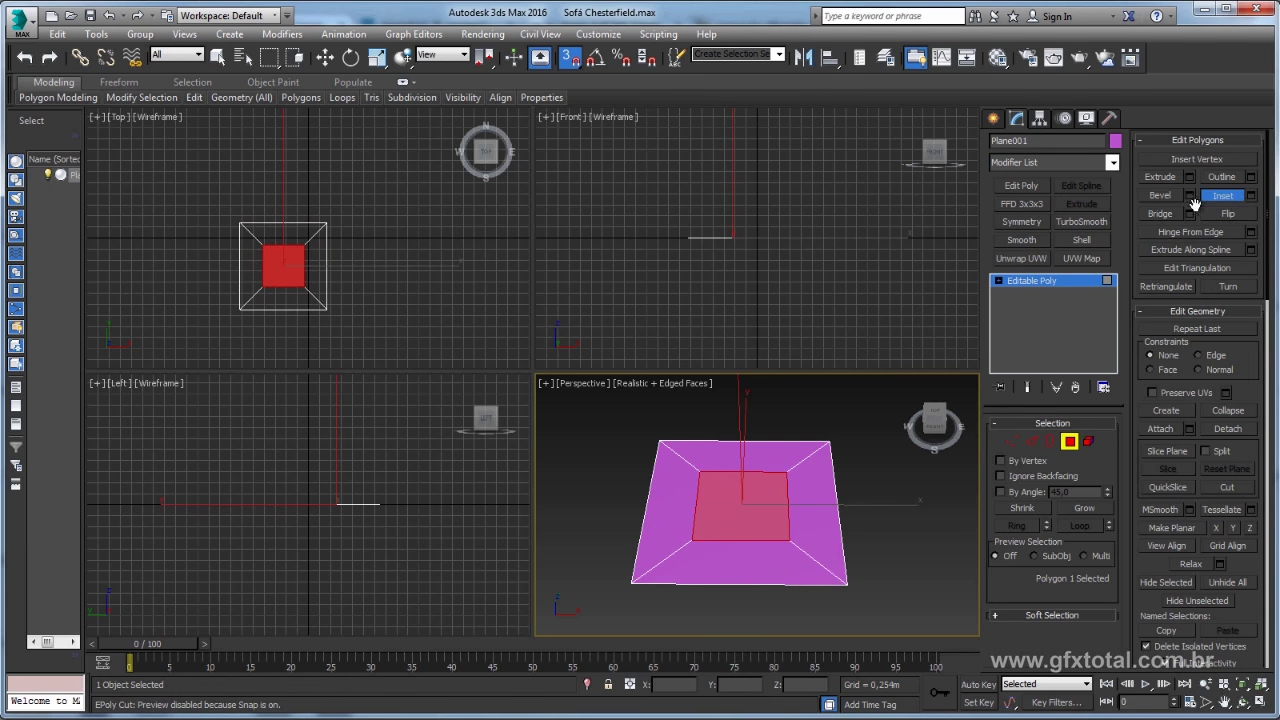
Extrude the inner square down to about −0,289m and scale its bottom smaller.
left_click(1161, 177)
left_click_drag(751, 517, 766, 549)
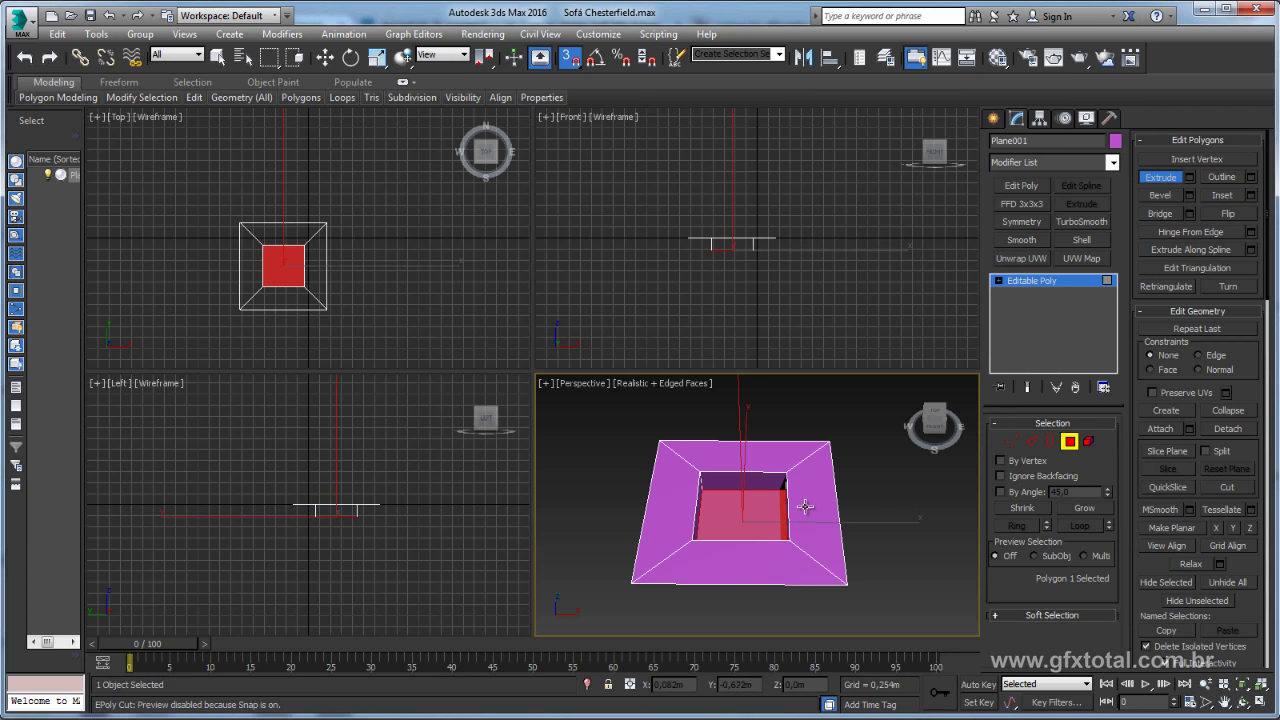
key("r")
left_click_drag(766, 518, 802, 557)
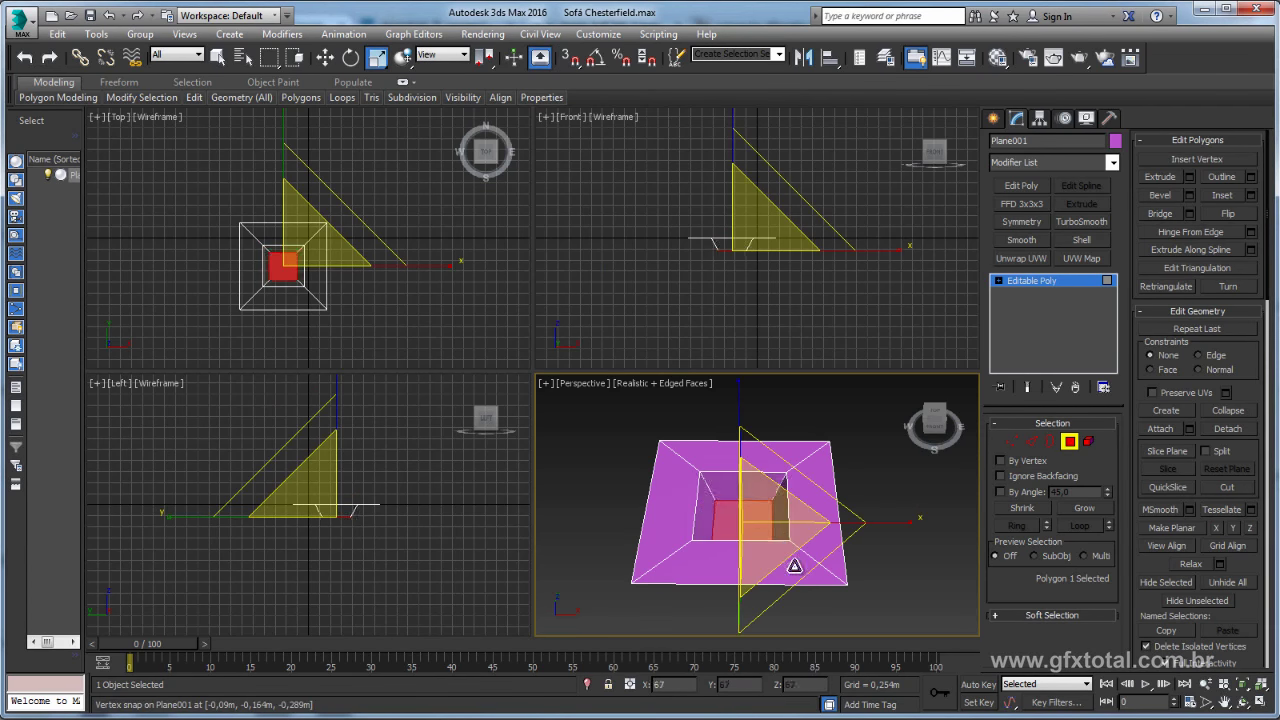
middle_click_drag(802, 557, 797, 535, "alt")
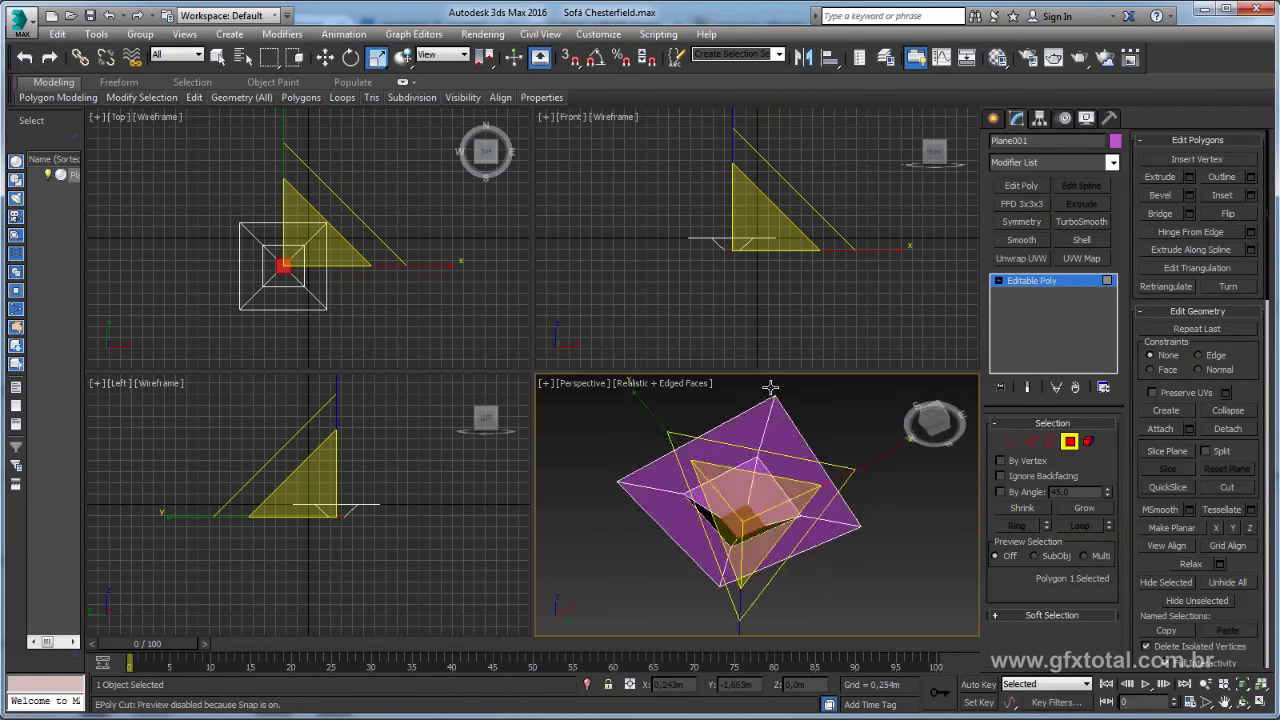
key("w")
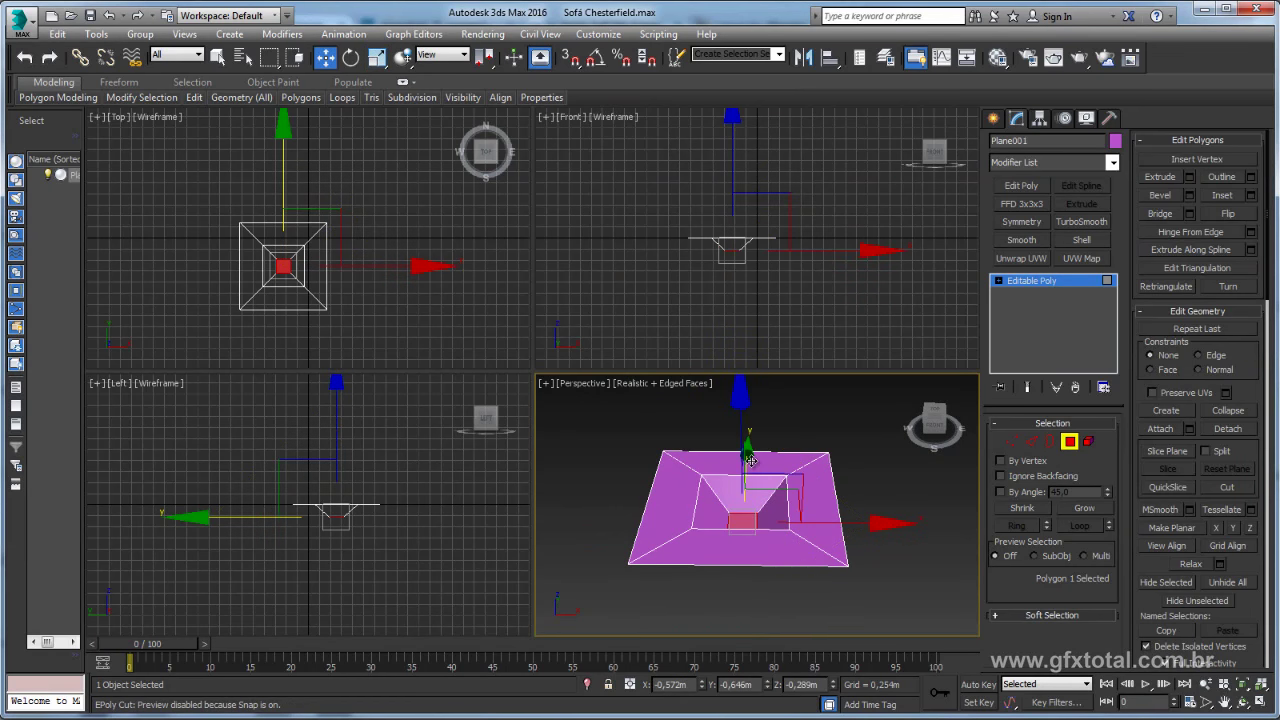
scroll(729, 414, "up", 3)
Chamfer the recess rim edge loop about 0.35 m wide with 4 segments.
key("2")
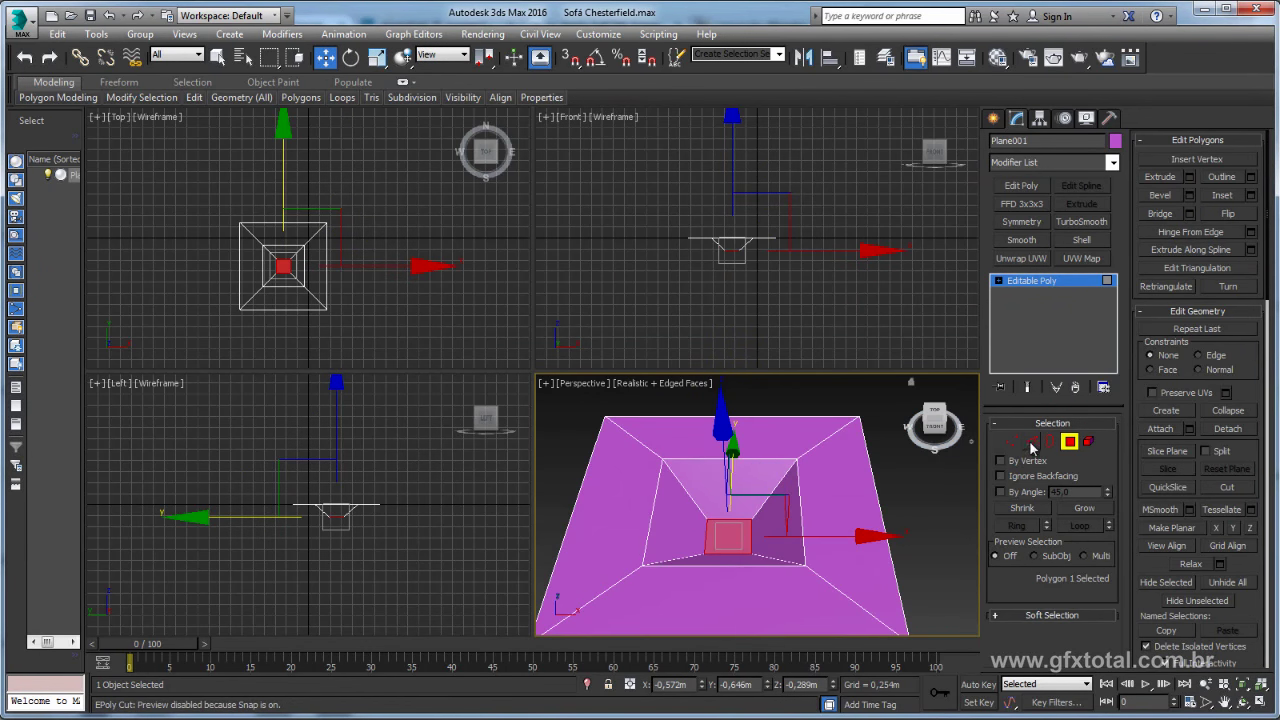
double_click(797, 508)
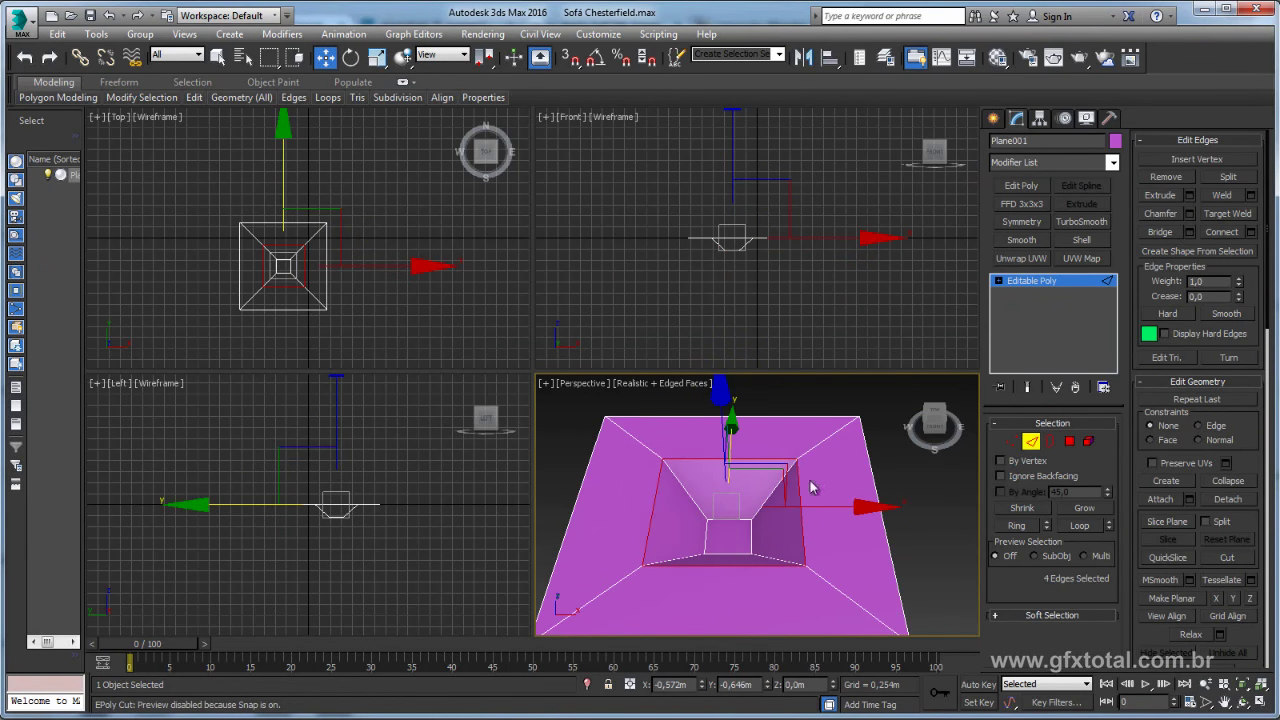
left_click(1187, 215)
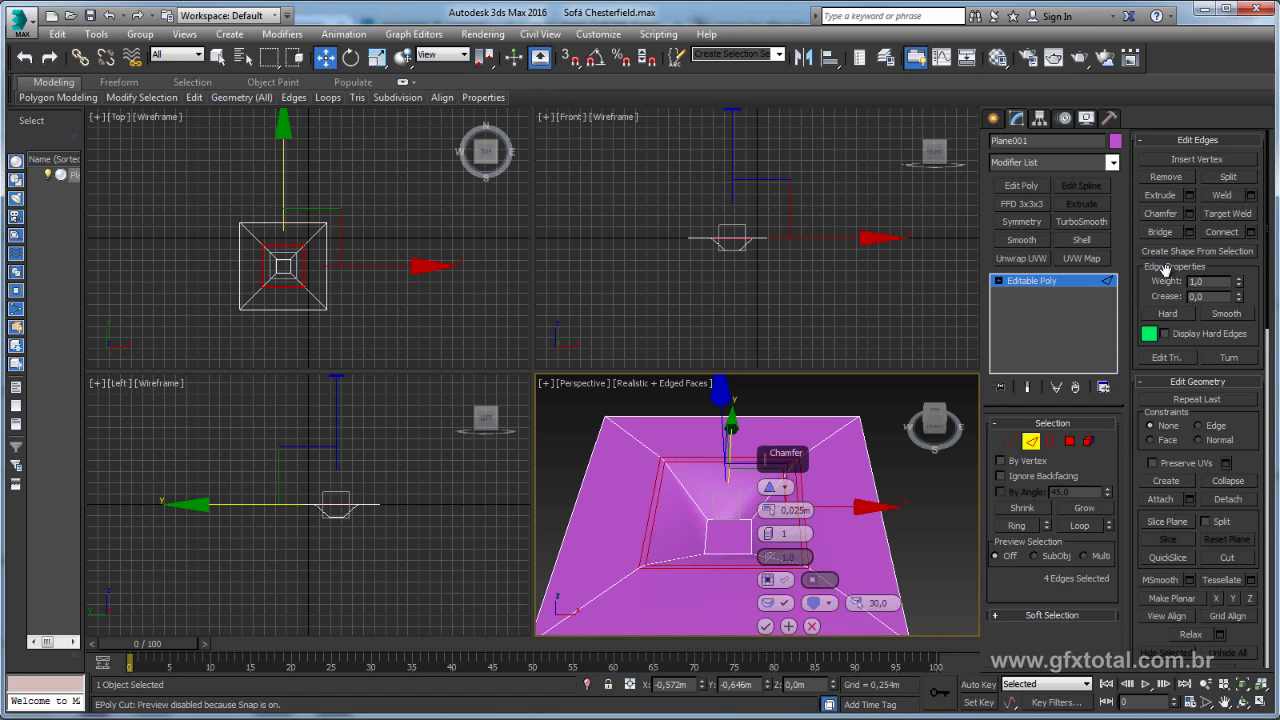
left_click_drag(766, 509, 766, 490)
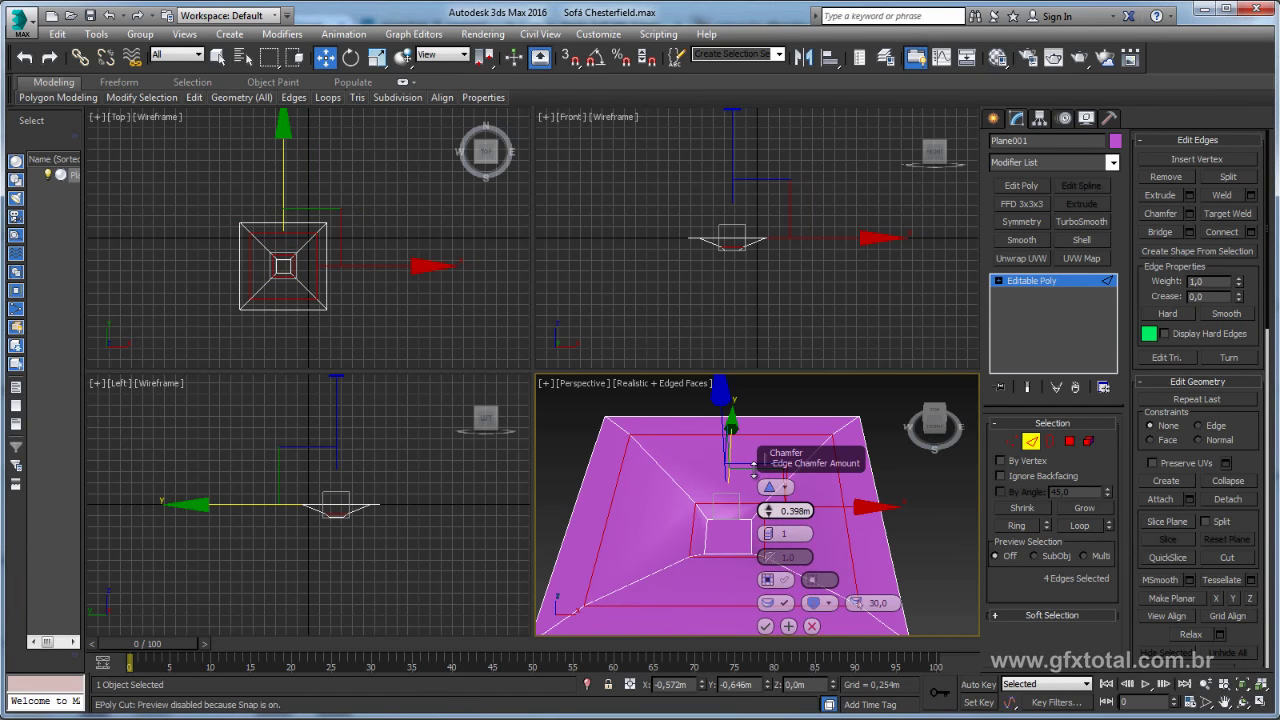
left_click(766, 530)
left_click(766, 530)
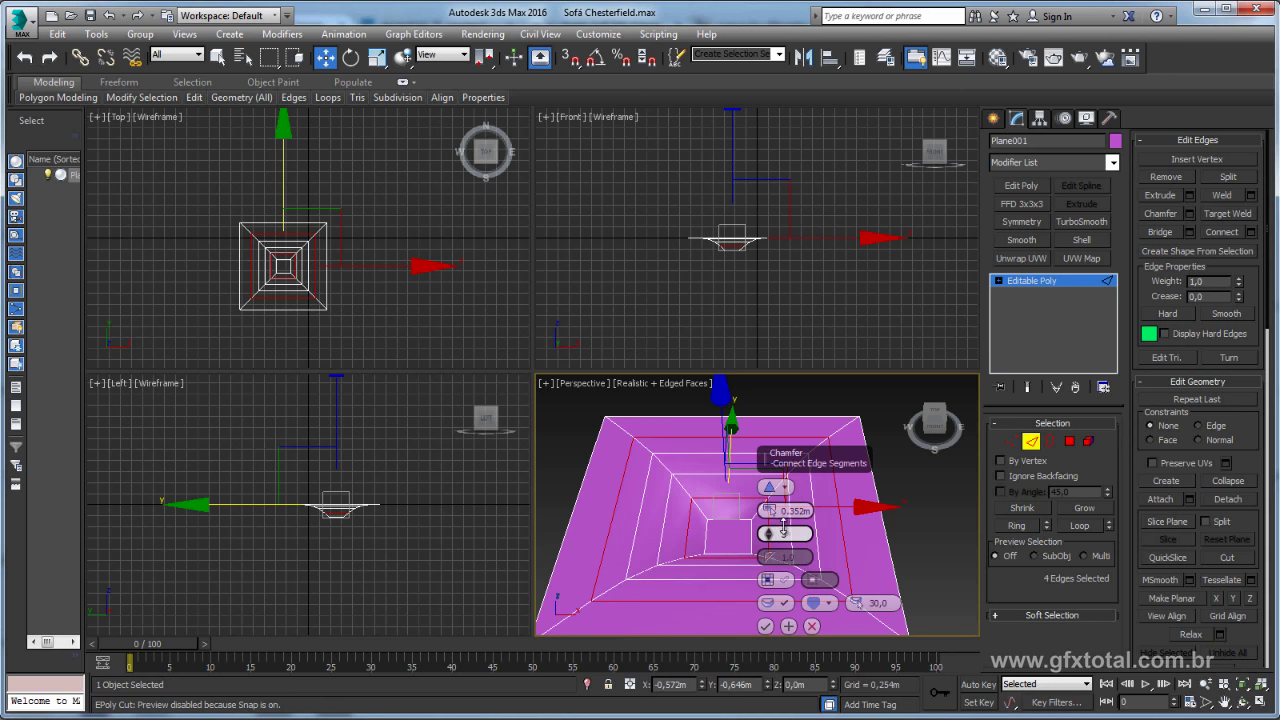
left_click(766, 530)
mouse_move(767, 510)
left_mouse_down()
mouse_move(782, 503)
mouse_move(781, 520)
left_mouse_up()
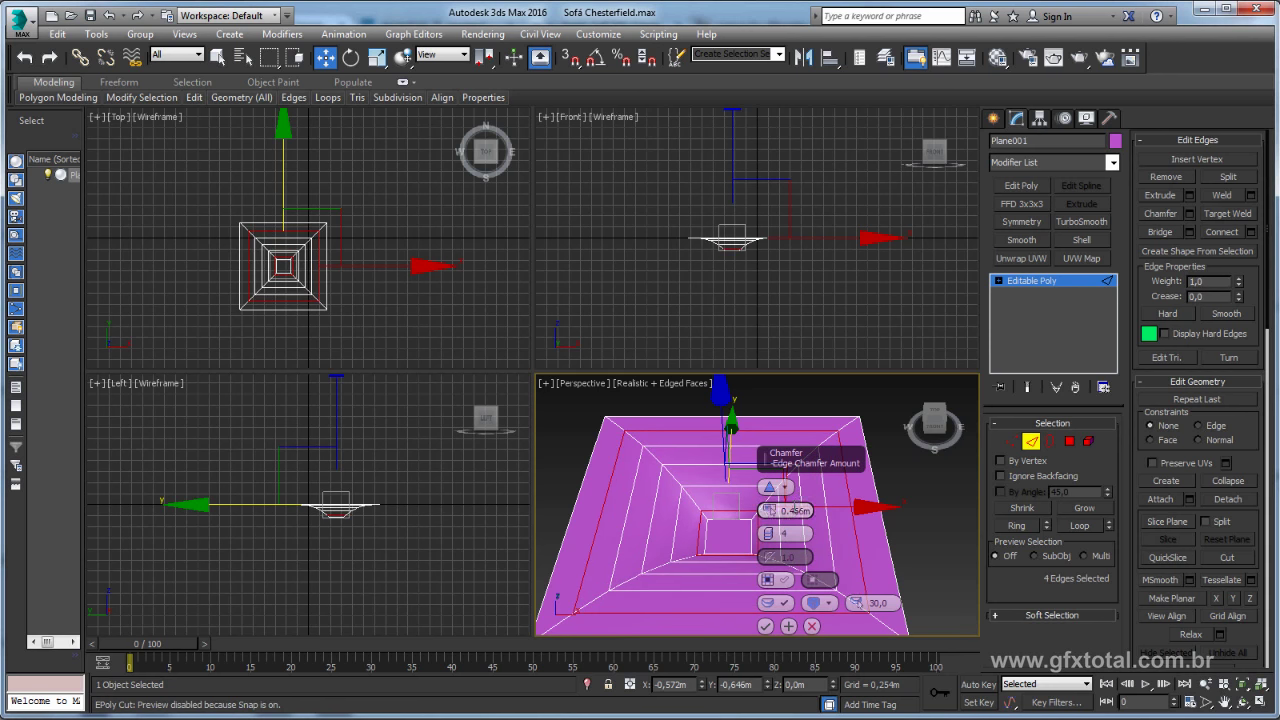
left_click(765, 626)
Shrink the centre face and lower it to about −0,351m, then exit sub-object level.
middle_click_drag(760, 567, 742, 503, "alt")
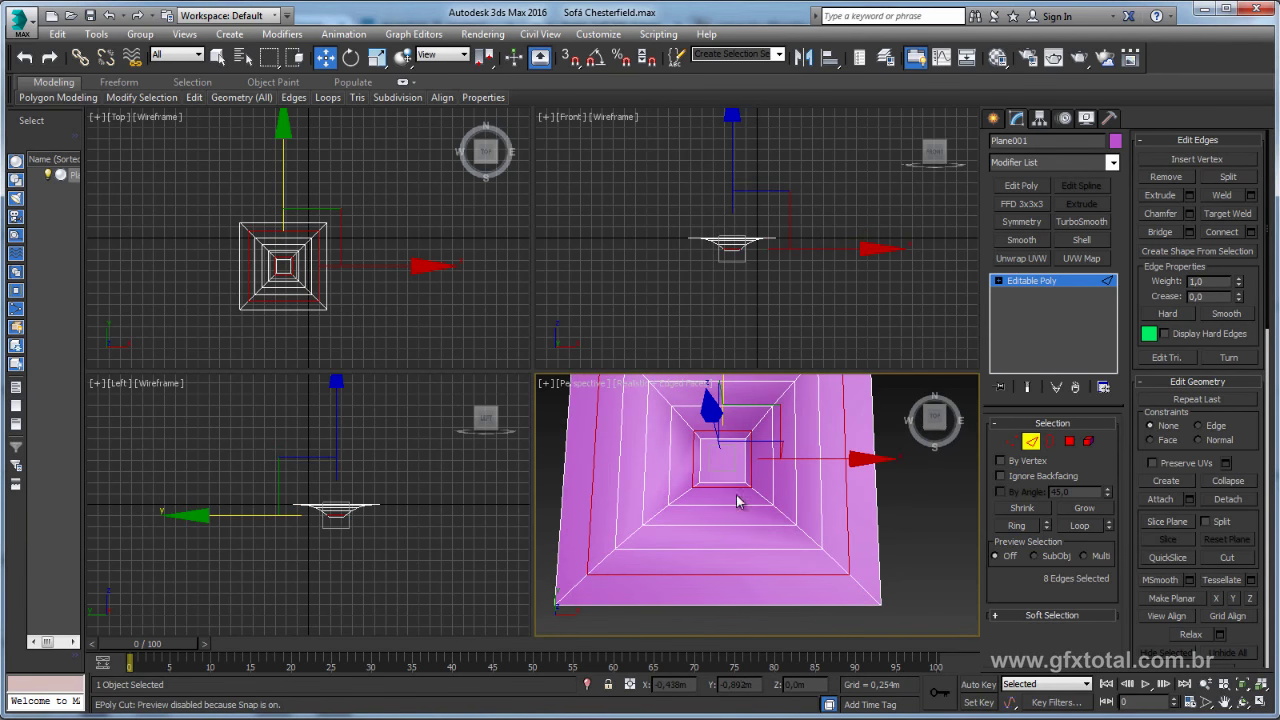
left_click(1069, 441)
key("r")
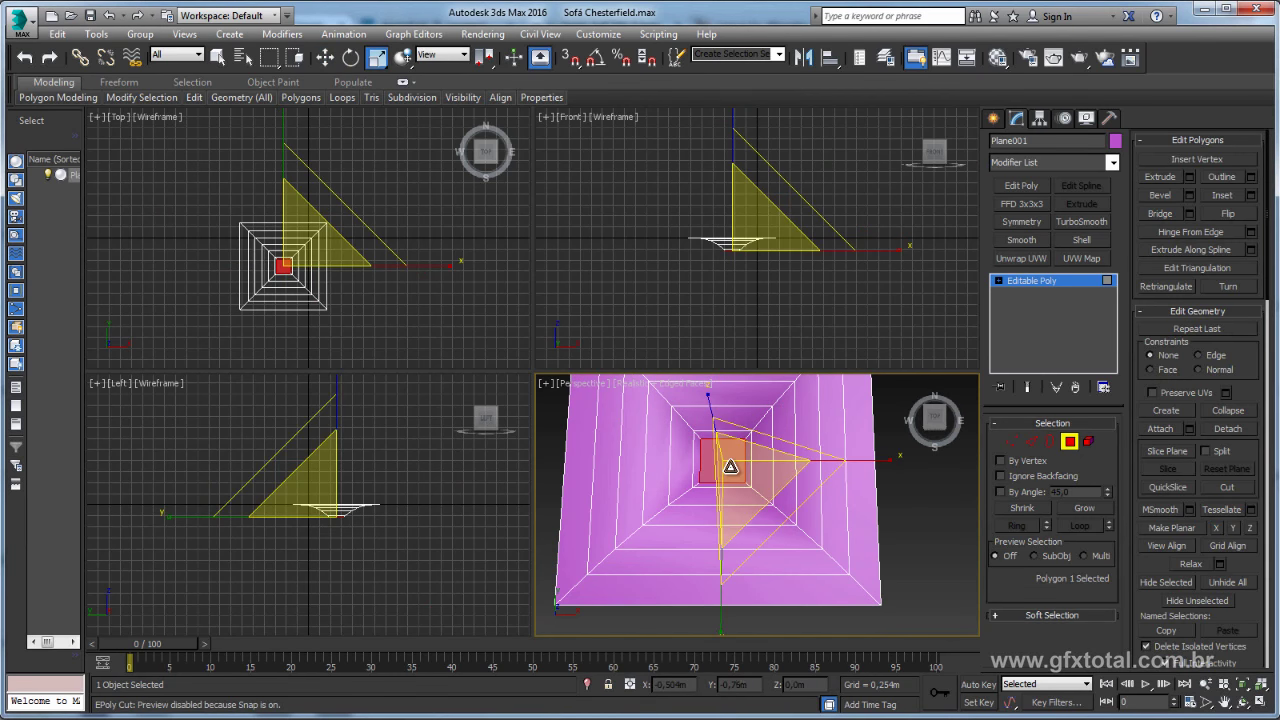
mouse_move(731, 466)
left_mouse_down()
mouse_move(748, 511)
mouse_move(792, 509)
left_mouse_up()
key("shift+z")
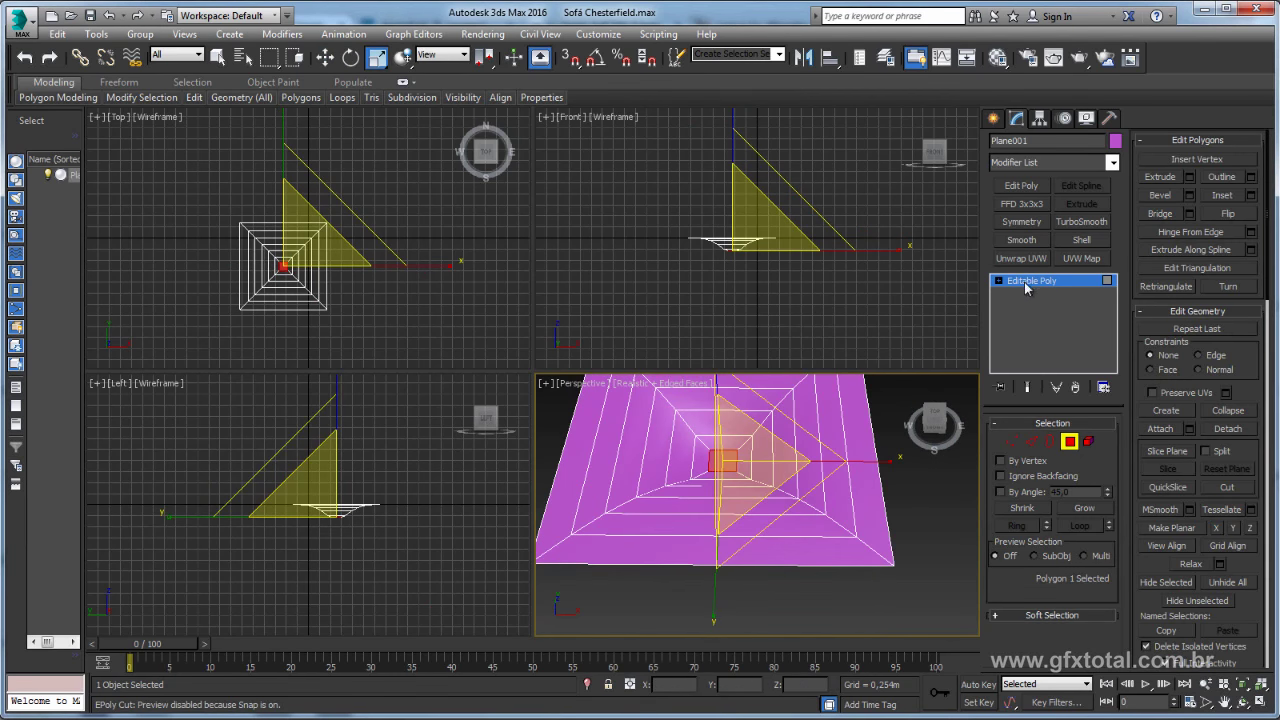
key("w")
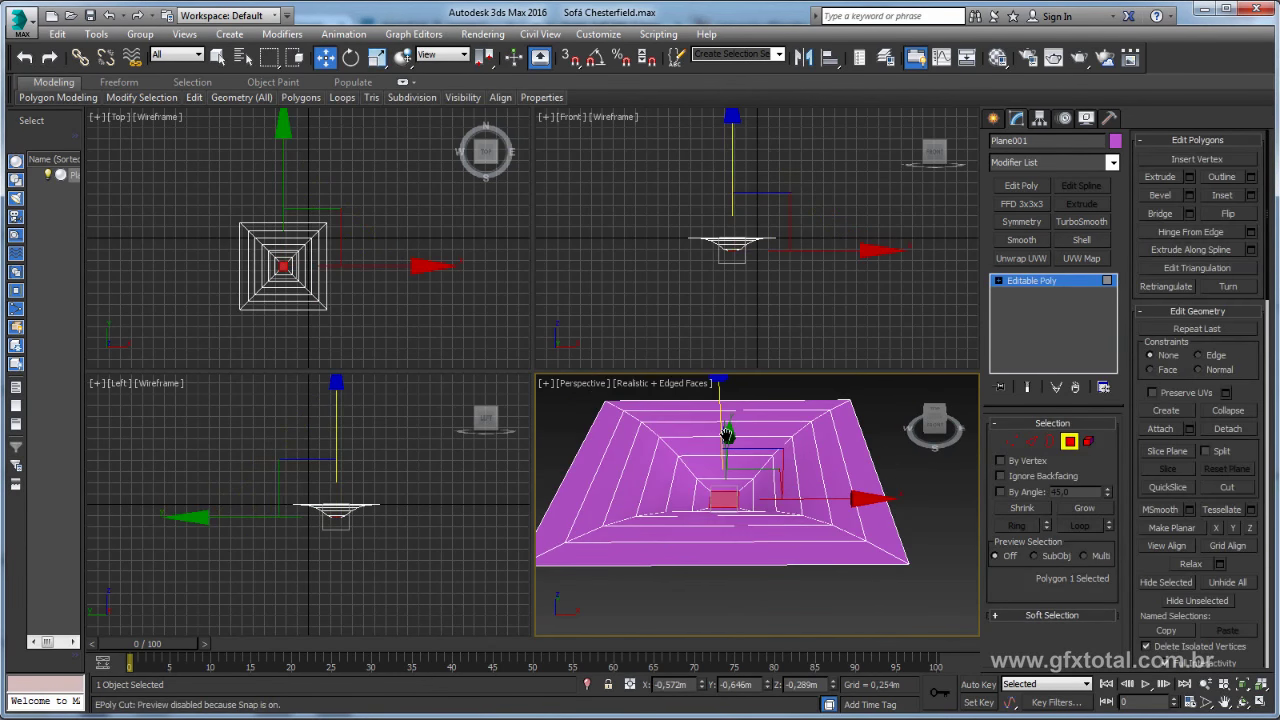
left_click_drag(727, 433, 727, 445)
key("shift+z")
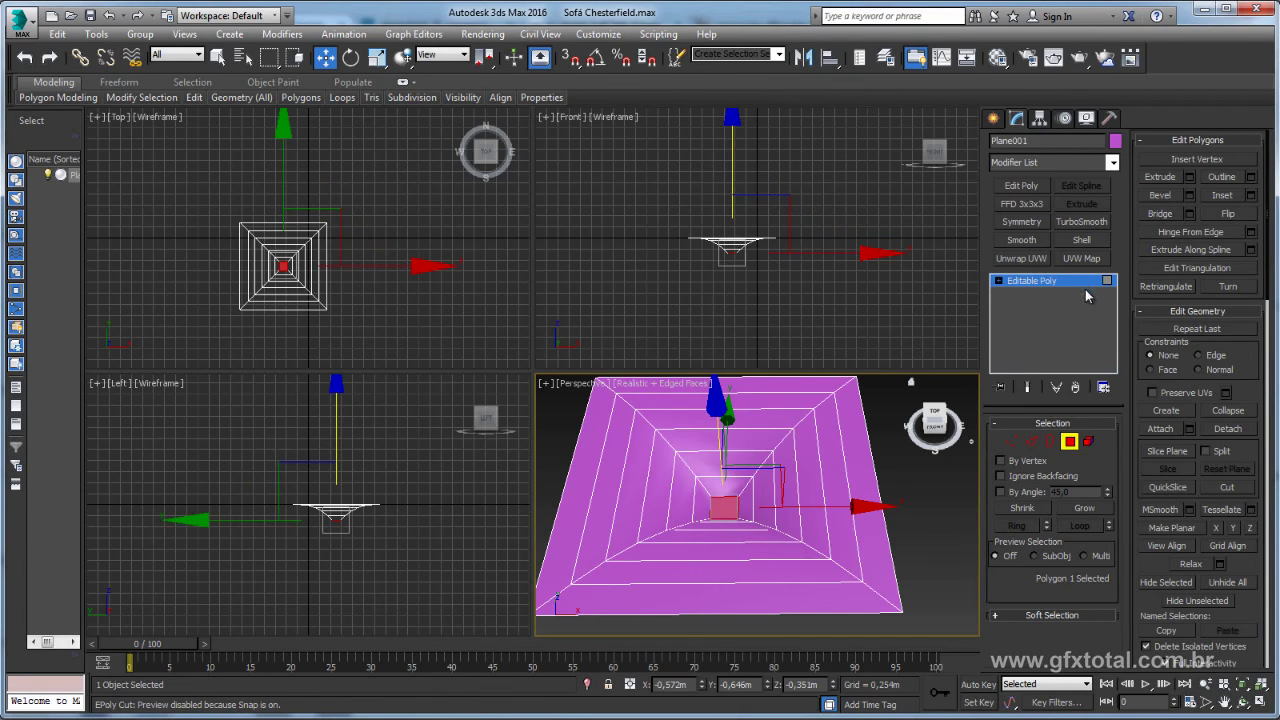
left_click(1060, 282)
key("shift+z")
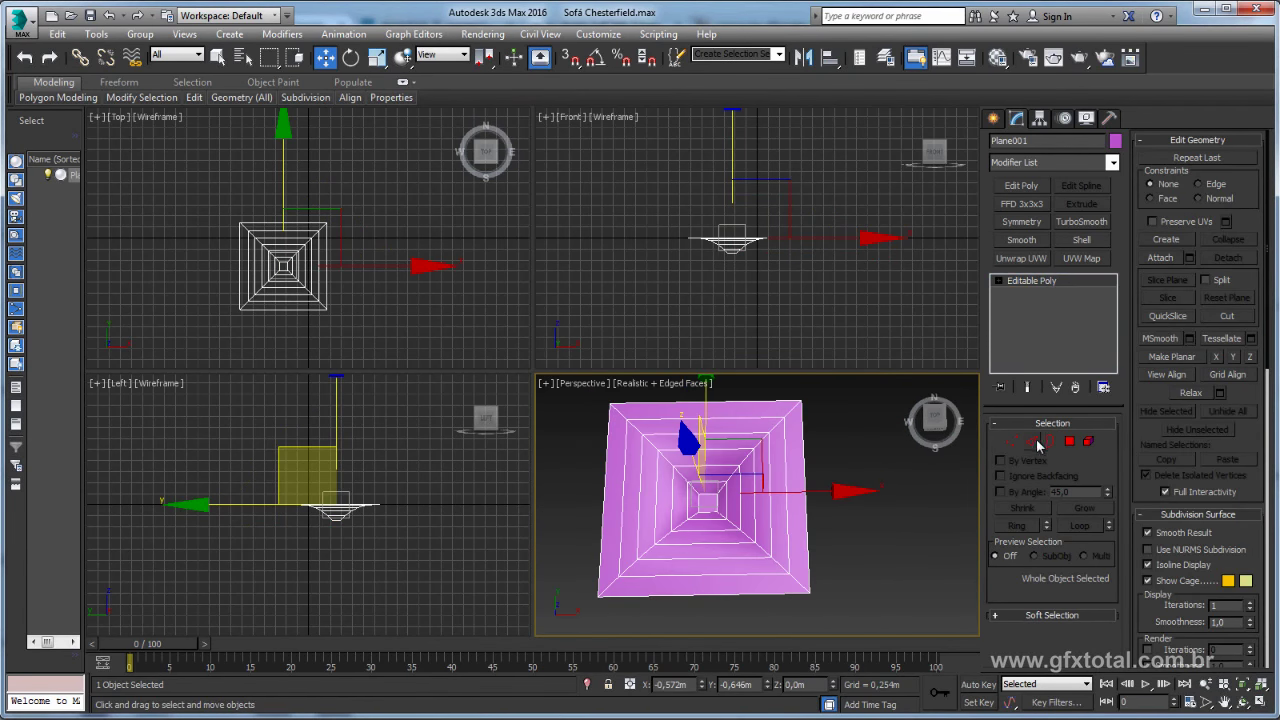
left_click(1036, 441)
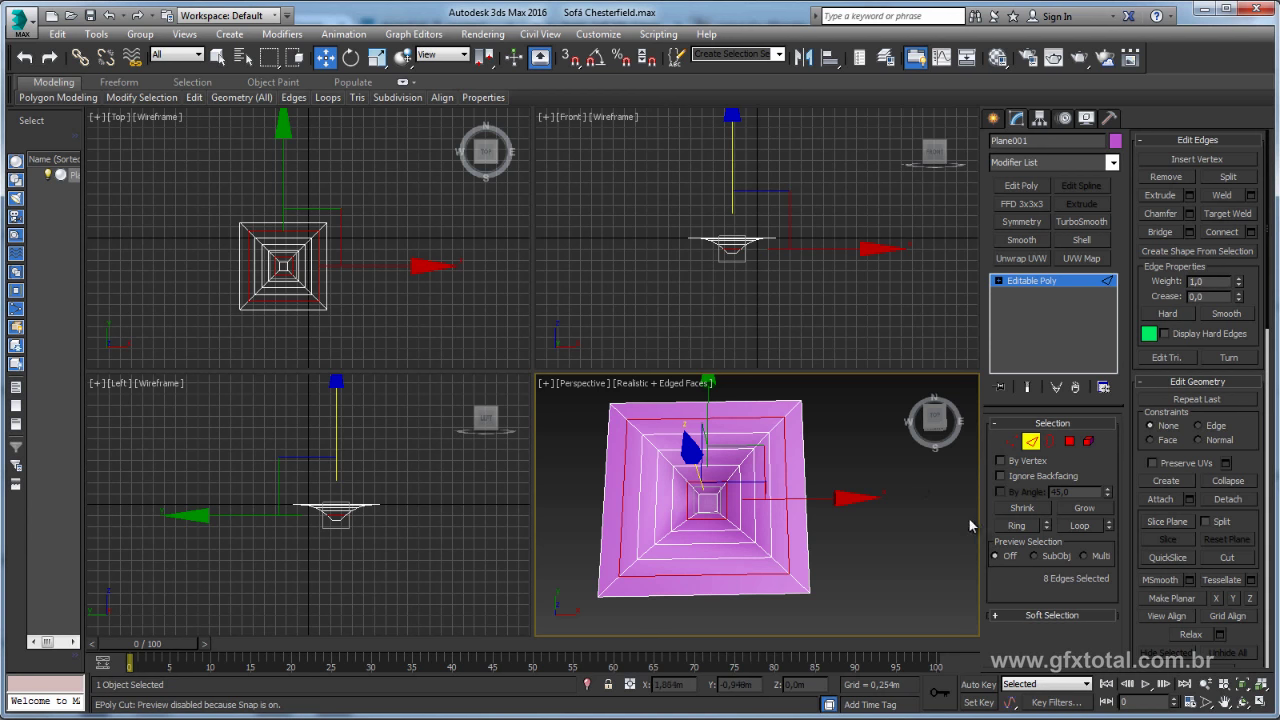
left_click(688, 547)
middle_click_drag(688, 547, 708, 542)
left_click(1263, 705)
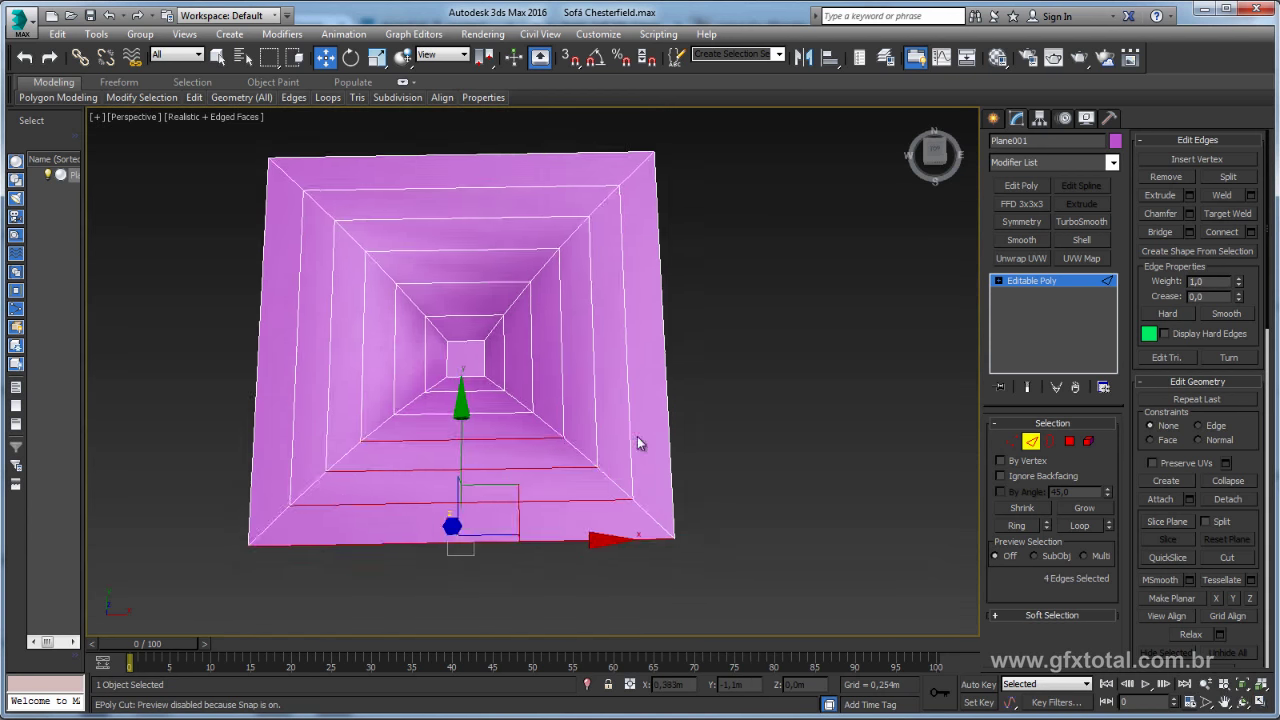
middle_click_drag(637, 443, 755, 499)
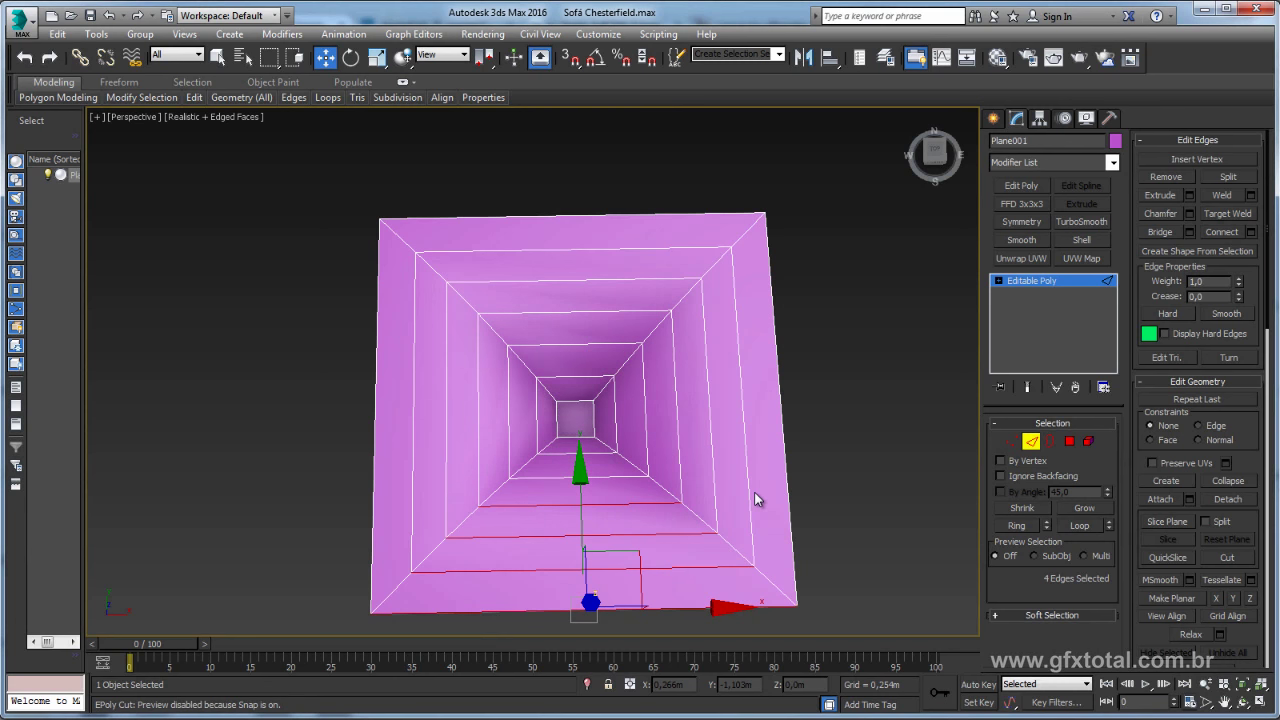
left_click(1018, 526)
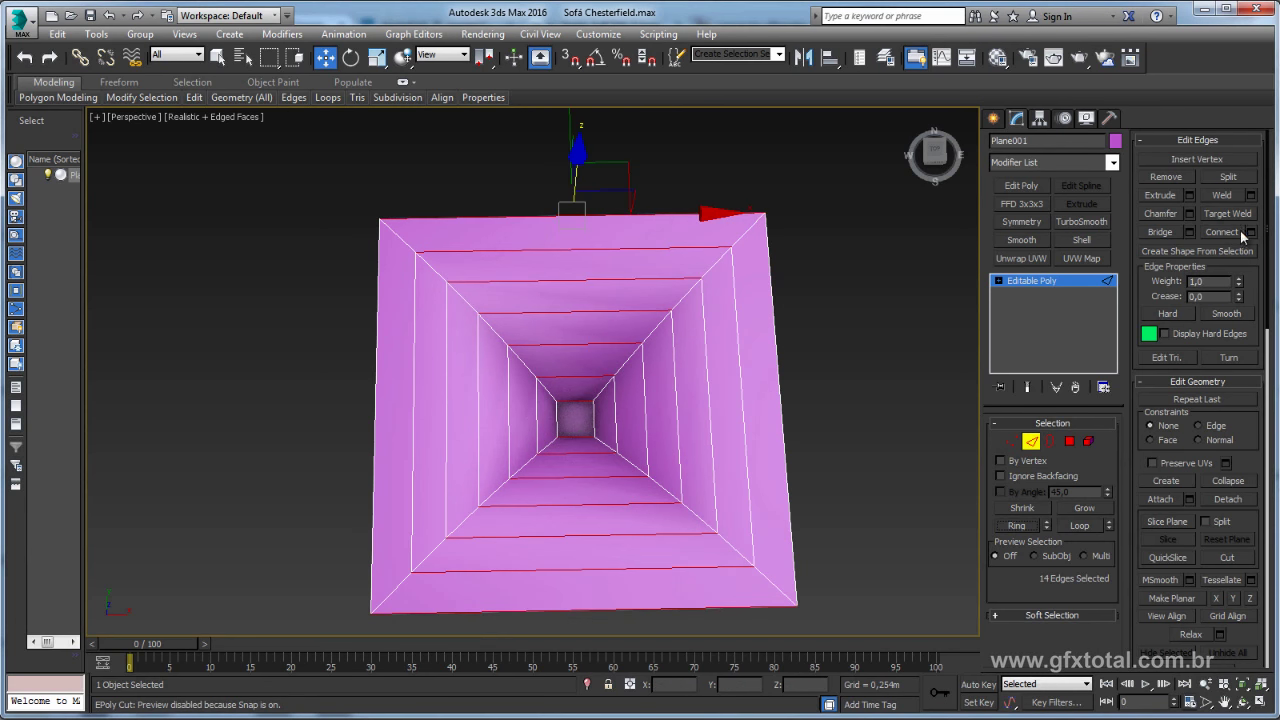
scroll(763, 360, "down", 3)
scroll(689, 414, "down", 2)
mouse_move(689, 414)
middle_mouse_down("alt")
mouse_move(763, 382)
mouse_move(791, 400)
middle_mouse_up("alt")
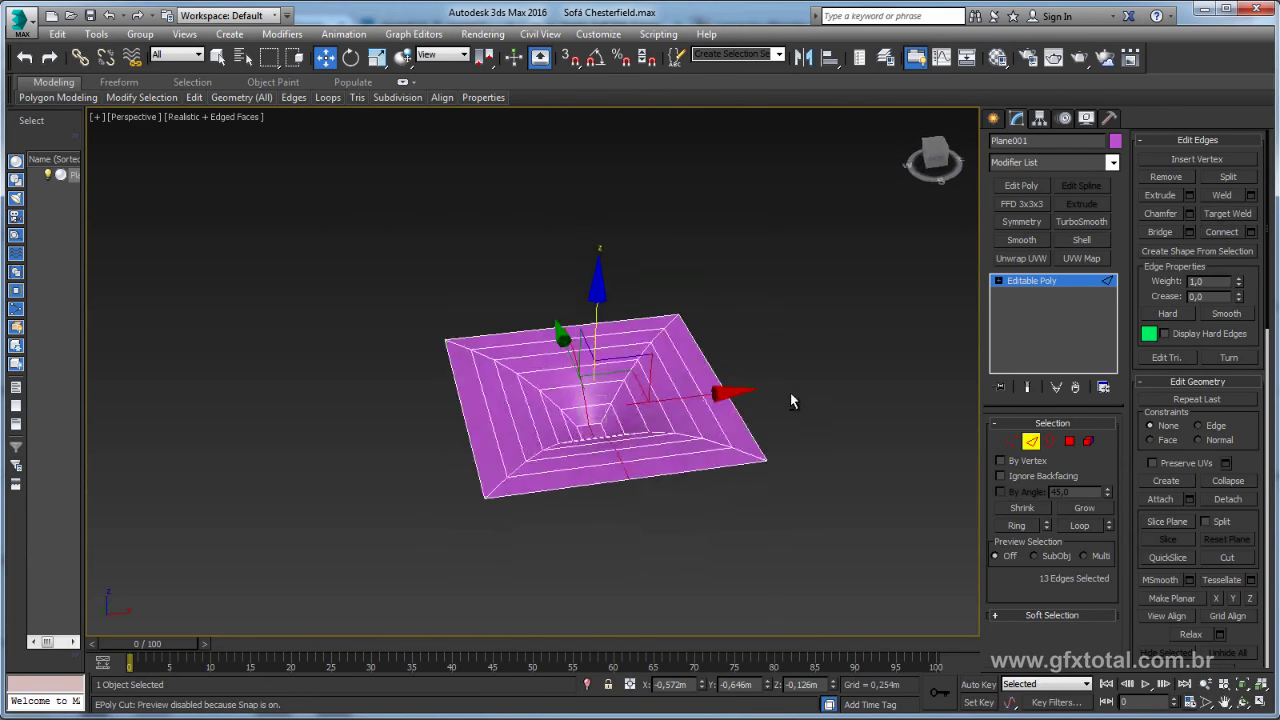
left_click(1031, 281)
mouse_move(760, 330)
middle_mouse_down("alt")
mouse_move(739, 244)
mouse_move(803, 403)
mouse_move(754, 434)
mouse_move(641, 439)
middle_mouse_up("alt")
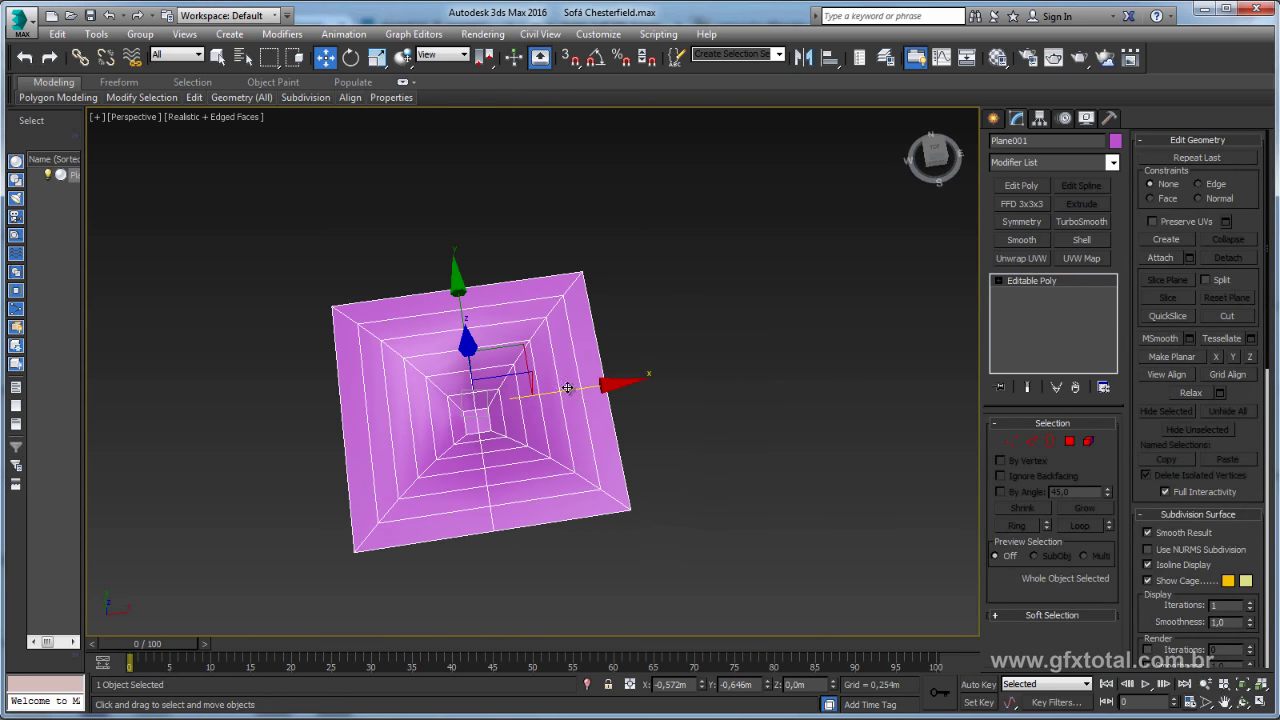
left_click(513, 344)
mouse_move(513, 344)
left_mouse_down("shift")
mouse_move(798, 257)
mouse_move(758, 305)
mouse_move(792, 297)
left_mouse_up("shift")
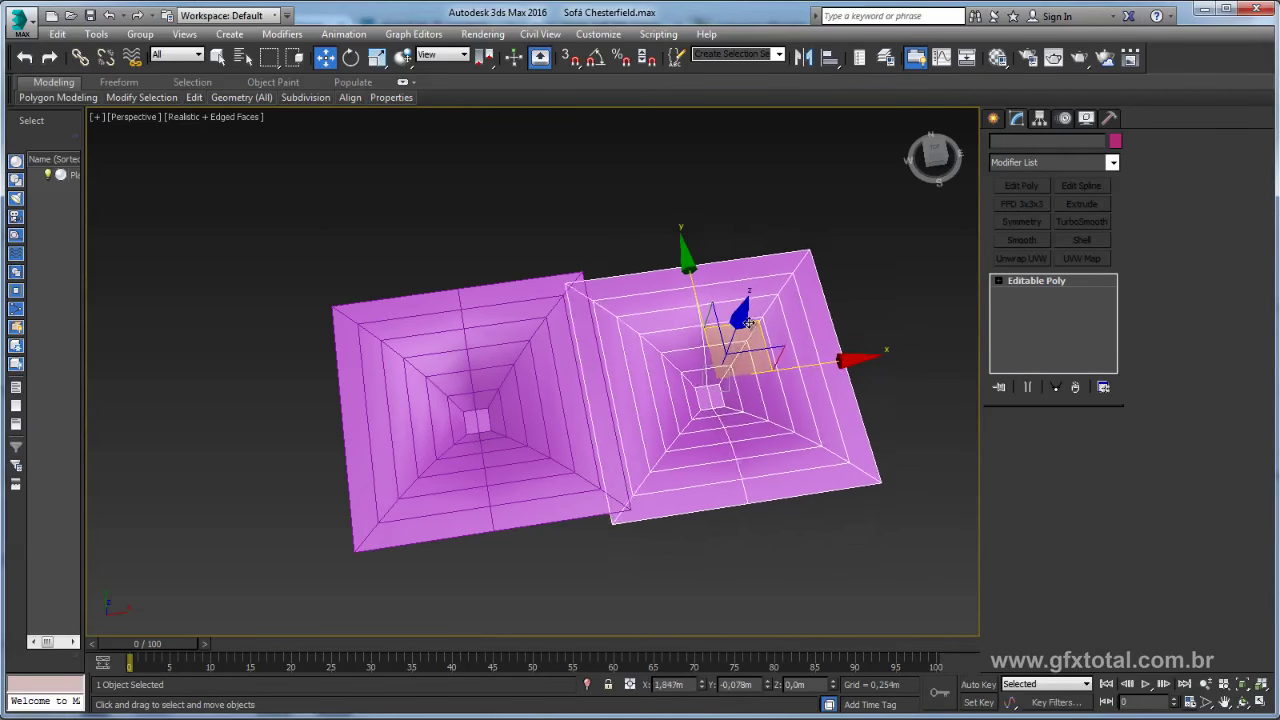
left_click_drag(792, 297, 764, 326, "shift")
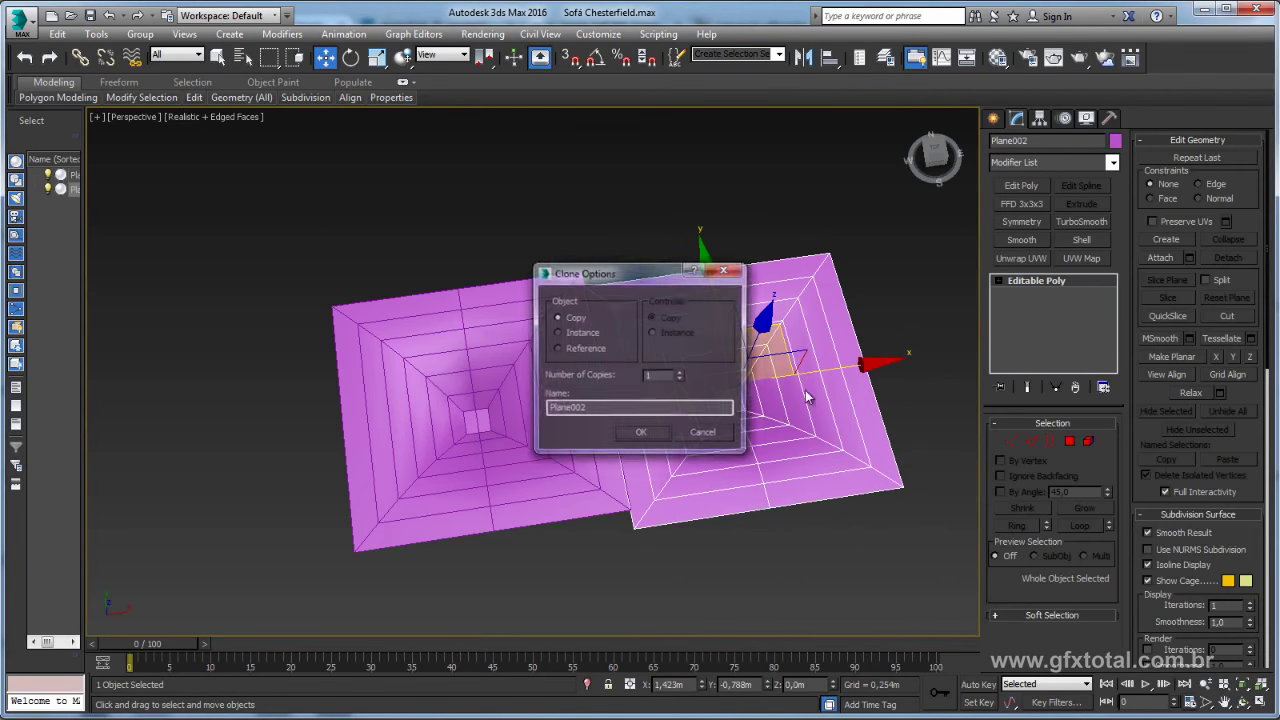
left_click(703, 434)
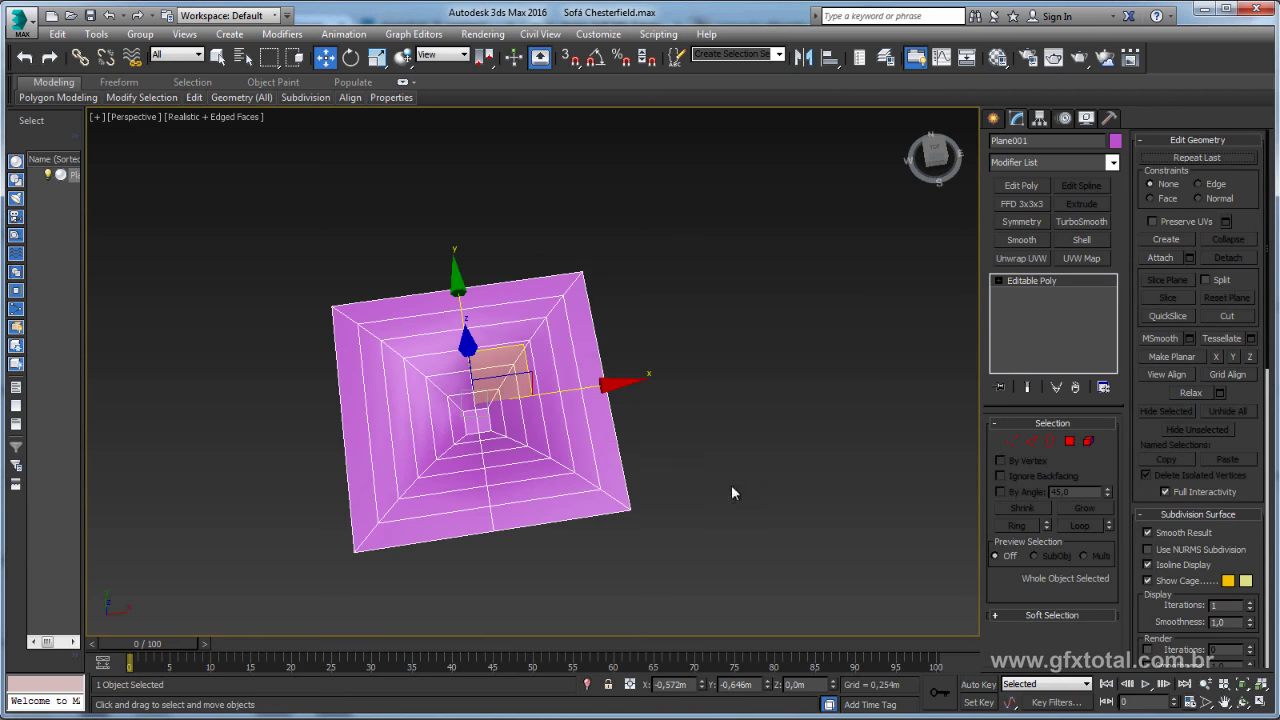
Enable Vertex snapping in Grid and Snap Settings and switch Snaps Toggle on.
right_click(572, 62)
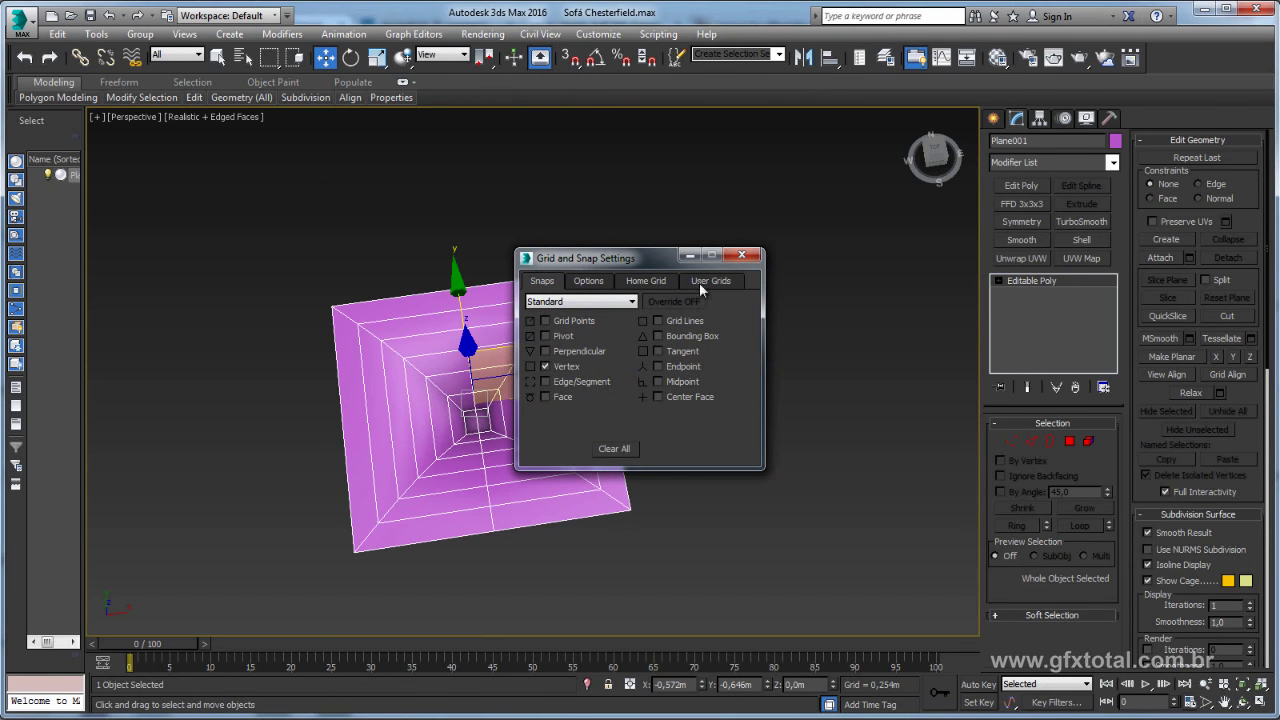
left_click(742, 255)
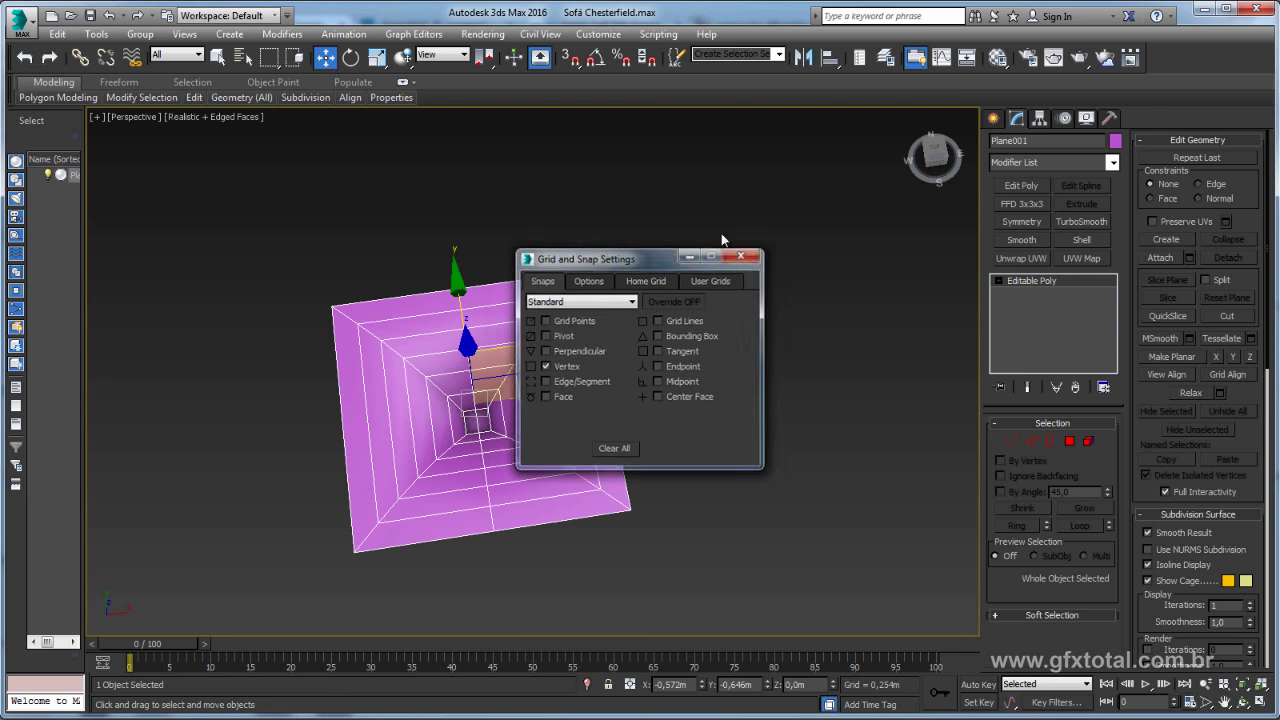
left_click(570, 60)
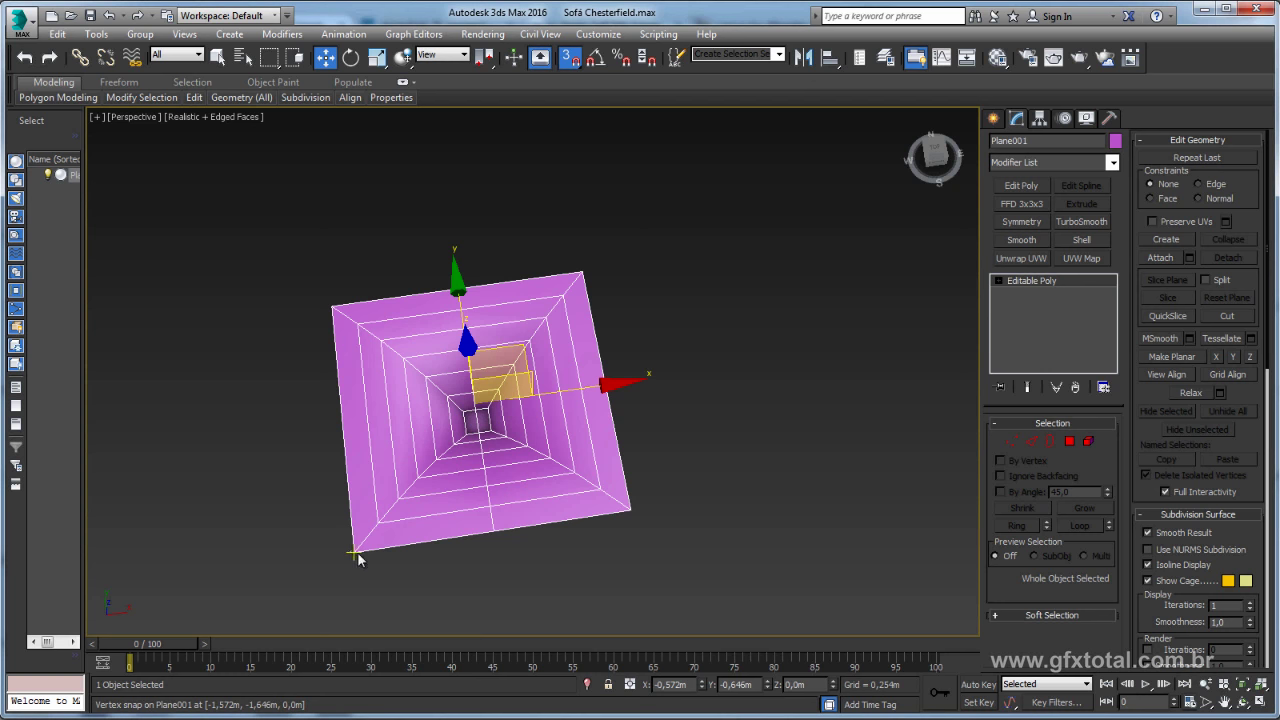
Shift-drag copies of the plane into a corner-snapped row of three tiles.
left_click_drag(353, 551, 628, 510, "shift")
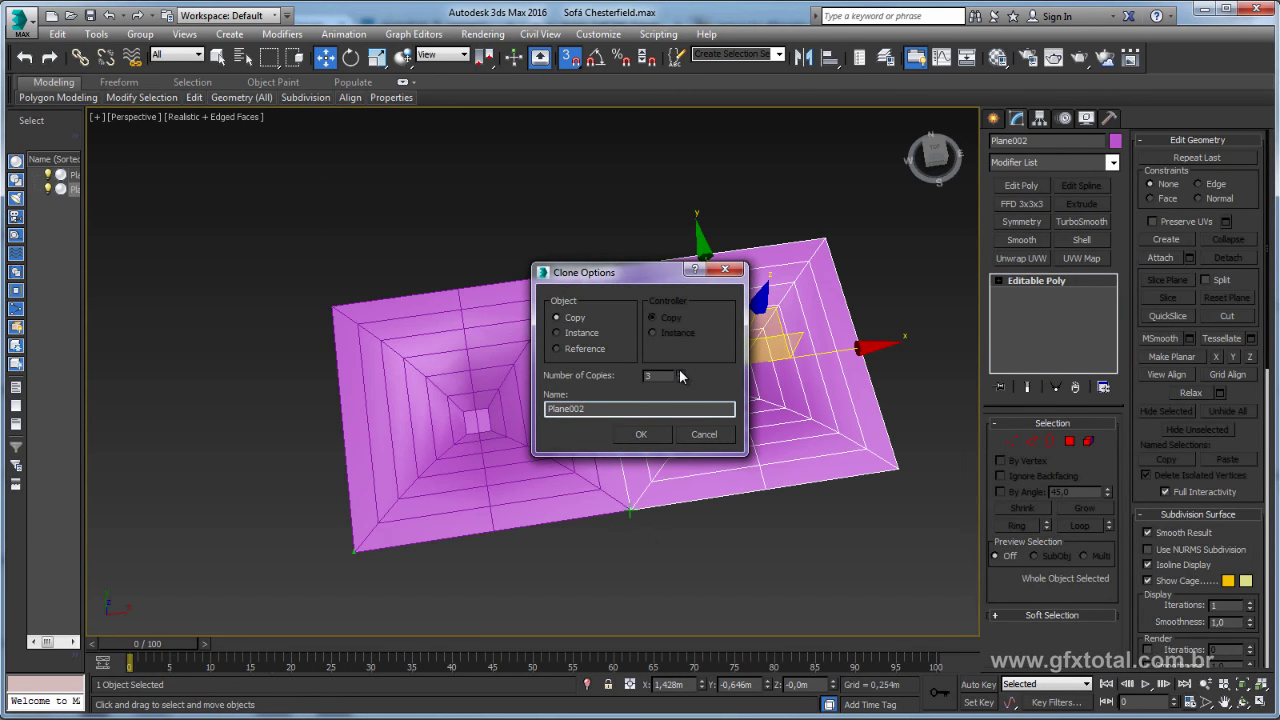
left_click(655, 438)
scroll(620, 420, "down", 4)
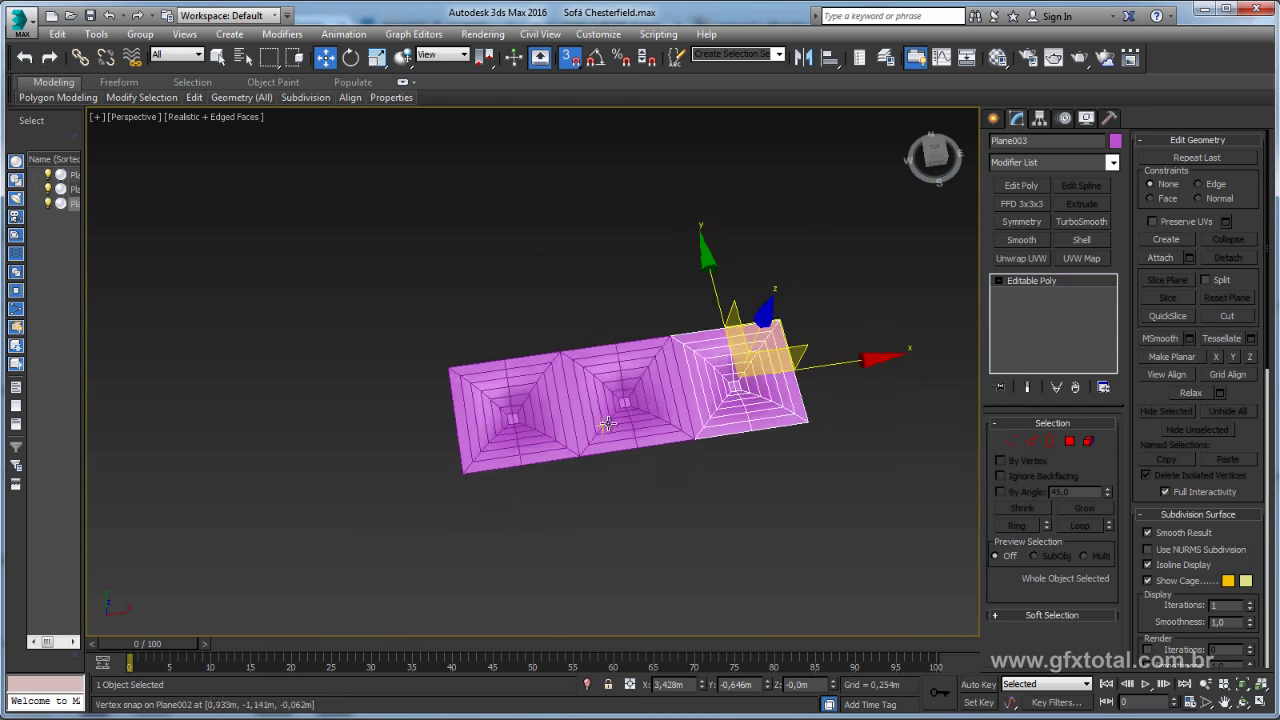
mouse_move(620, 420)
middle_mouse_down("alt")
mouse_move(606, 418)
mouse_move(651, 414)
middle_mouse_up("alt")
Copy the left two tiles beneath the row, offset by half a tile.
left_click_drag(423, 191, 780, 300)
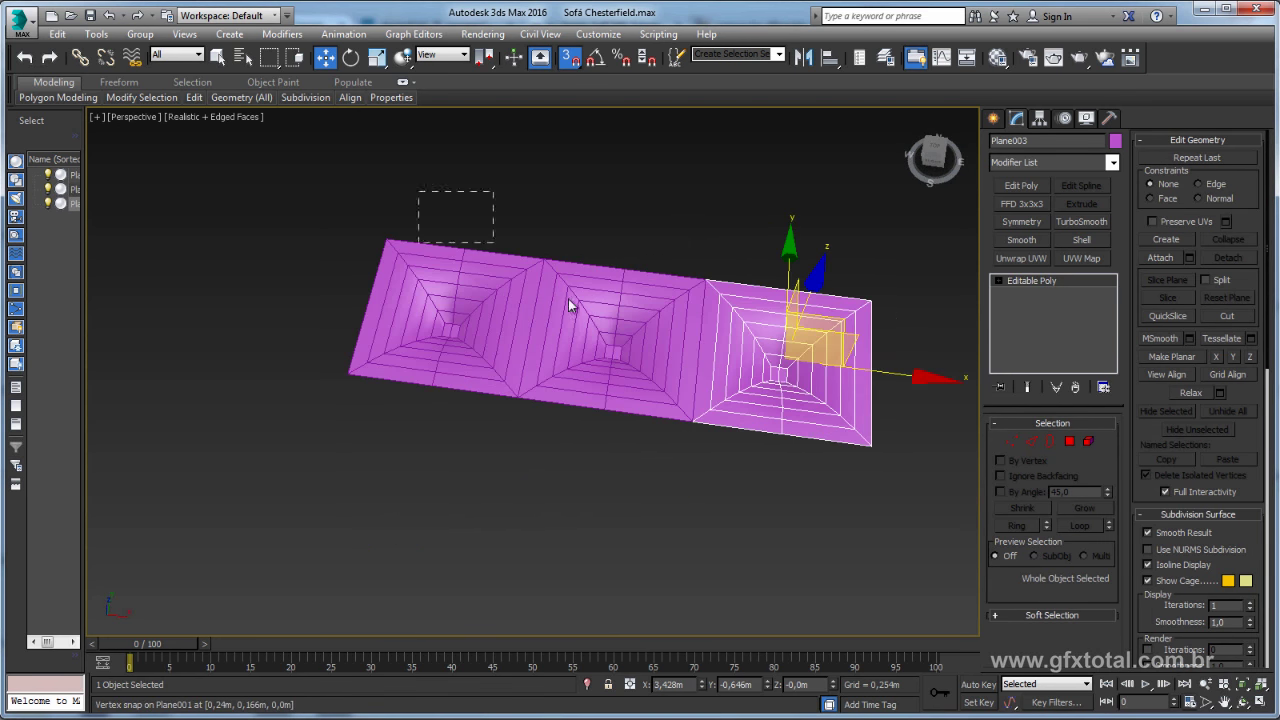
mouse_move(780, 300)
middle_mouse_down("alt")
mouse_move(708, 438)
mouse_move(820, 203)
middle_mouse_up("alt")
left_click(821, 340, "alt")
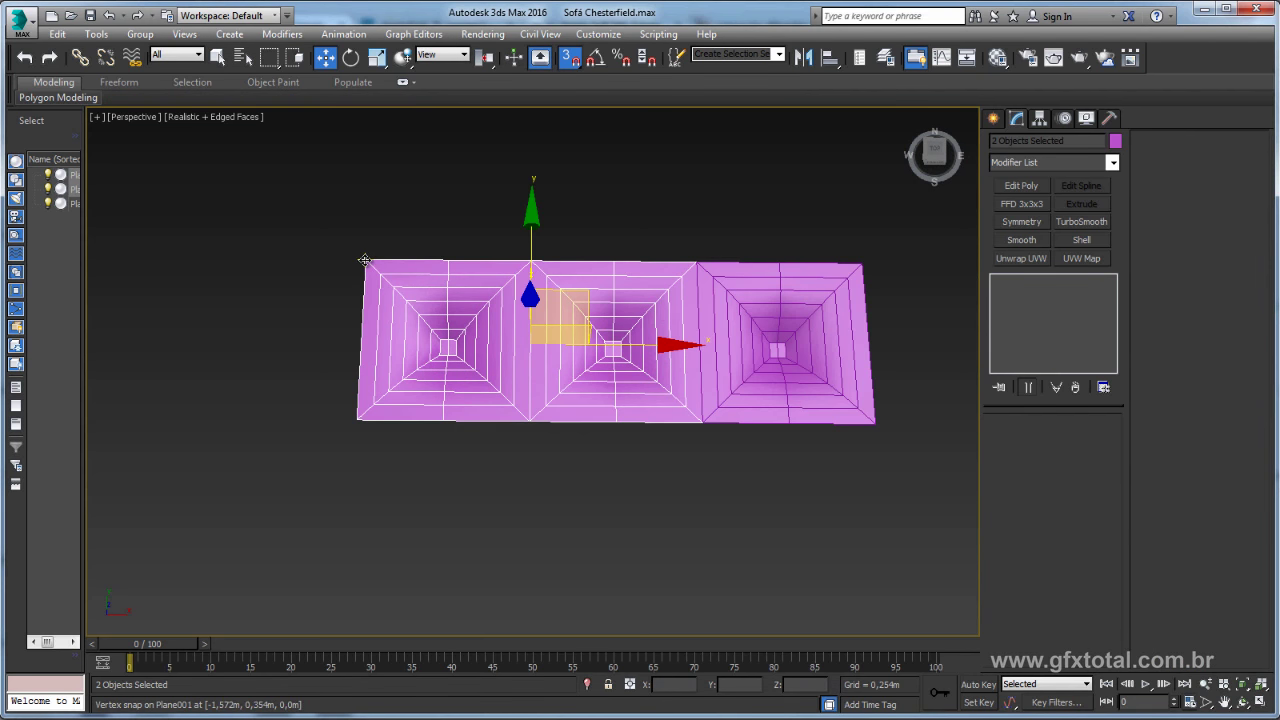
left_click_drag(364, 260, 445, 443, "shift")
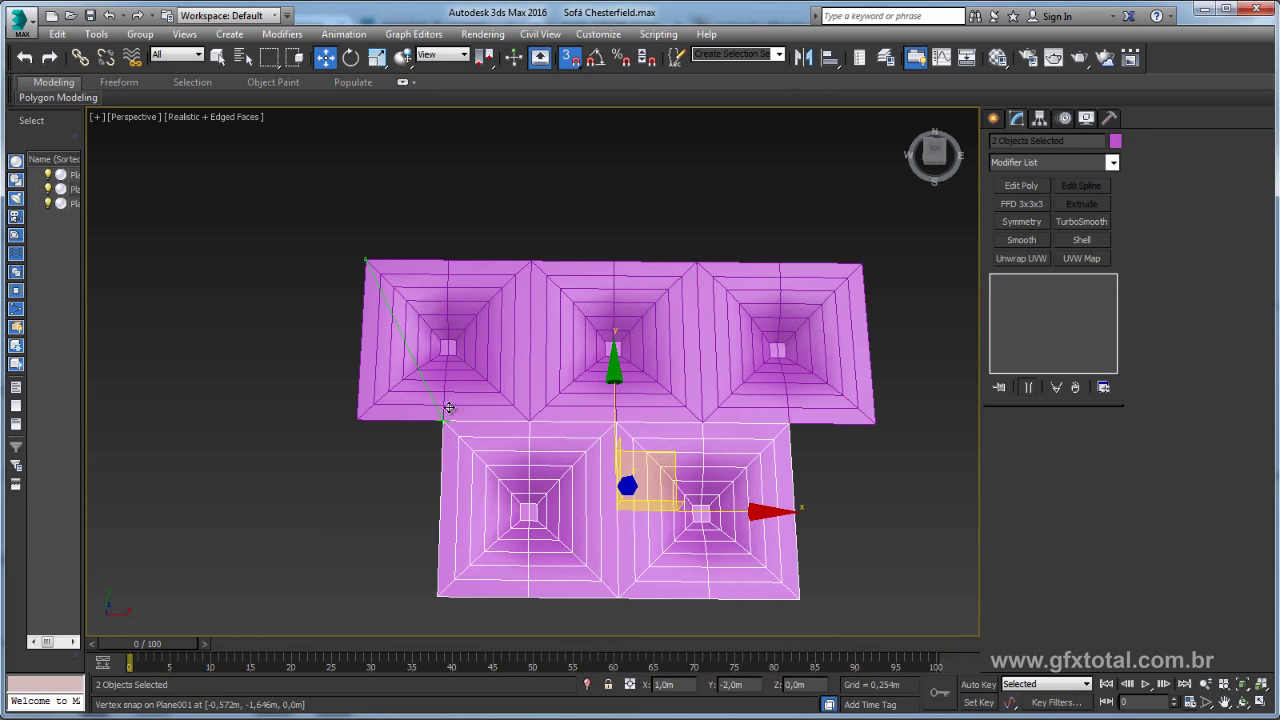
mouse_move(445, 443)
left_mouse_down()
mouse_move(452, 275)
mouse_move(449, 430)
left_mouse_up()
left_click(658, 436)
Copy the five tiles downward twice to extend the staggered rows.
left_click_drag(337, 205, 785, 556)
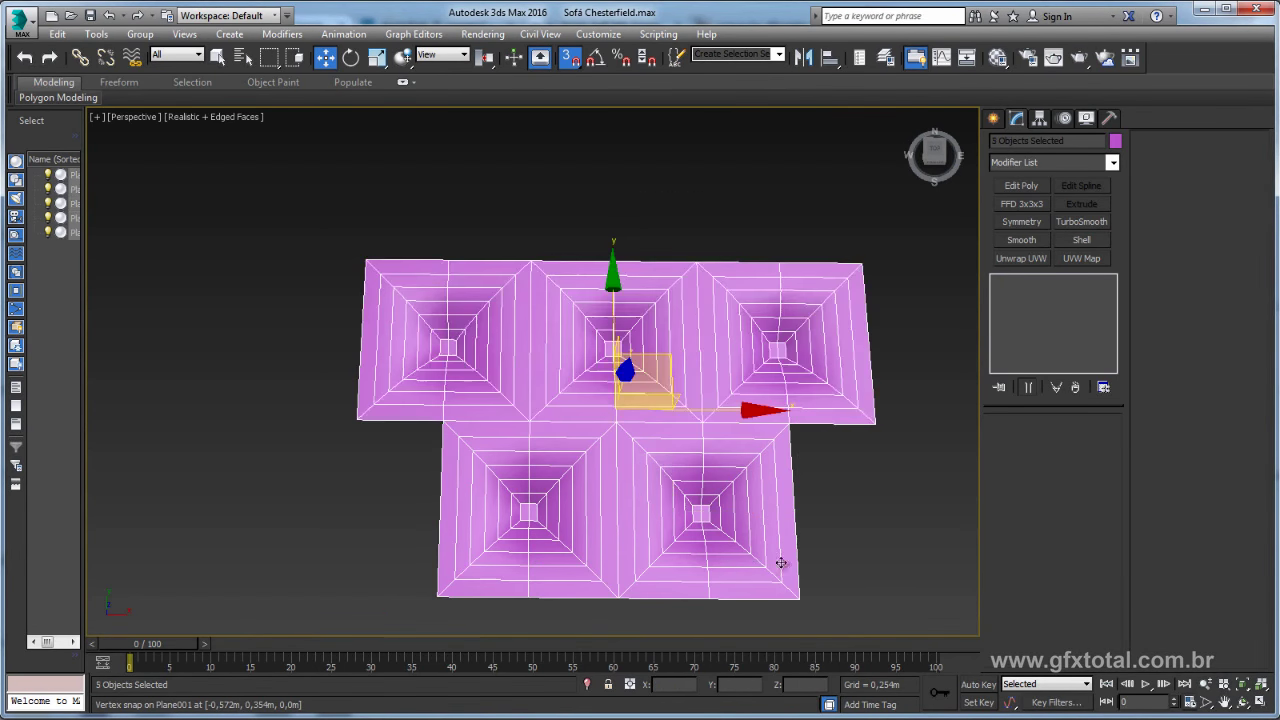
middle_click_drag(785, 556, 660, 340)
middle_click_drag(355, 154, 358, 162, "alt")
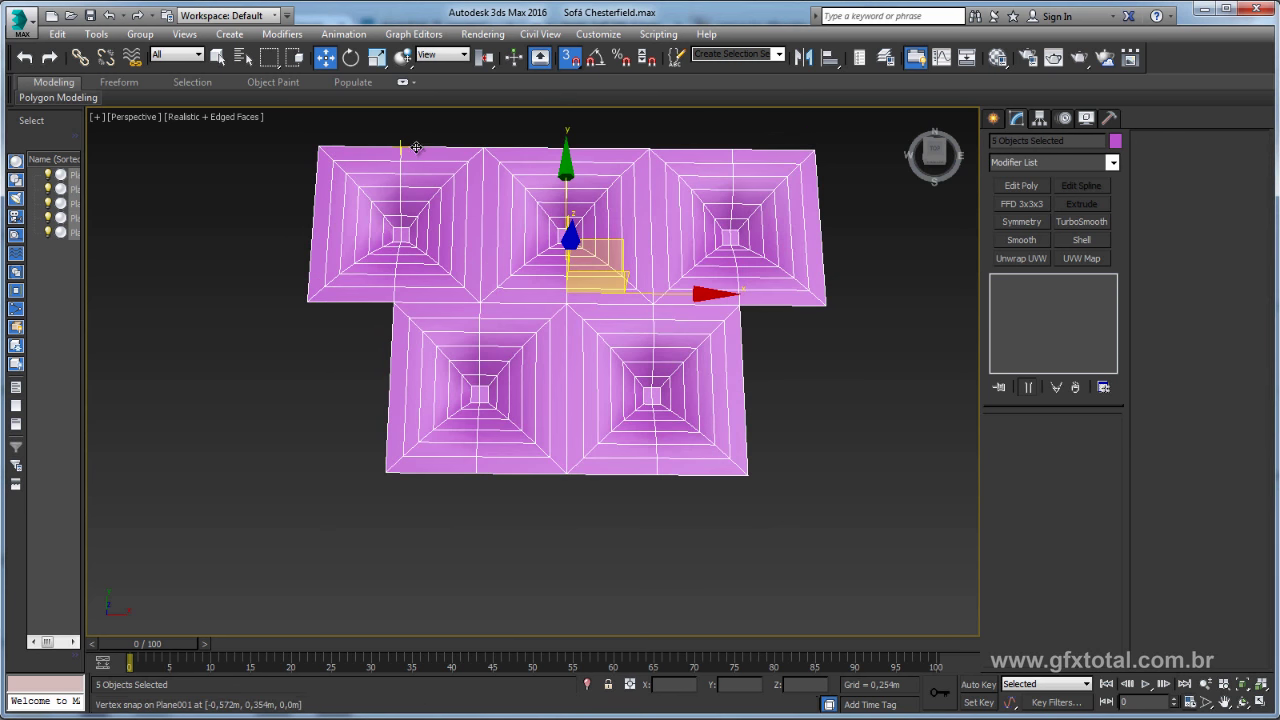
left_click_drag(404, 168, 395, 486, "shift")
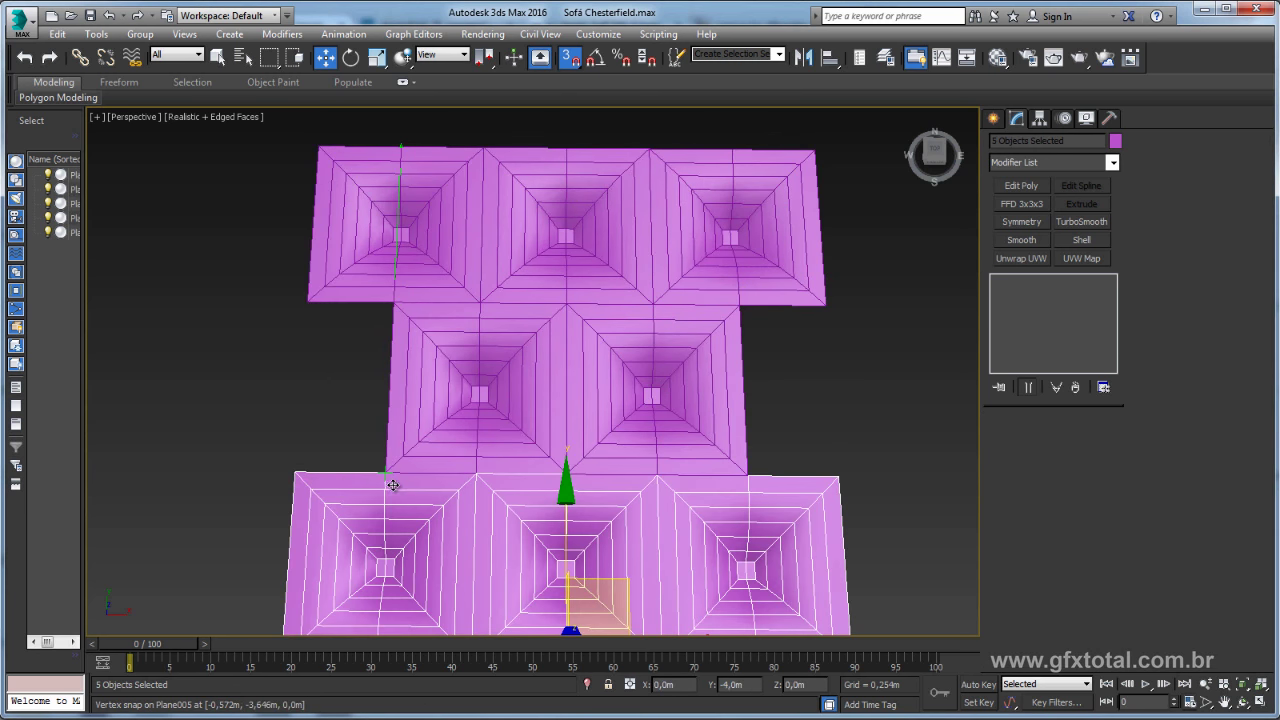
left_click(652, 441)
mouse_move(652, 441)
middle_mouse_down()
mouse_move(663, 251)
mouse_move(656, 363)
mouse_move(400, 256)
mouse_move(440, 317)
middle_mouse_up()
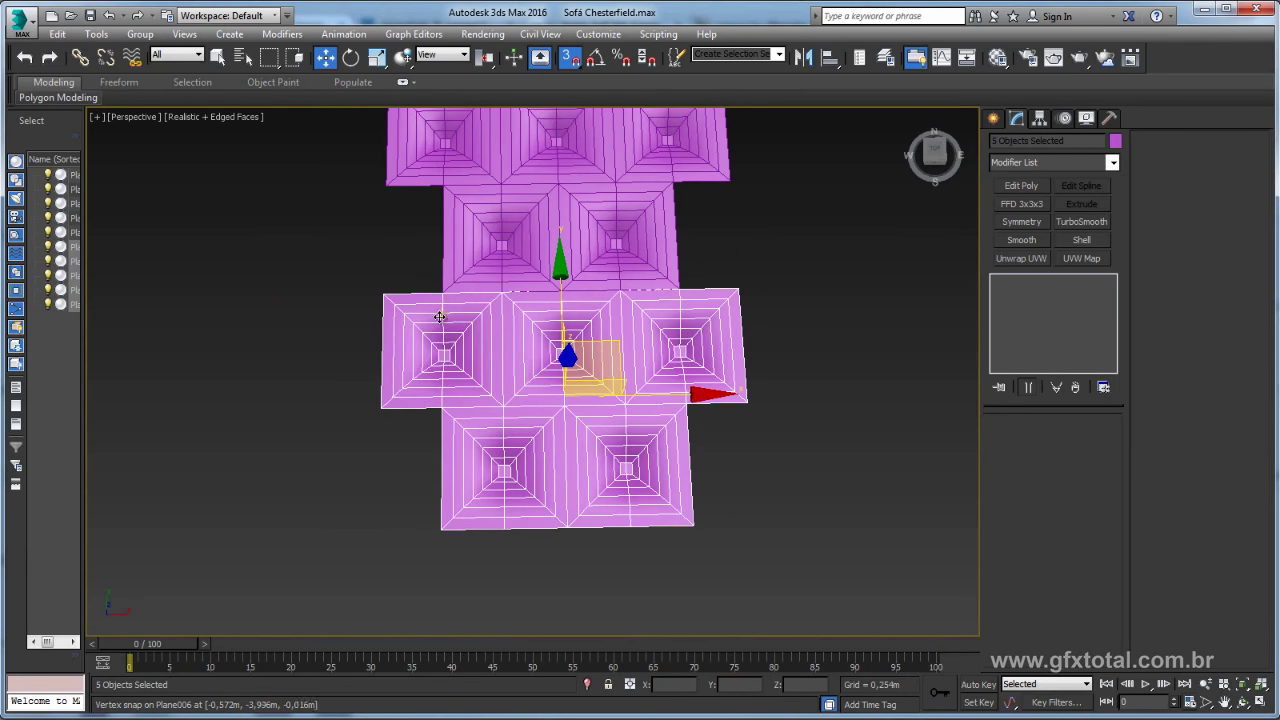
left_click_drag(443, 297, 477, 523, "shift")
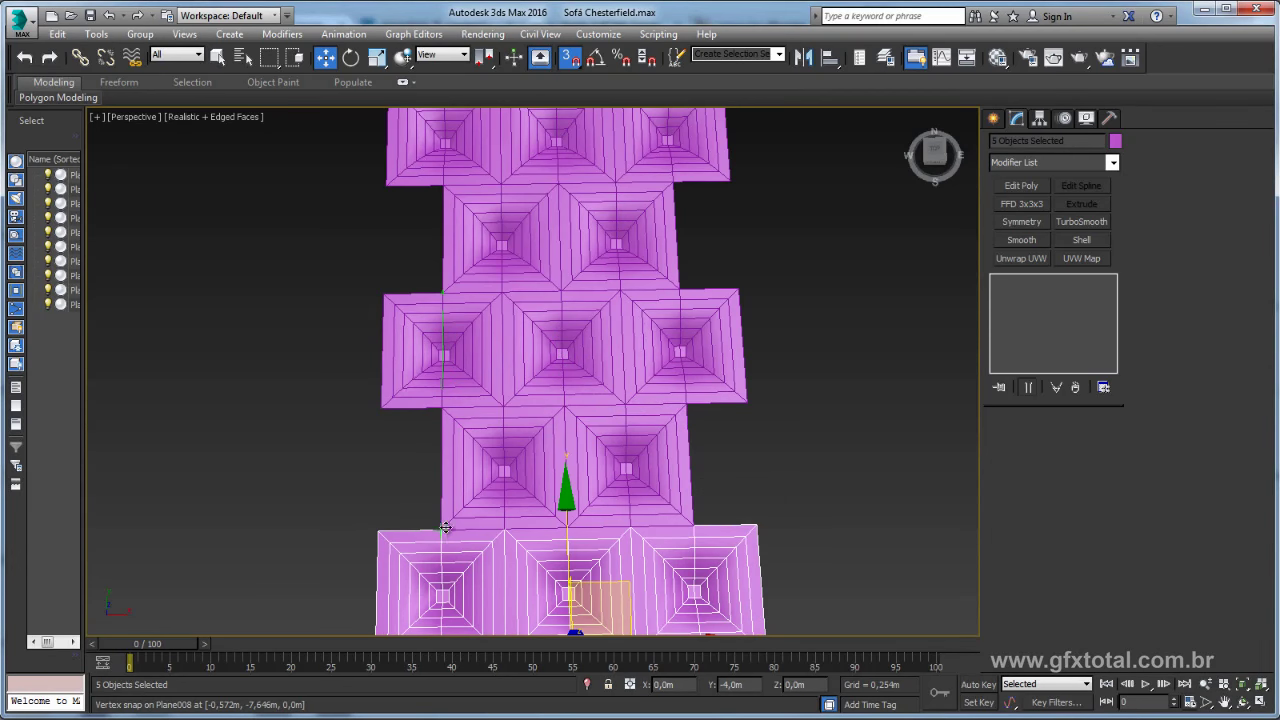
left_click(645, 431)
Pick one tile and attach the neighbouring tiles to it.
middle_click_drag(645, 431, 741, 327, "alt")
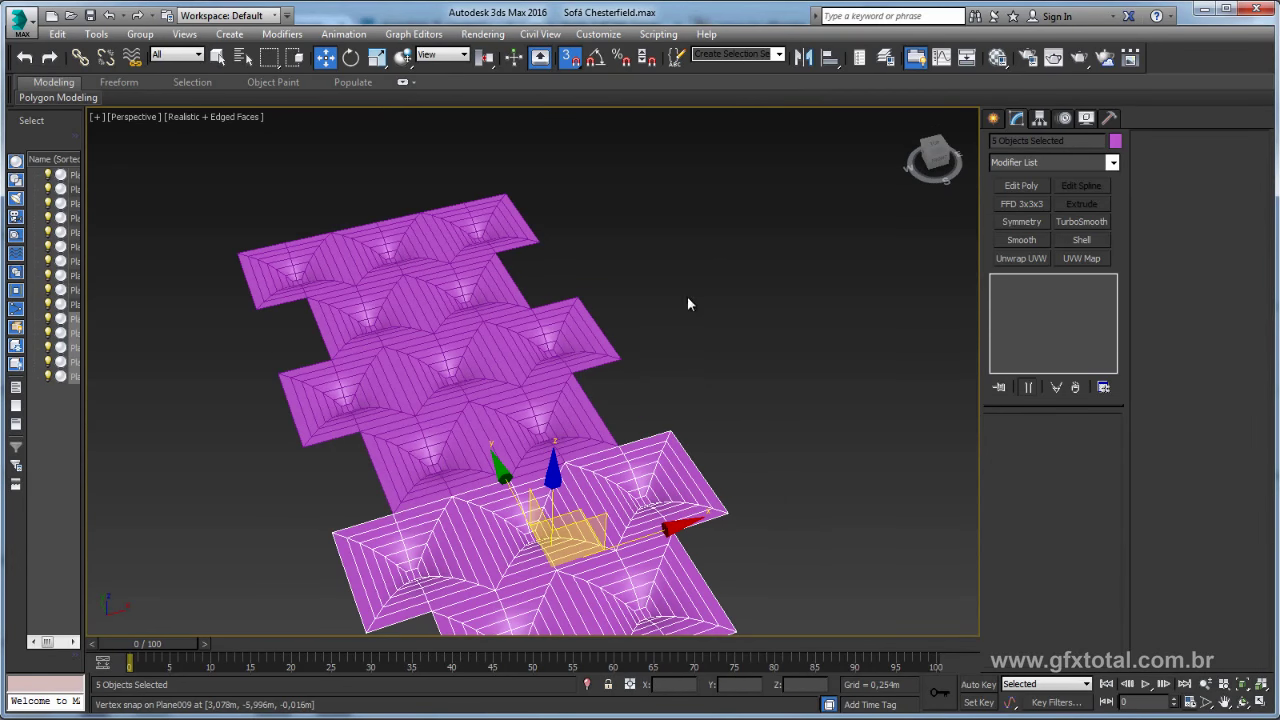
left_click(741, 327)
key("4")
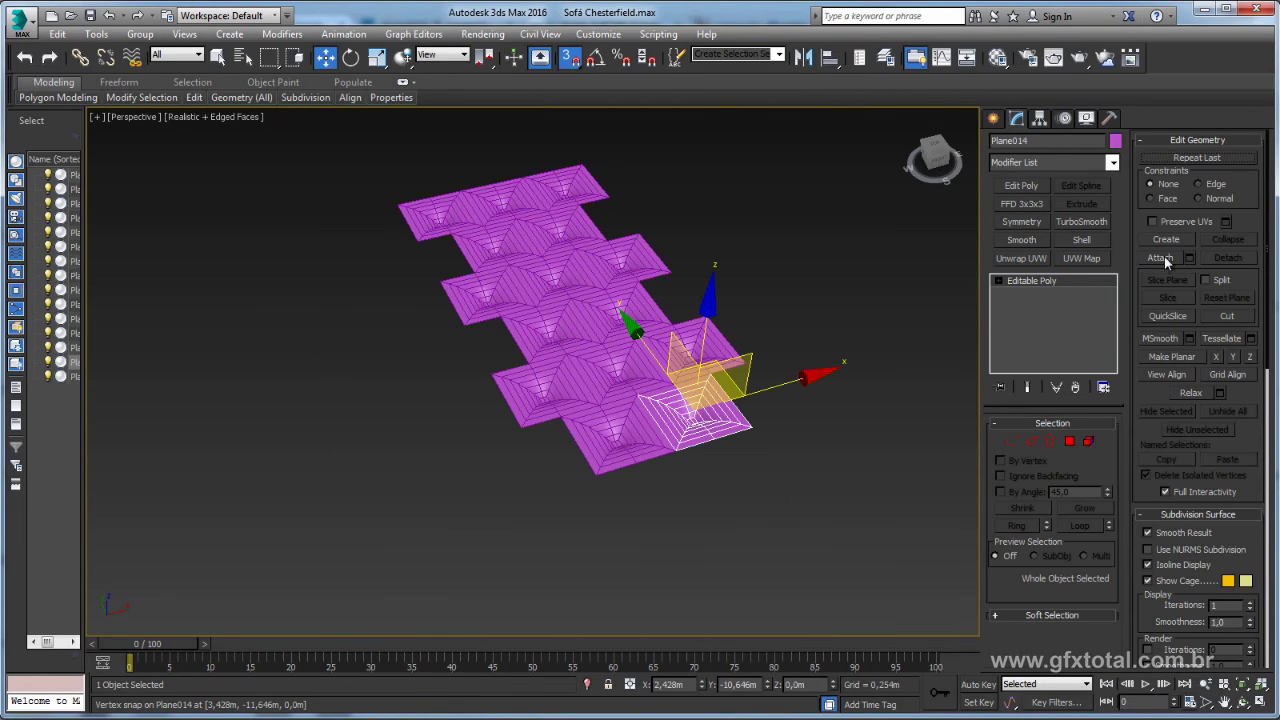
left_click(1160, 258)
left_click(622, 424)
left_click(598, 390)
left_click(554, 384)
left_click(556, 330)
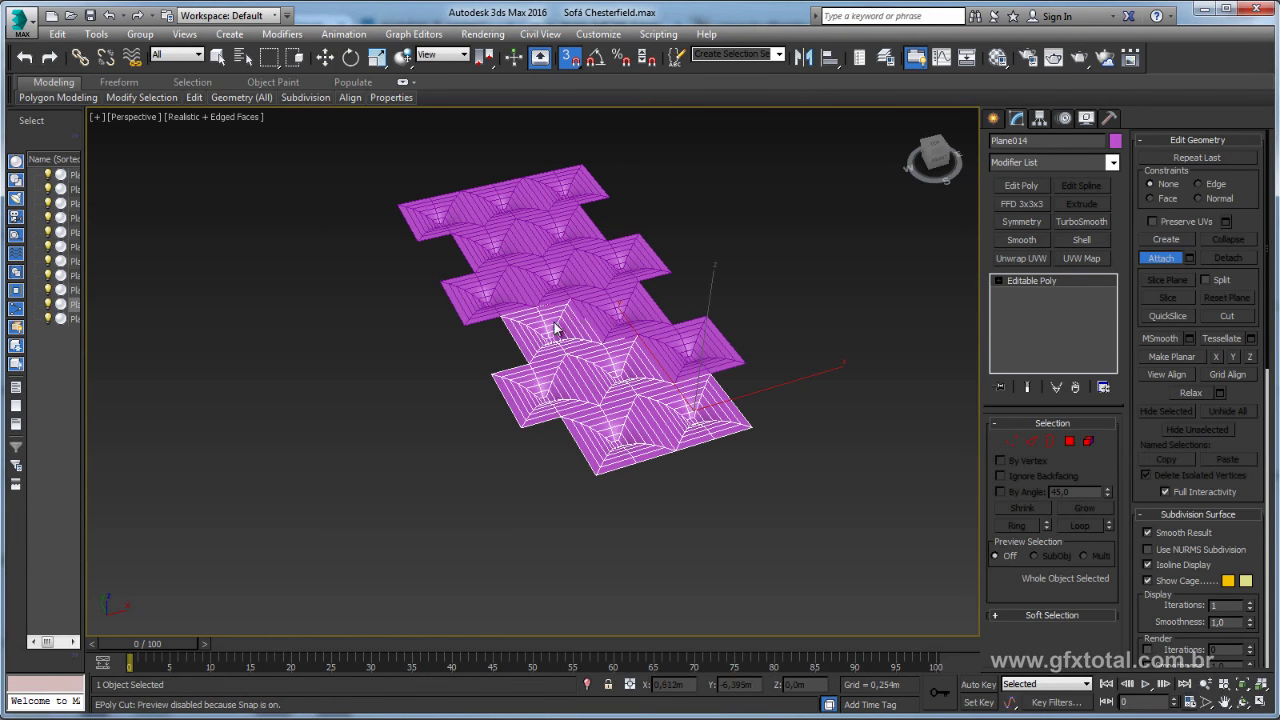
left_click(615, 312)
left_click(560, 278)
left_click(495, 292)
Attach the remaining tiles into Plane014 and switch to Border sub-object mode.
left_click(505, 248)
left_click(562, 230)
left_click(480, 222)
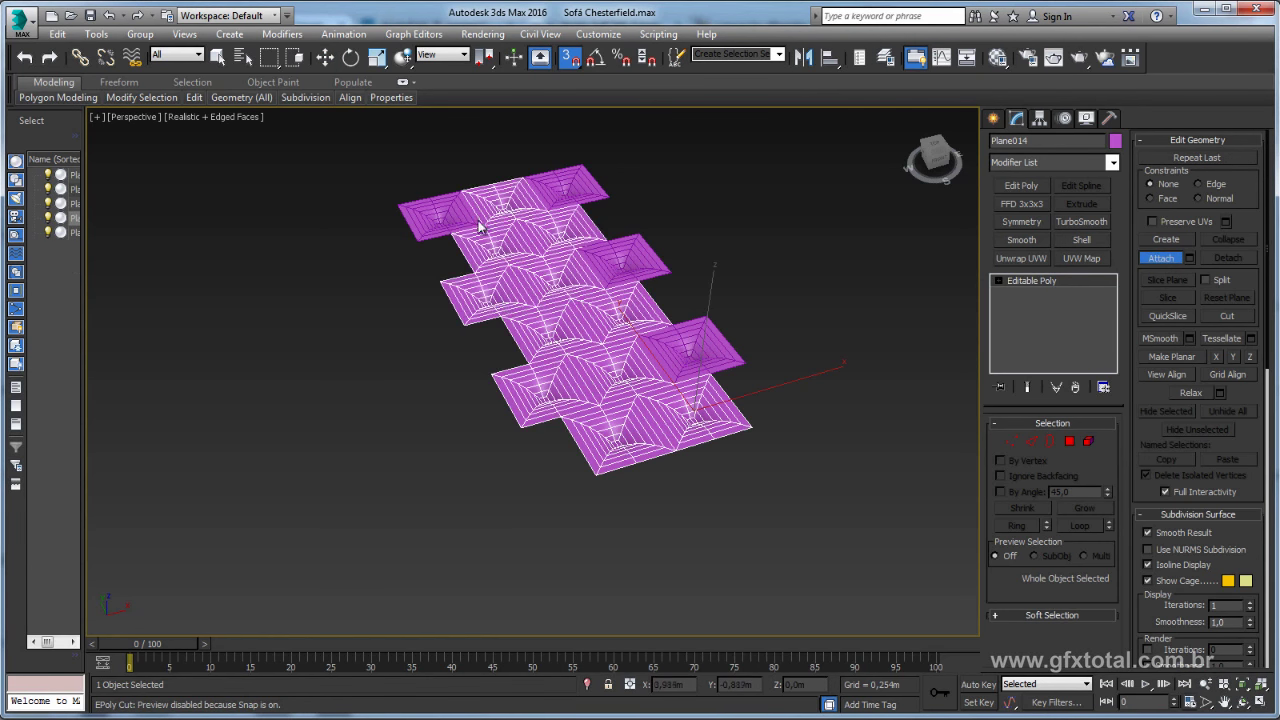
left_click(480, 226)
left_click(568, 186)
left_click(624, 260)
left_click(700, 348)
key("w")
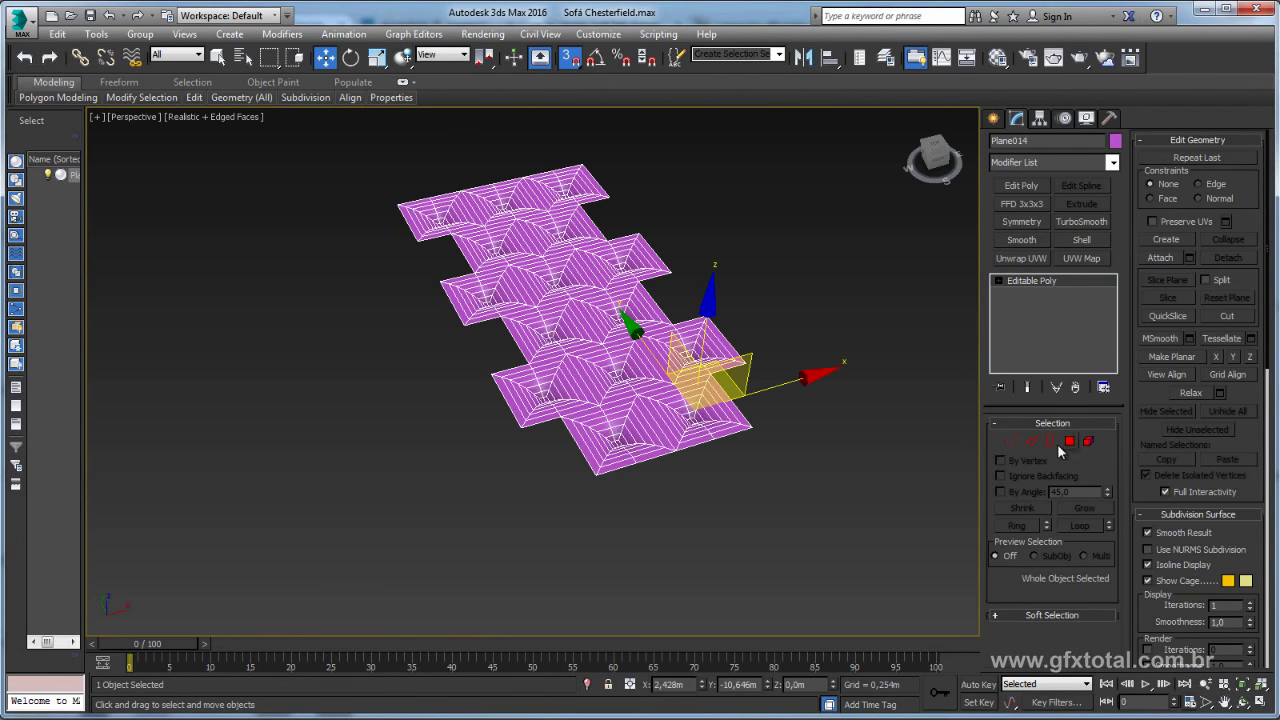
left_click(1055, 443)
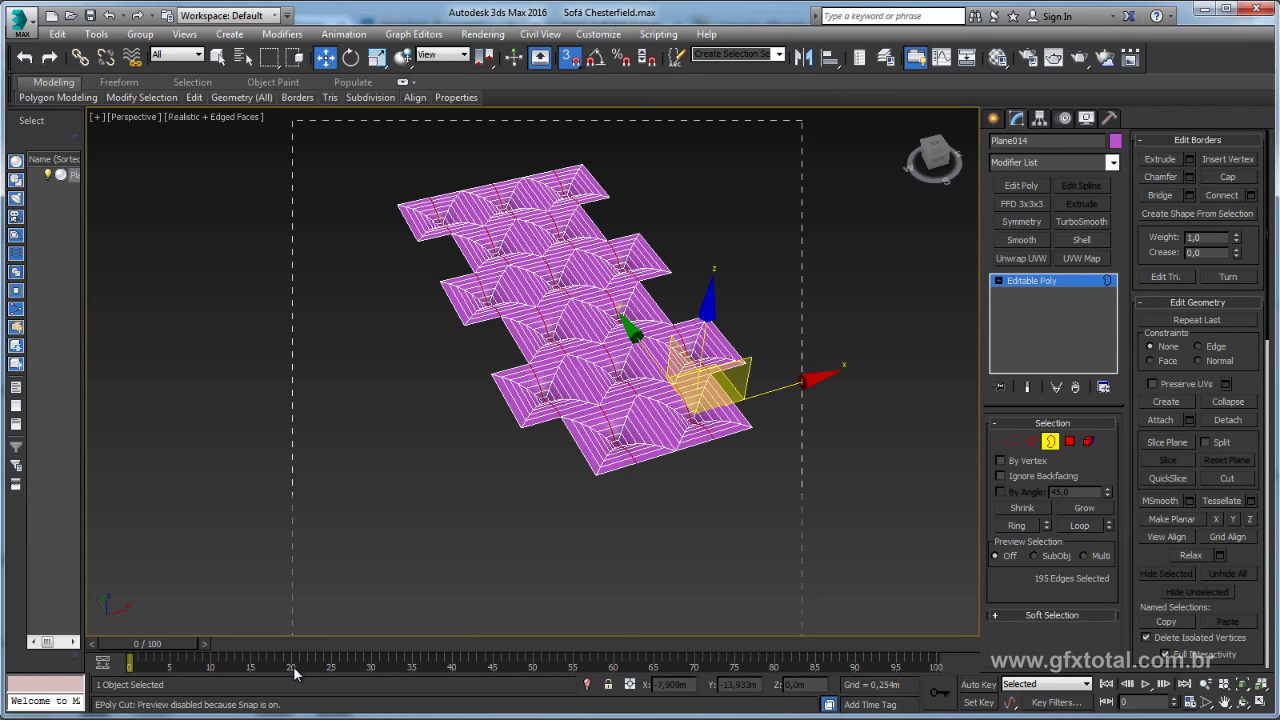
Convert Plane014's open seam border selection into its vertices.
middle_click_drag(670, 277, 612, 432, "alt")
scroll(607, 423, "up", 5)
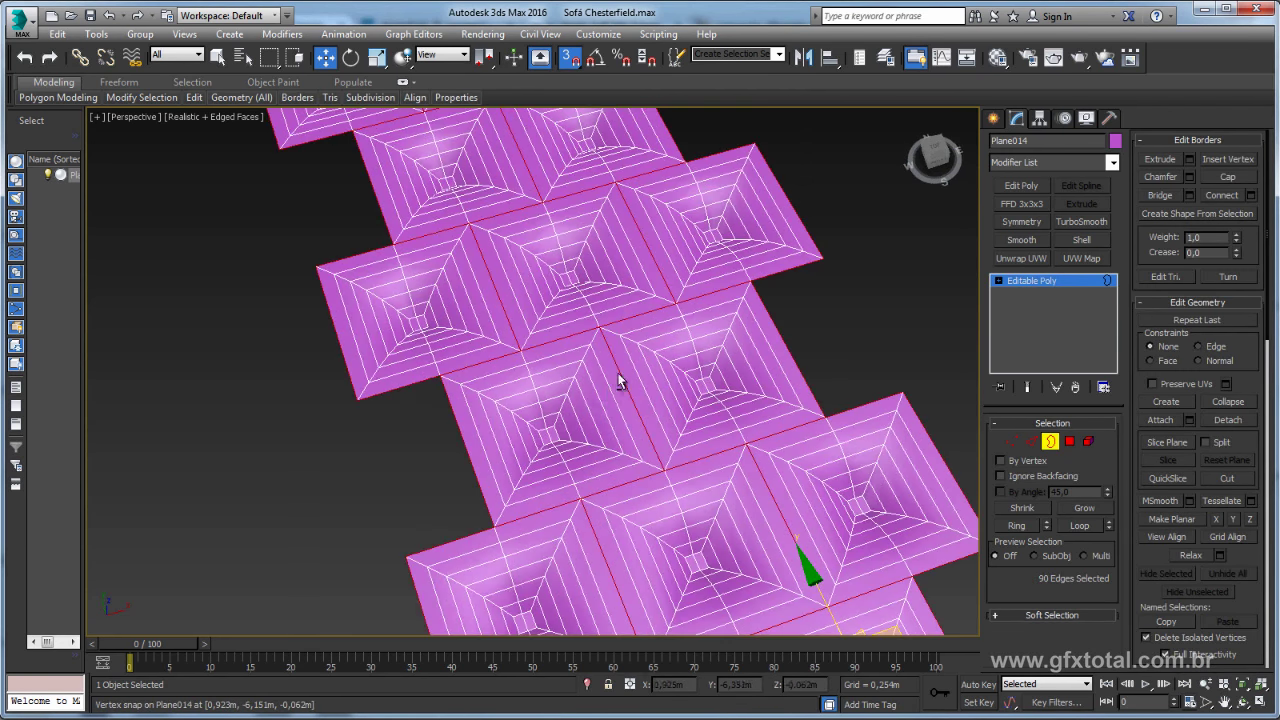
mouse_move(618, 381)
middle_mouse_down("alt")
mouse_move(652, 337)
mouse_move(577, 374)
mouse_move(617, 363)
middle_mouse_up("alt")
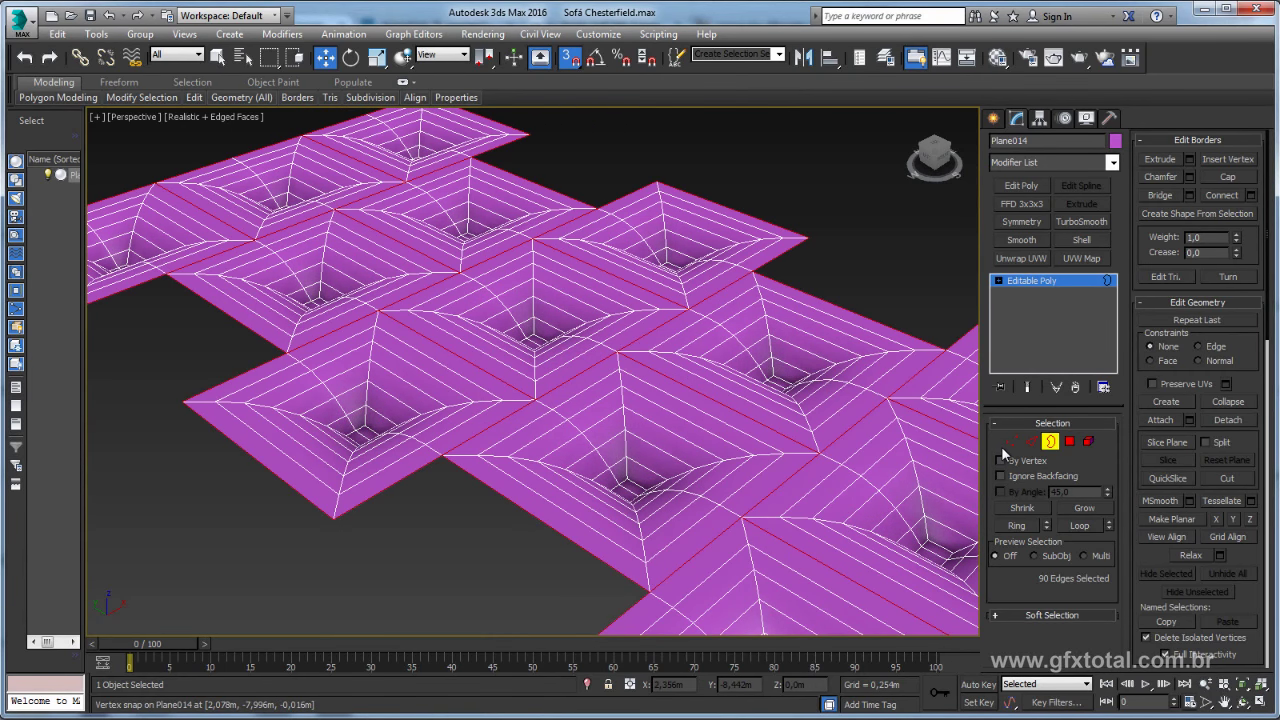
key("alt+c")
left_click(1012, 441, "ctrl")
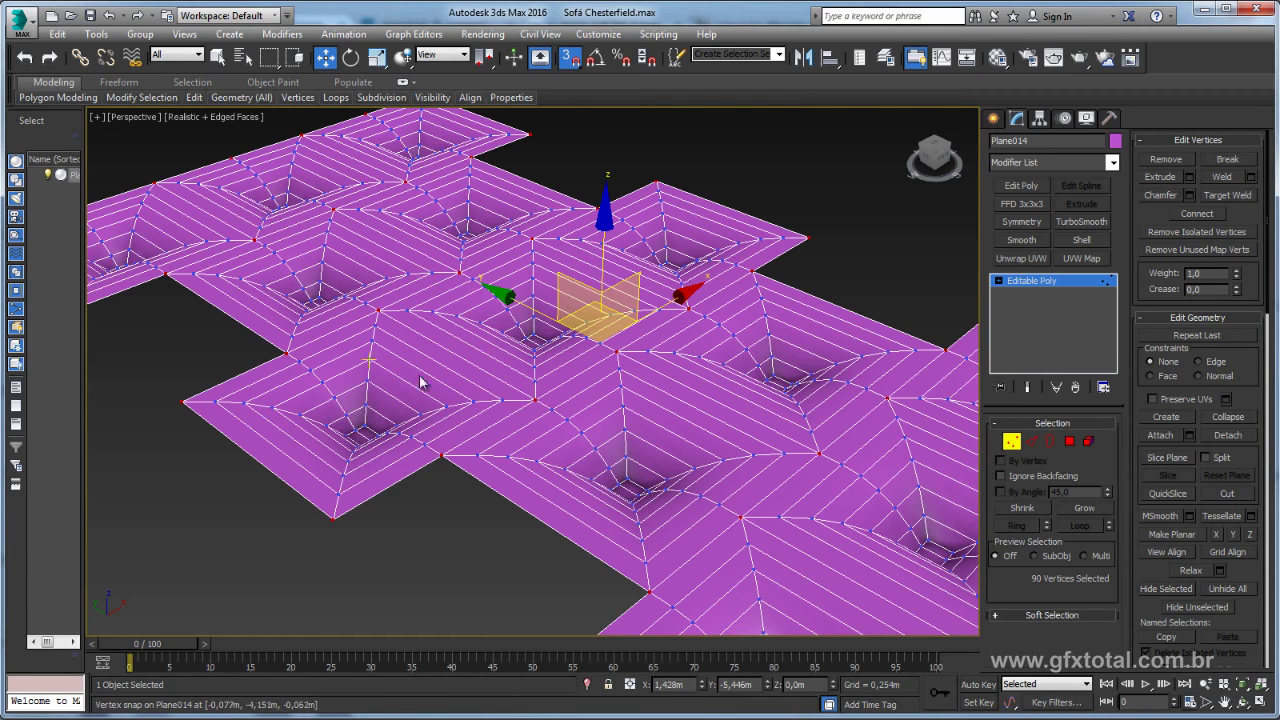
Test-move a seam vertex with snapping off to confirm the seam is open, then undo.
middle_click_drag(570, 392, 591, 414, "alt")
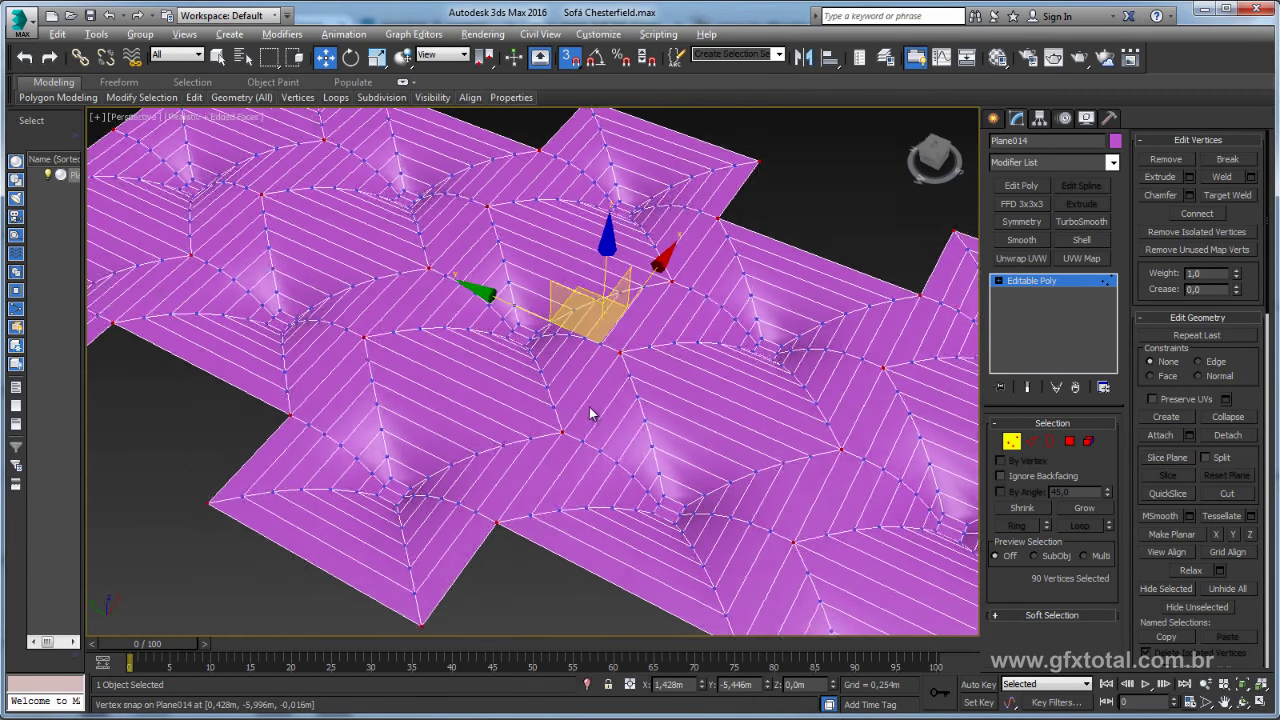
scroll(605, 427, "up", 2)
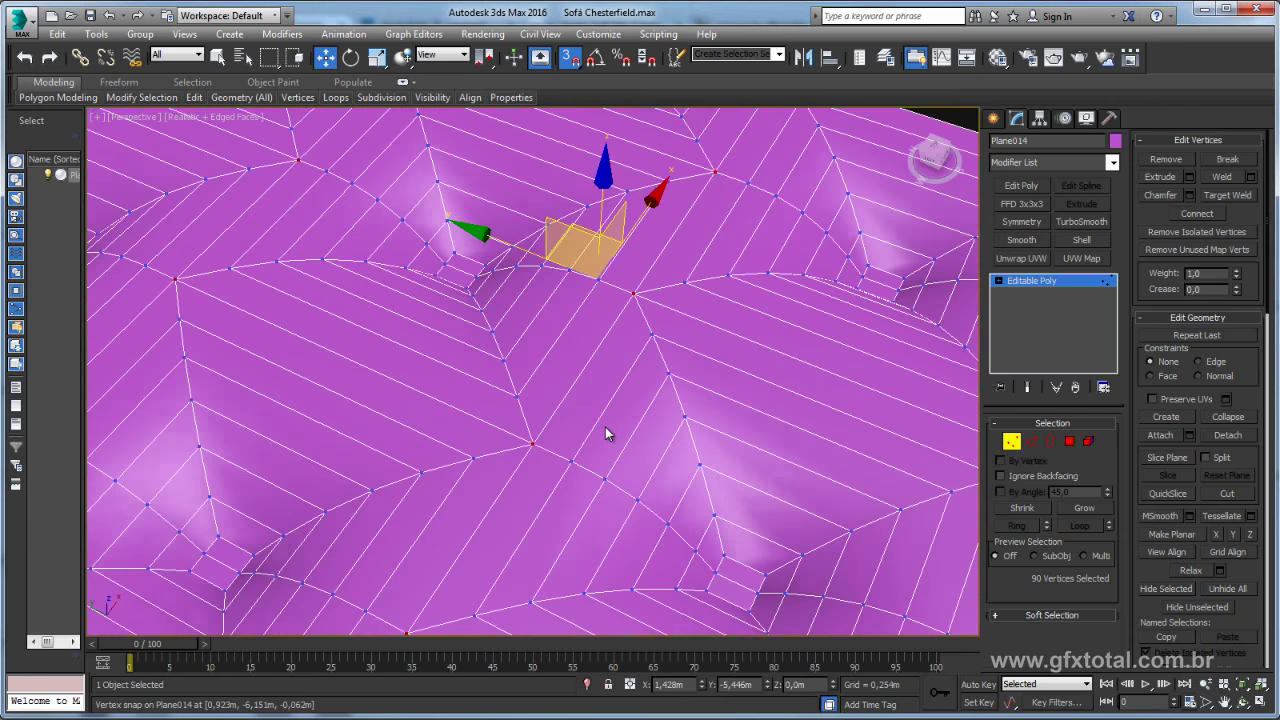
scroll(530, 448, "up", 2)
scroll(530, 448, "up", 2)
left_click(536, 442)
middle_click_drag(536, 442, 513, 380, "alt")
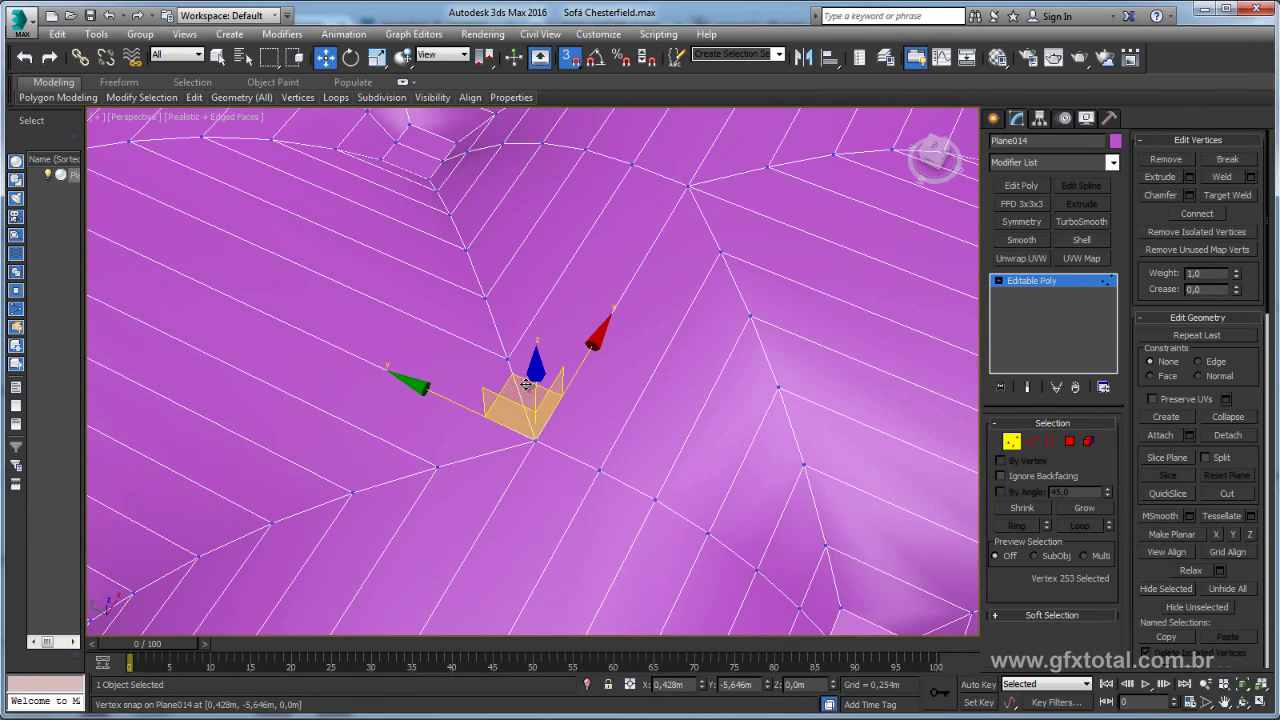
key("s")
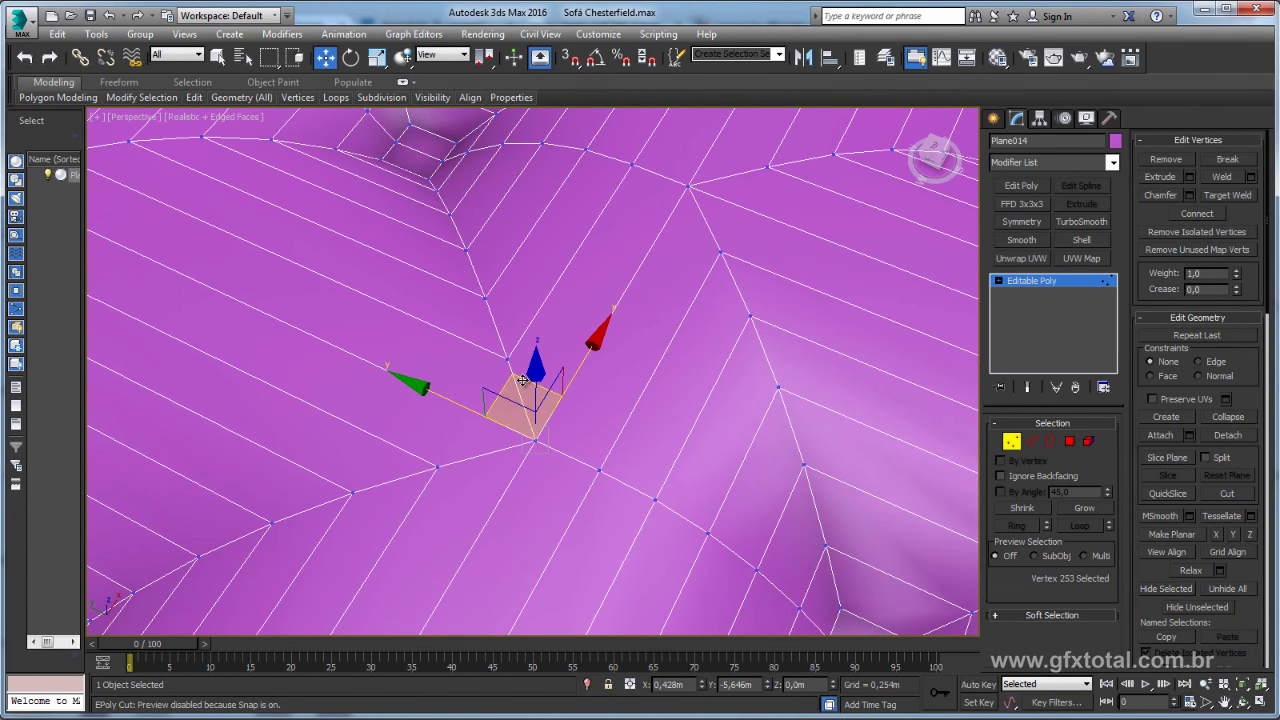
left_click_drag(517, 376, 538, 332)
key("ctrl+z")
key("ctrl+z")
key("ctrl+z")
key("ctrl+z")
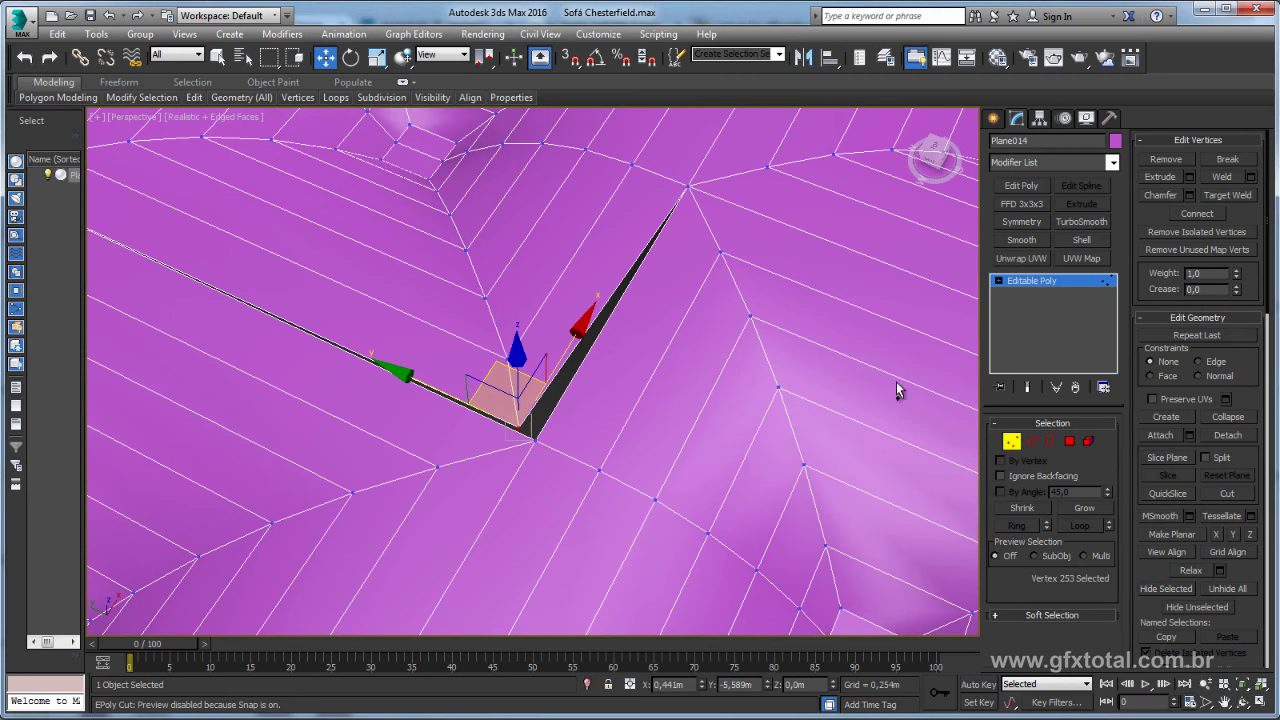
key("ctrl+z")
Reselect the 90 seam vertices and weld them down to 47.
key("3")
scroll(748, 415, "down", 5)
scroll(737, 410, "up", 3)
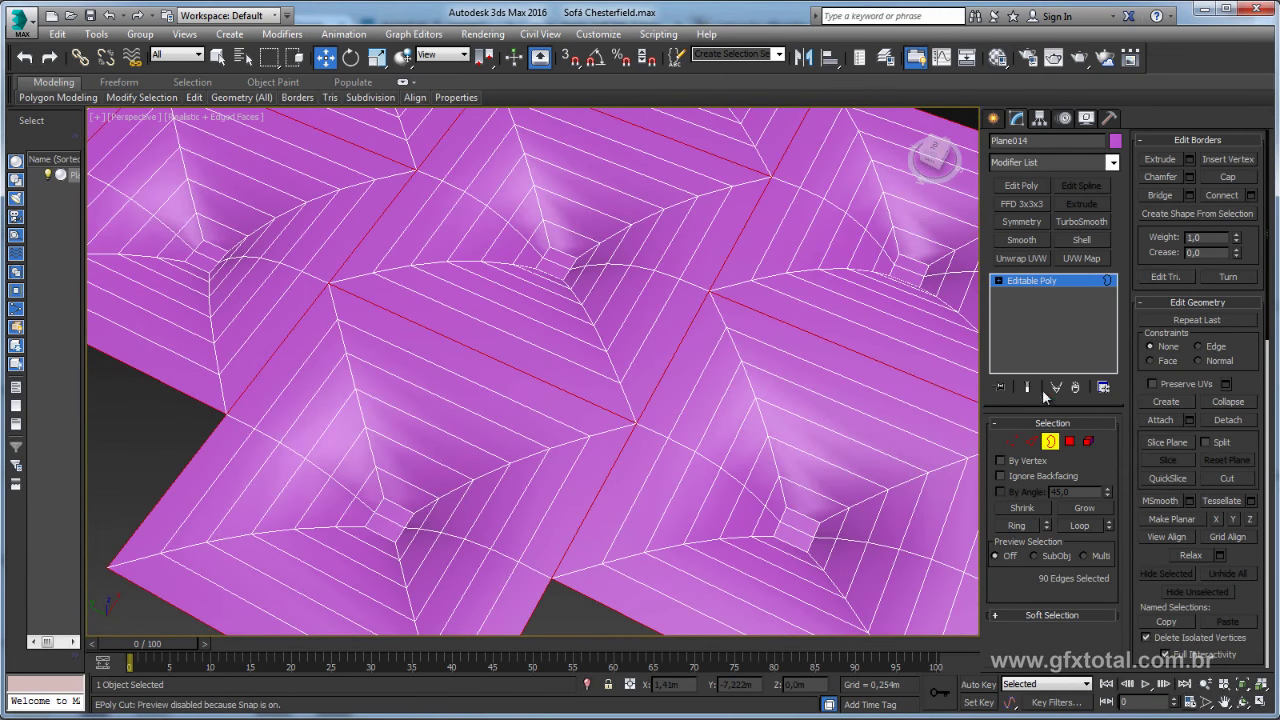
left_click(1012, 440)
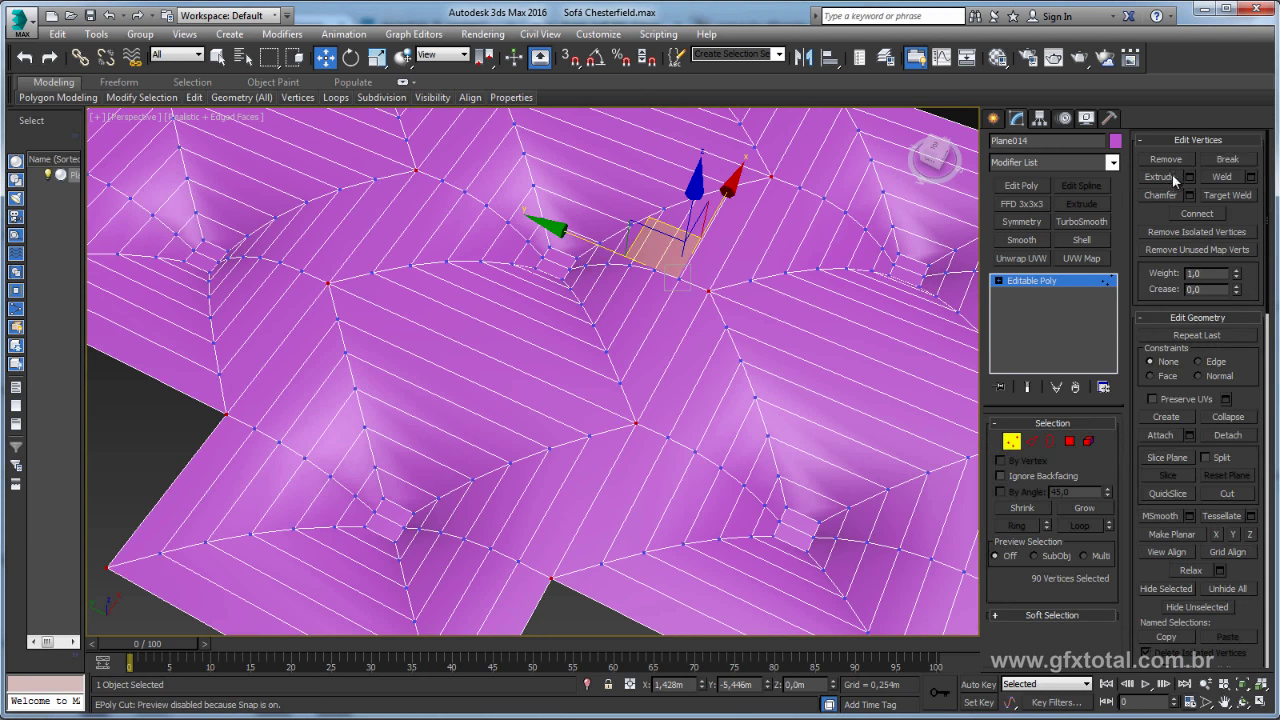
left_click(1224, 178)
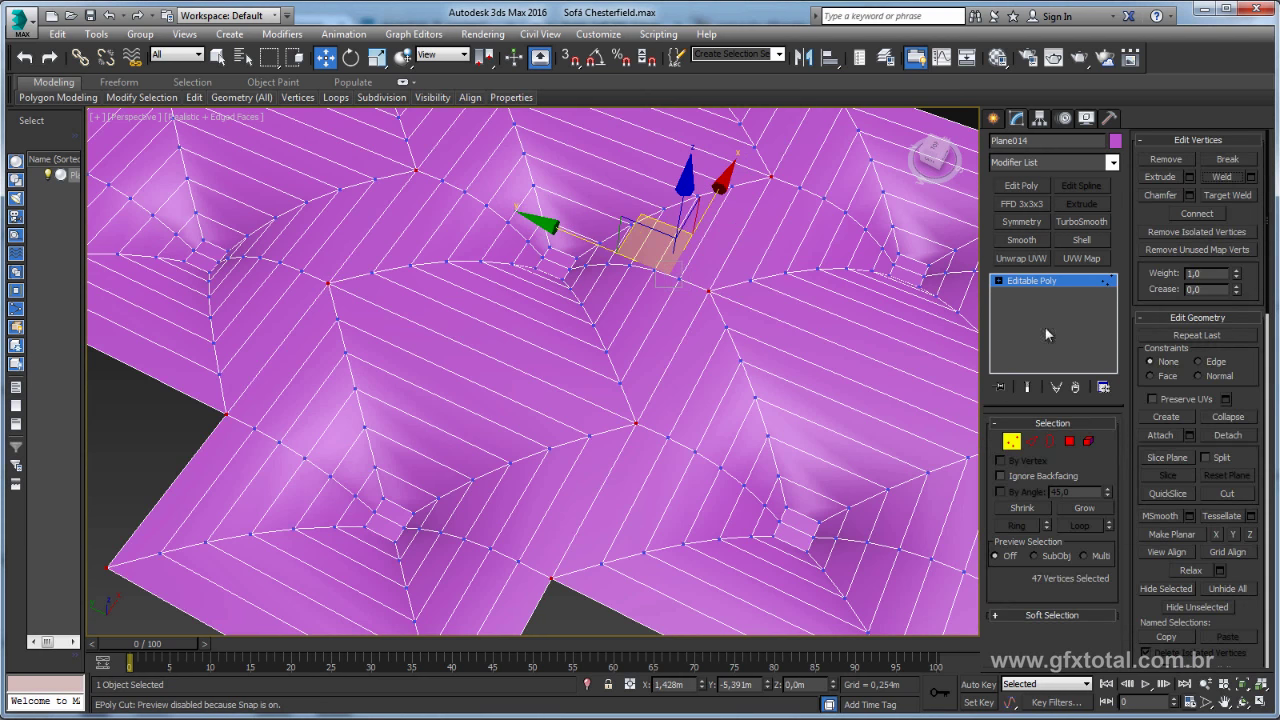
left_click(637, 425)
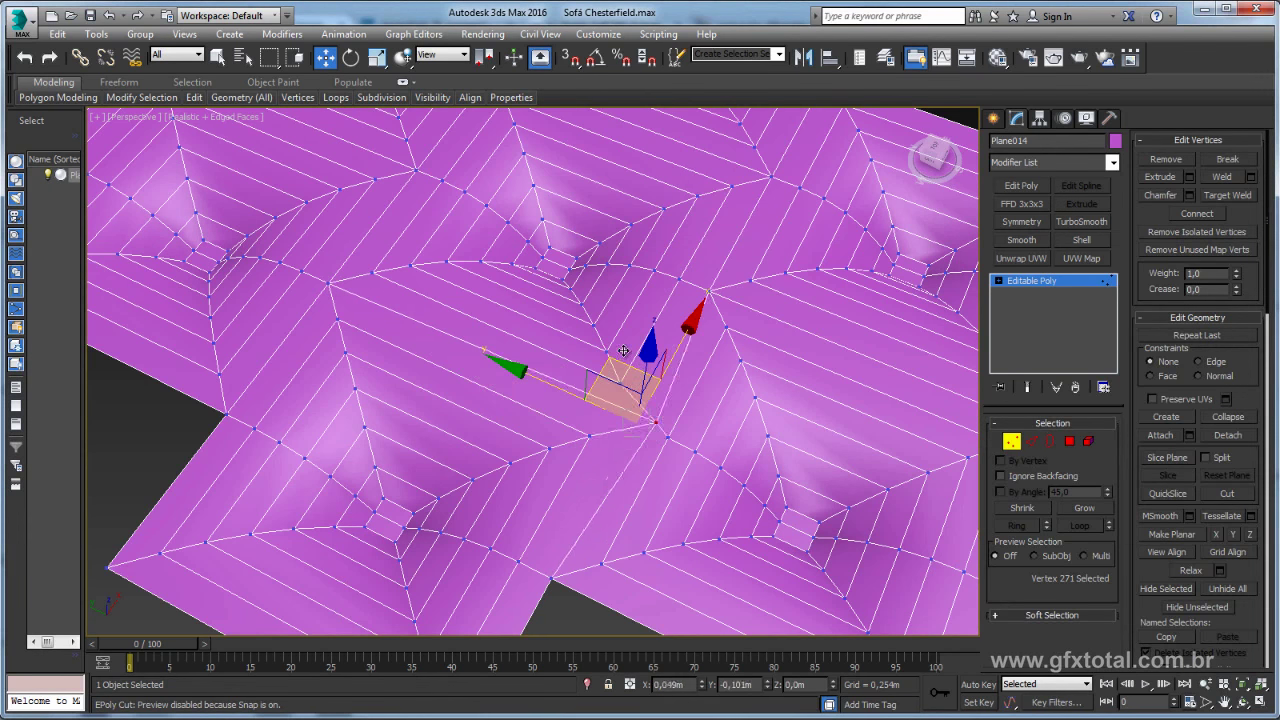
scroll(645, 418, "down", 5)
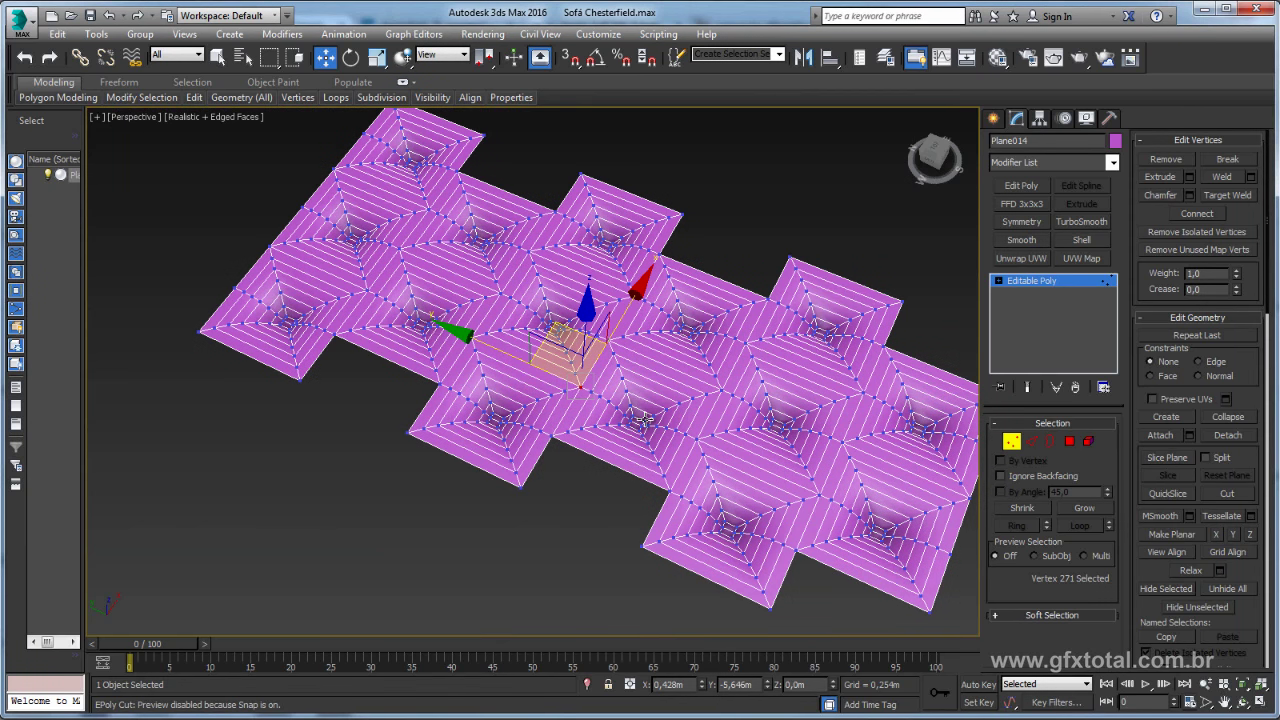
In Edge mode, bridge the border edge pairs across the four notches in the panel outline.
left_click(1033, 443)
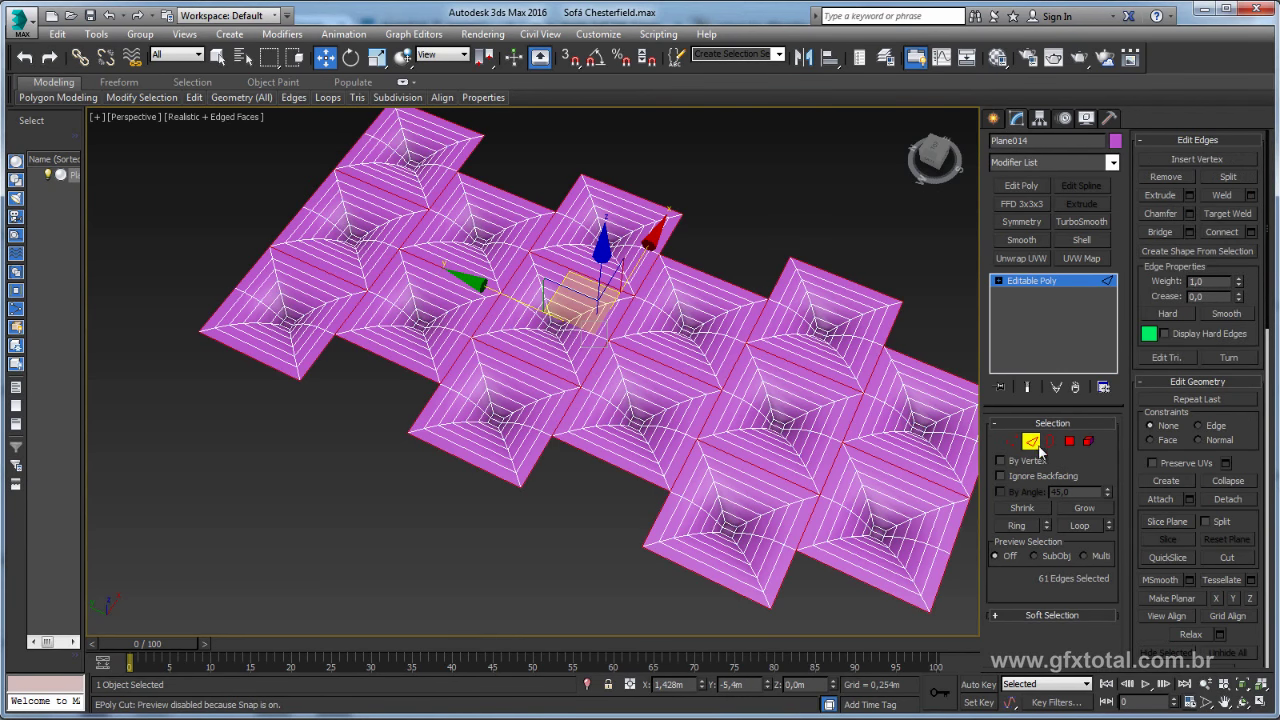
left_click(335, 545)
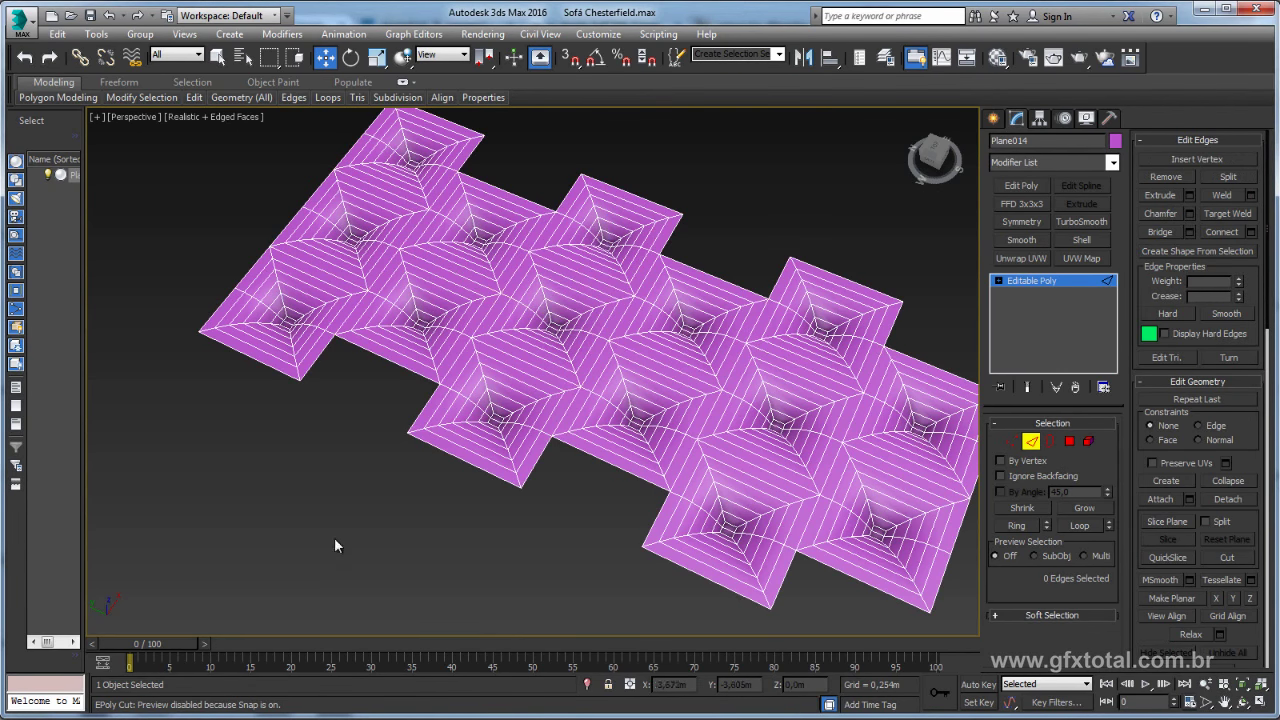
left_click(1161, 232)
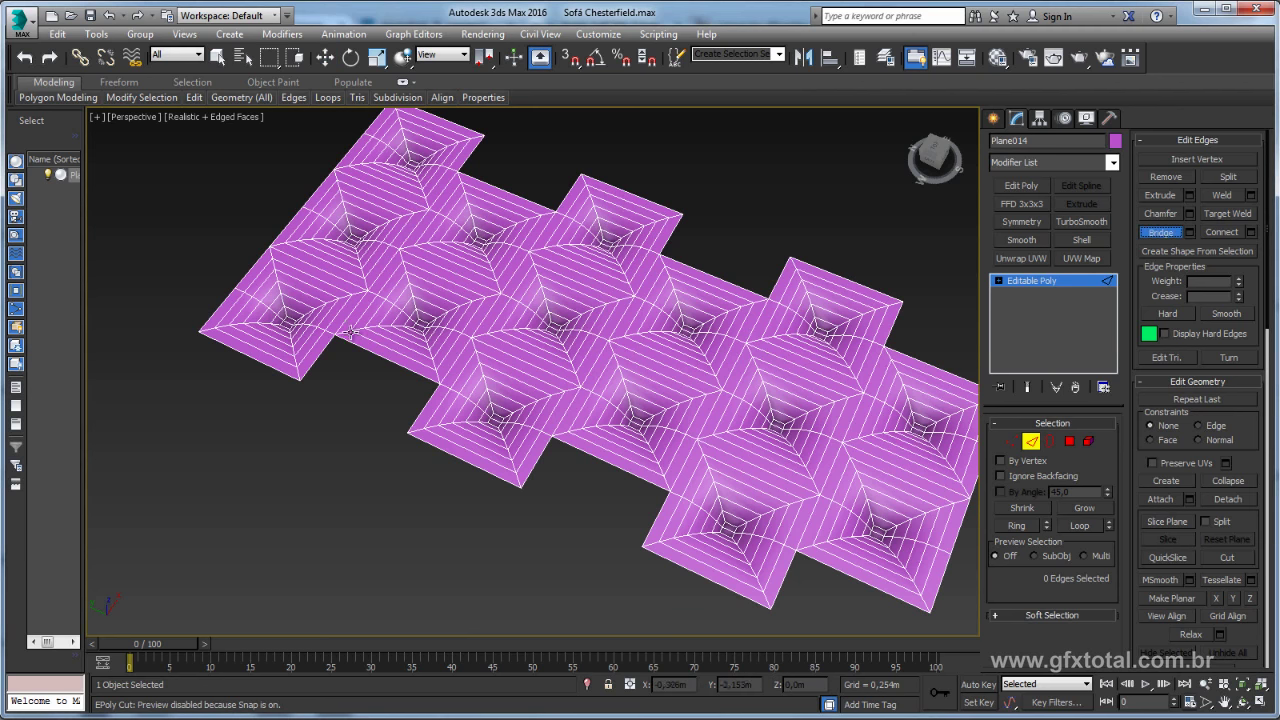
left_click(418, 417)
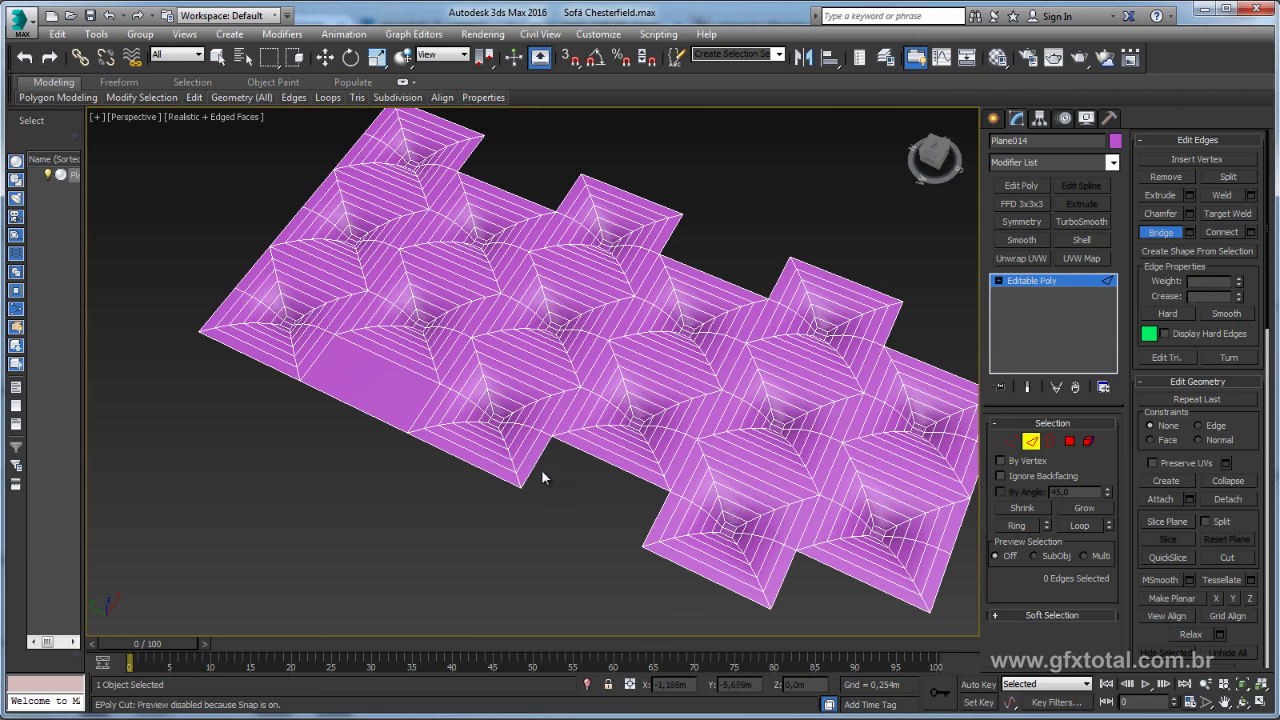
left_click(650, 527)
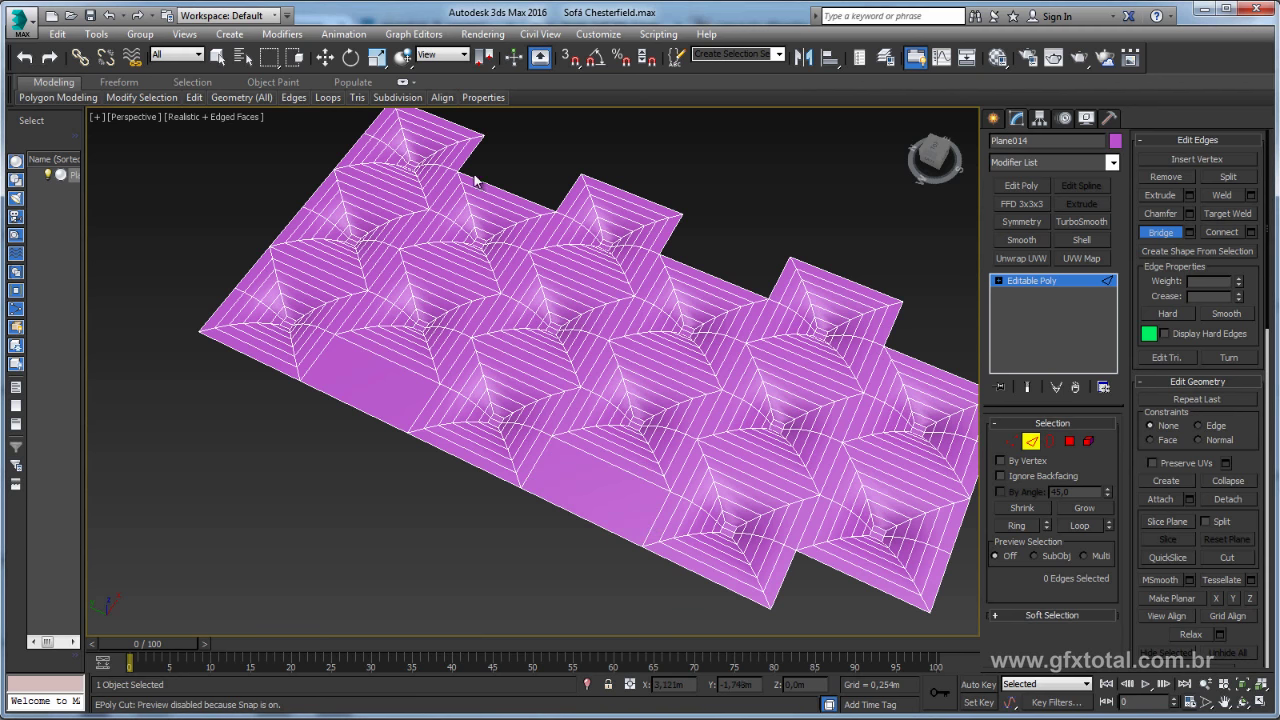
left_click(564, 197)
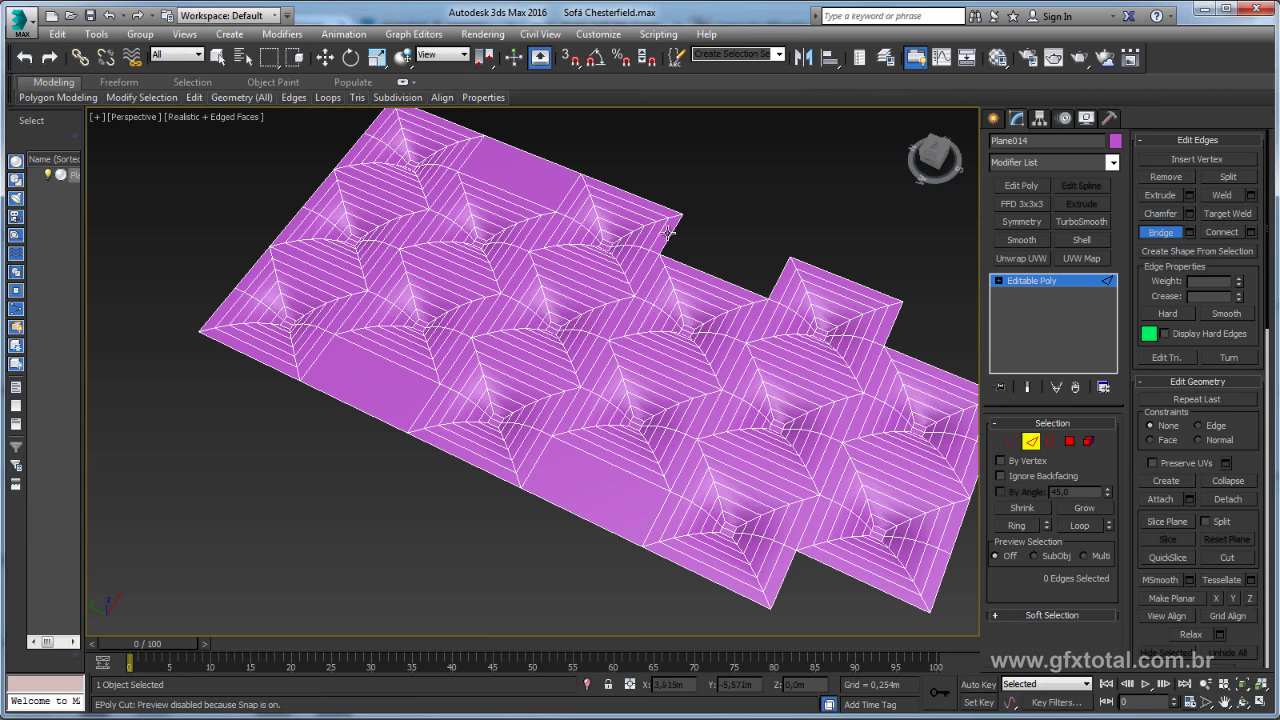
left_click(771, 277)
middle_click_drag(771, 277, 555, 265)
Shift-move the lower corner edges to extrude a new strip of polygons.
key("w")
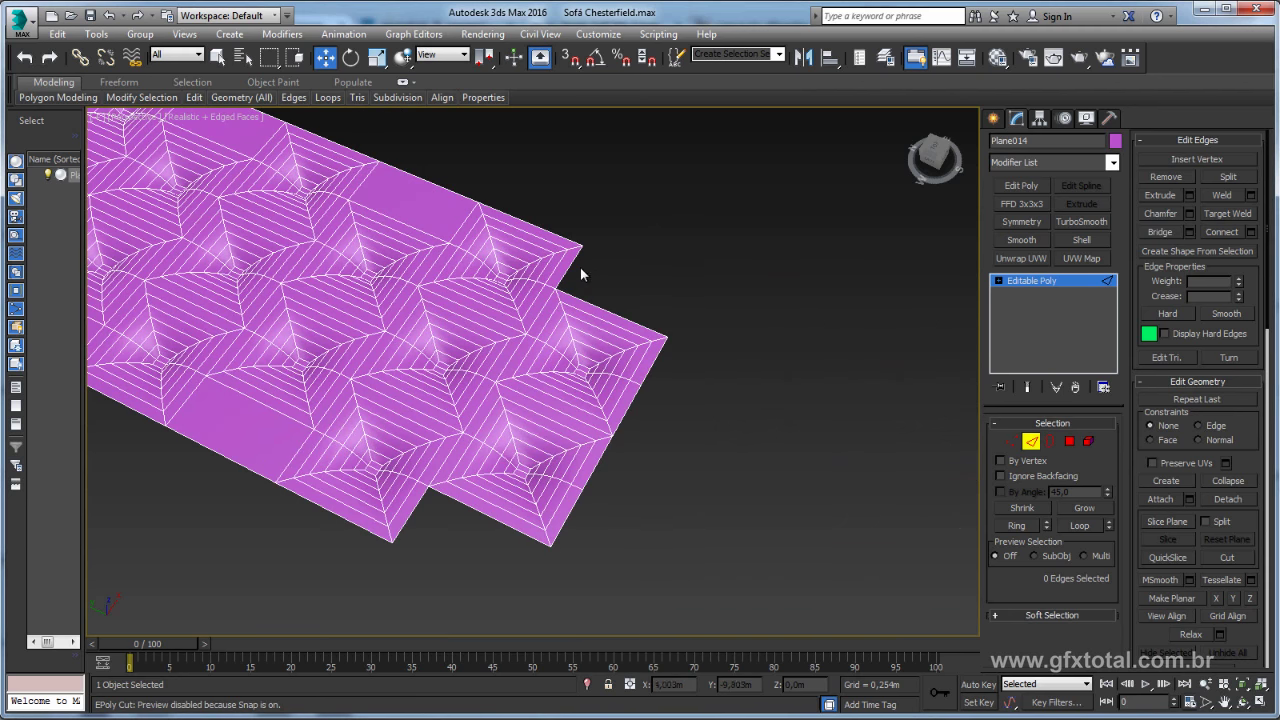
left_click(578, 262)
left_click(416, 496)
middle_click_drag(418, 510, 490, 436, "alt")
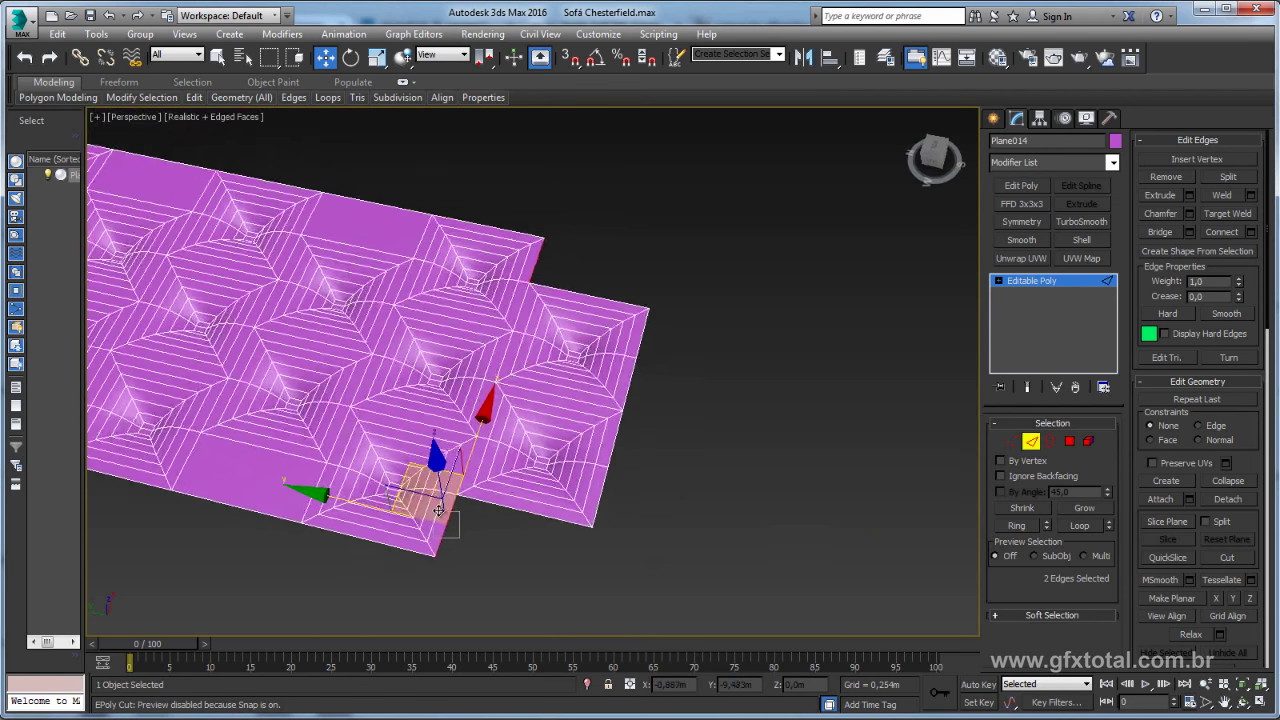
left_click_drag(416, 395, 606, 428, "shift")
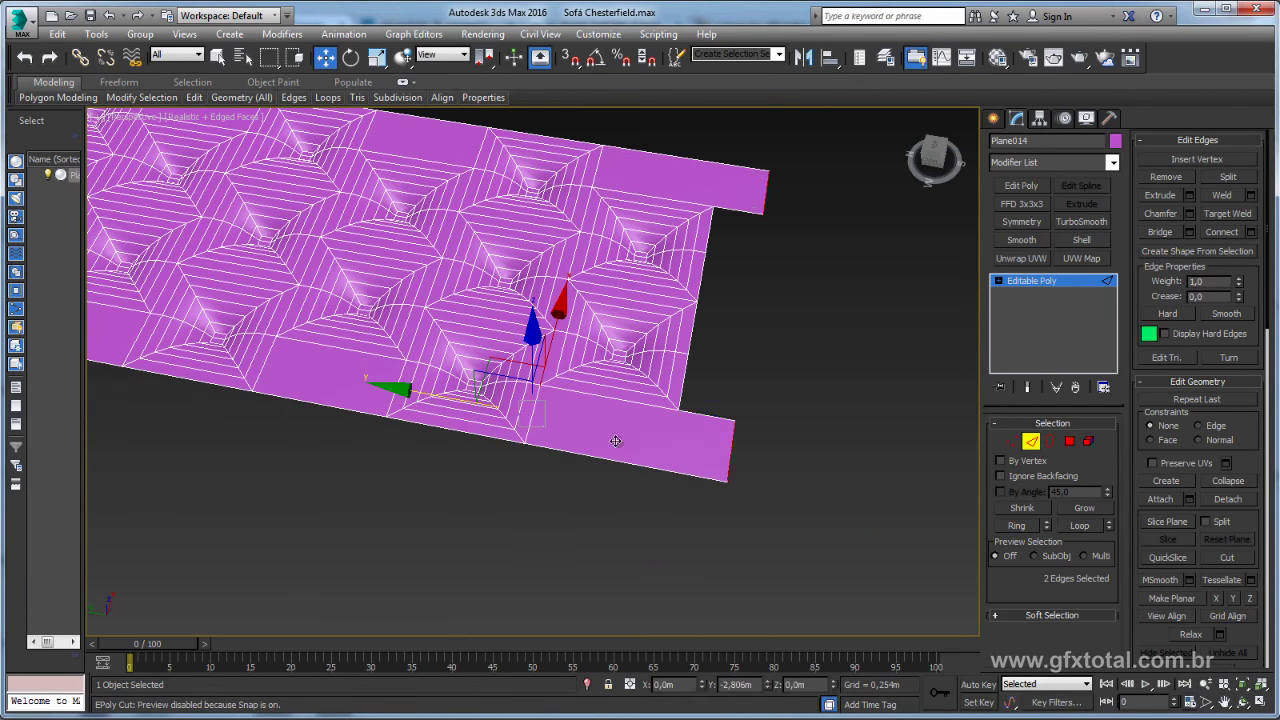
middle_click_drag(808, 366, 842, 409, "alt")
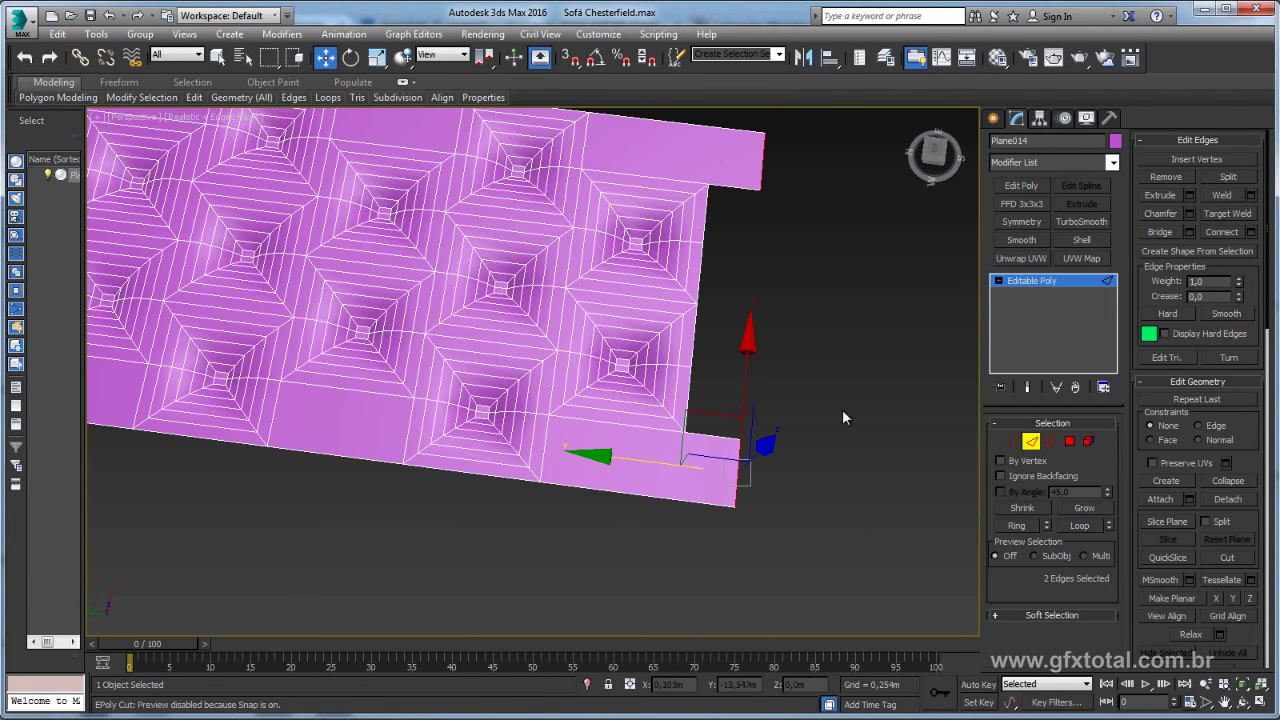
left_click(1012, 443)
With vertex snapping on, snap the last notch's vertices flush onto the panel edge.
key("s")
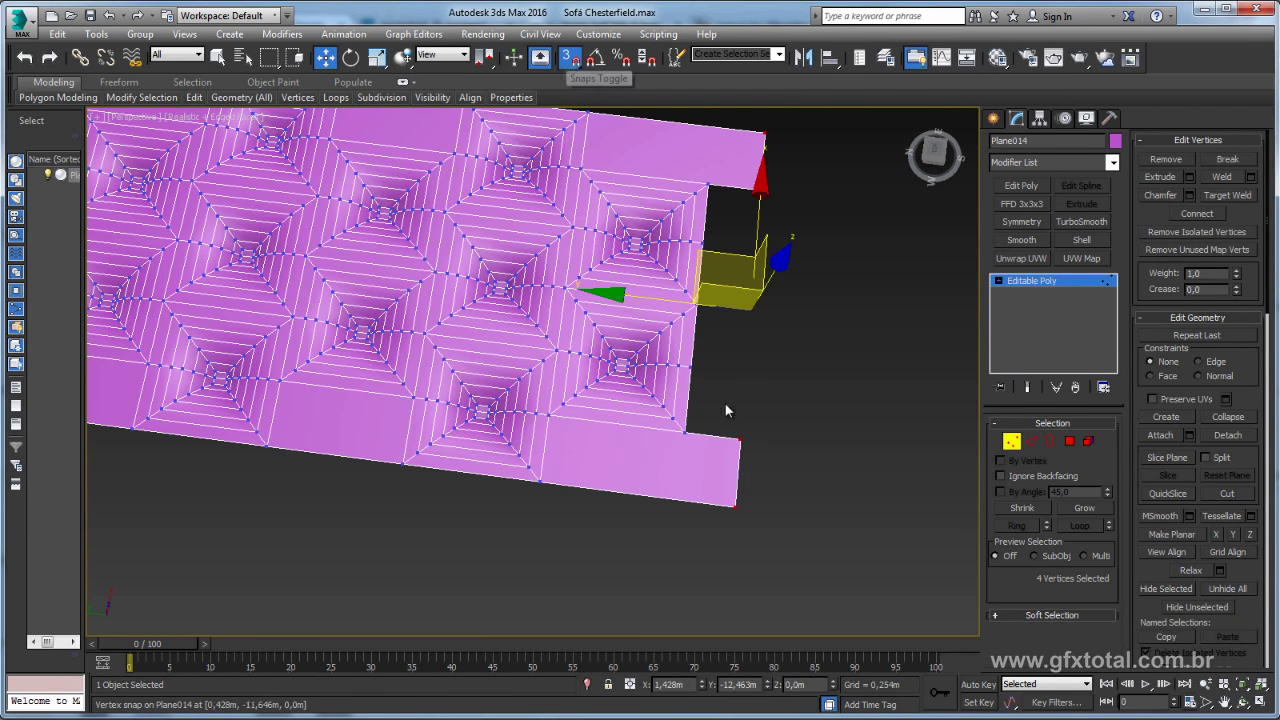
left_click_drag(741, 439, 688, 434)
middle_click_drag(690, 430, 700, 400, "alt")
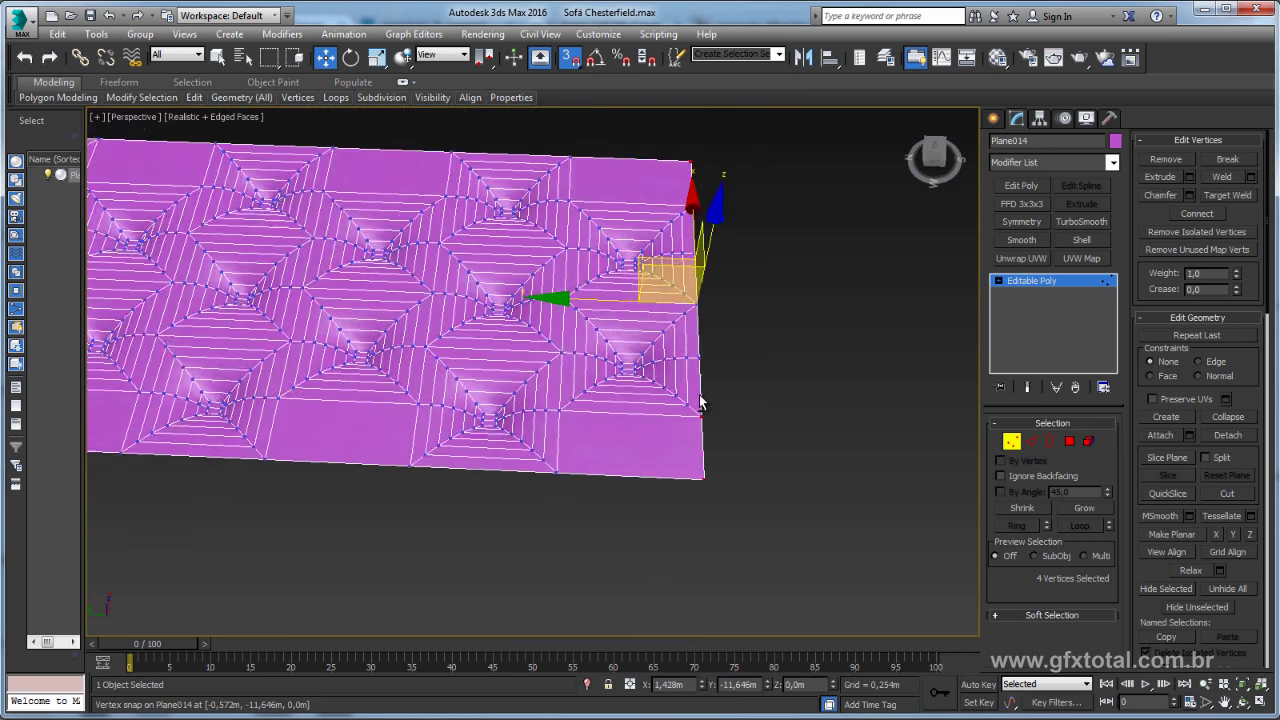
scroll(690, 385, "down", 3)
scroll(688, 379, "down", 4)
Select every panel vertex and weld the overlapping ones.
left_click_drag(406, 245, 720, 400)
scroll(881, 341, "up", 4)
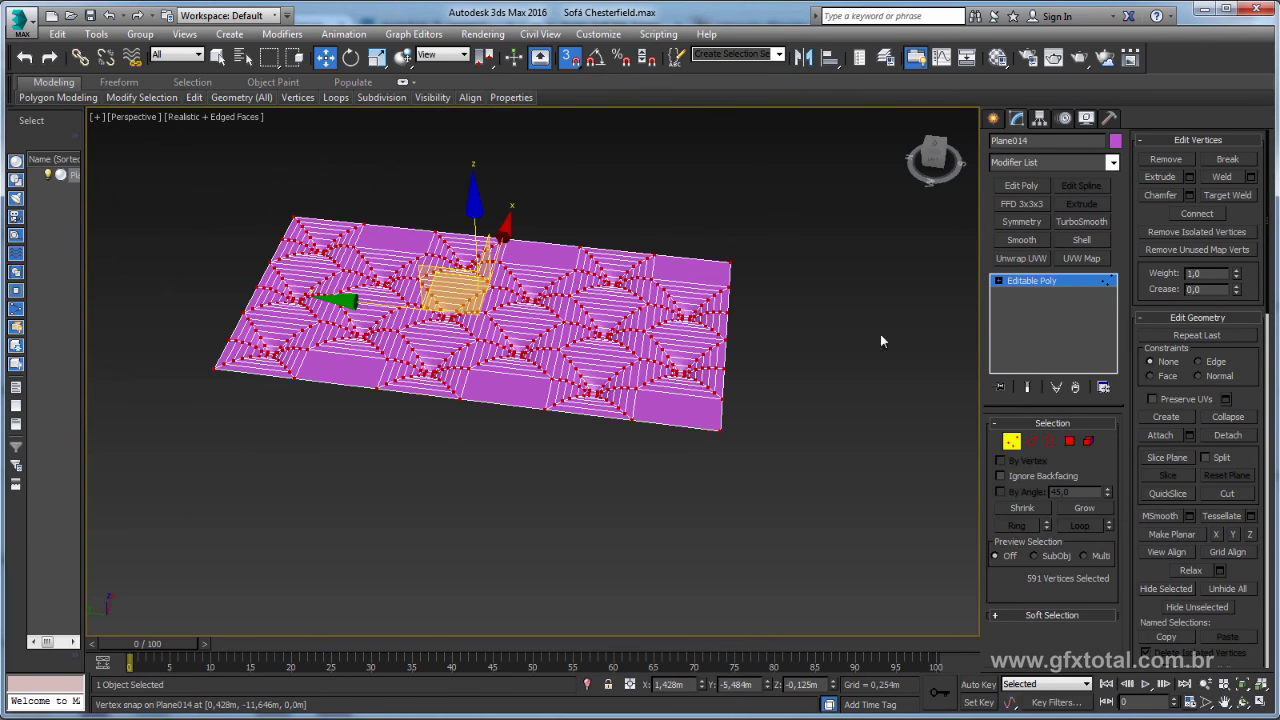
left_click(1222, 178)
middle_click_drag(957, 277, 865, 369, "alt")
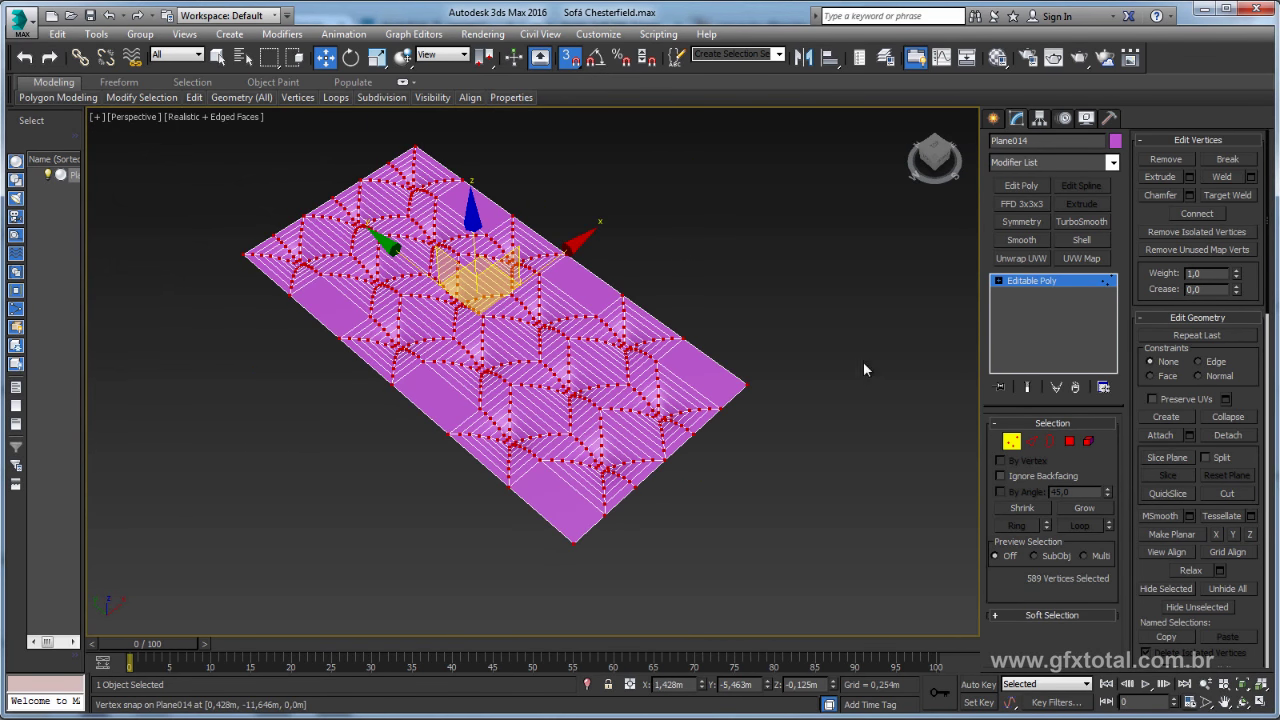
left_click(1049, 443)
mouse_move(1049, 443)
middle_mouse_down("alt")
mouse_move(839, 177)
mouse_move(535, 337)
mouse_move(623, 211)
mouse_move(671, 357)
mouse_move(952, 280)
middle_mouse_up("alt")
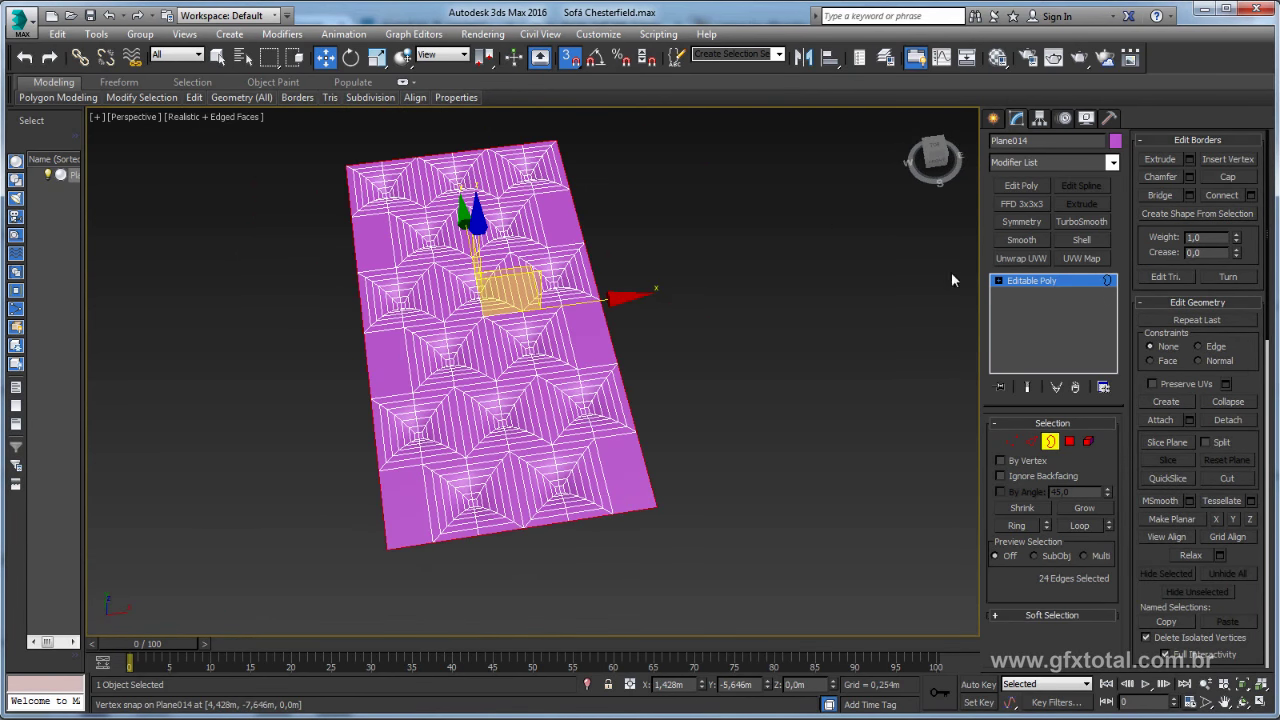
Add a TurboSmooth modifier to Plane014 and inspect the smoothed tufted panel.
left_click(1040, 282)
left_click(1081, 221)
left_click(741, 244)
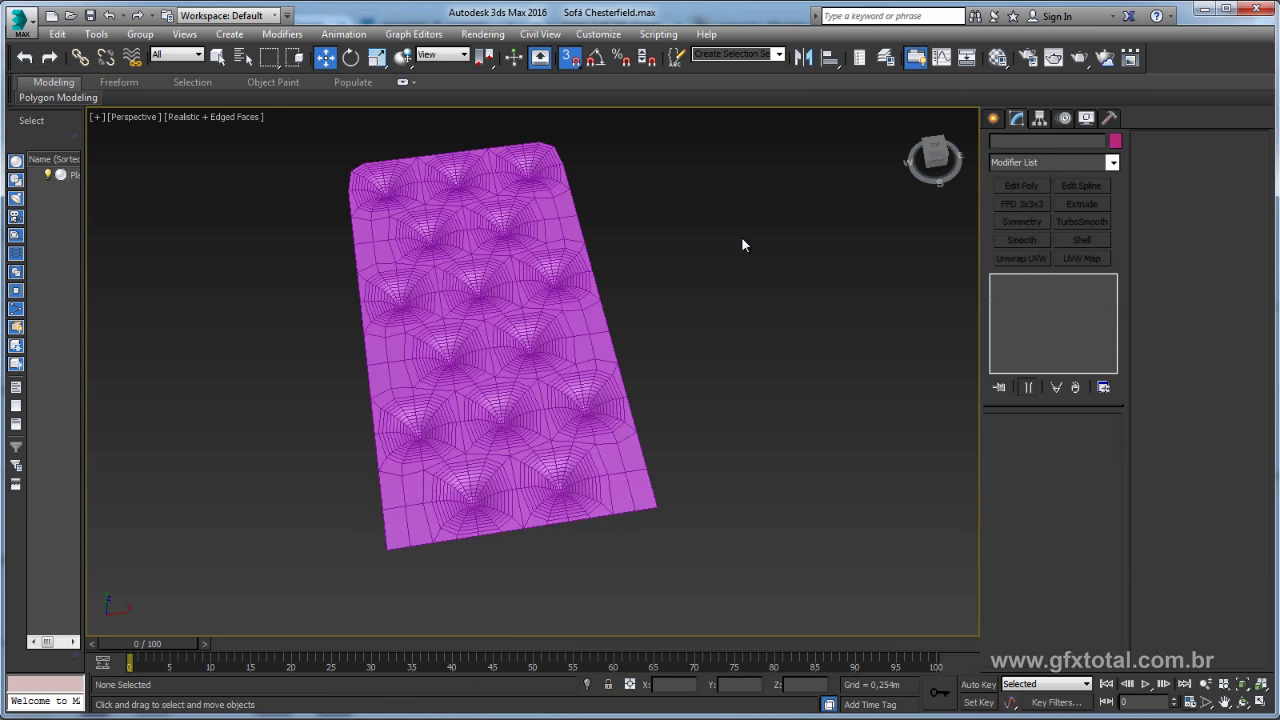
key("F4")
mouse_move(571, 266)
middle_mouse_down("alt")
mouse_move(594, 286)
mouse_move(534, 417)
mouse_move(534, 263)
mouse_move(491, 408)
middle_mouse_up("alt")
scroll(491, 405, "up", 5)
scroll(552, 338, "up", 2)
scroll(552, 338, "down", 2)
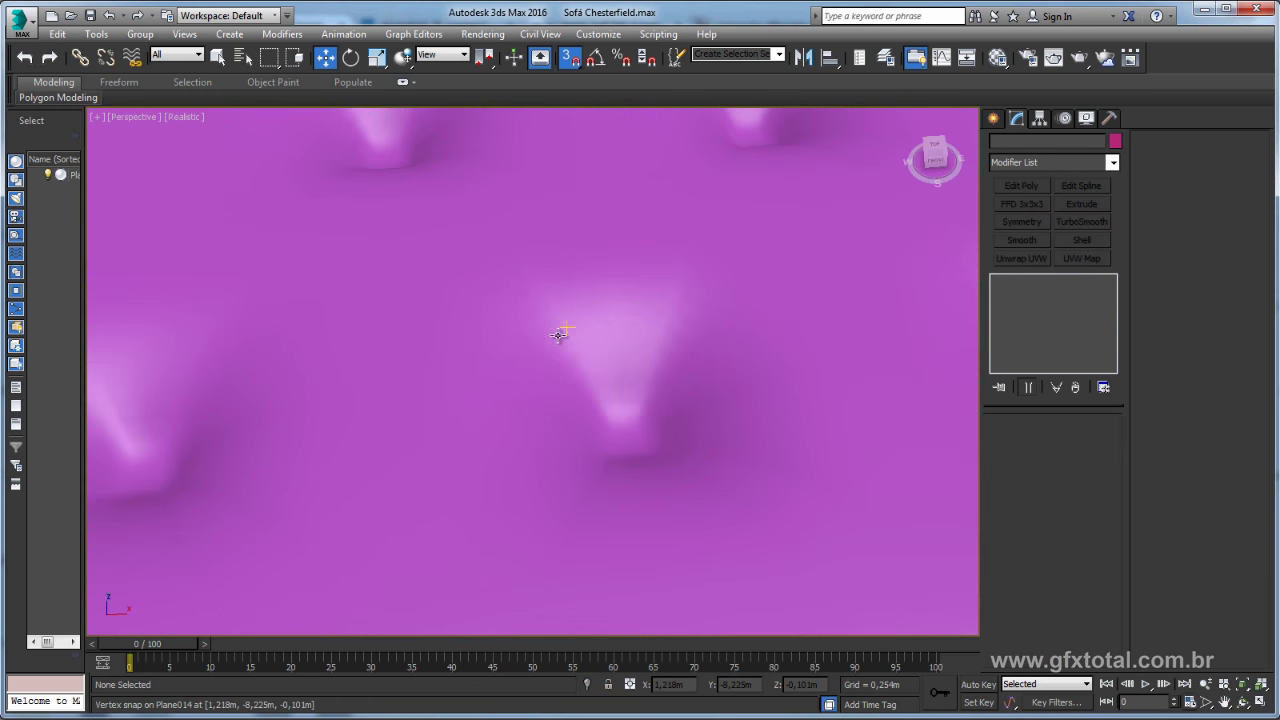
scroll(560, 333, "down", 4)
Turn on Edged Faces and enter Edge mode on the Editable Poly below TurboSmooth.
key("F4")
left_click(568, 296)
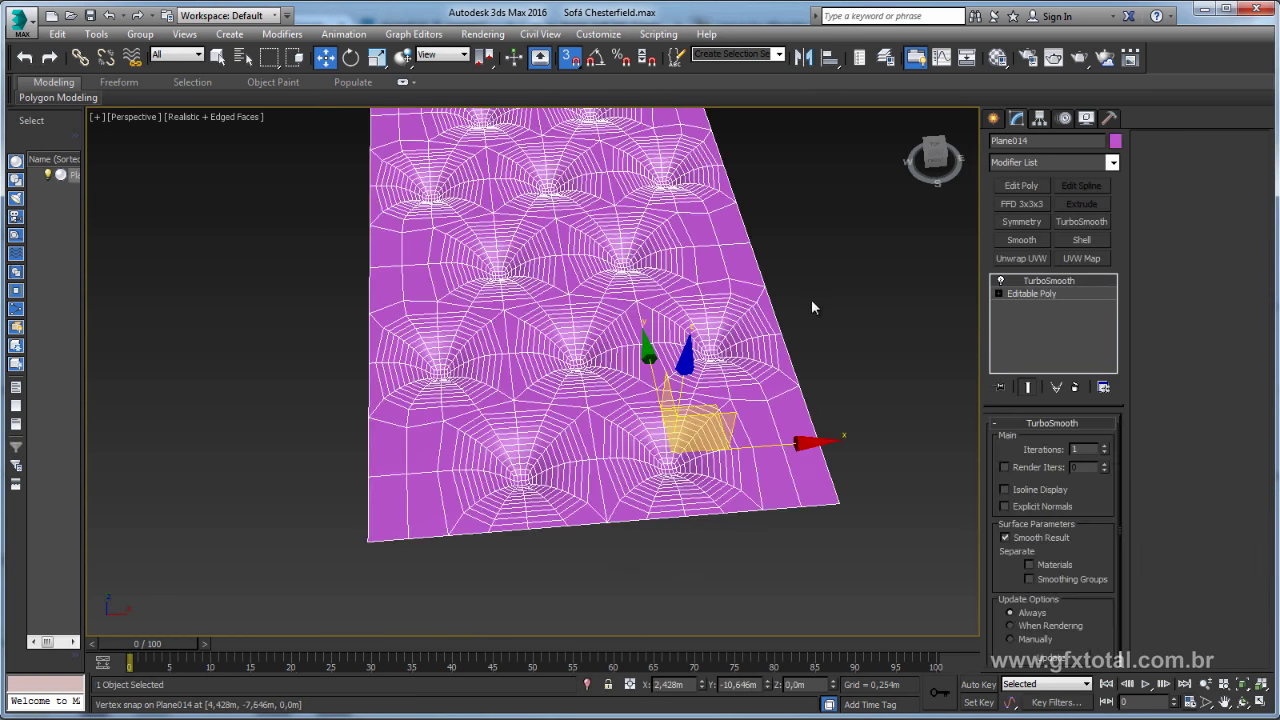
scroll(811, 299, "down", 2)
middle_click_drag(829, 309, 1025, 297, "alt")
left_click(1030, 293)
middle_click_drag(729, 392, 825, 383)
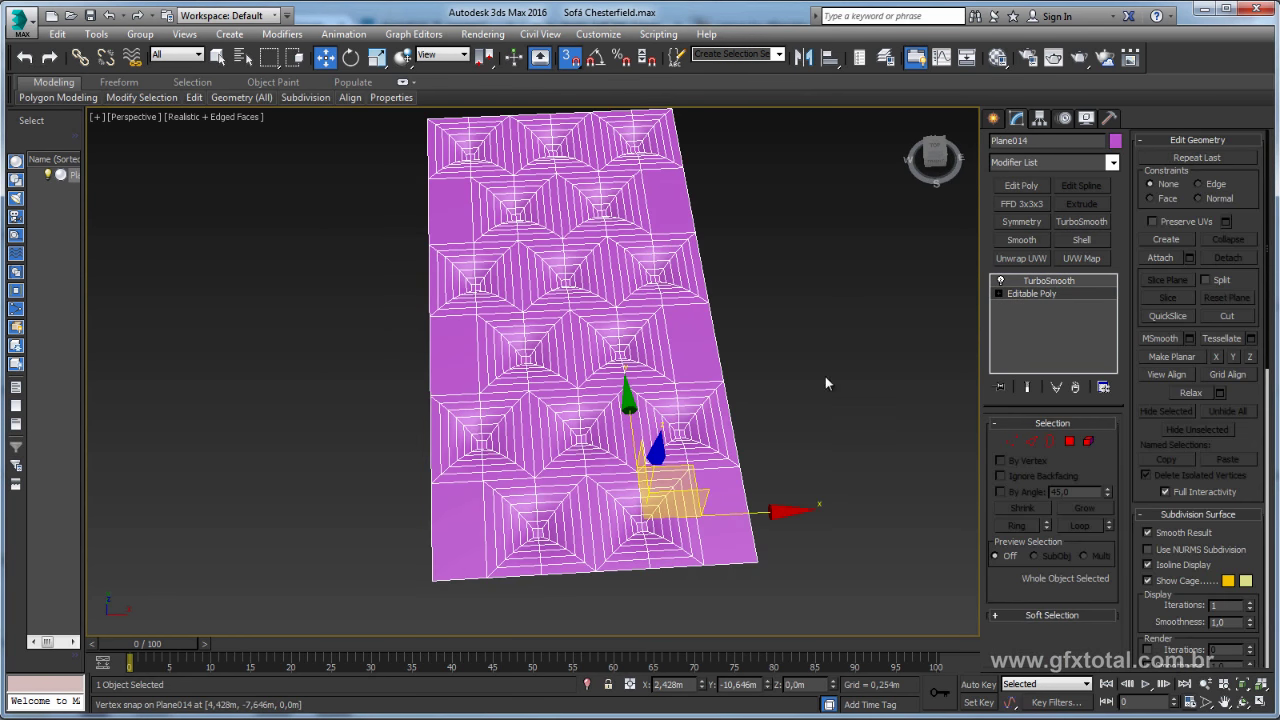
left_click(1030, 441)
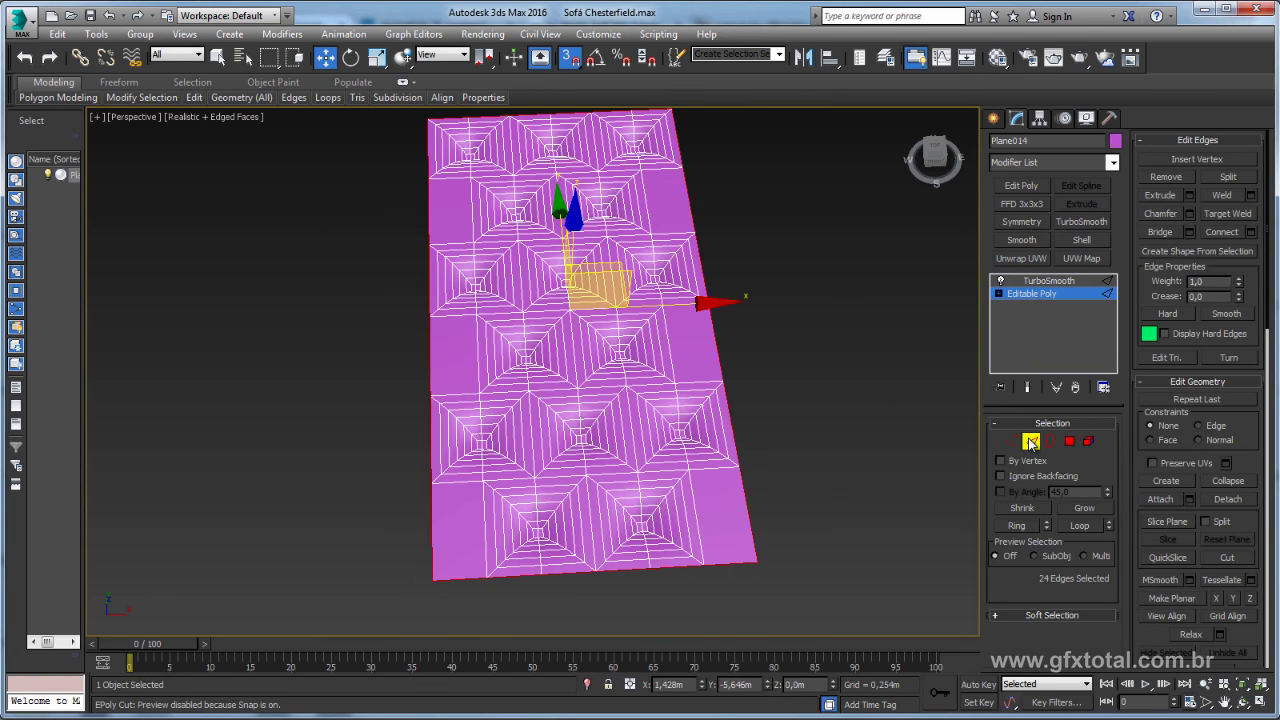
middle_click_drag(769, 564, 768, 476)
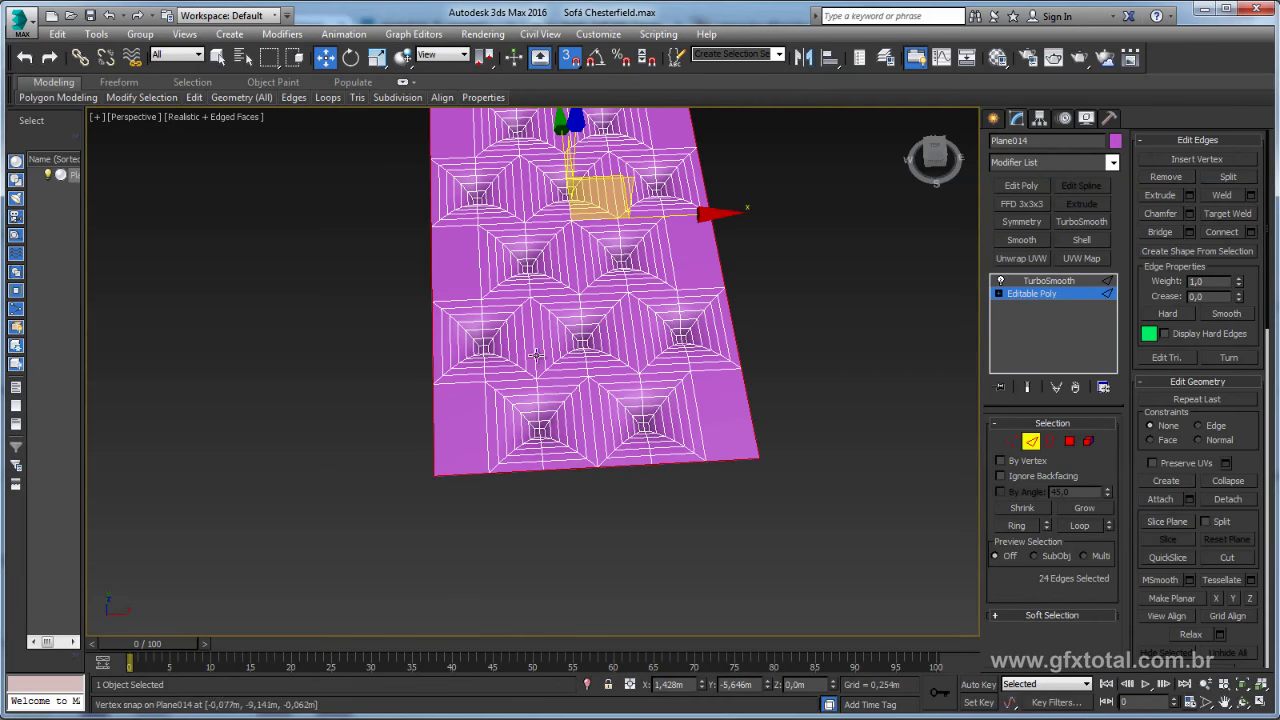
Orbit the perspective view to tilt and inspect the tufted plane's base mesh.
mouse_move(418, 328)
middle_mouse_down("alt")
mouse_move(538, 392)
mouse_move(794, 466)
mouse_move(694, 489)
middle_mouse_up("alt")
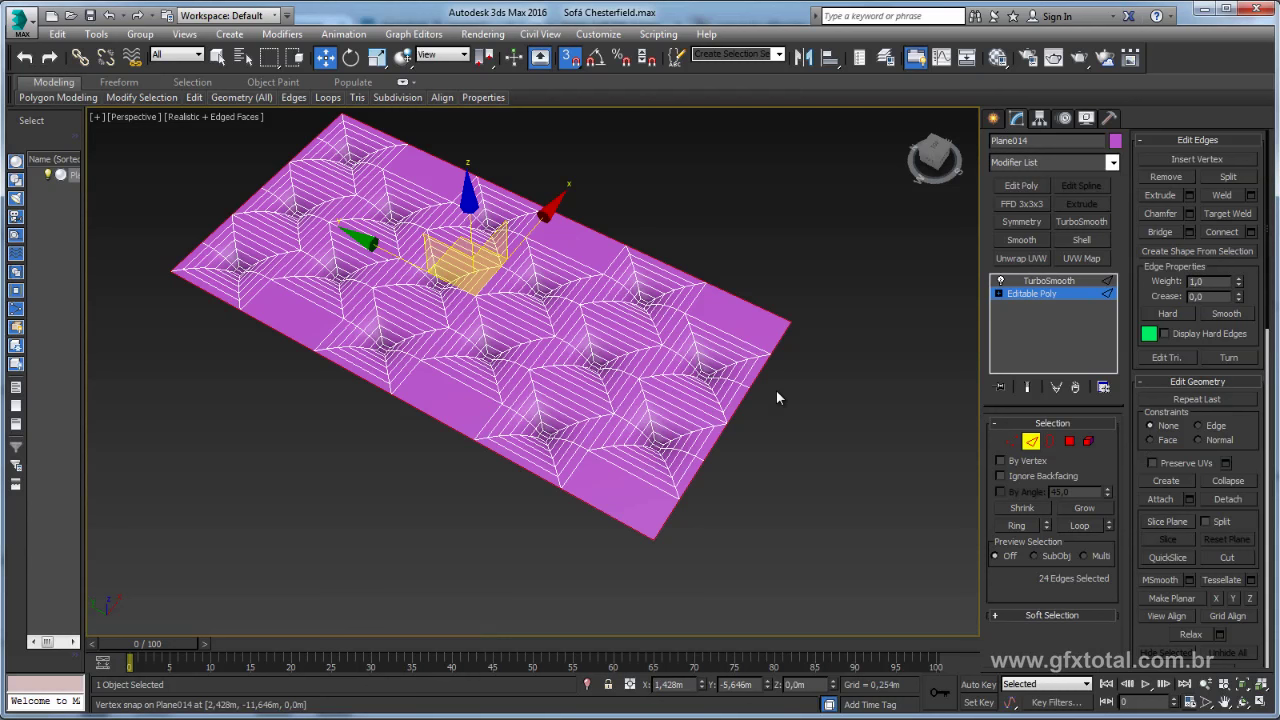
key("alt+c")
In the Top view, Shift-move the top border edges up to add a row of faces.
key("t")
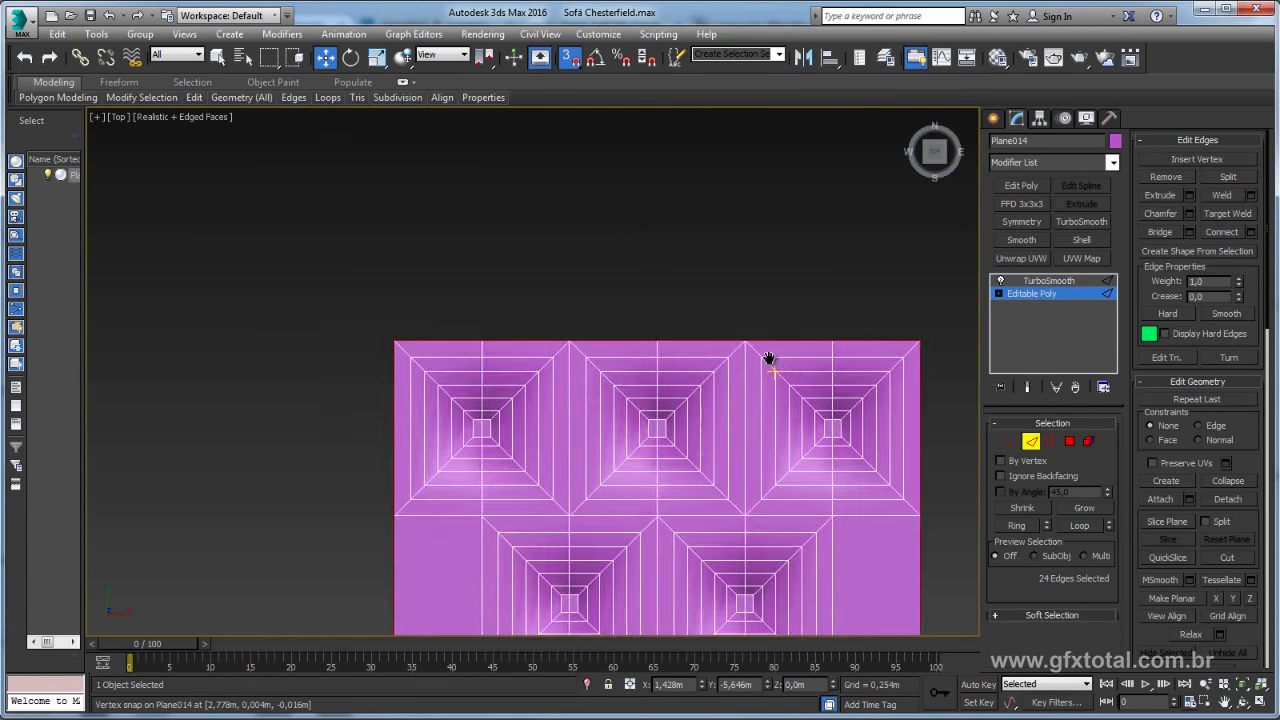
middle_click_drag(766, 357, 671, 300)
left_click_drag(860, 274, 888, 293)
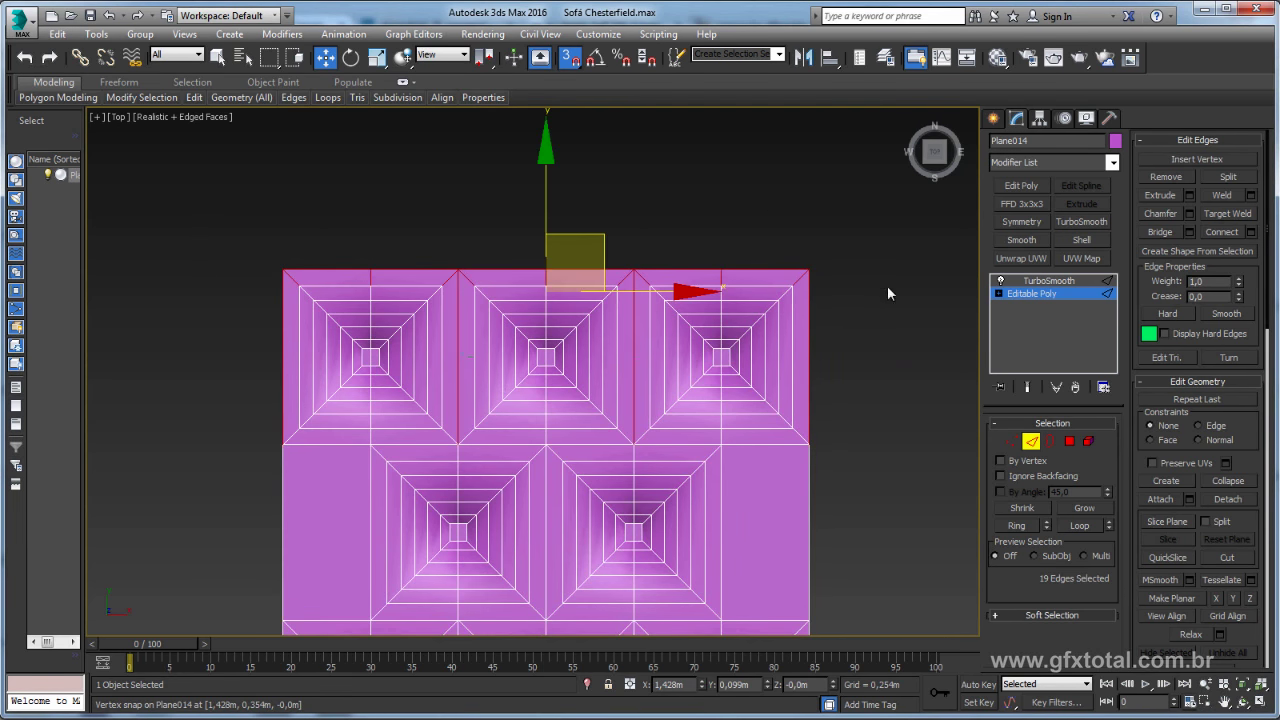
left_click_drag(197, 311, 160, 286, "alt")
key("s")
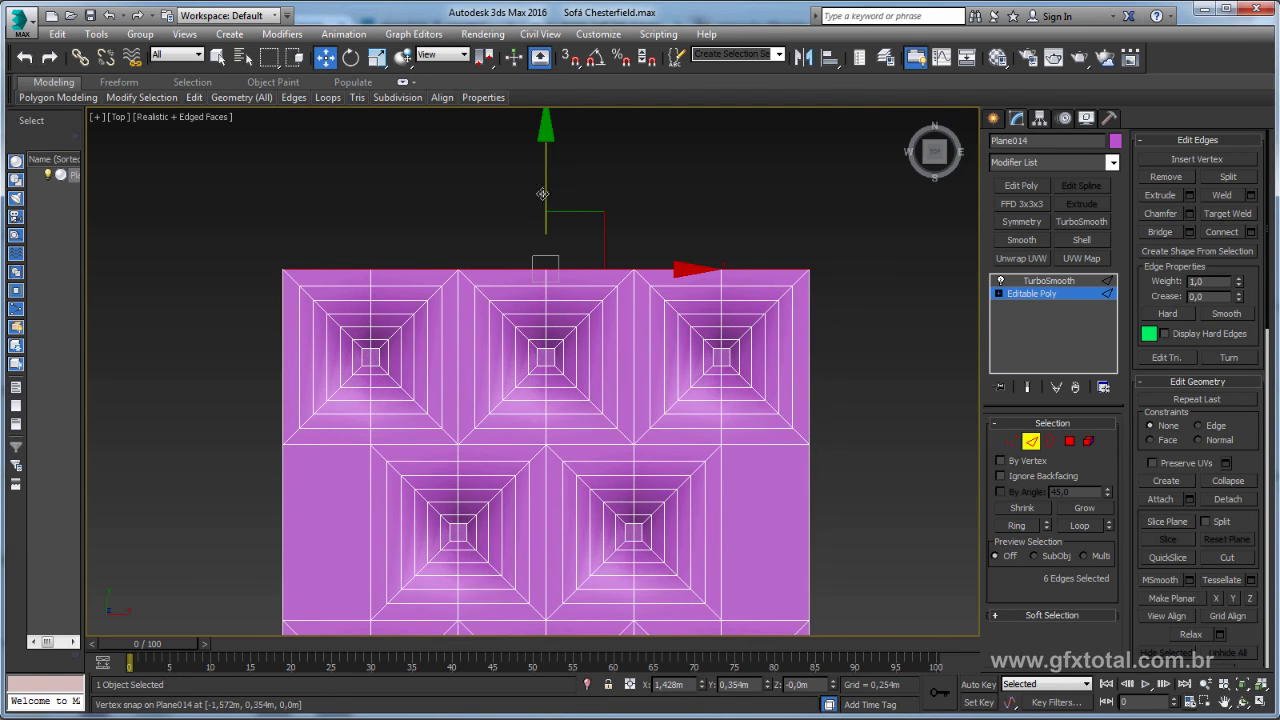
left_click_drag(546, 195, 540, 88, "shift")
scroll(652, 453, "down", 5)
scroll(672, 472, "up", 2)
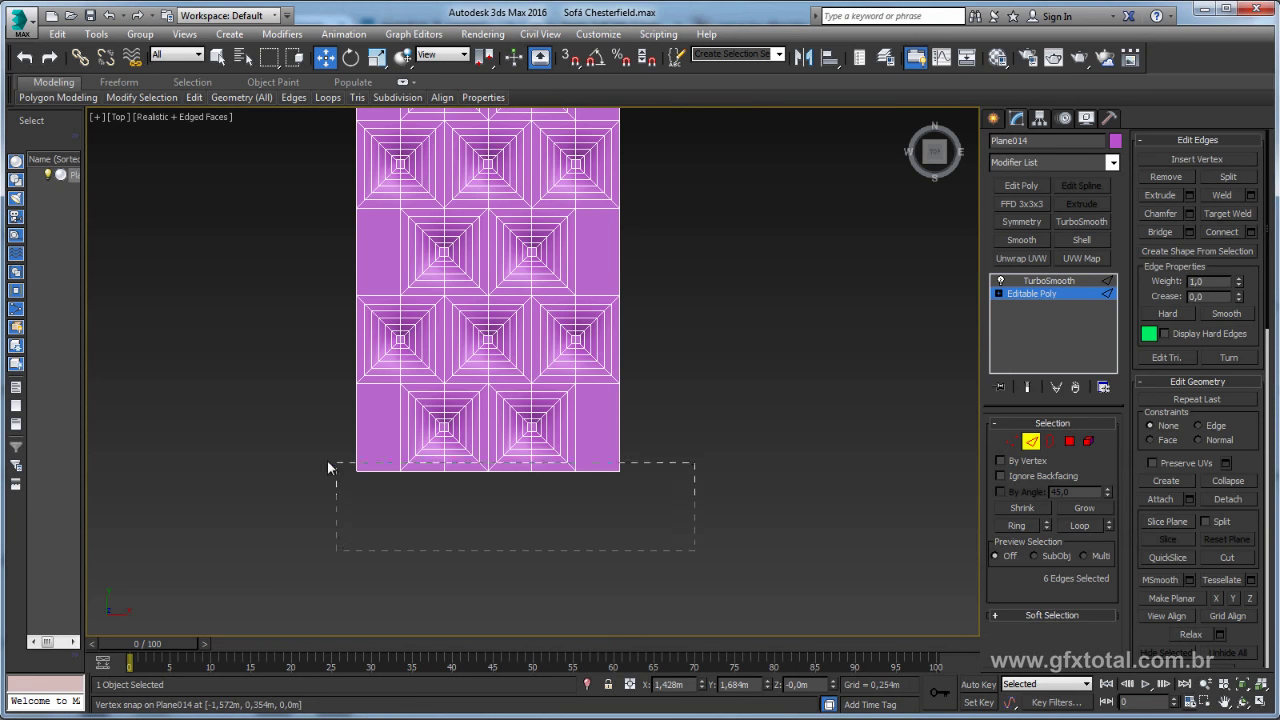
Extend the bottom border edges downward with a new row of faces.
left_click_drag(327, 460, 304, 469)
left_click_drag(240, 397, 751, 472)
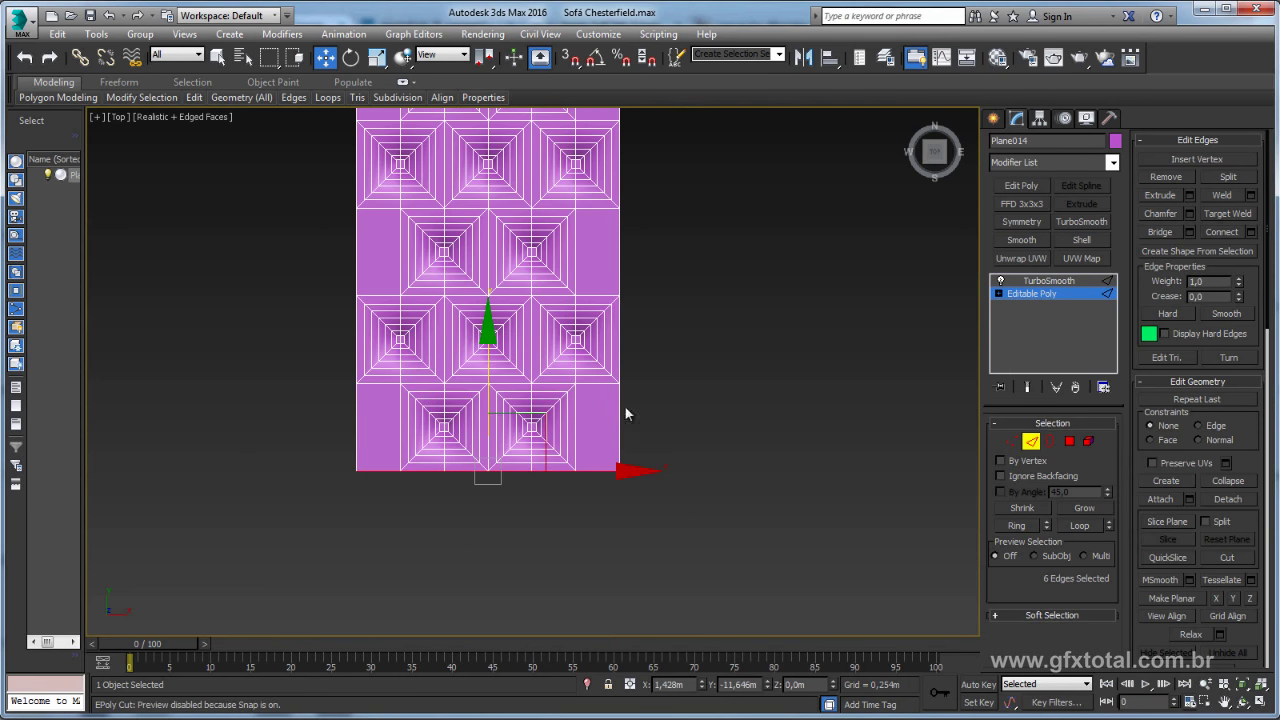
left_click_drag(494, 386, 490, 462, "shift")
scroll(380, 257, "down", 4)
scroll(324, 143, "up", 3)
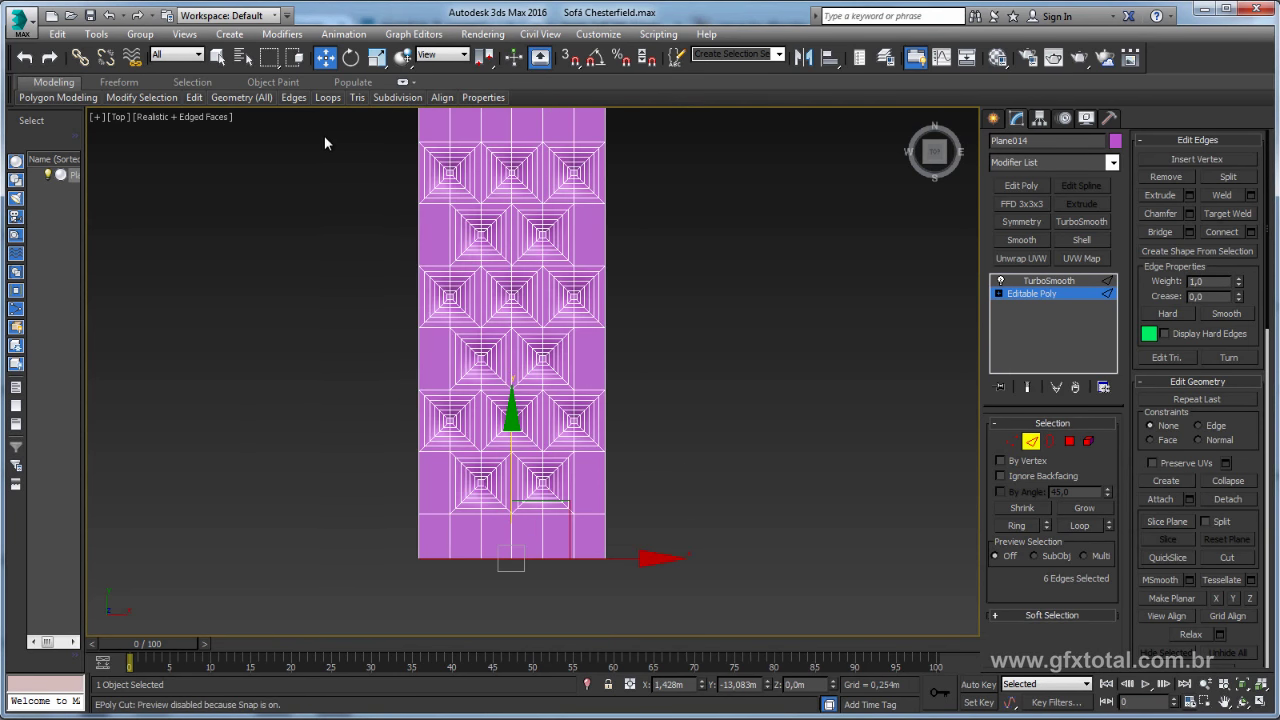
scroll(324, 143, "down", 2)
scroll(328, 171, "down", 1)
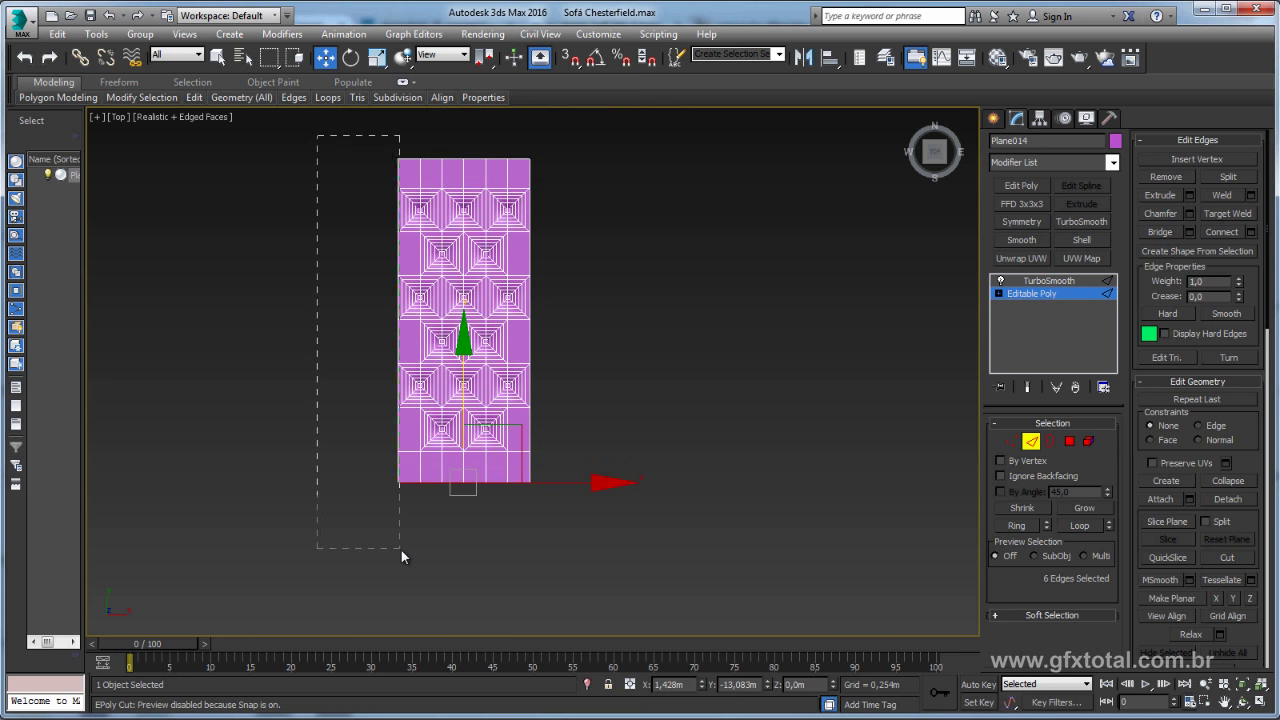
Select the left and right border edge columns and push them outward to widen the plane.
left_click_drag(391, 540, 401, 548)
left_click_drag(490, 563, 401, 114)
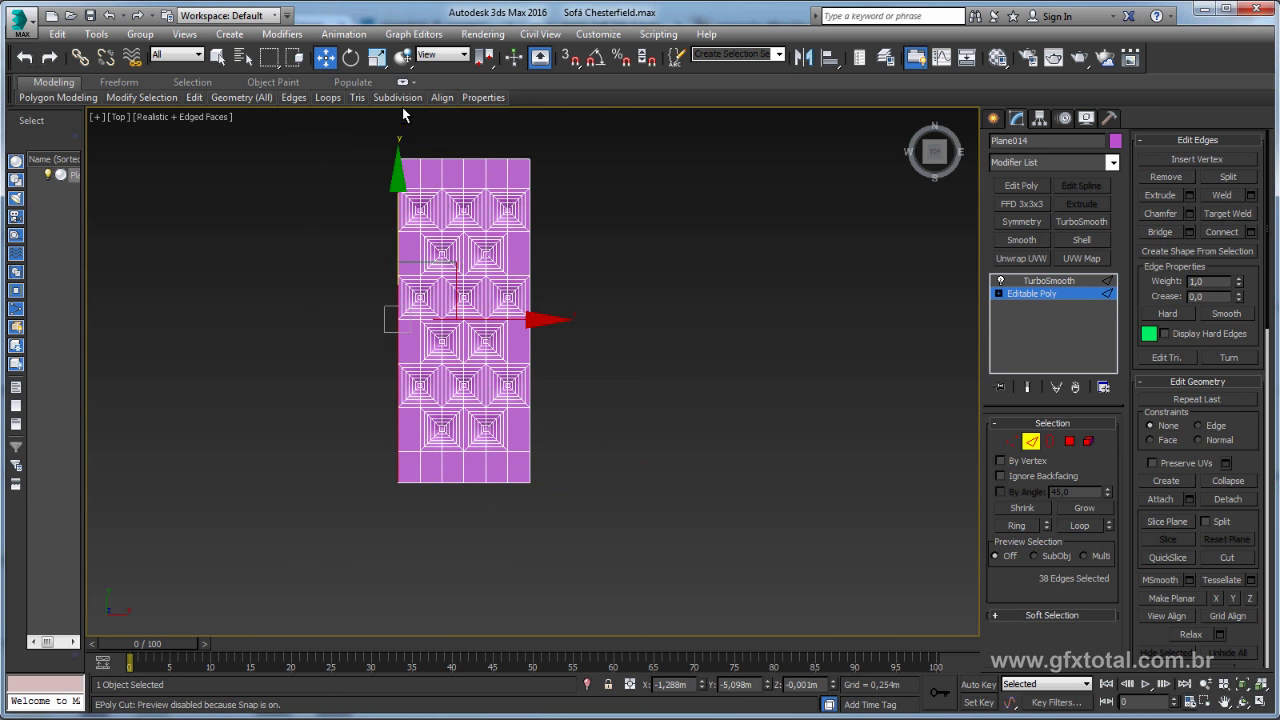
scroll(430, 330, "up", 2)
scroll(443, 355, "up", 2)
scroll(519, 312, "down", 2)
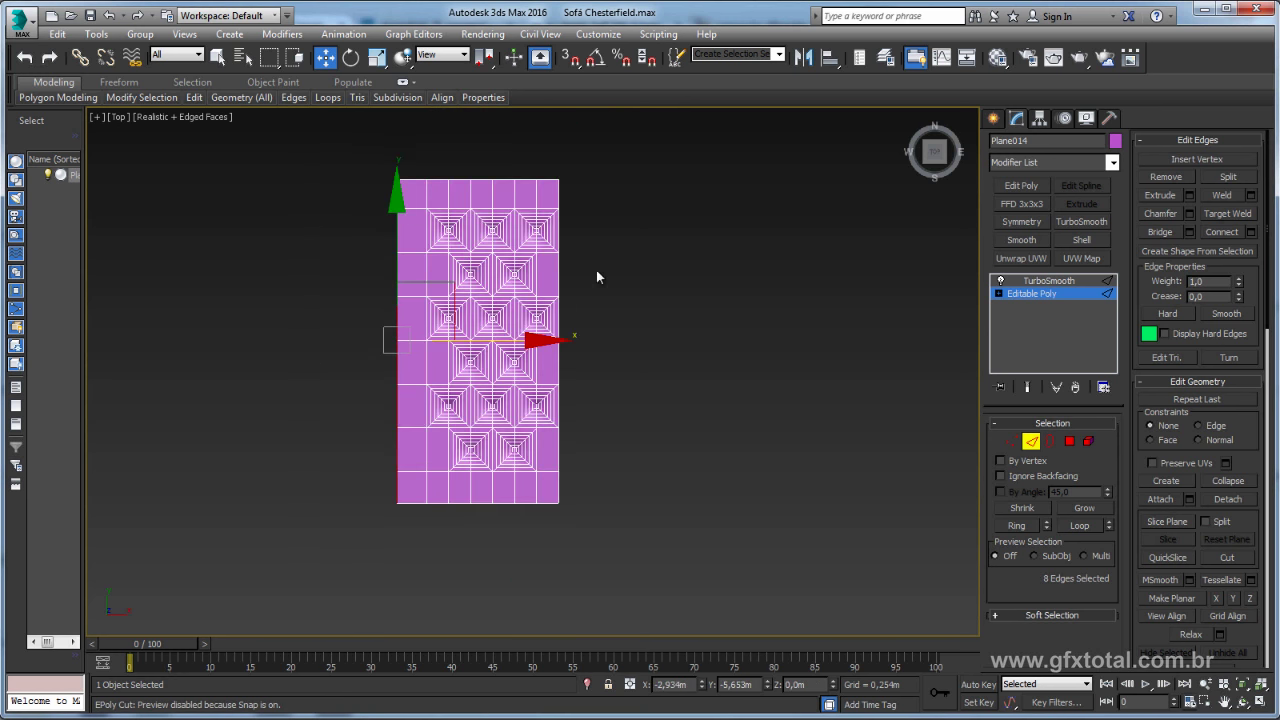
mouse_move(590, 486)
left_mouse_down()
mouse_move(553, 590)
mouse_move(540, 123)
mouse_move(559, 117)
left_mouse_up()
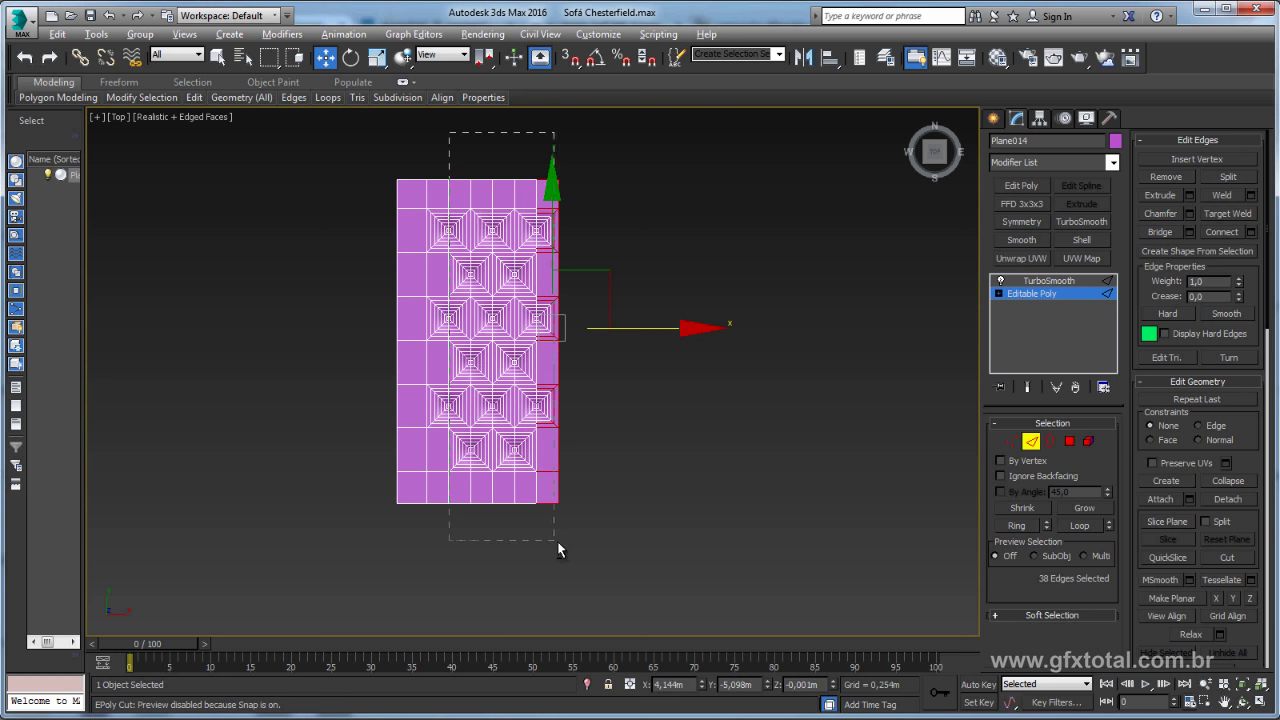
left_click_drag(560, 547, 557, 539)
left_click_drag(637, 349, 671, 349)
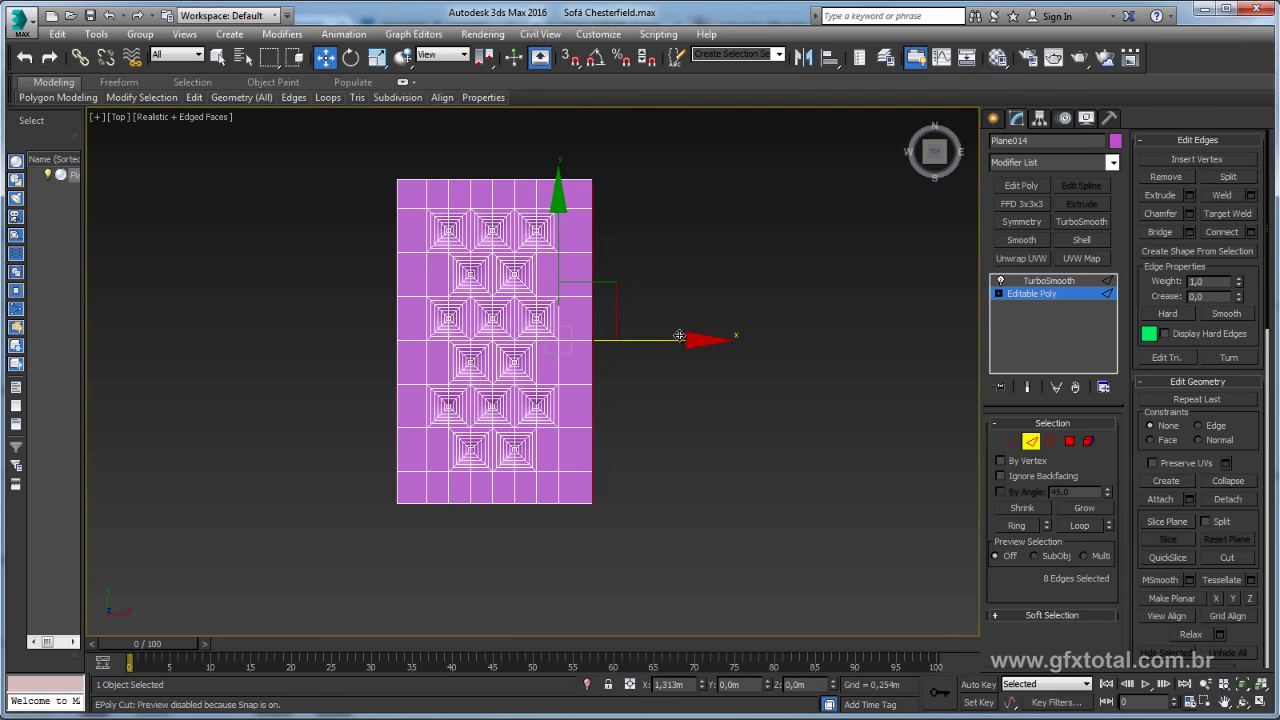
middle_click_drag(569, 457, 617, 451)
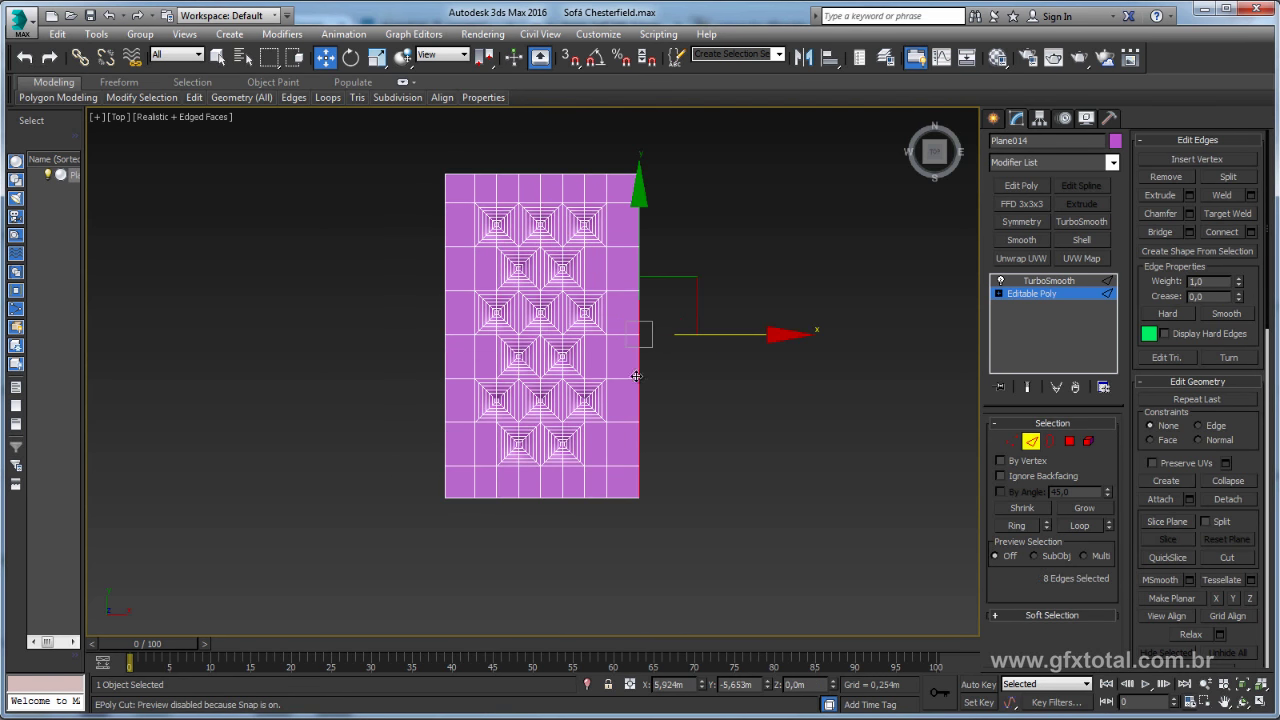
left_click(1049, 441)
key("ctrl+z")
scroll(803, 420, "down", 2)
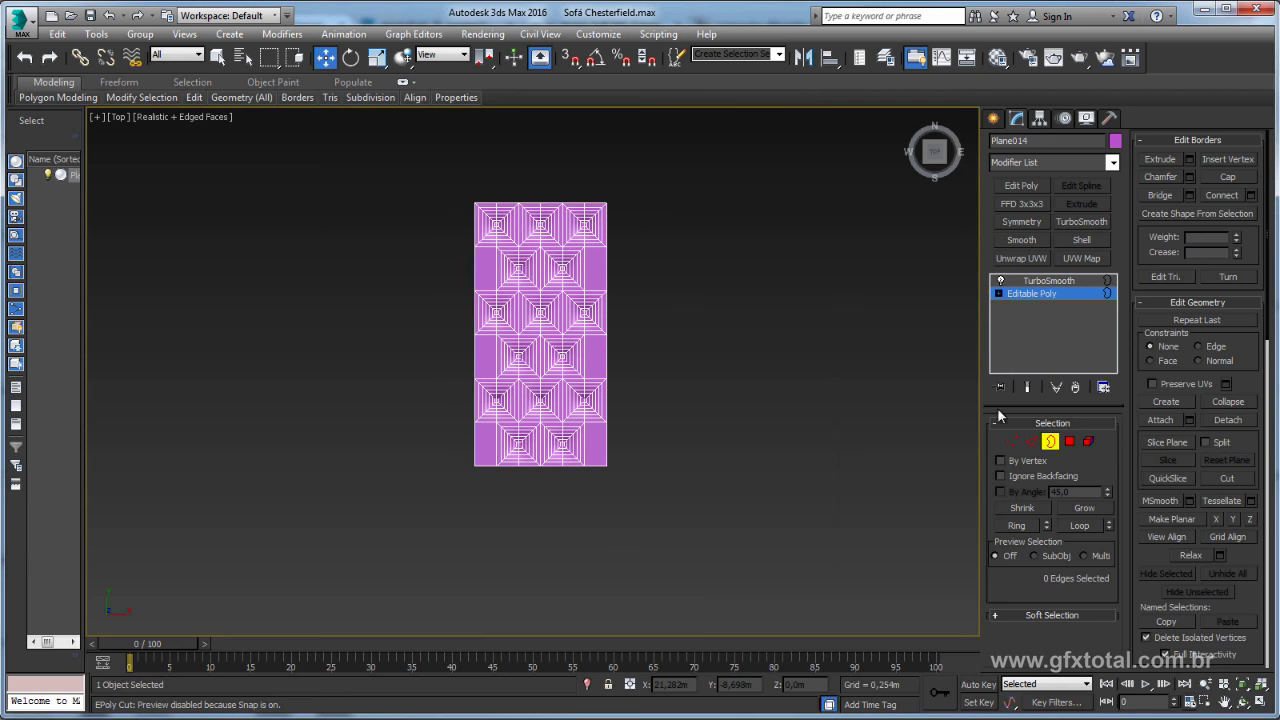
Leave Border level, check the grey Chesterfield reference photo, then return to Edge mode.
left_click(1040, 294)
scroll(540, 376, "up", 2)
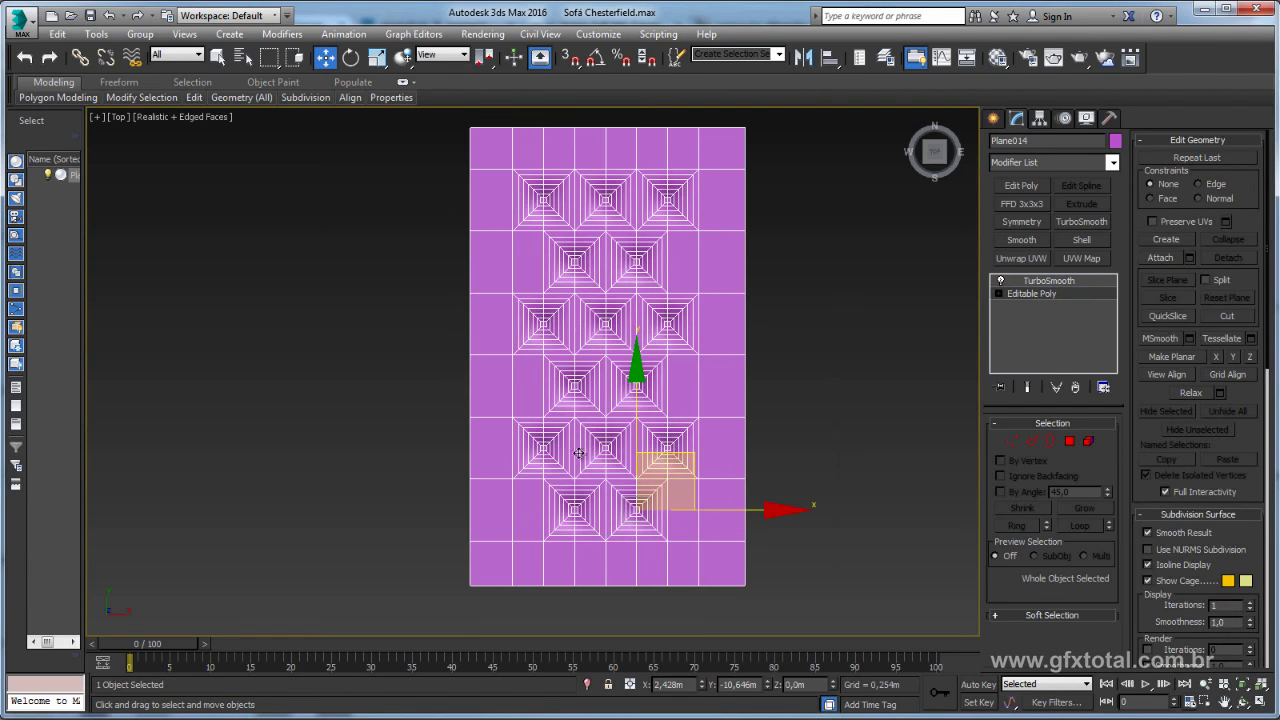
key("alt+Tab")
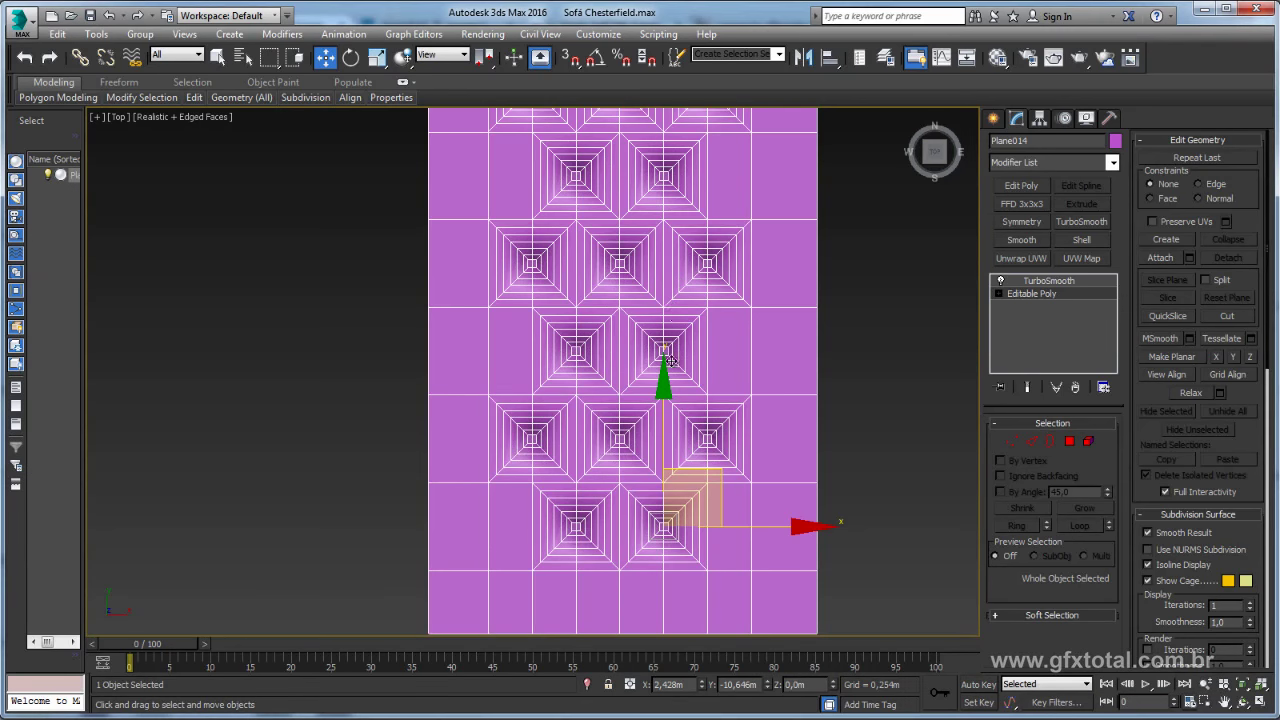
scroll(690, 436, "down", 2)
left_click(1031, 441)
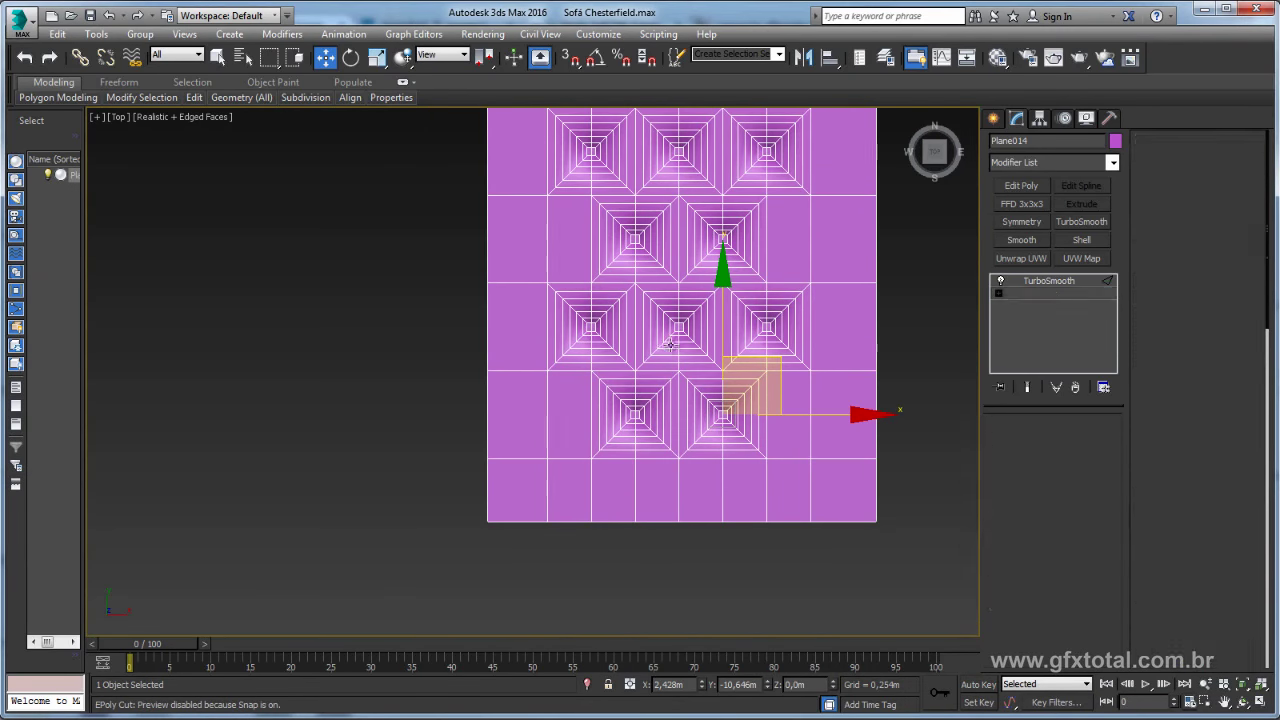
Select an edge between two tufts and grow it into a ring and polygon strip.
left_click(614, 460)
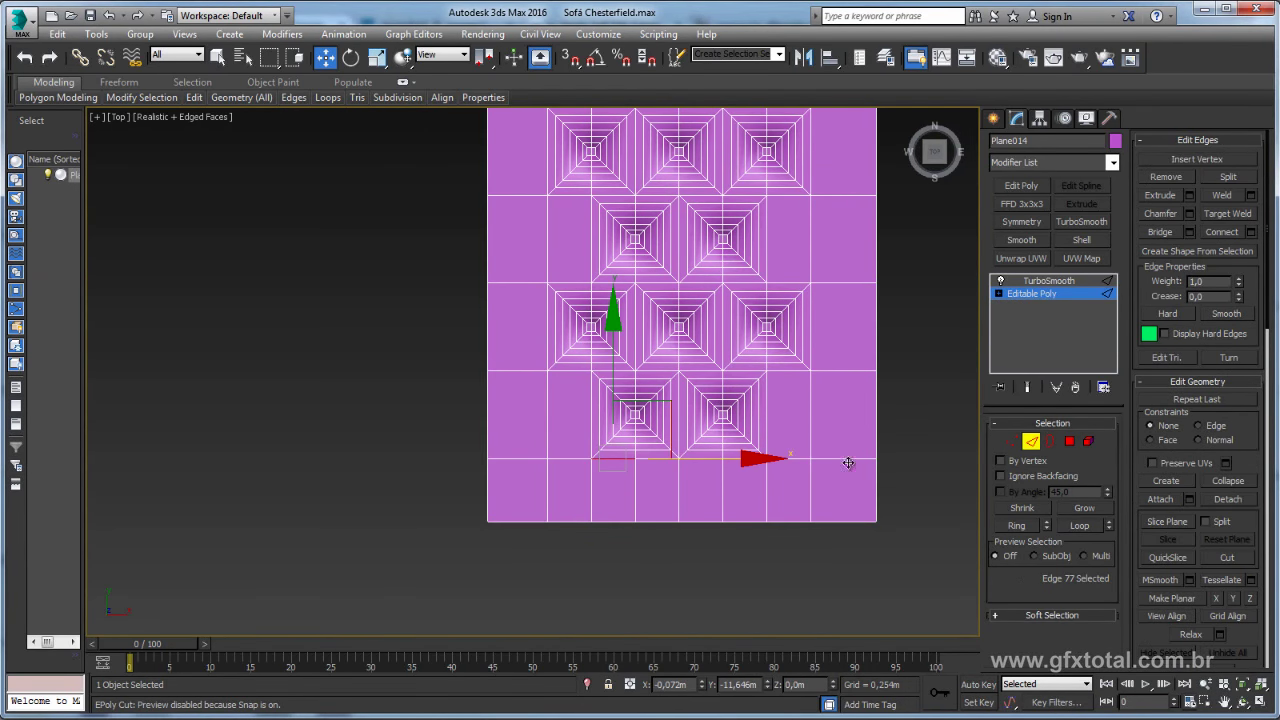
left_click(1018, 528)
left_click(1069, 441, "ctrl")
middle_click_drag(594, 271, 550, 368)
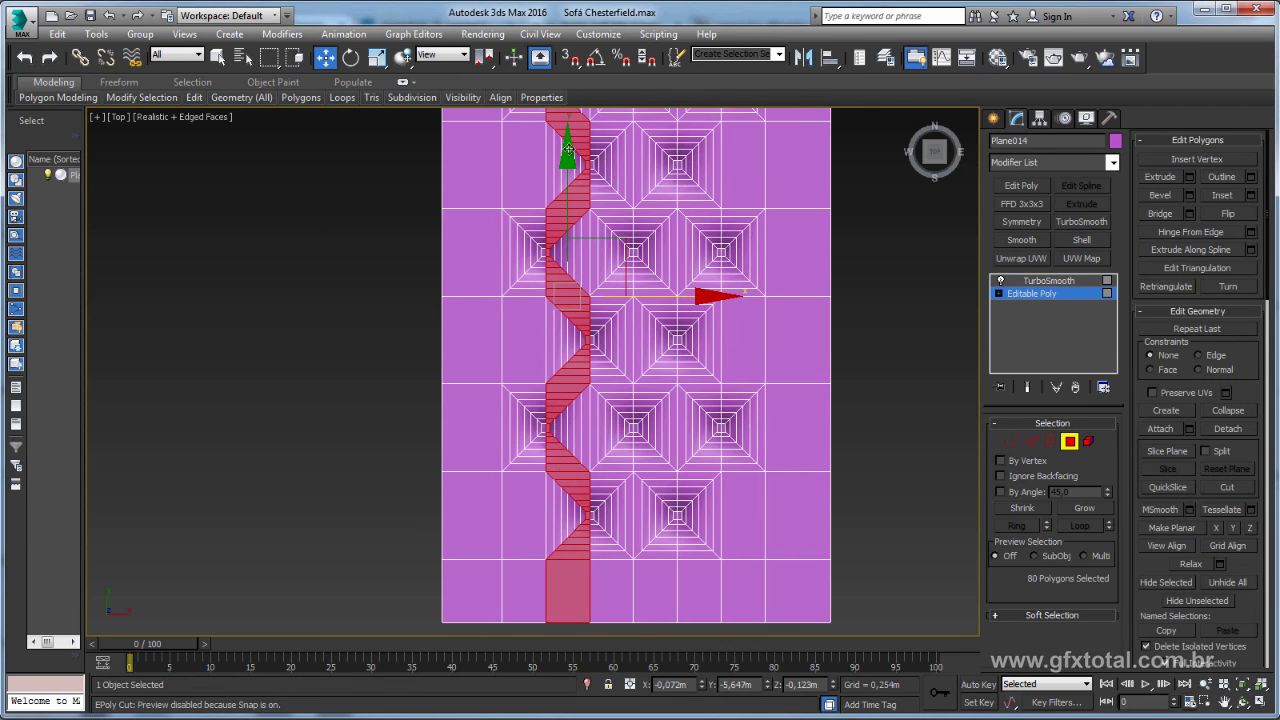
middle_click_drag(727, 493, 675, 333)
key("2")
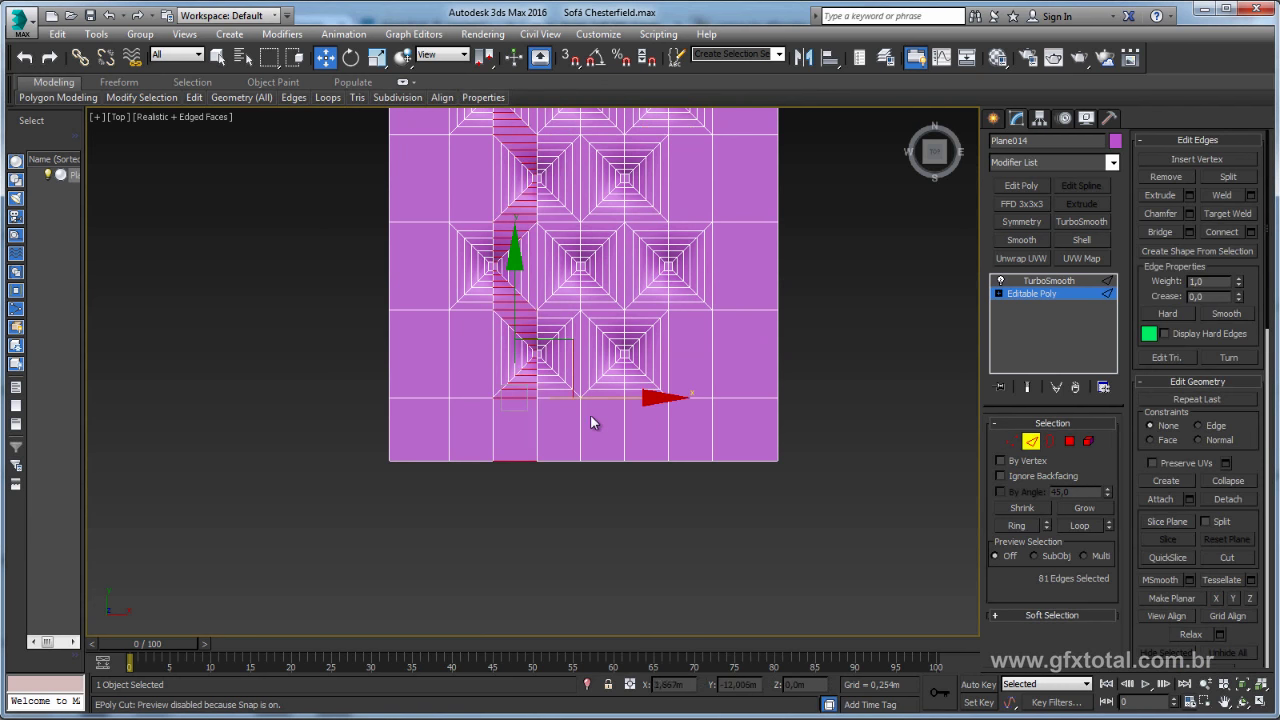
Add the next pleat strip and two more bottom-row edge rings to the selection.
left_click(554, 398)
left_click(1016, 525)
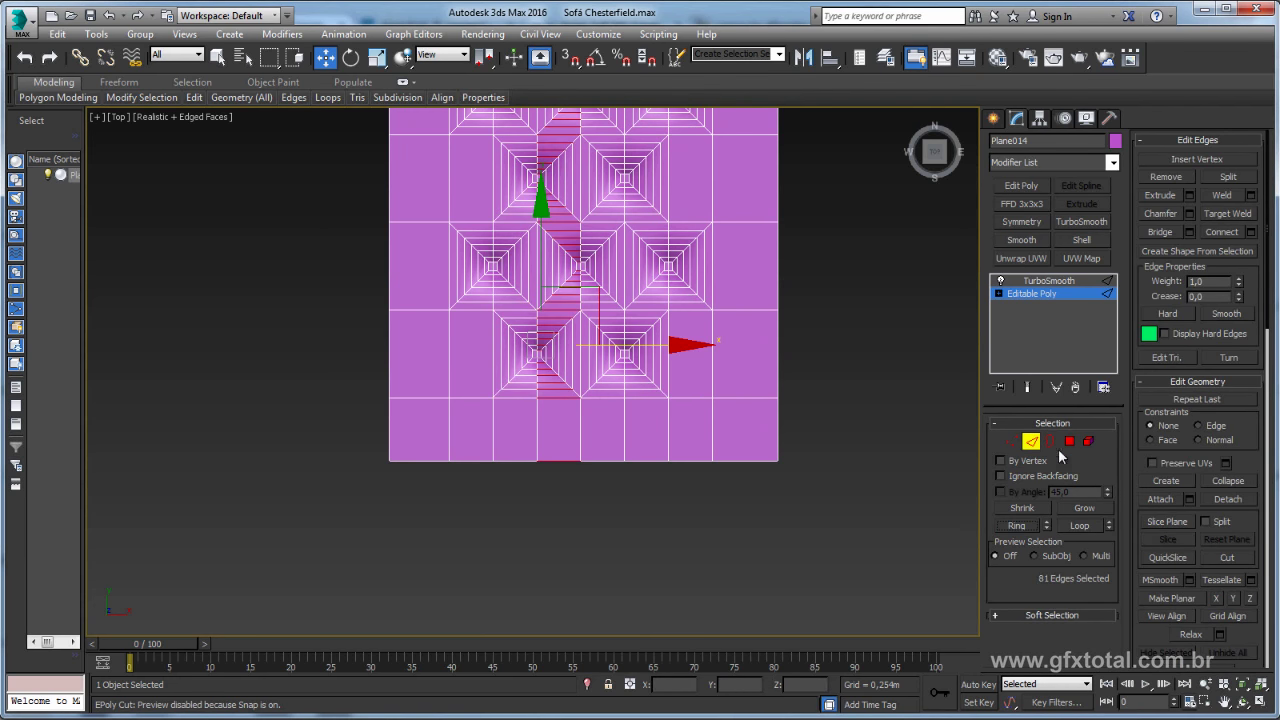
left_click(1069, 441, "ctrl")
middle_click_drag(675, 278, 638, 402)
scroll(540, 444, "up", 2)
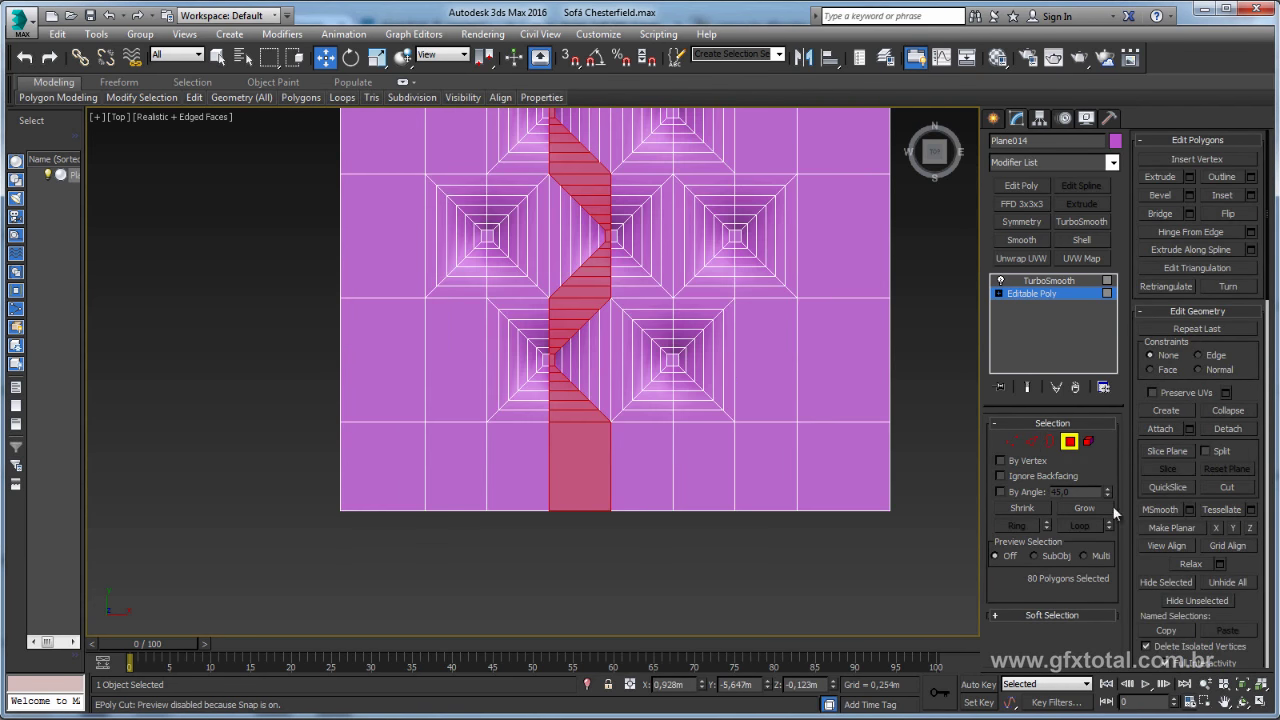
left_click(1032, 441)
scroll(543, 429, "up", 3)
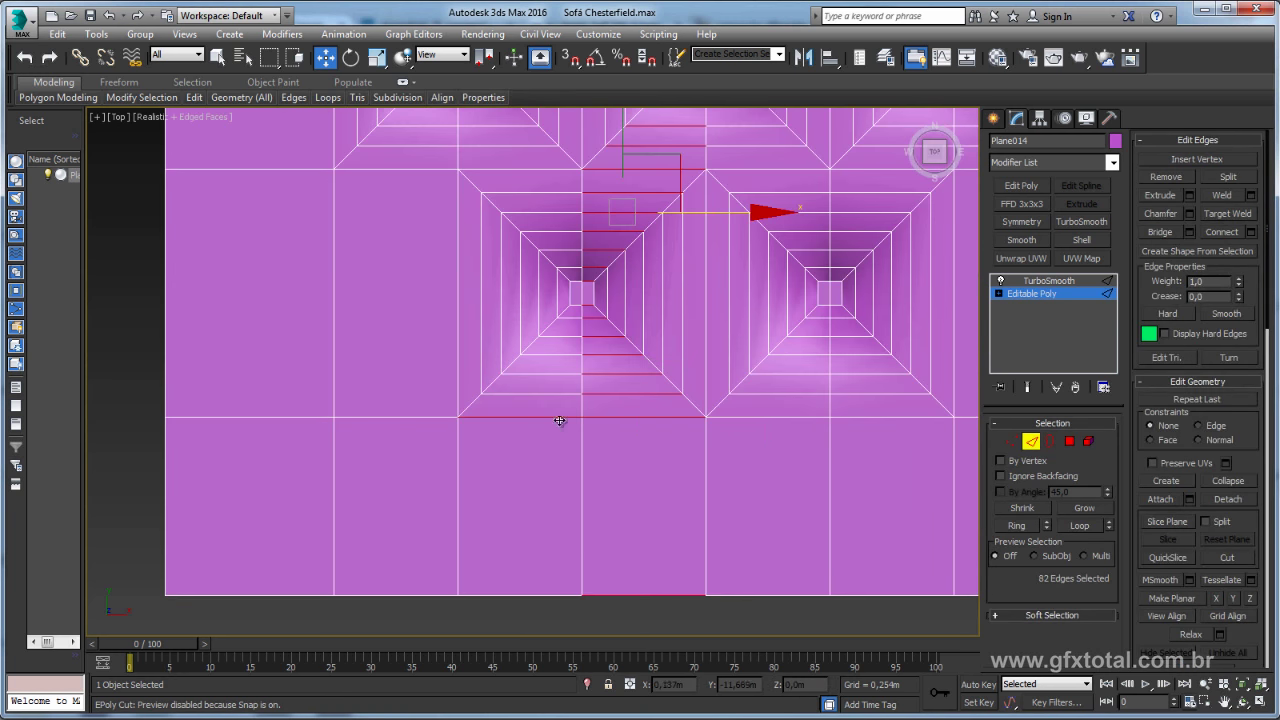
left_click(778, 417, "ctrl")
left_click(880, 417, "ctrl")
left_click(1018, 526)
scroll(771, 357, "down", 3)
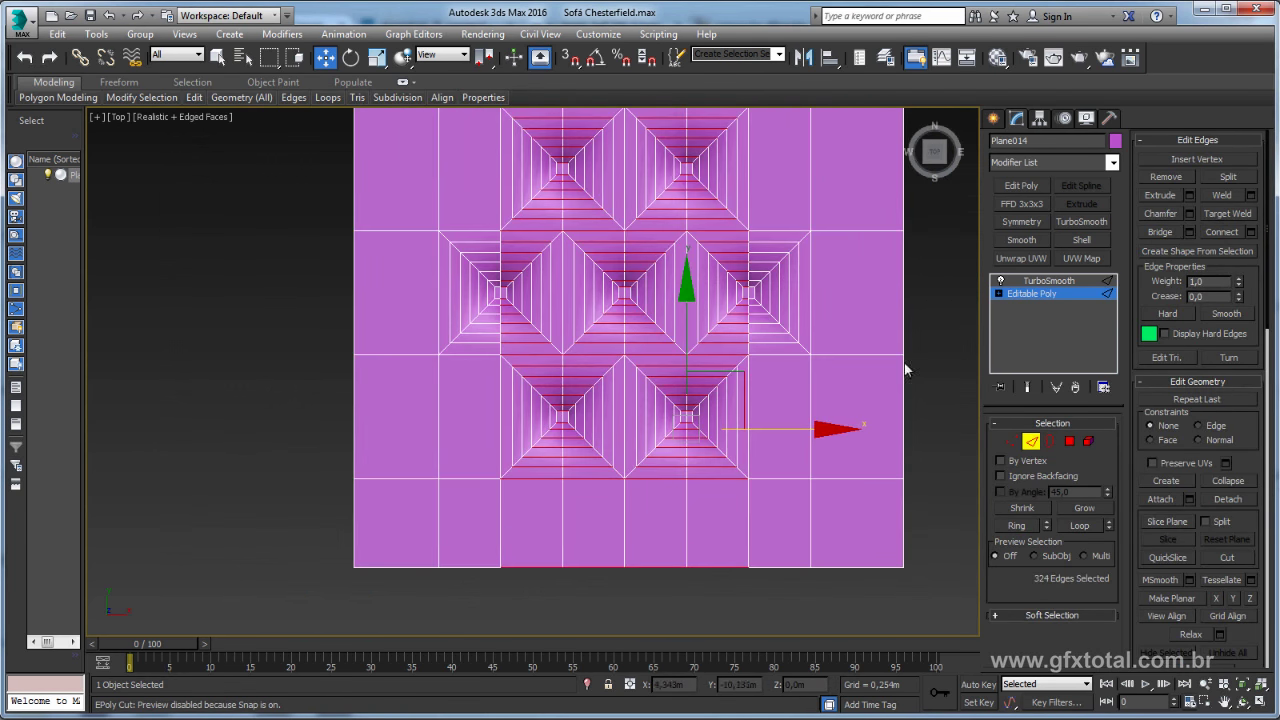
Connect the selected edge rings with 2 segments, Pinch -50 and Slide 0.
left_click(1250, 232)
scroll(598, 414, "up", 2)
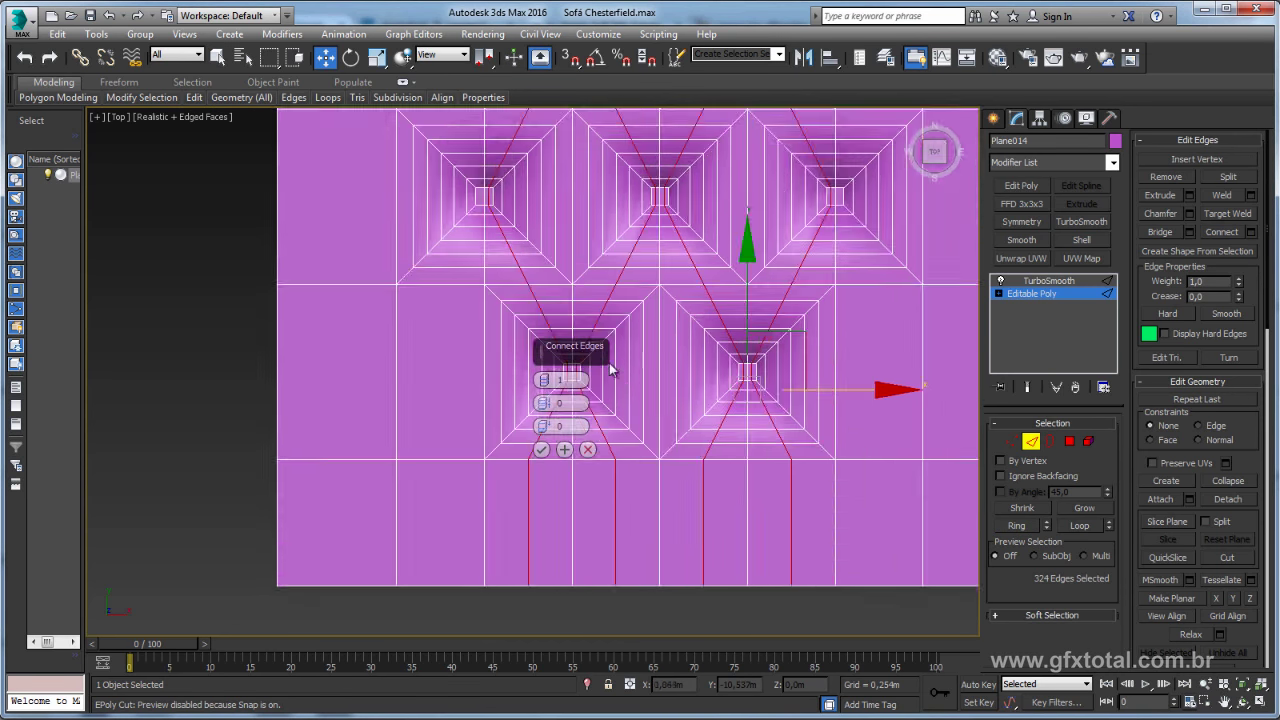
scroll(607, 362, "up", 2)
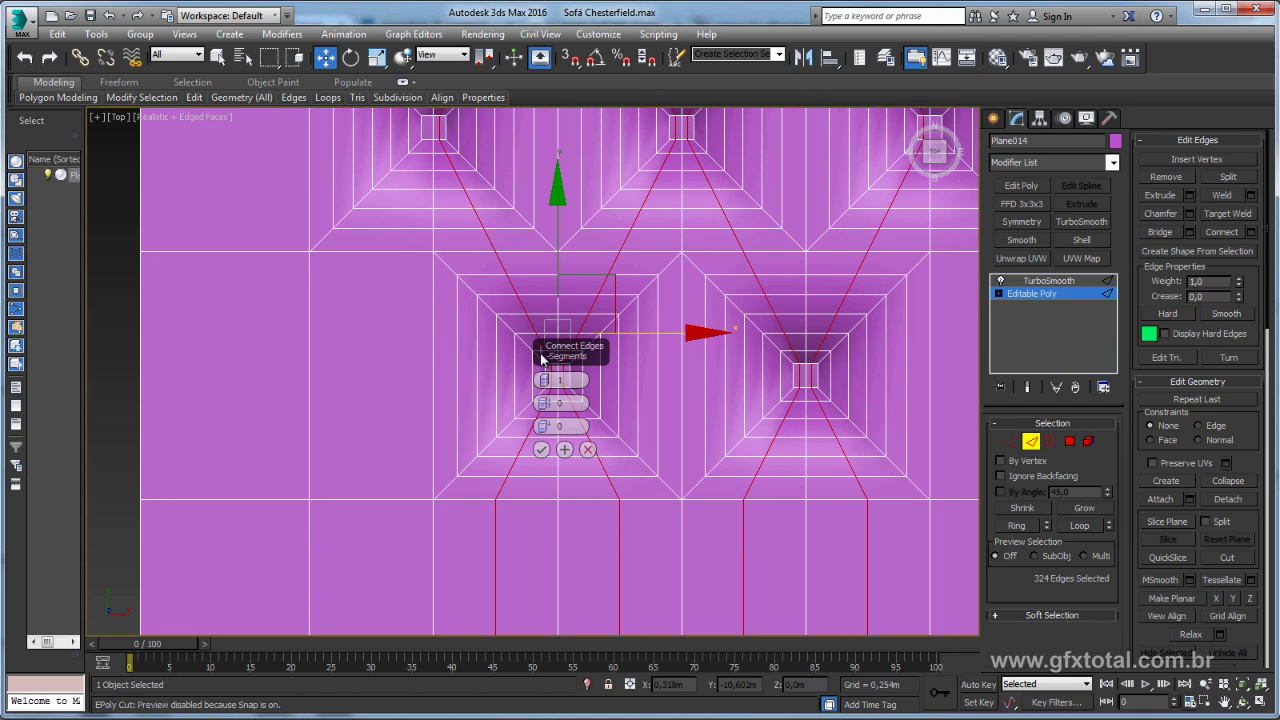
mouse_move(545, 381)
left_mouse_down()
mouse_move(305, 318)
mouse_move(318, 499)
left_mouse_up()
left_click(305, 318)
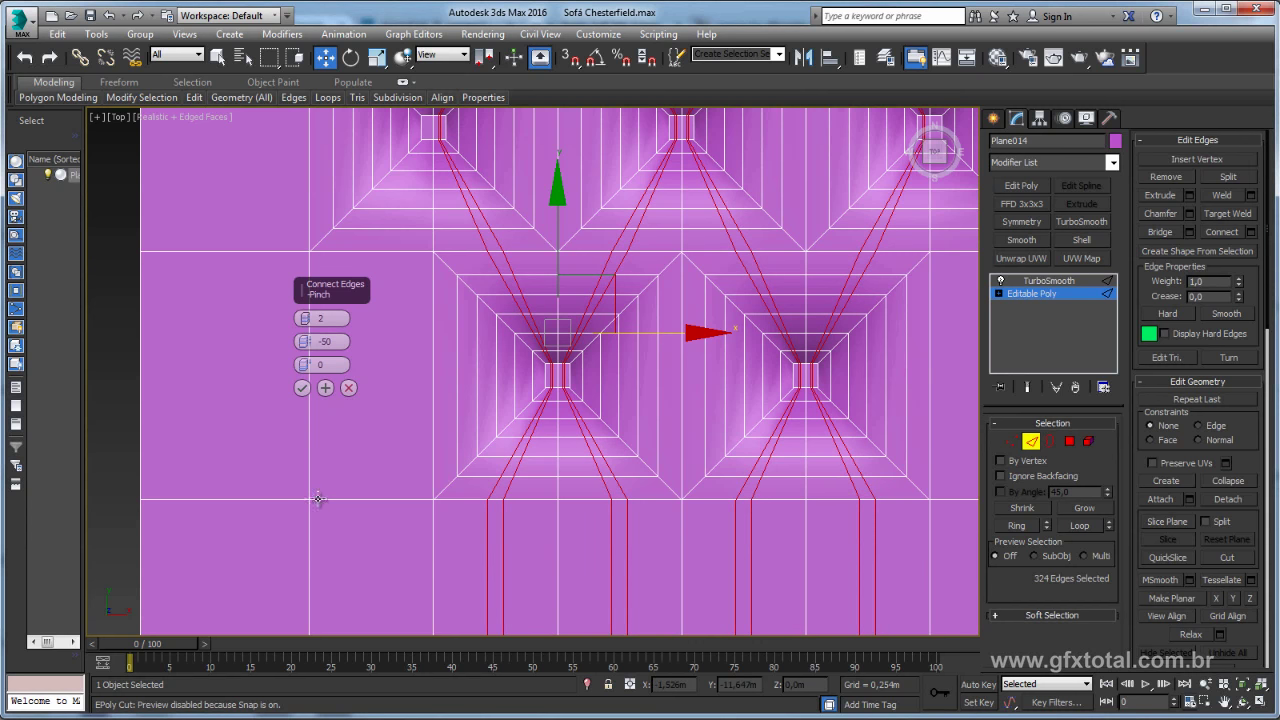
left_click(303, 389)
Frame the lower panel and loop-select the first zigzag pleat polygon strip.
scroll(528, 437, "down", 5)
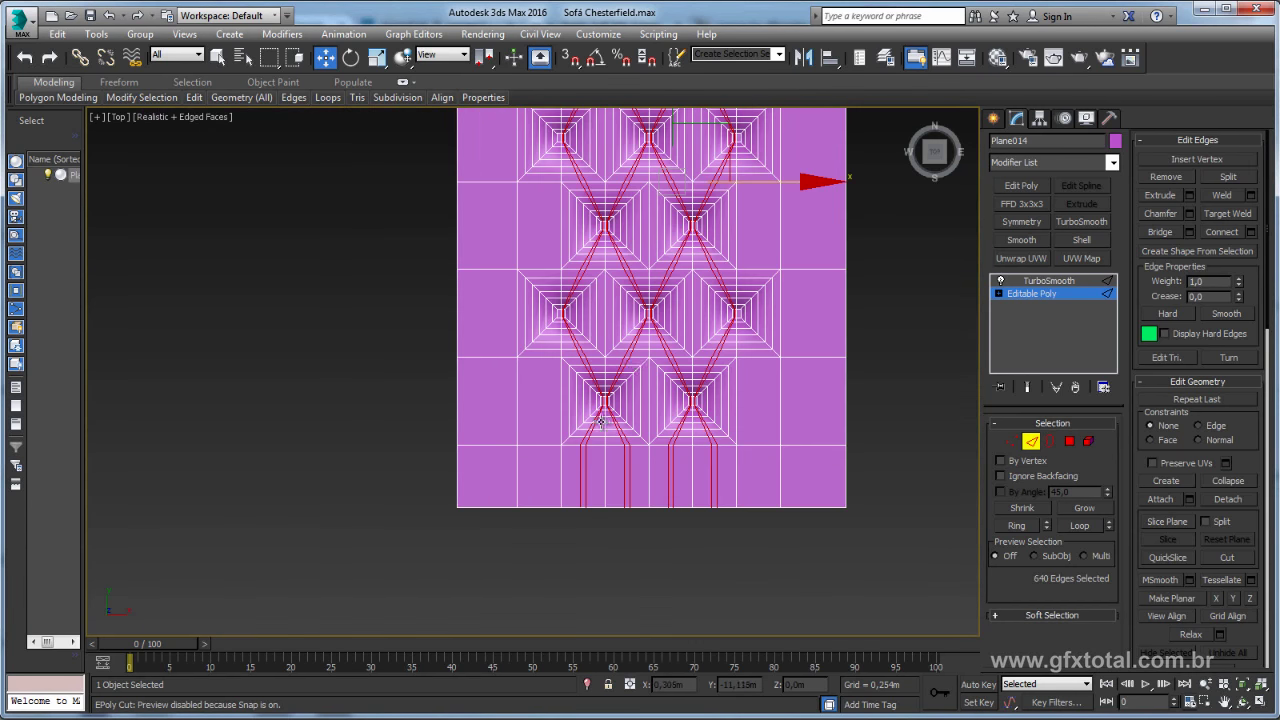
scroll(616, 413, "up", 3)
middle_click_drag(616, 413, 649, 298)
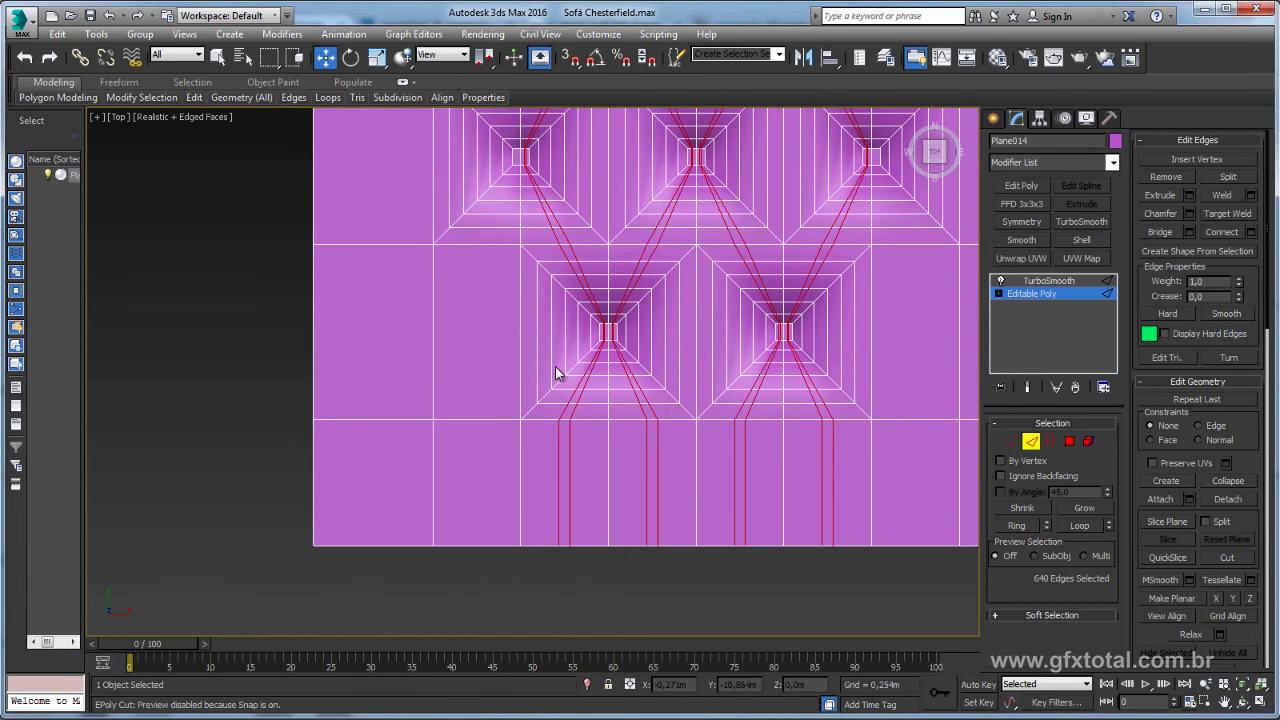
scroll(568, 500, "up", 3)
middle_click_drag(569, 560, 567, 498)
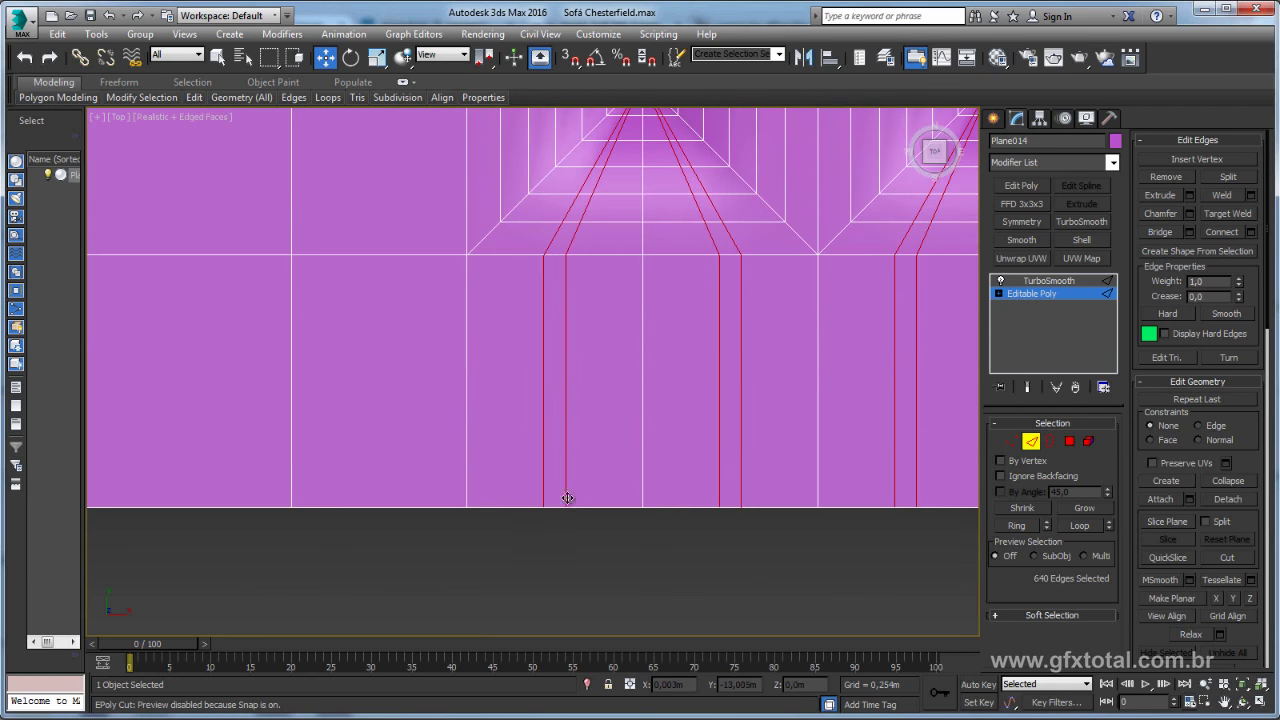
scroll(940, 441, "down", 3)
middle_click_drag(791, 440, 563, 417)
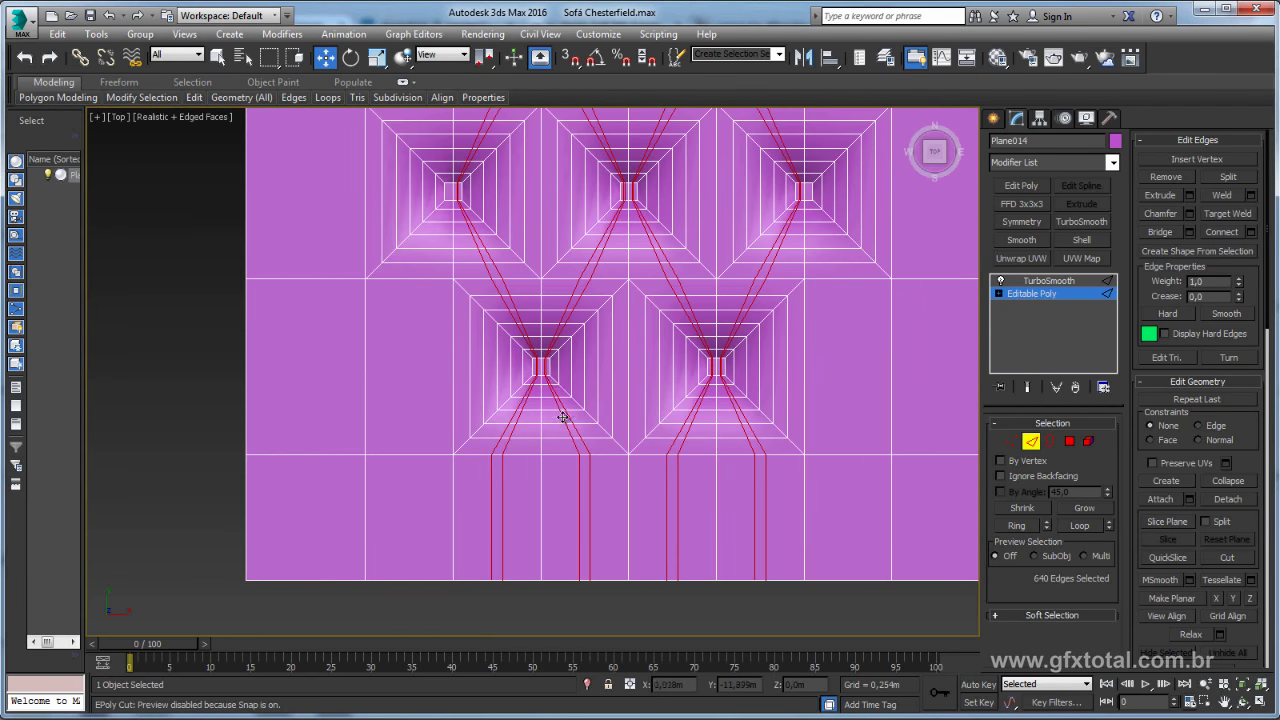
left_click(1069, 442, "ctrl")
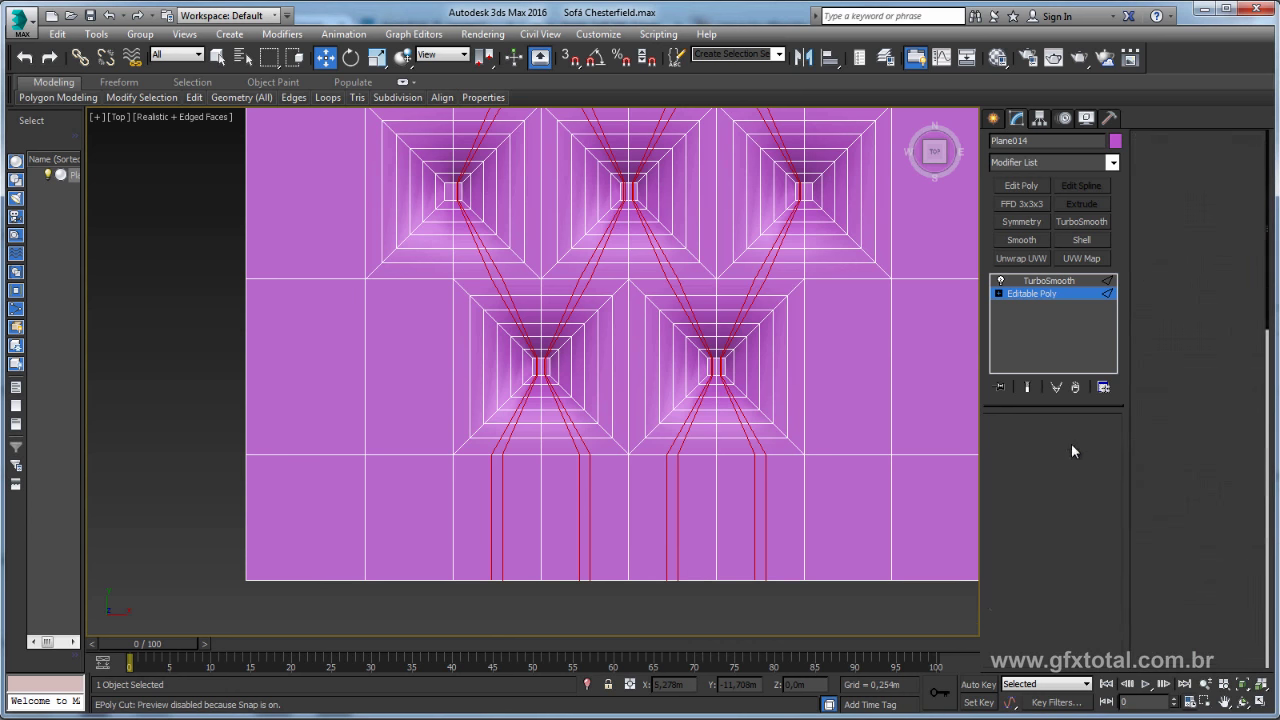
scroll(427, 447, "up", 2)
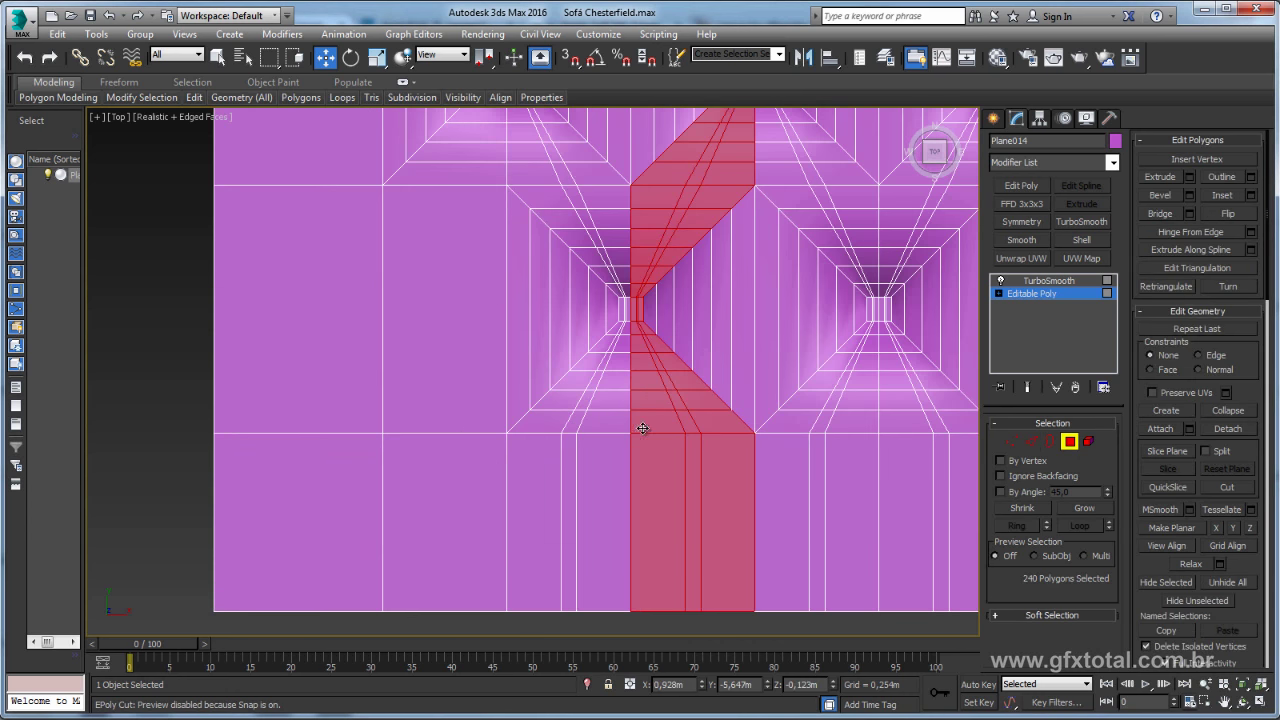
left_click(570, 464)
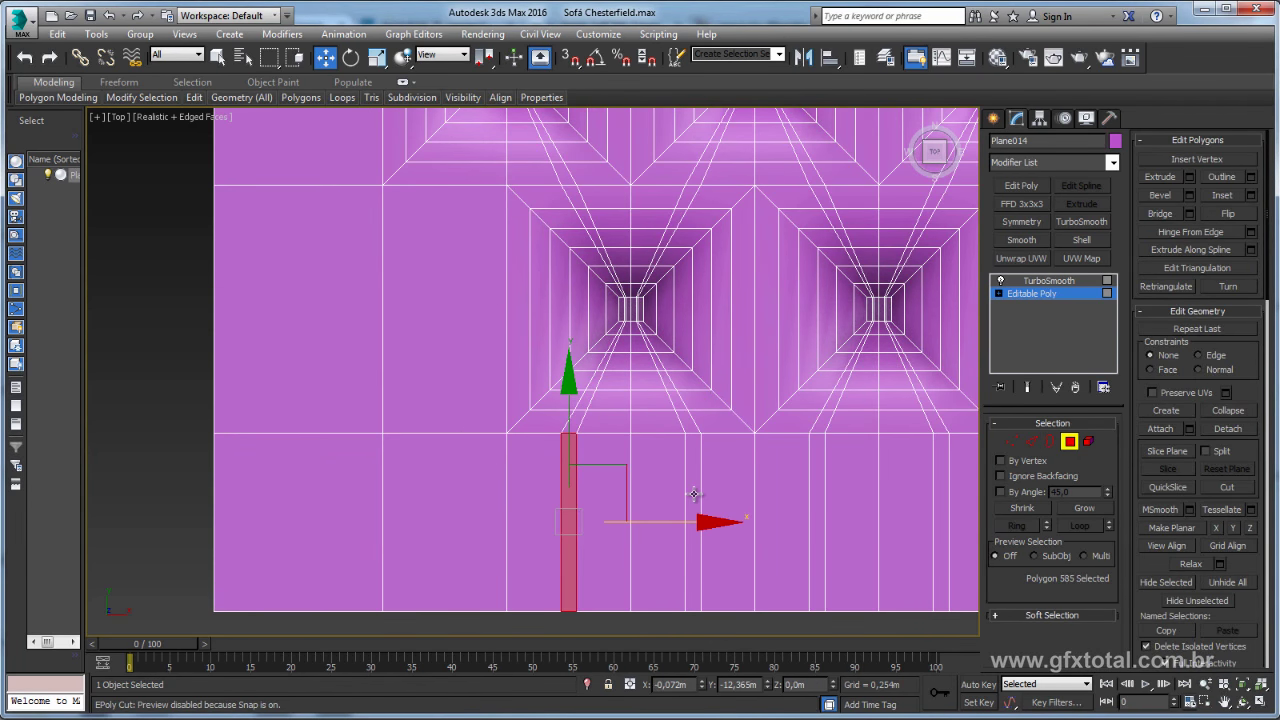
left_click(580, 416, "shift")
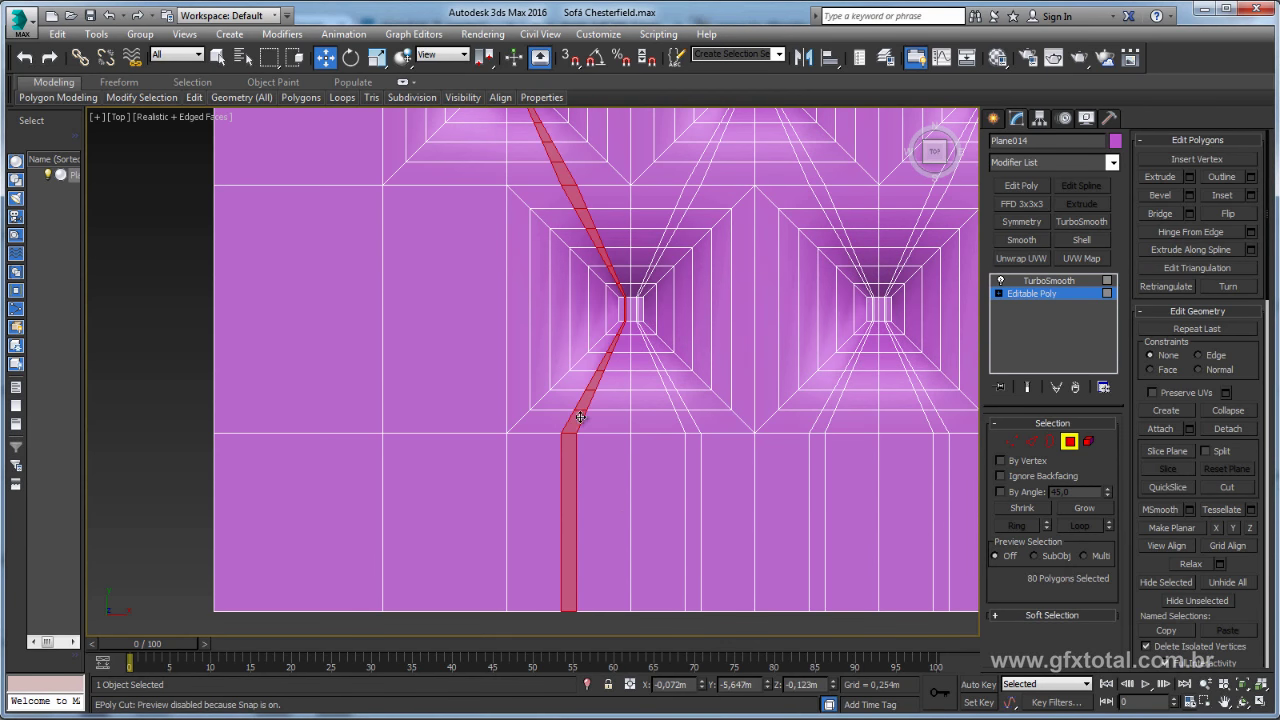
scroll(566, 543, "down", 3)
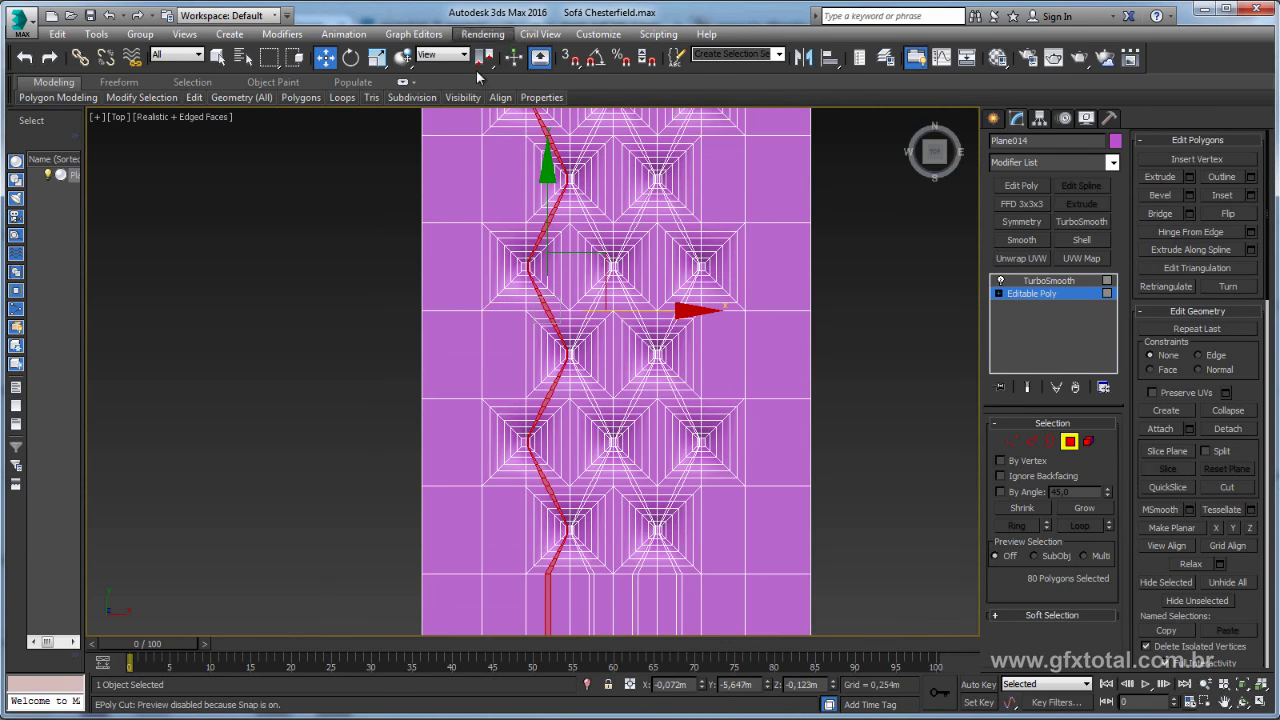
scroll(597, 328, "up", 3)
scroll(565, 306, "up", 3)
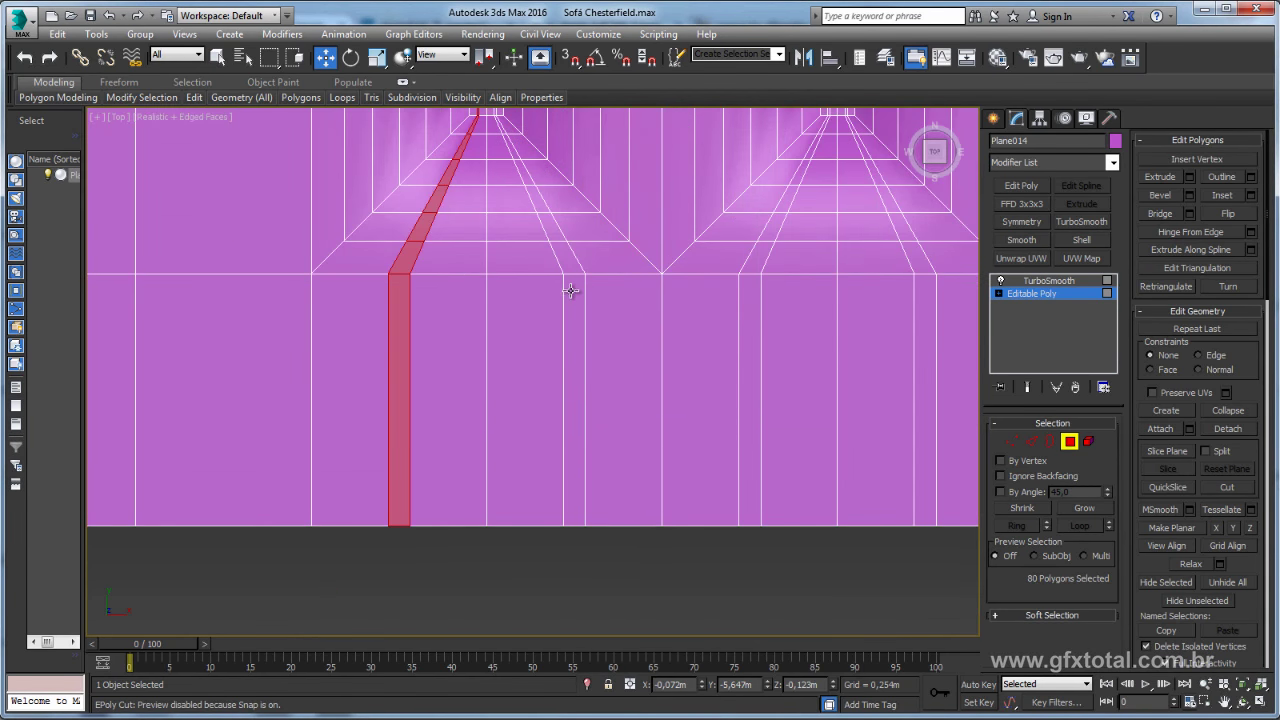
Add the second, third and fourth pleat strips, then return to the Perspective view.
left_click(572, 305, "ctrl")
left_click(572, 266, "shift")
left_click(758, 306, "ctrl")
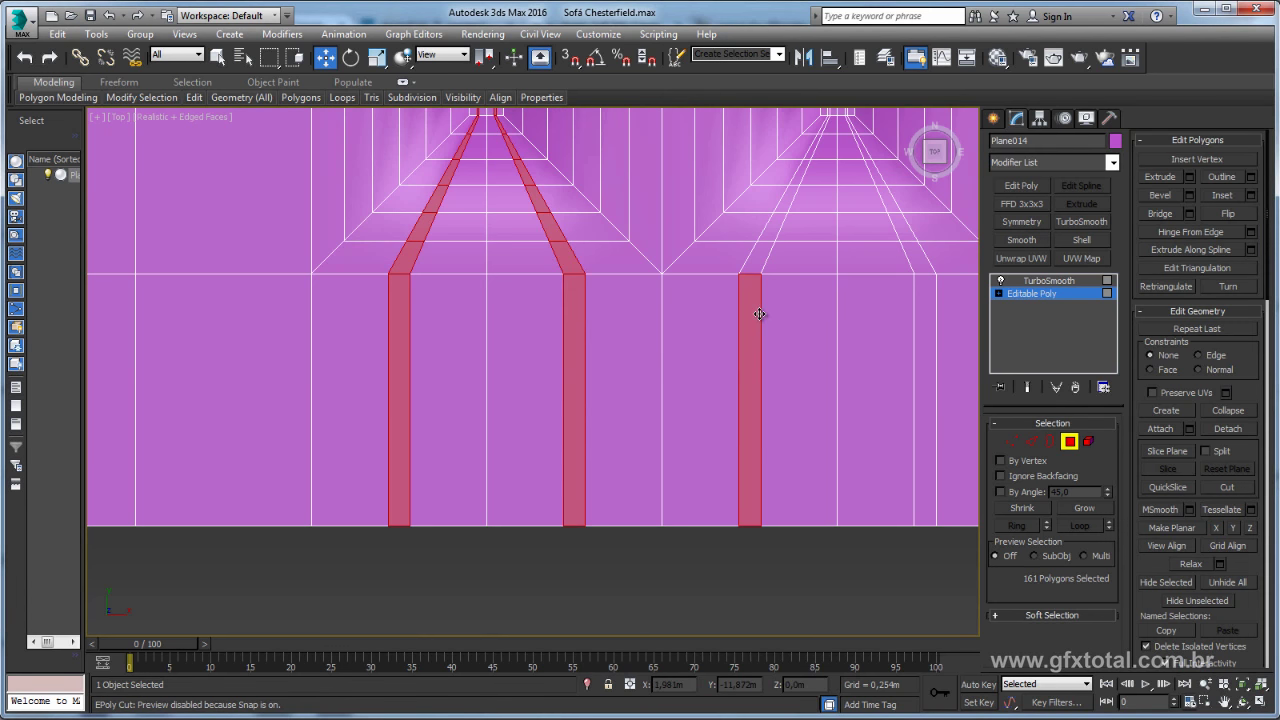
left_click(752, 266, "shift")
left_click(920, 306, "ctrl")
left_click(916, 259, "shift")
scroll(751, 434, "down", 1)
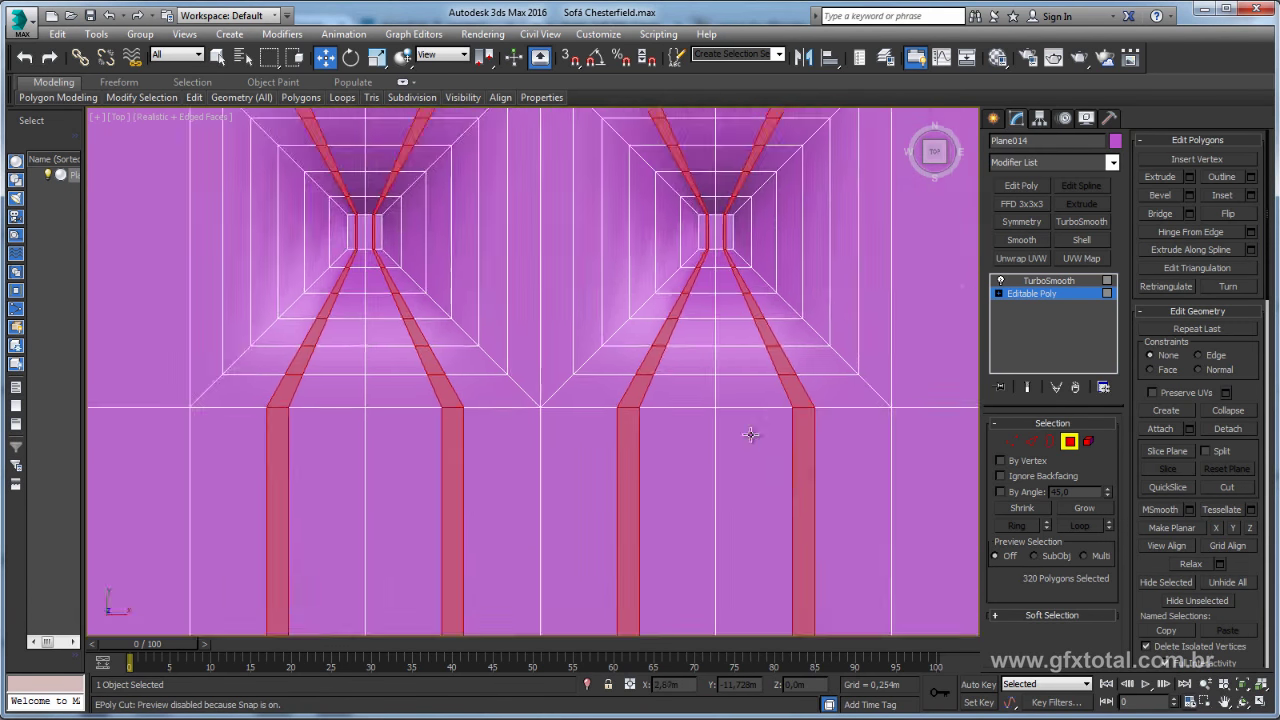
scroll(770, 410, "down", 3)
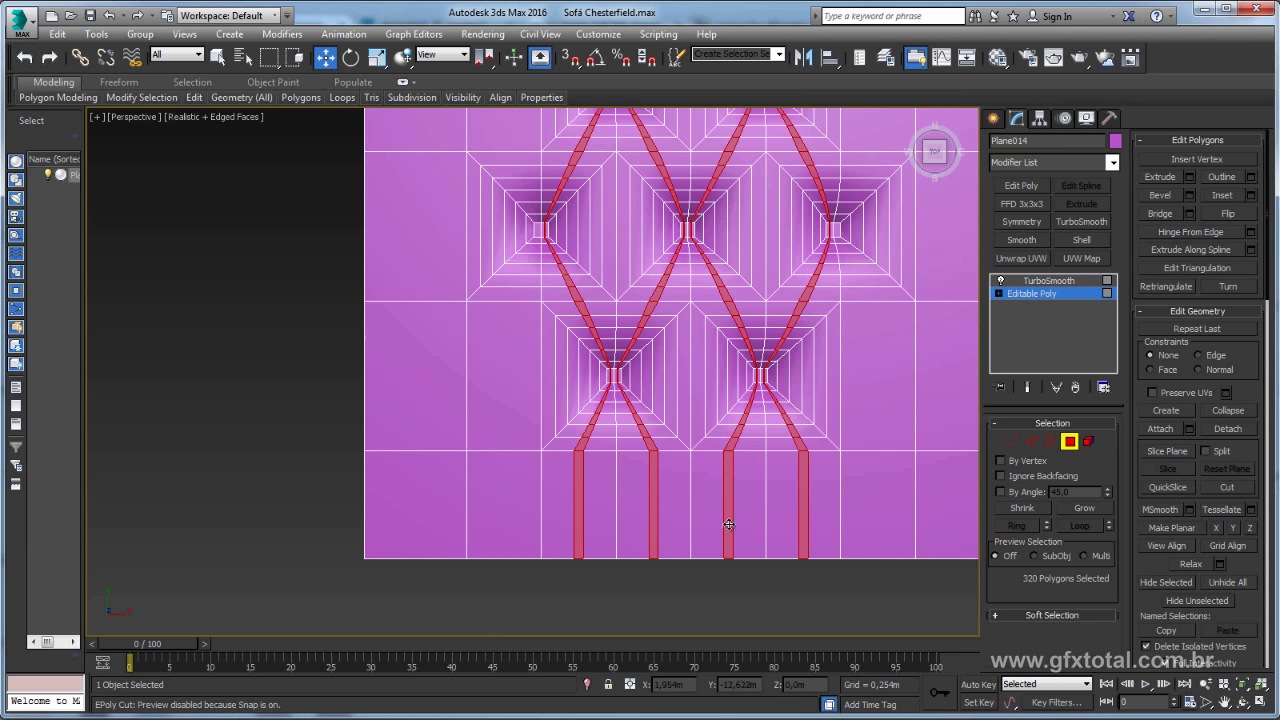
key("p")
scroll(681, 489, "up", 2)
scroll(545, 500, "up", 4)
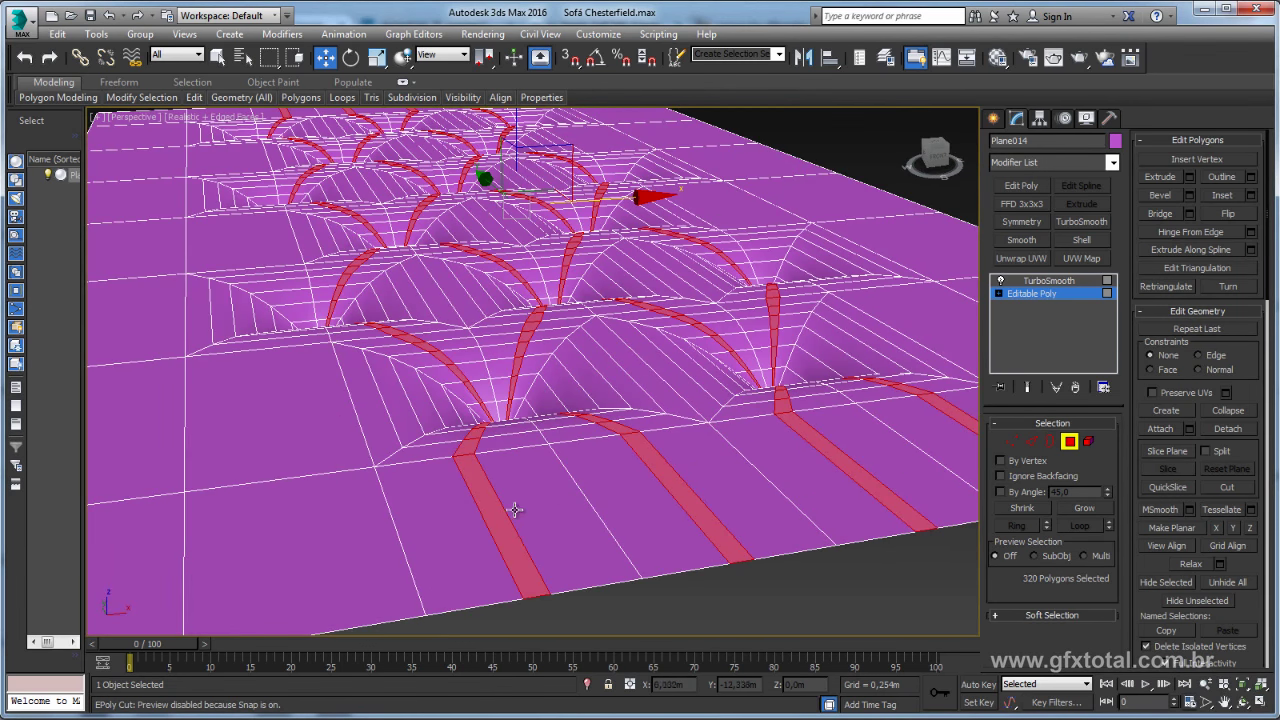
Extrude the 320 selected pleat polygons by a small positive height into raised ribs.
left_click(1189, 178)
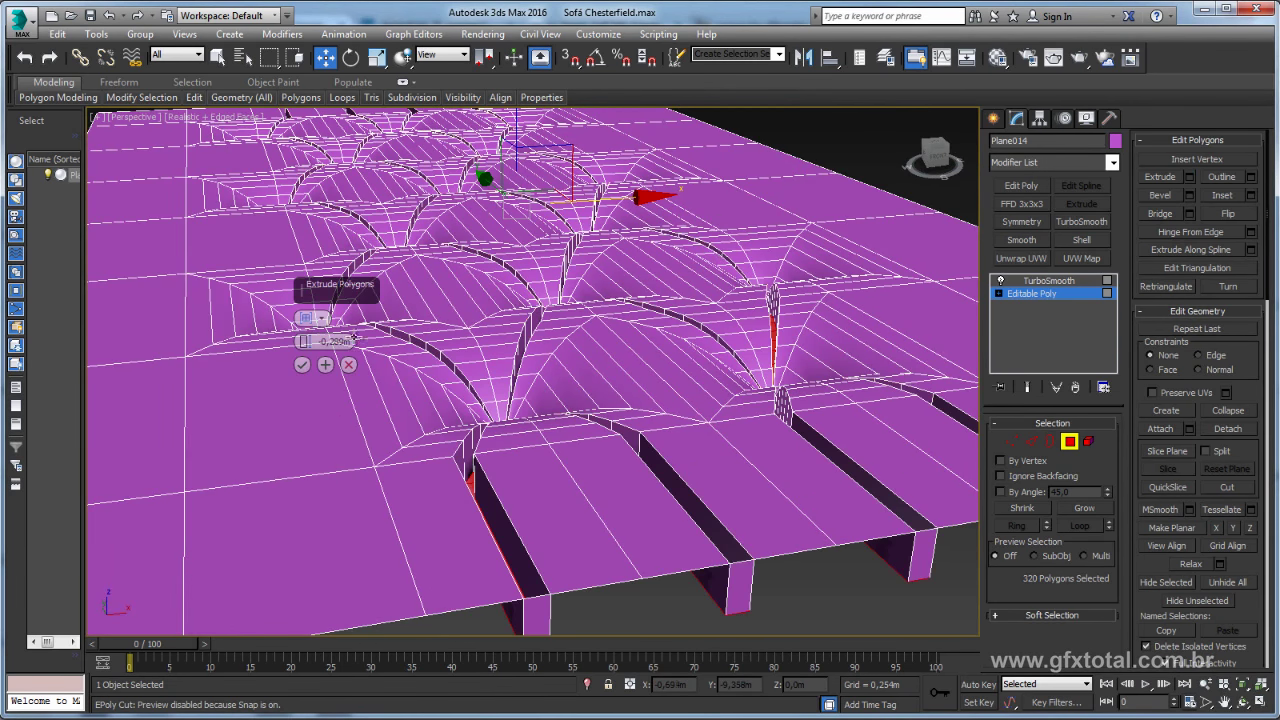
left_click_drag(305, 345, 328, 270)
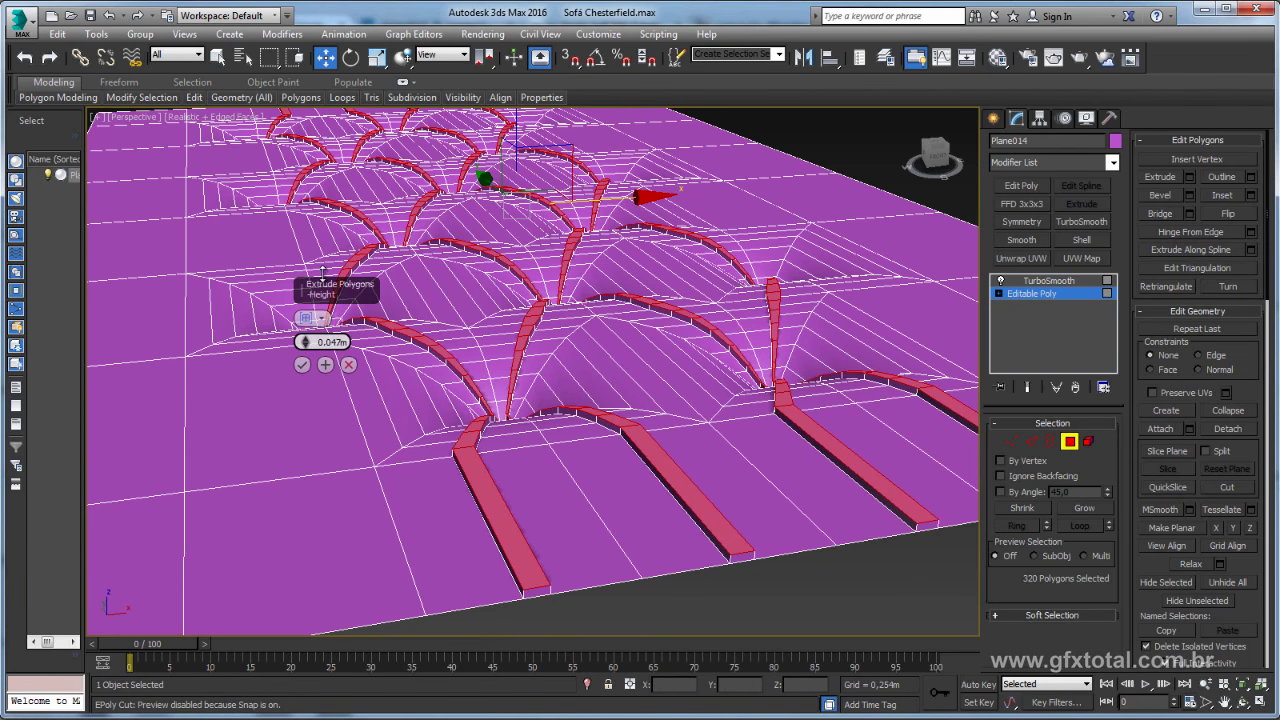
left_click(301, 365)
scroll(540, 385, "down", 3)
middle_click_drag(540, 385, 573, 344, "alt")
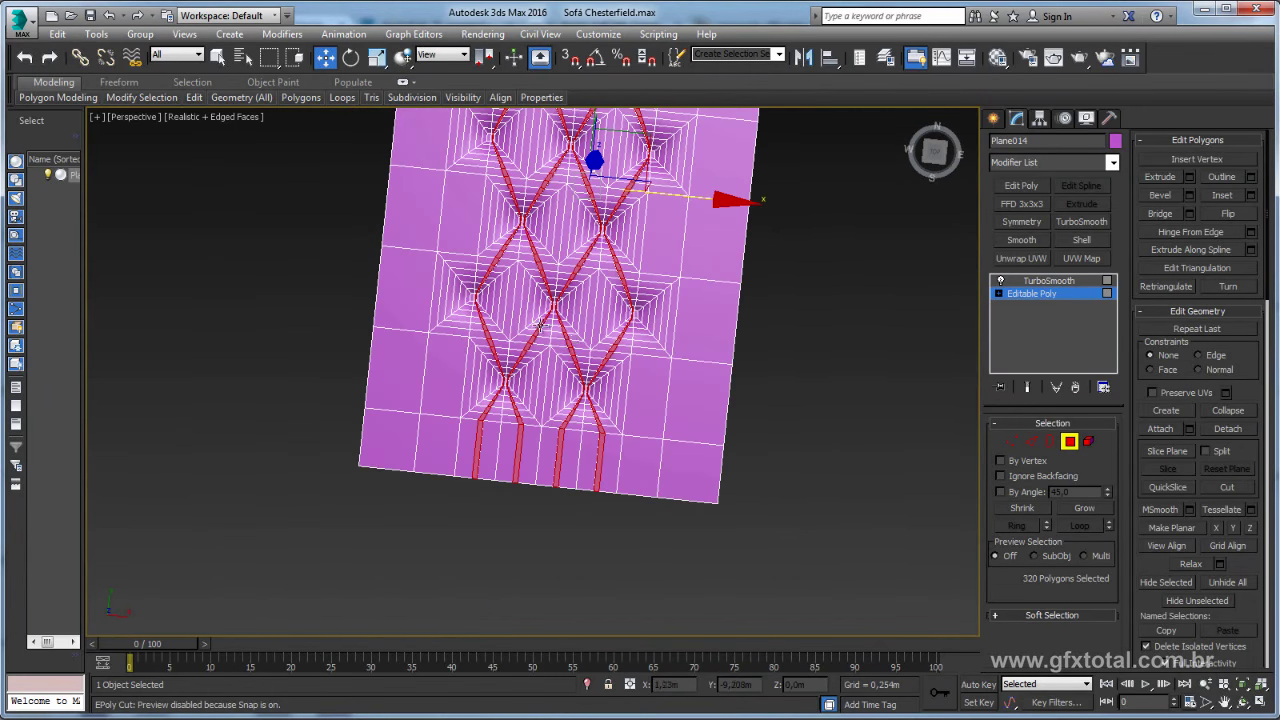
scroll(518, 336, "up", 2)
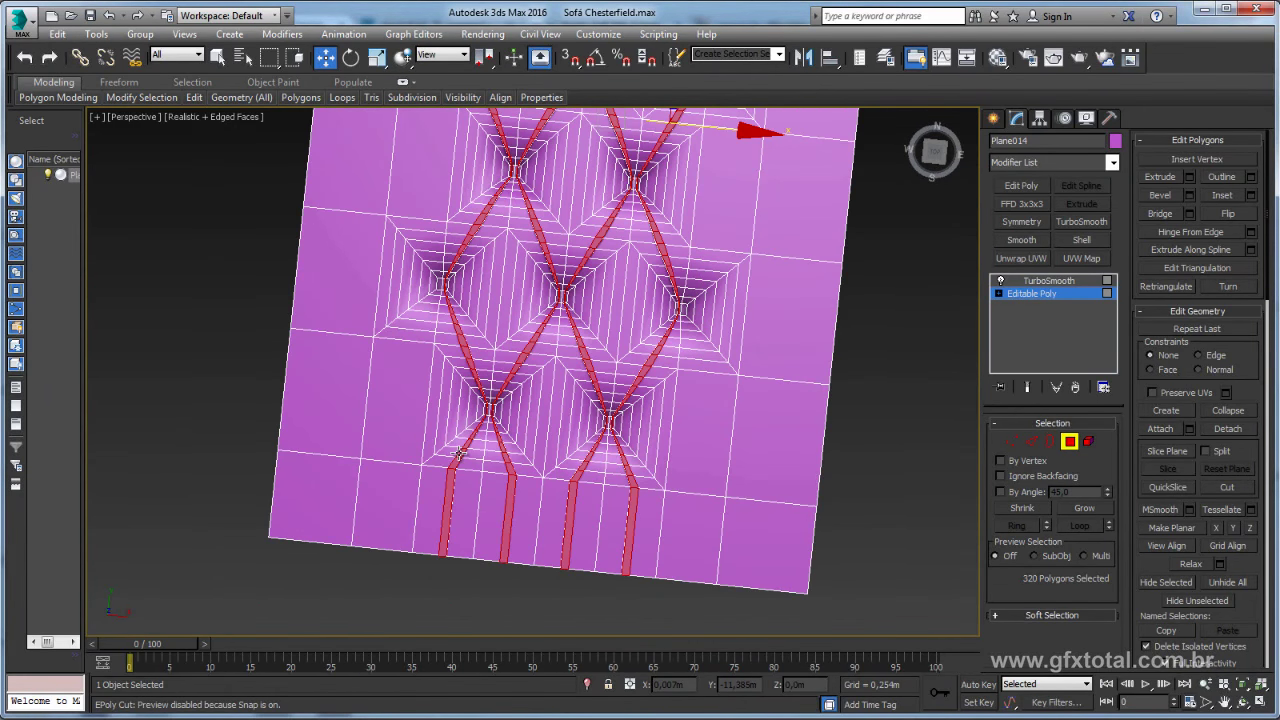
key("alt+Tab")
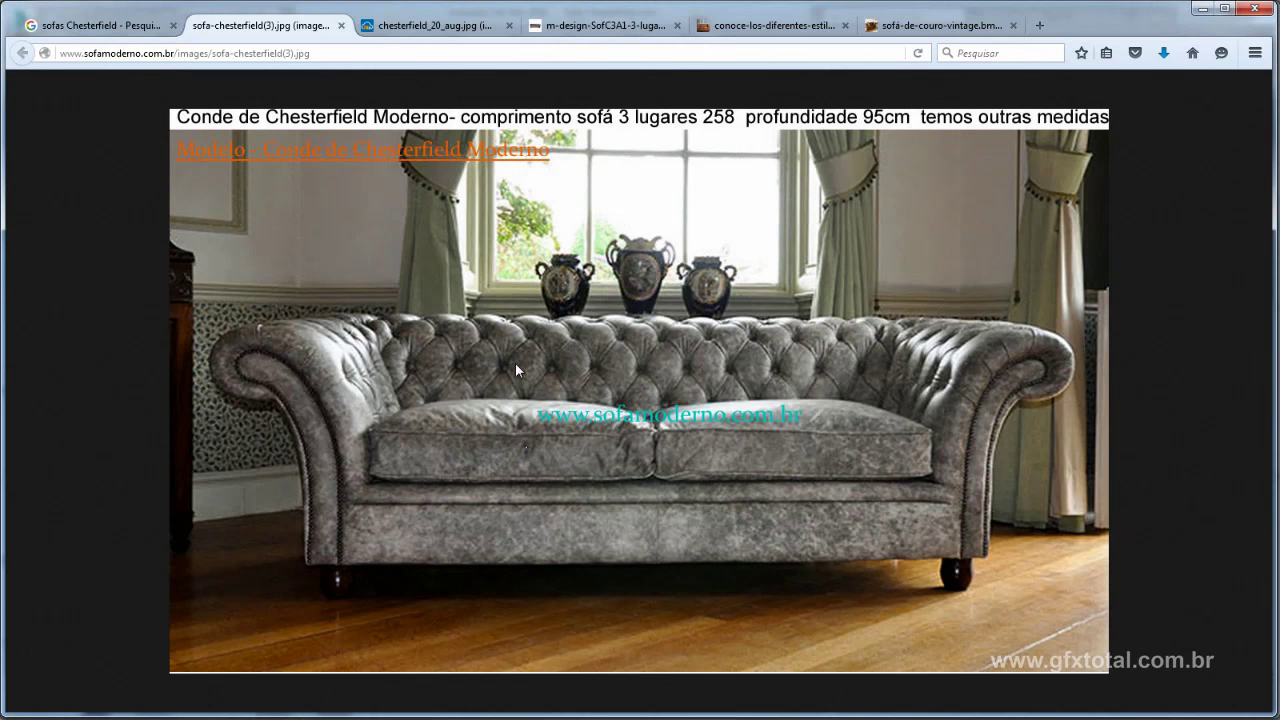
key("alt+Tab")
scroll(530, 409, "up", 2)
Inspect the pleat ribs from a low angle, then undo stray selections back to one strip.
scroll(475, 369, "up", 2)
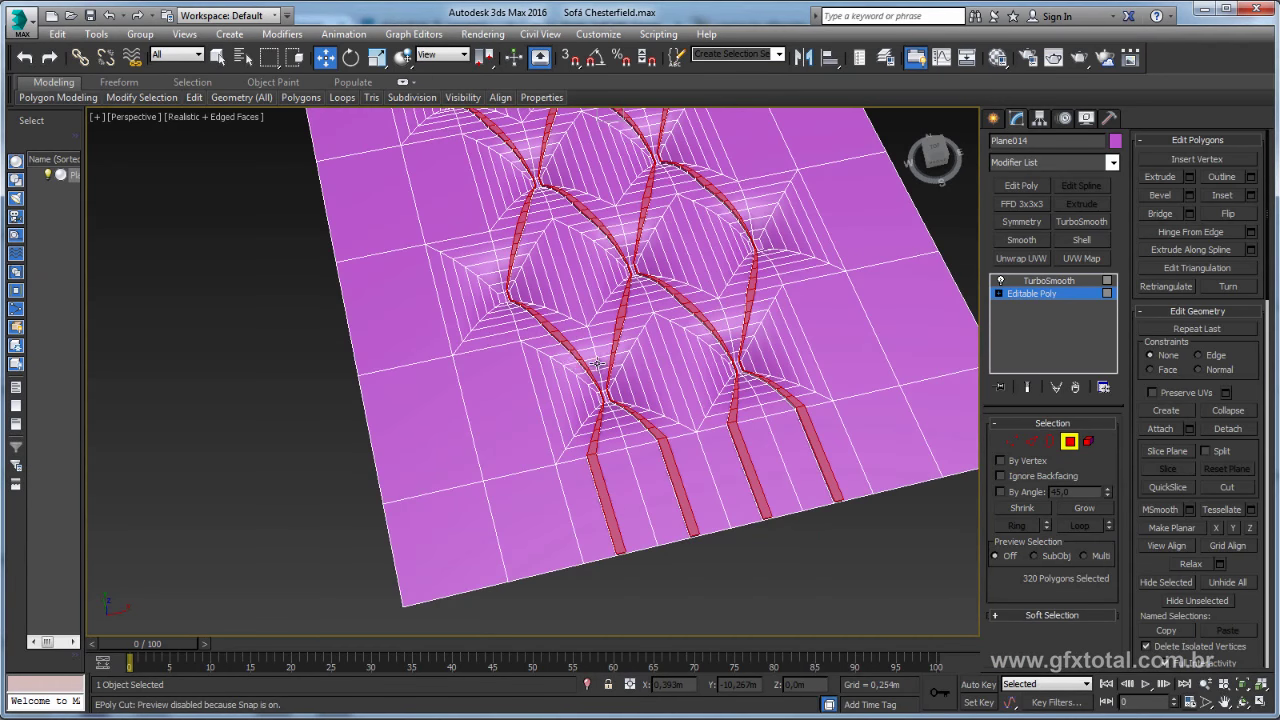
scroll(640, 340, "up", 3)
middle_click_drag(687, 316, 666, 423, "alt")
scroll(666, 423, "down", 3)
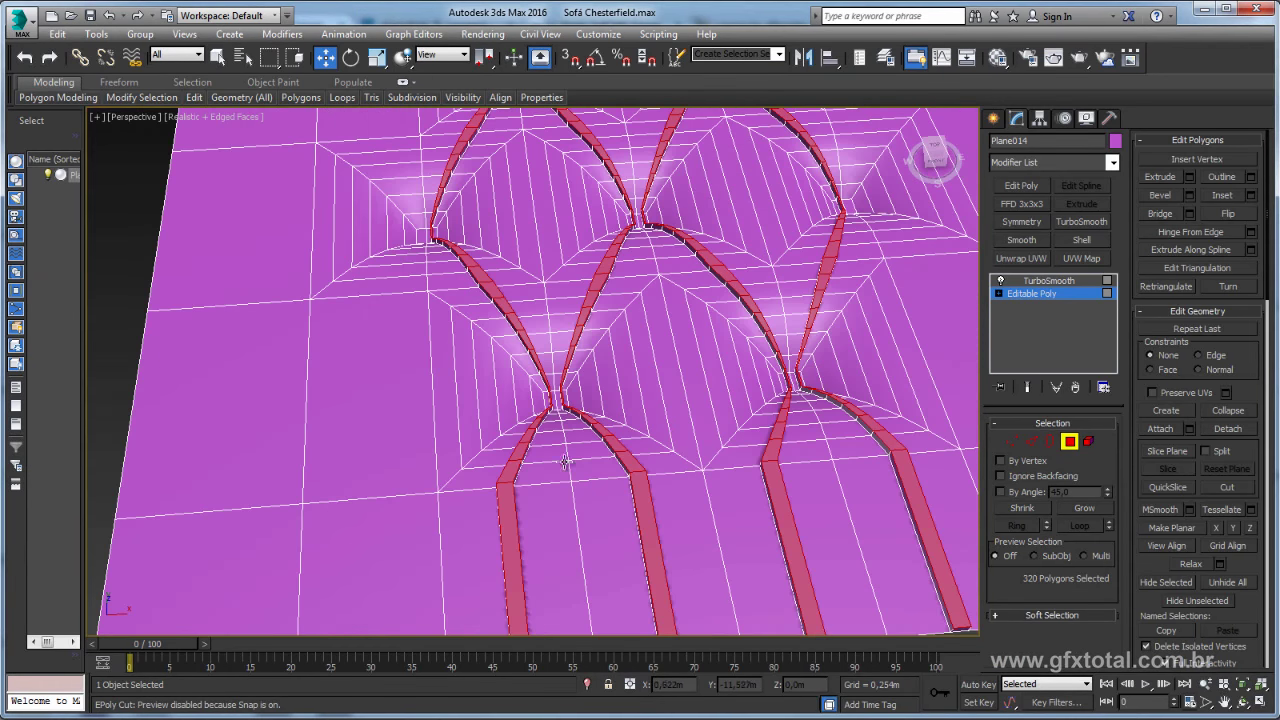
scroll(546, 400, "up", 3)
scroll(546, 400, "up", 4)
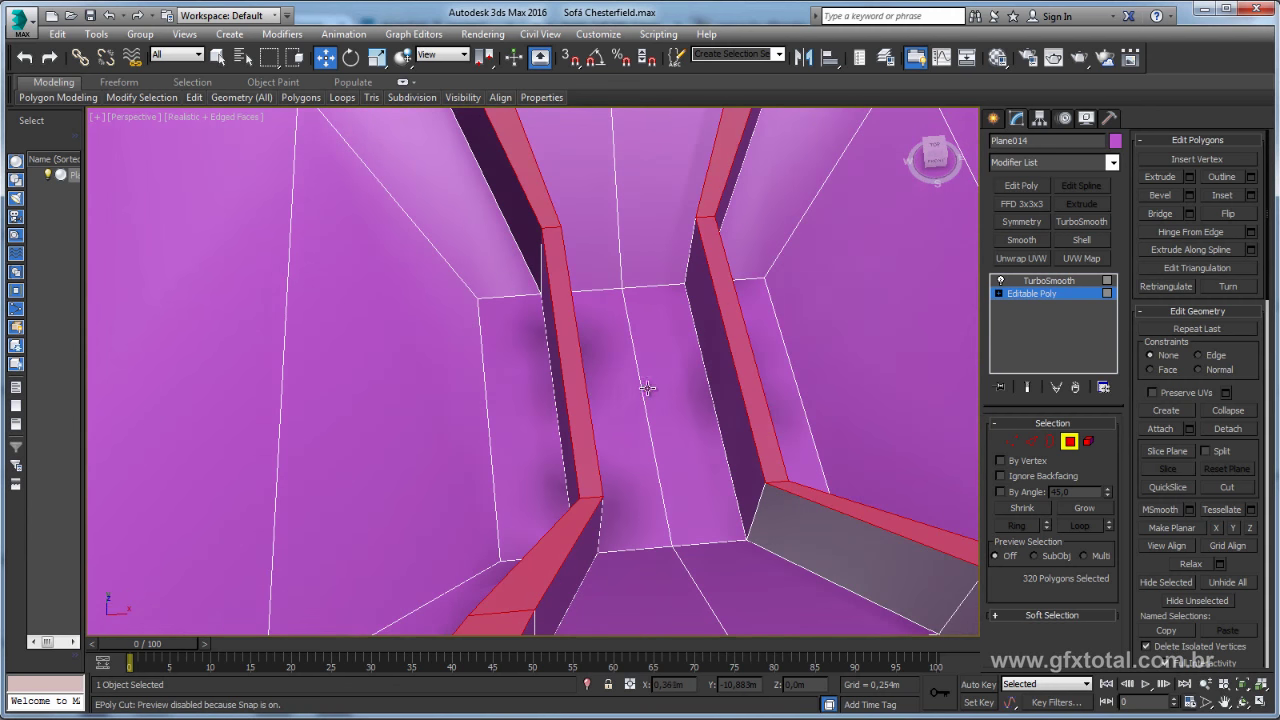
scroll(651, 380, "down", 4)
mouse_move(640, 420)
middle_mouse_down("alt")
mouse_move(600, 451)
mouse_move(539, 340)
middle_mouse_up("alt")
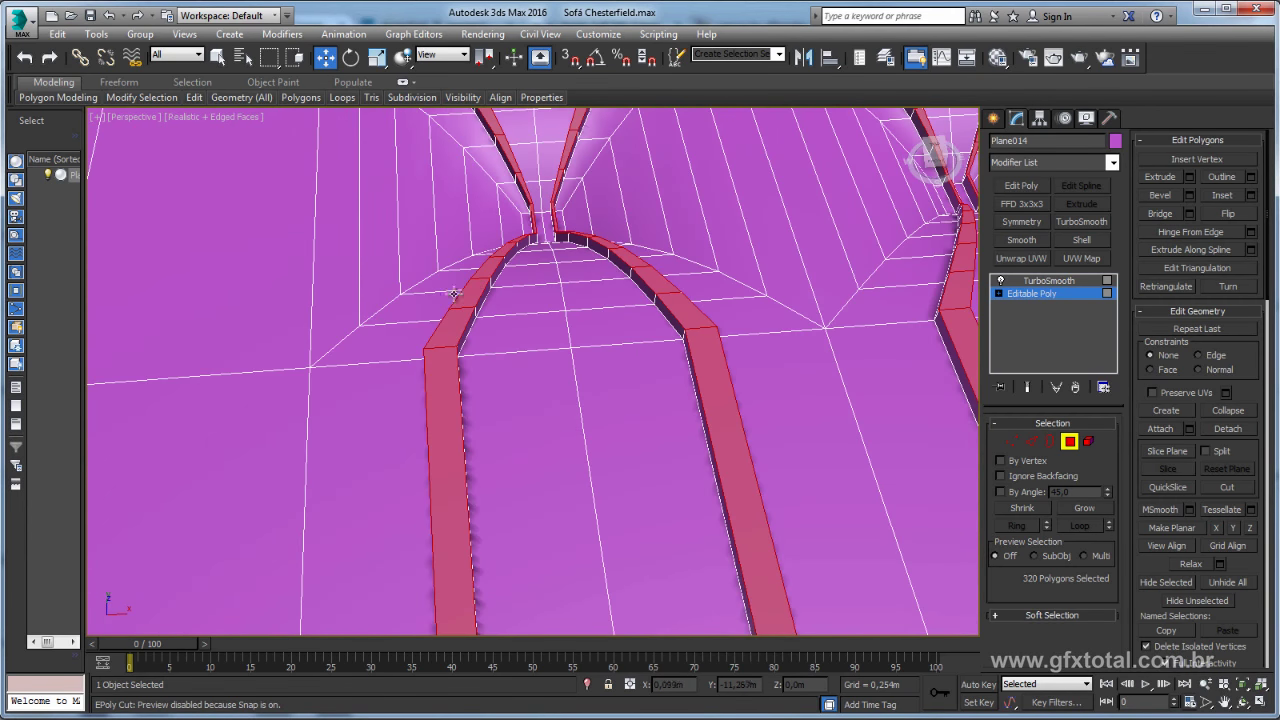
left_click(520, 297)
key("ctrl+z")
key("shift+z")
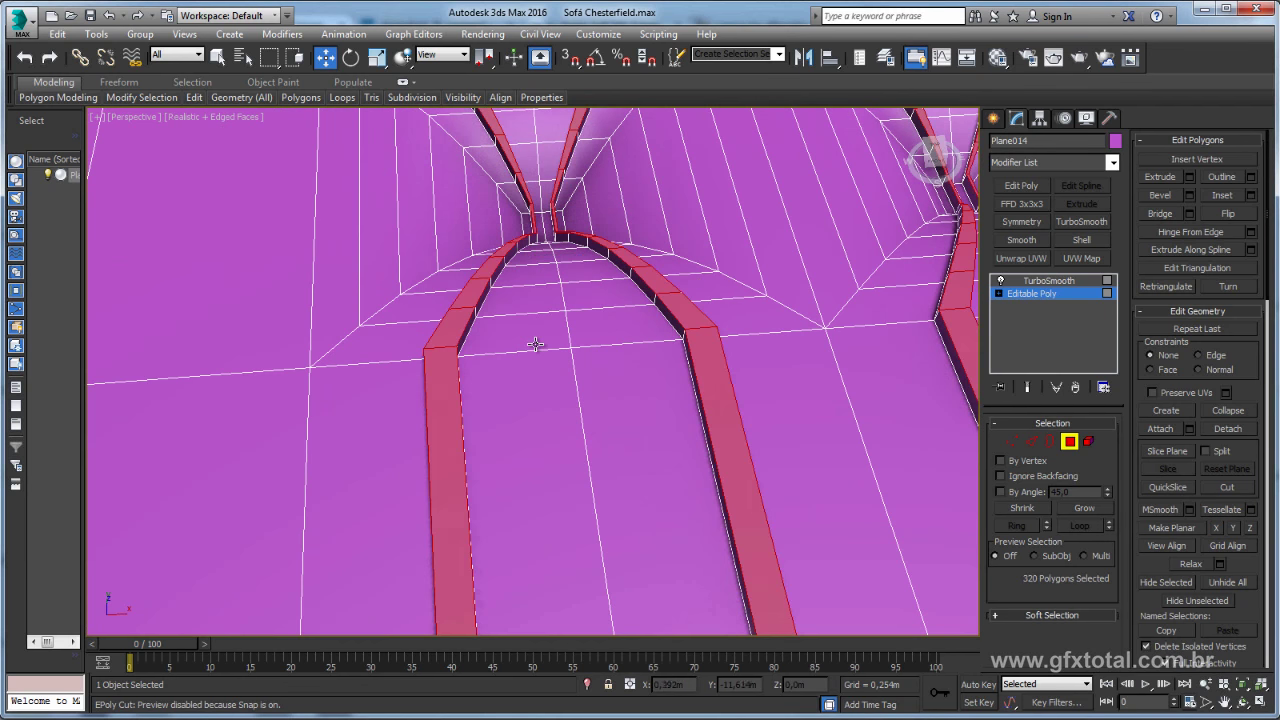
key("shift+z")
key("shift+z")
key("shift+z")
key("shift+z")
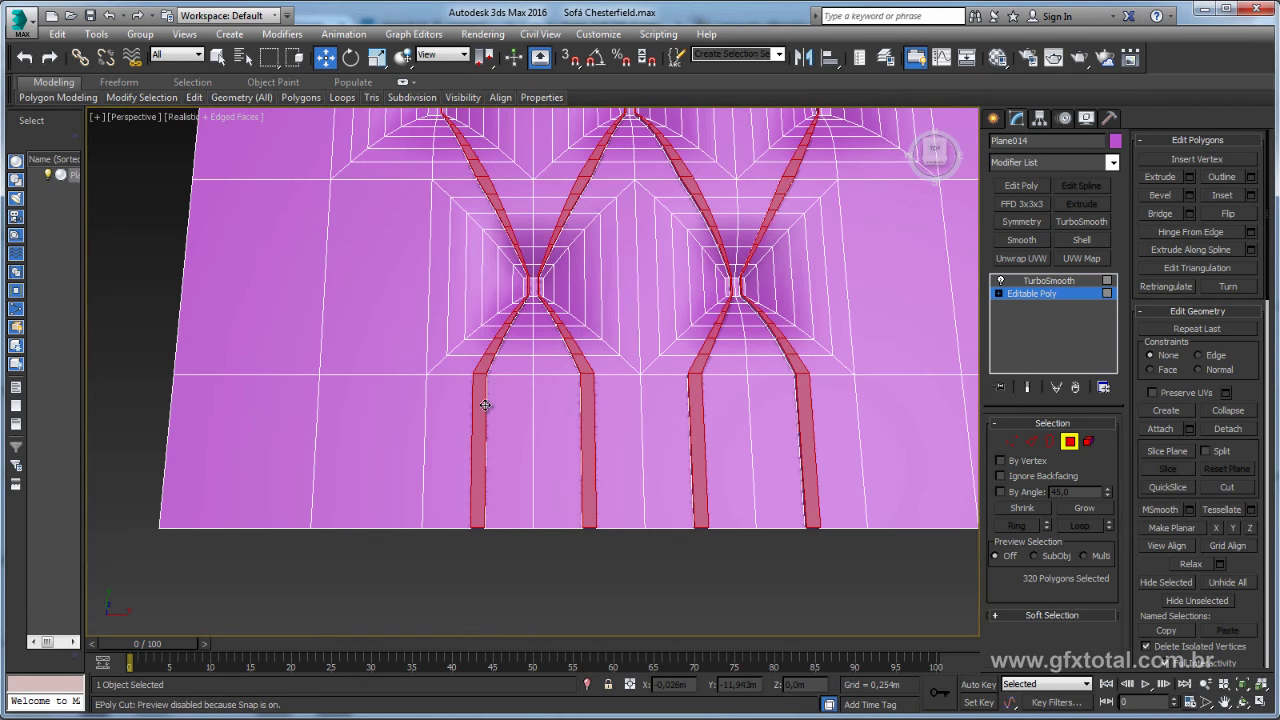
key("ctrl+z")
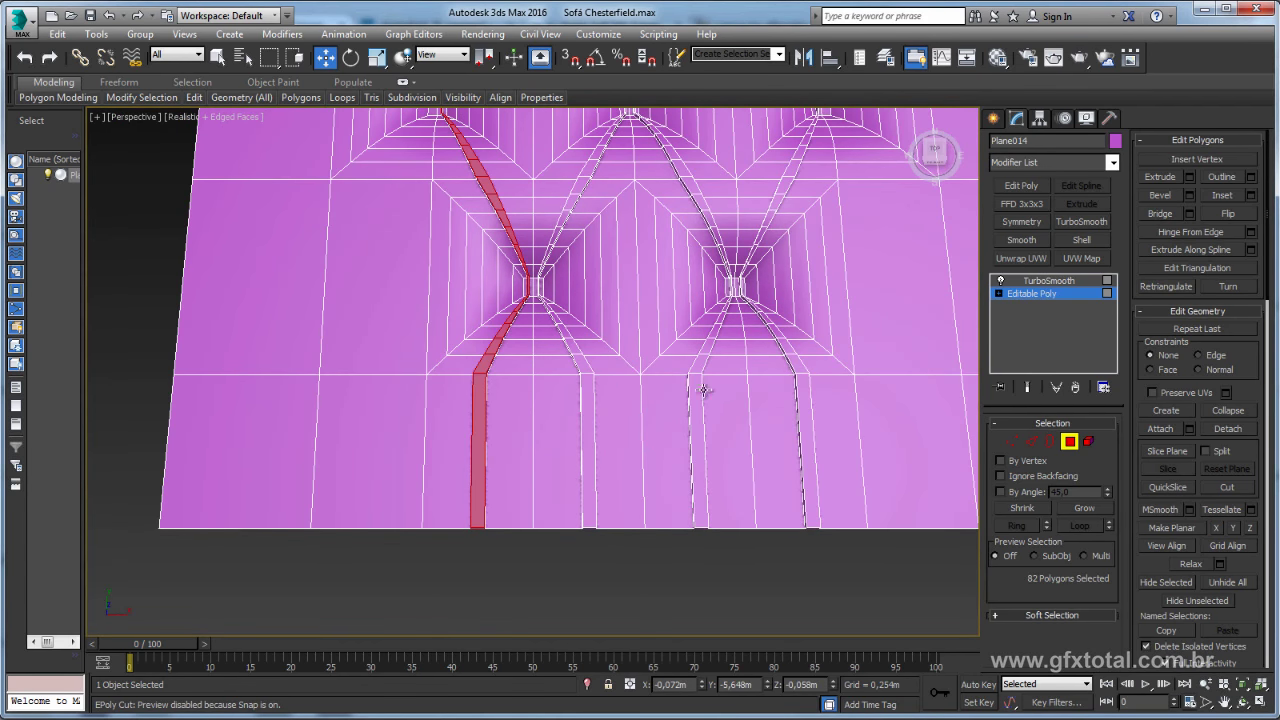
Add a second pleat strip to the selection (164 polygons) and activate Select and Uniform Scale.
left_click(700, 390, "ctrl")
left_click(694, 370, "shift")
key("shift+z")
key("shift+z")
key("shift+z")
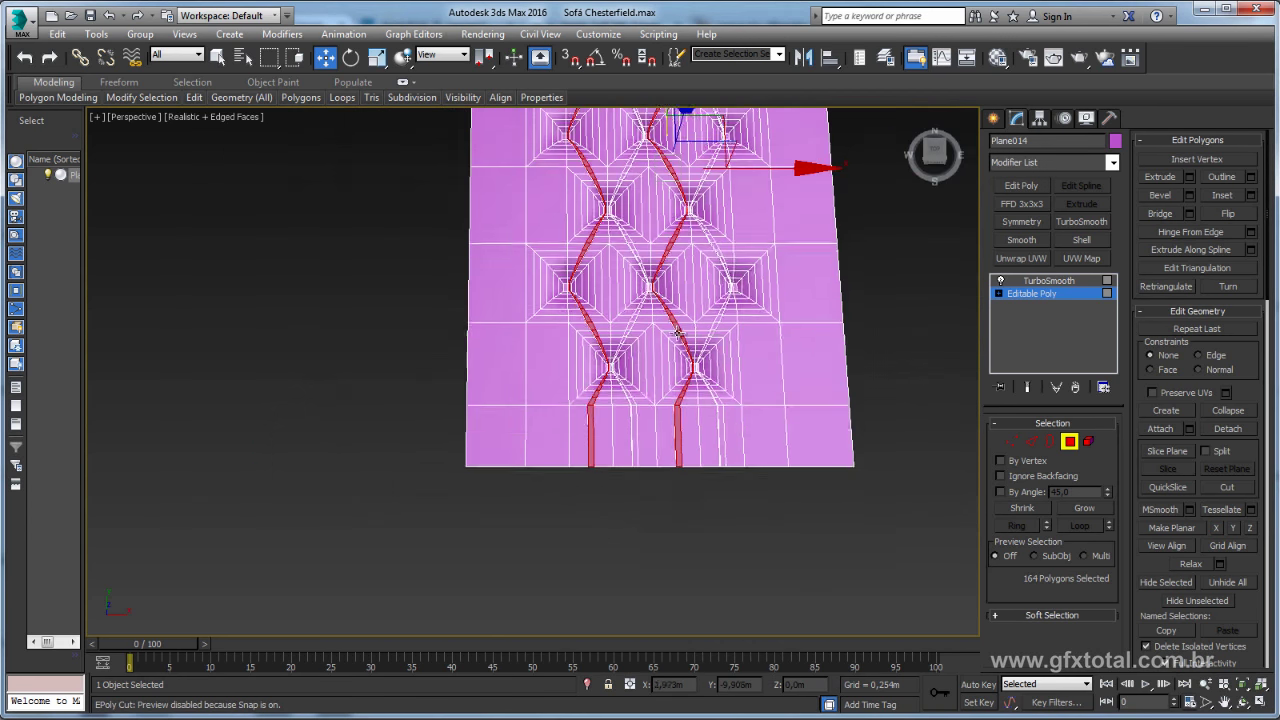
key("shift+z")
key("shift+z")
key("shift+z")
key("shift+z")
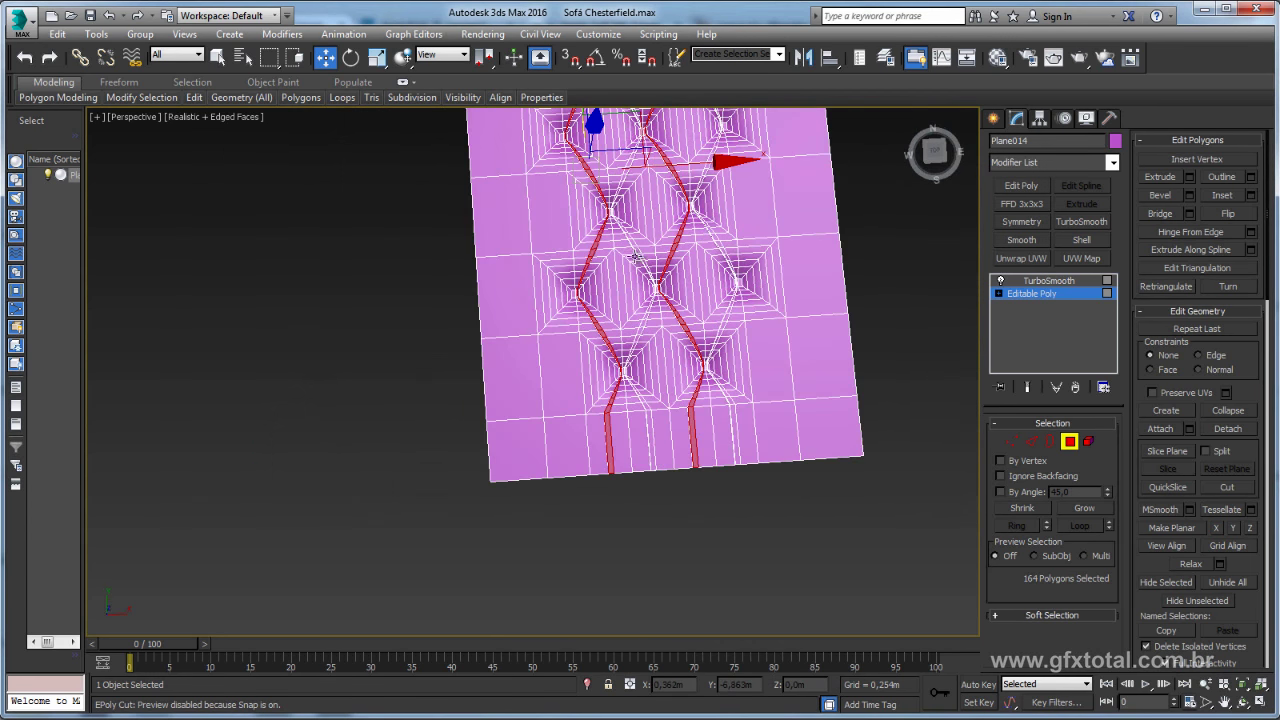
key("shift+z")
key("shift+z")
key("shift+z")
key("shift+z")
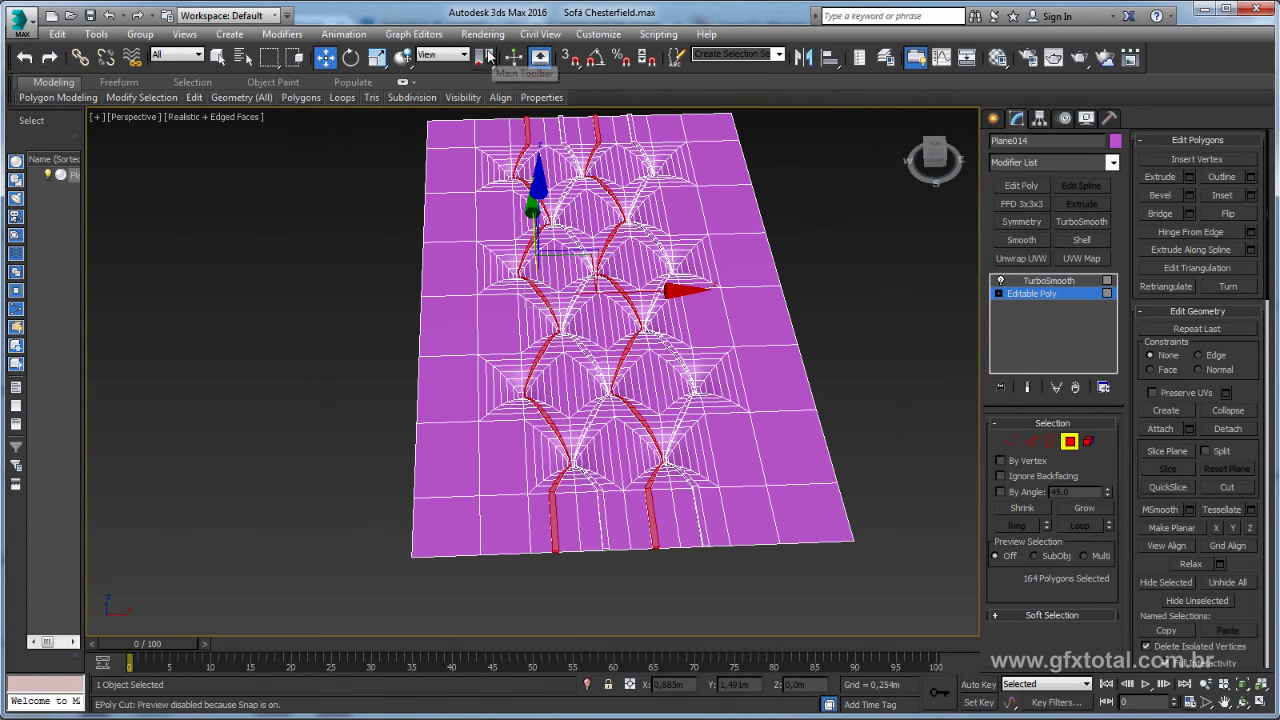
left_click(378, 60)
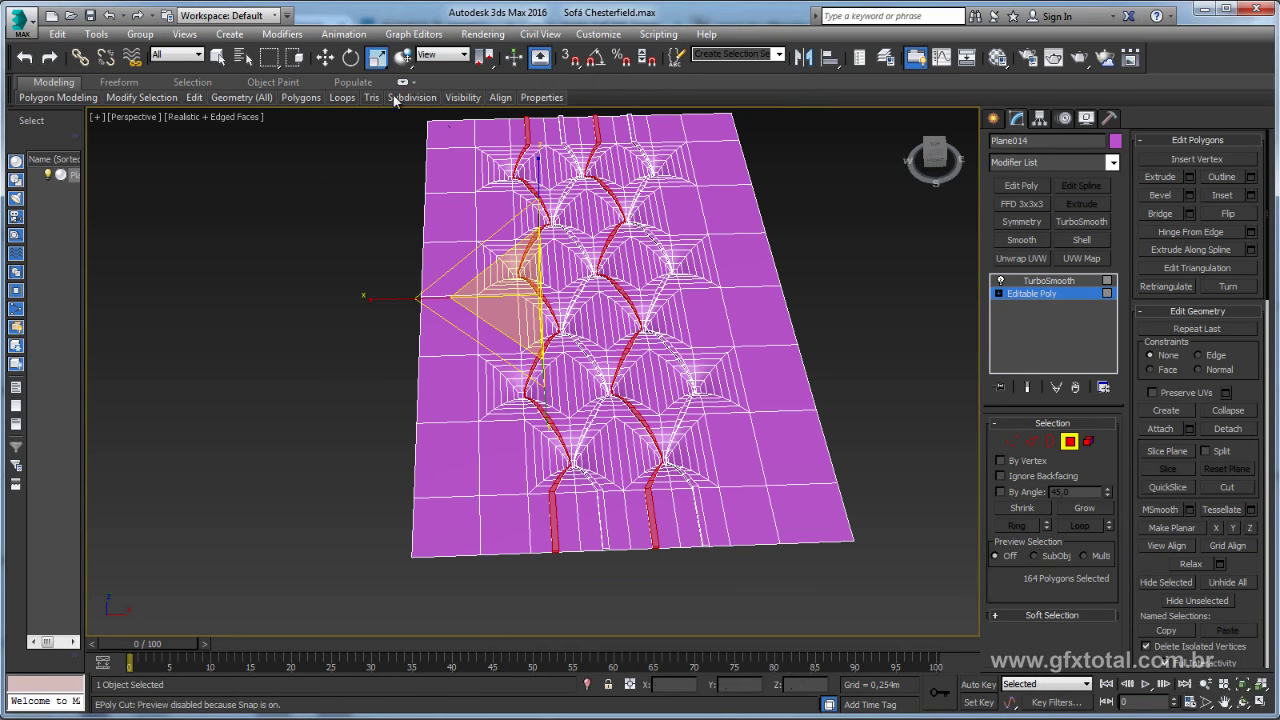
Set the scaling centre and scale the selected pleat strips narrower along X.
left_click_drag(485, 62, 488, 86)
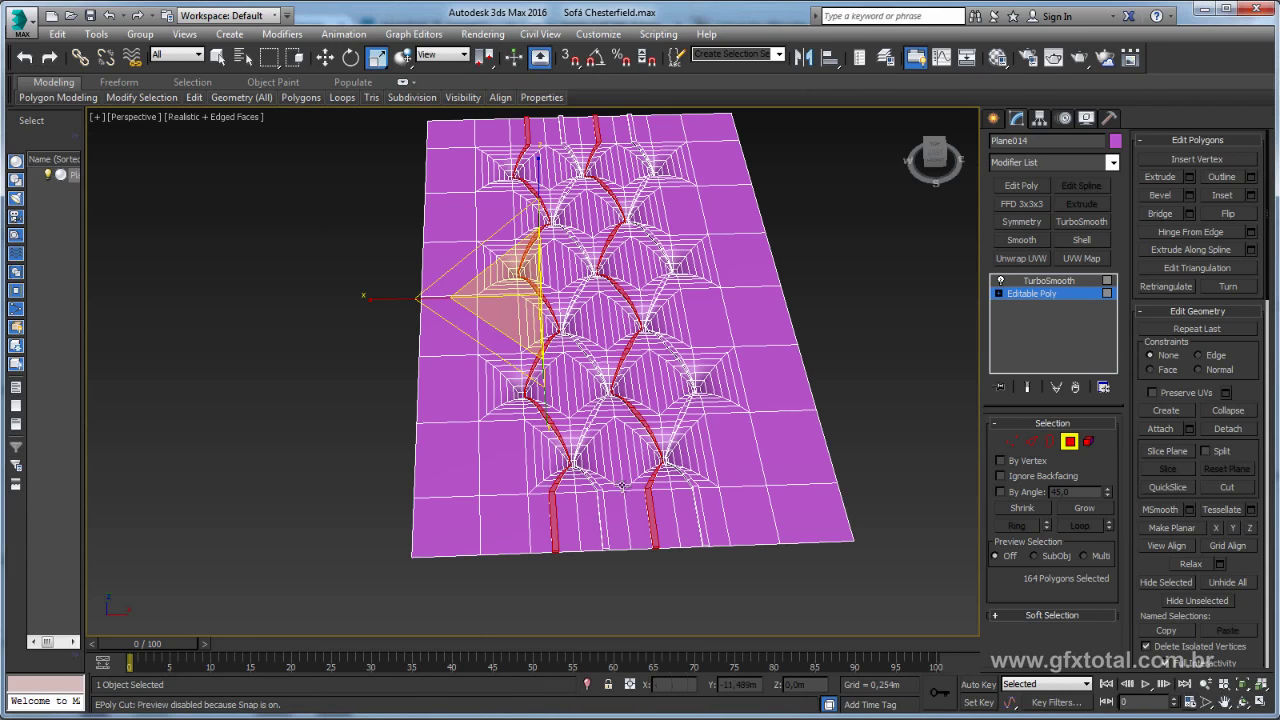
key("alt+c")
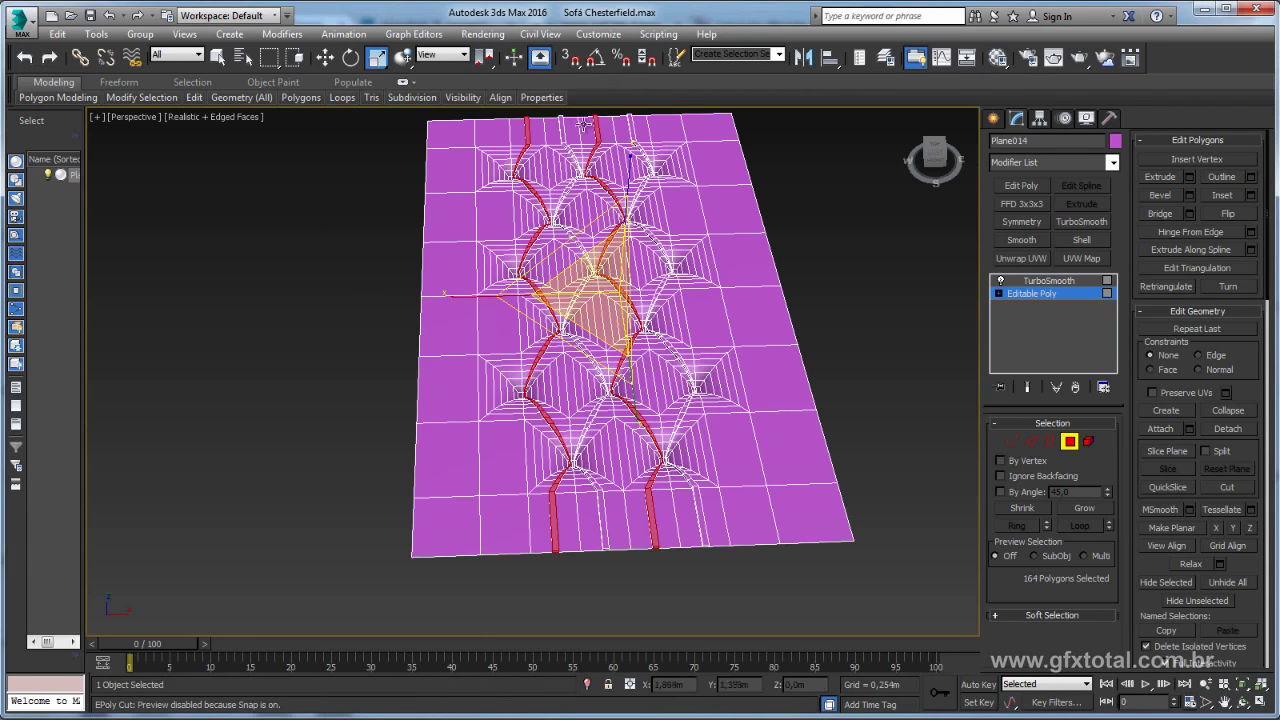
mouse_move(460, 308)
left_mouse_down()
mouse_move(602, 309)
mouse_move(389, 314)
left_mouse_up()
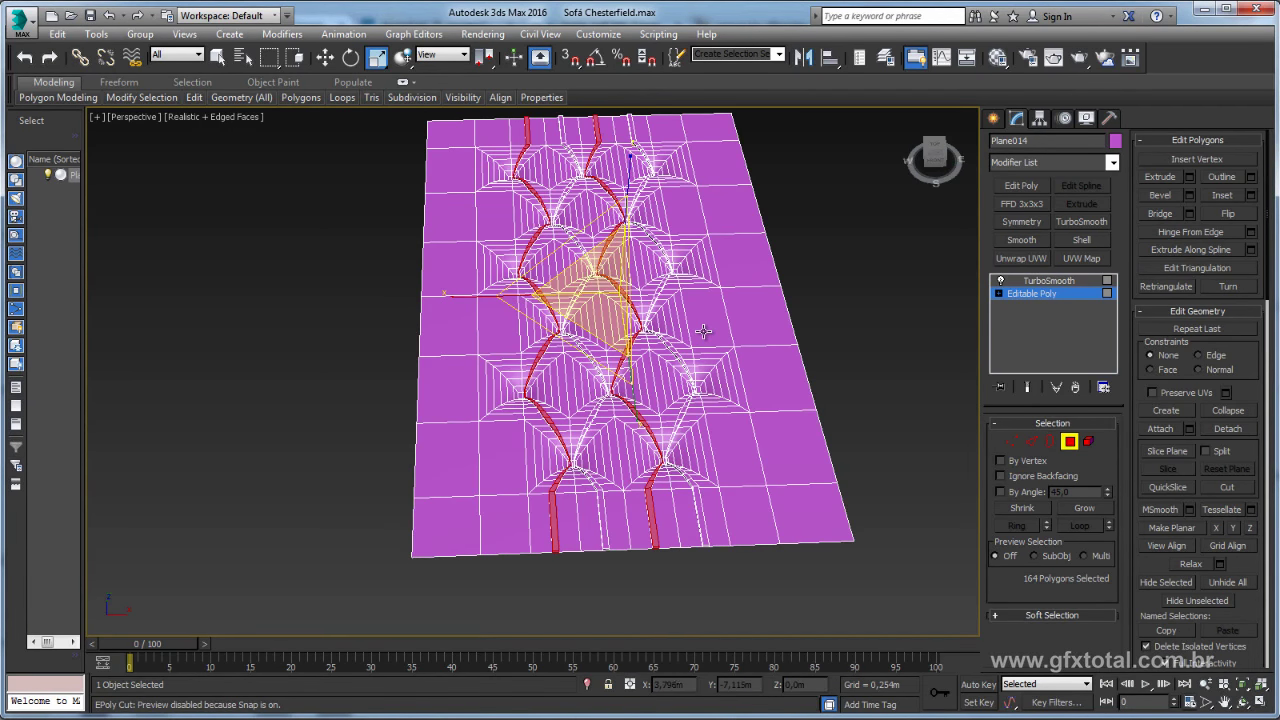
In Top view, frame the tufts beside the strips and squeeze the strips horizontally again.
key("t")
scroll(620, 350, "up", 2)
scroll(611, 366, "up", 2)
scroll(640, 461, "up", 2)
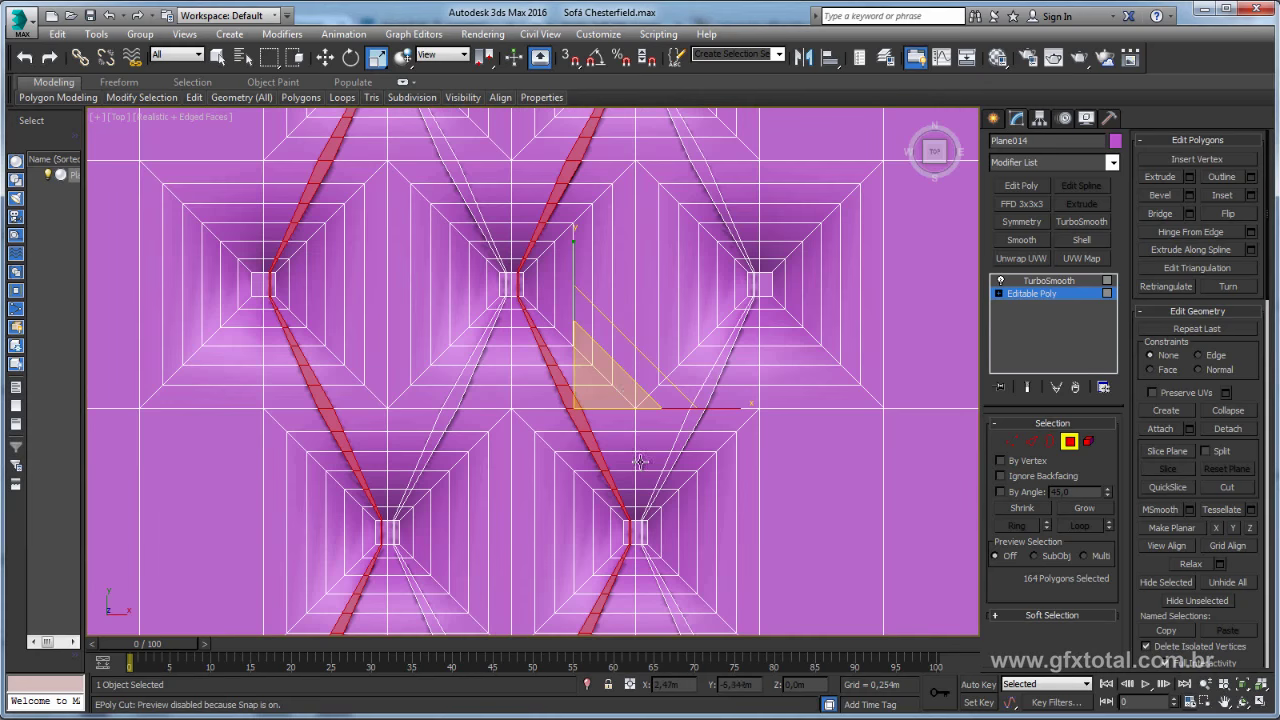
middle_click_drag(640, 461, 572, 441)
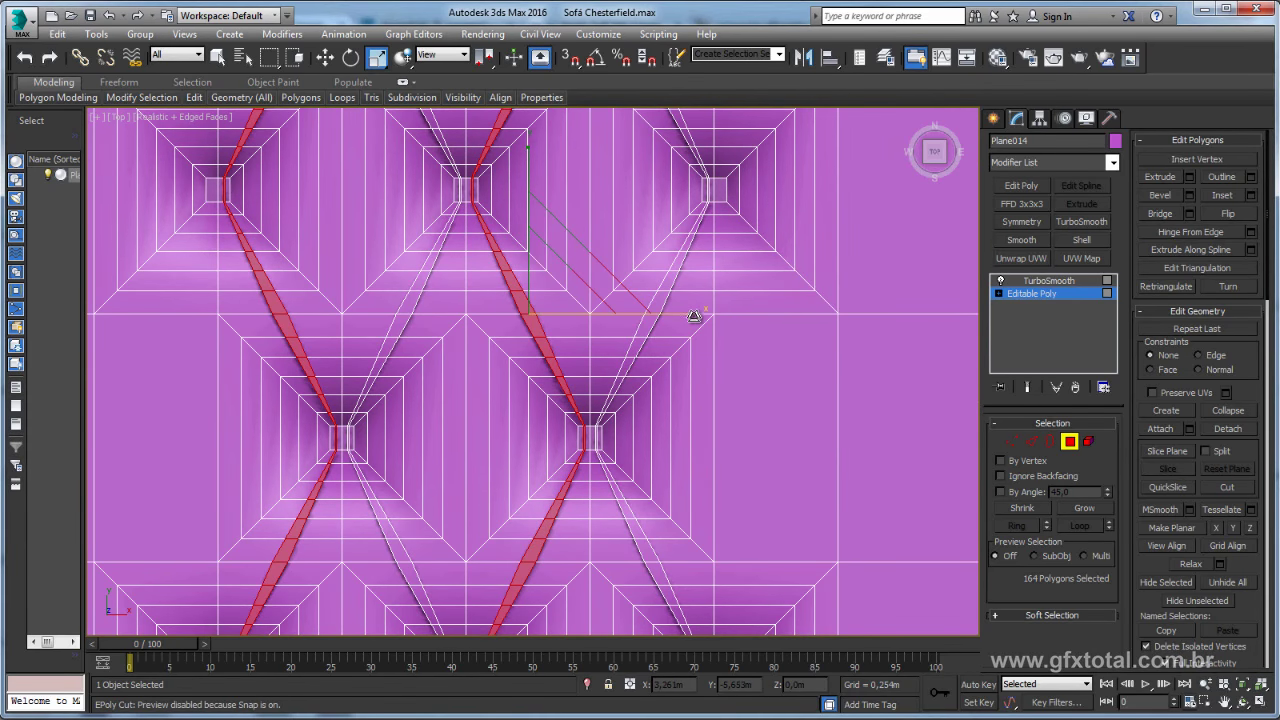
mouse_move(690, 314)
left_mouse_down()
mouse_move(657, 314)
mouse_move(706, 314)
mouse_move(696, 320)
left_mouse_up()
scroll(609, 405, "up", 3)
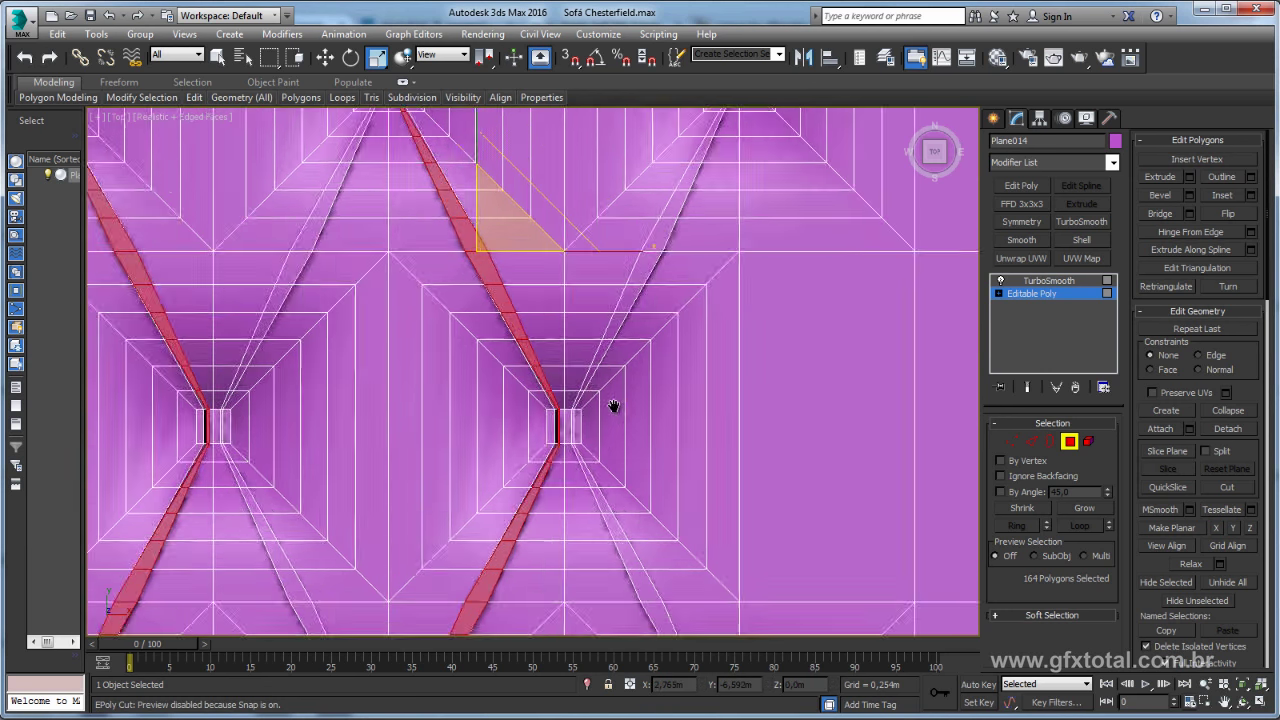
scroll(519, 375, "up", 4)
middle_click_drag(519, 375, 530, 477)
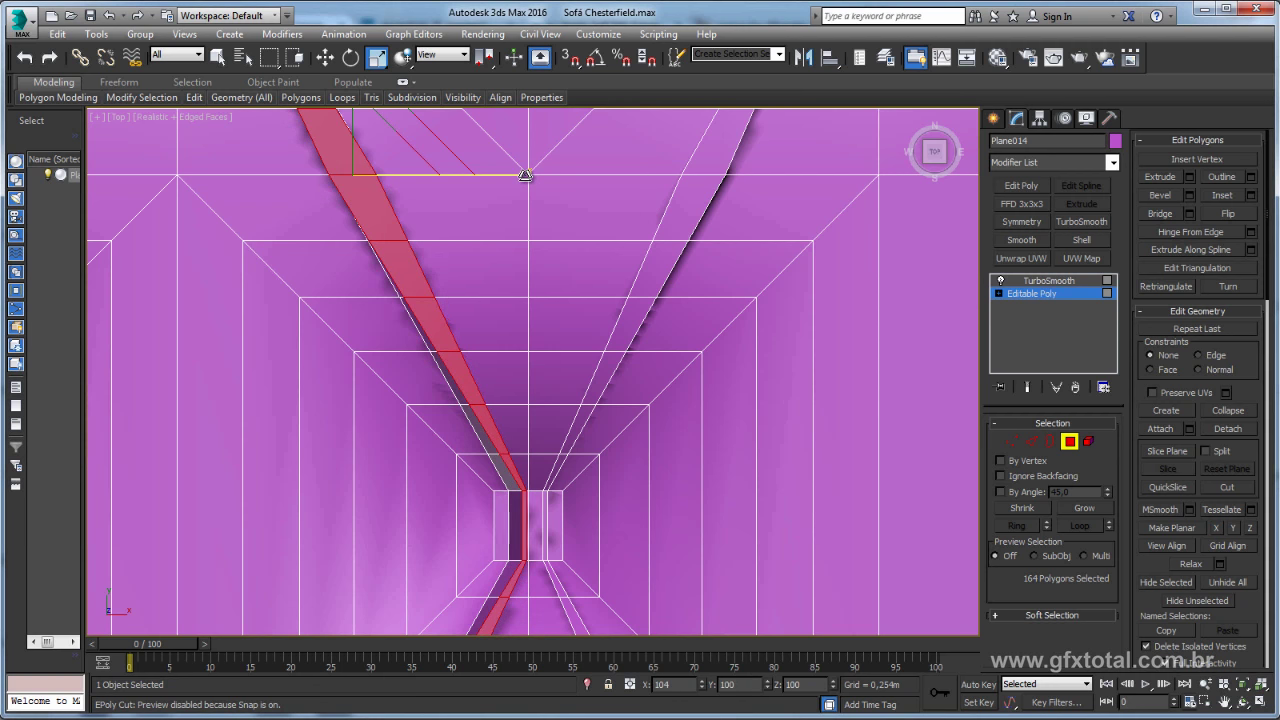
scroll(525, 175, "down", 6)
Check the scaled strips in Perspective from oblique and near top-down angles.
key("p")
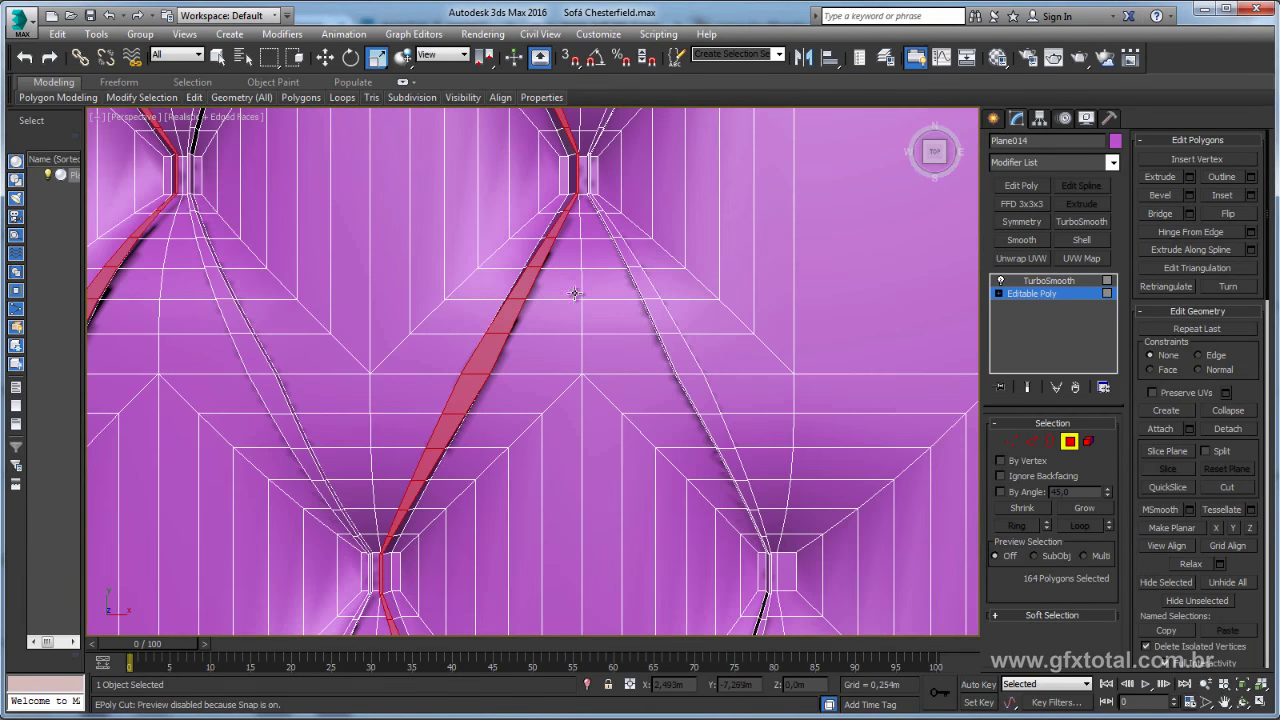
scroll(552, 366, "down", 3)
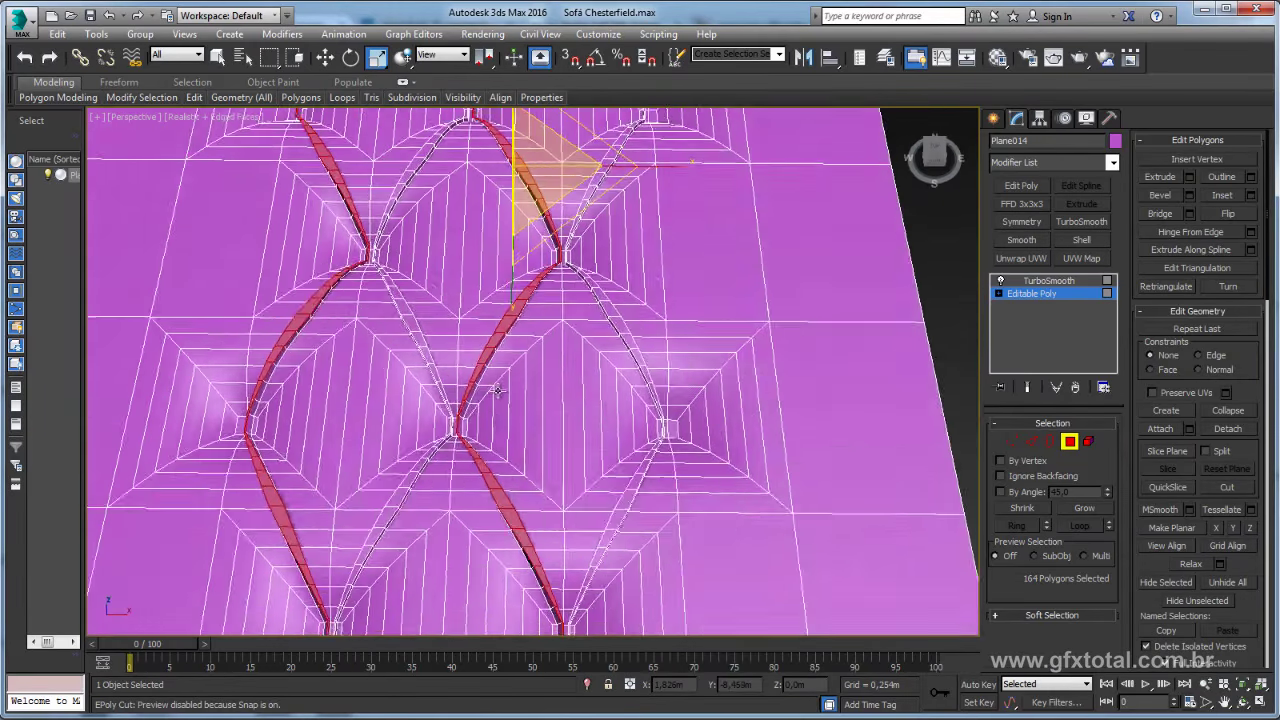
mouse_move(552, 366)
middle_mouse_down("alt")
mouse_move(498, 331)
mouse_move(525, 437)
middle_mouse_up("alt")
scroll(498, 331, "up", 3)
scroll(498, 331, "up", 3)
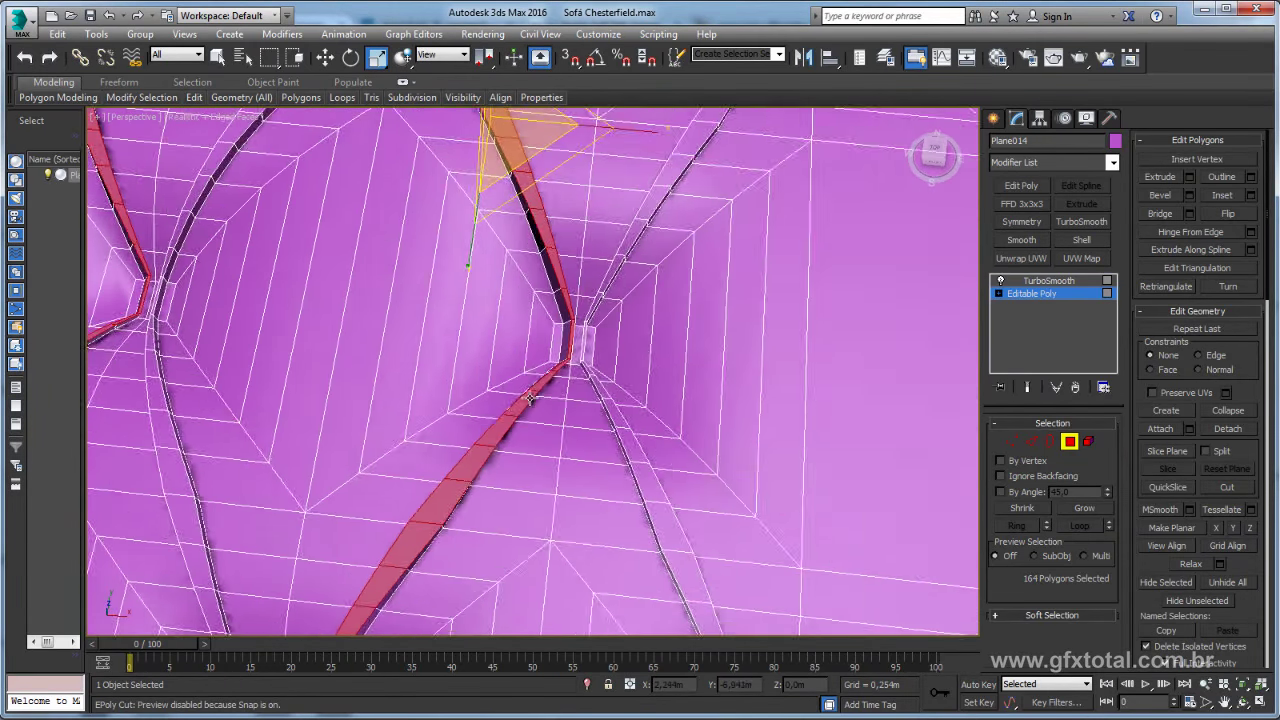
scroll(559, 384, "up", 2)
scroll(588, 346, "up", 2)
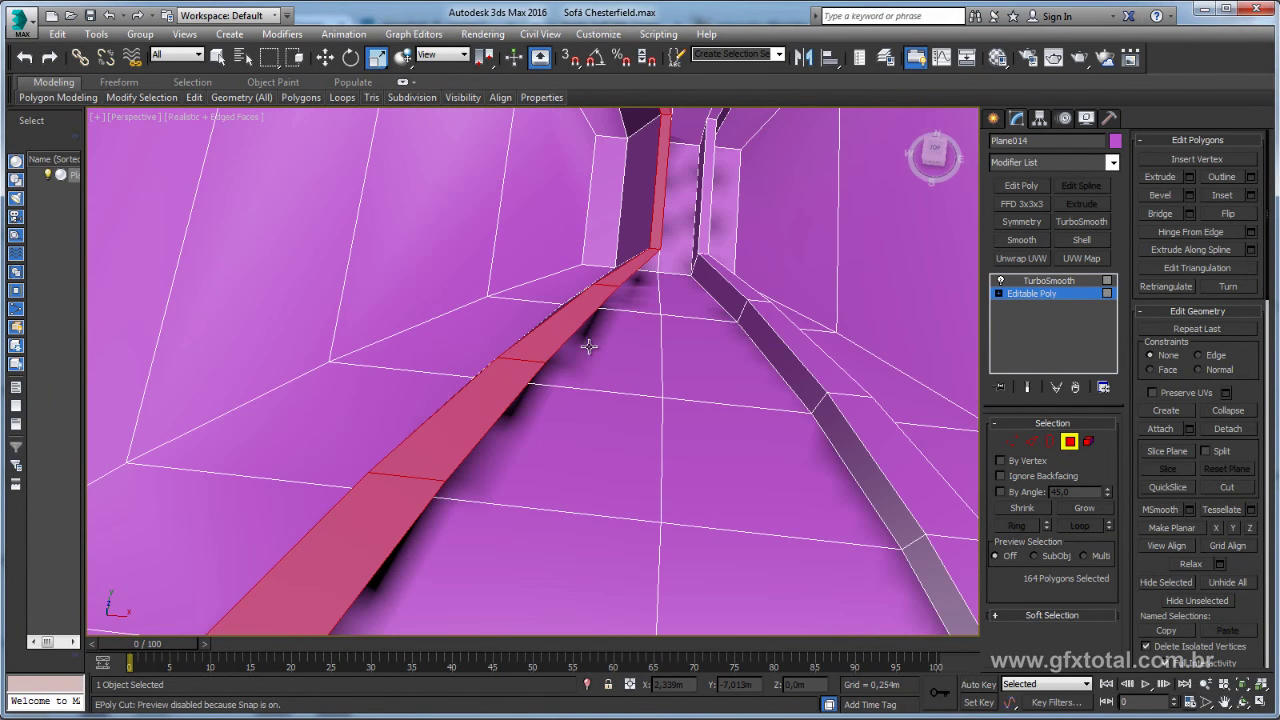
scroll(628, 287, "down", 2)
scroll(598, 330, "down", 2)
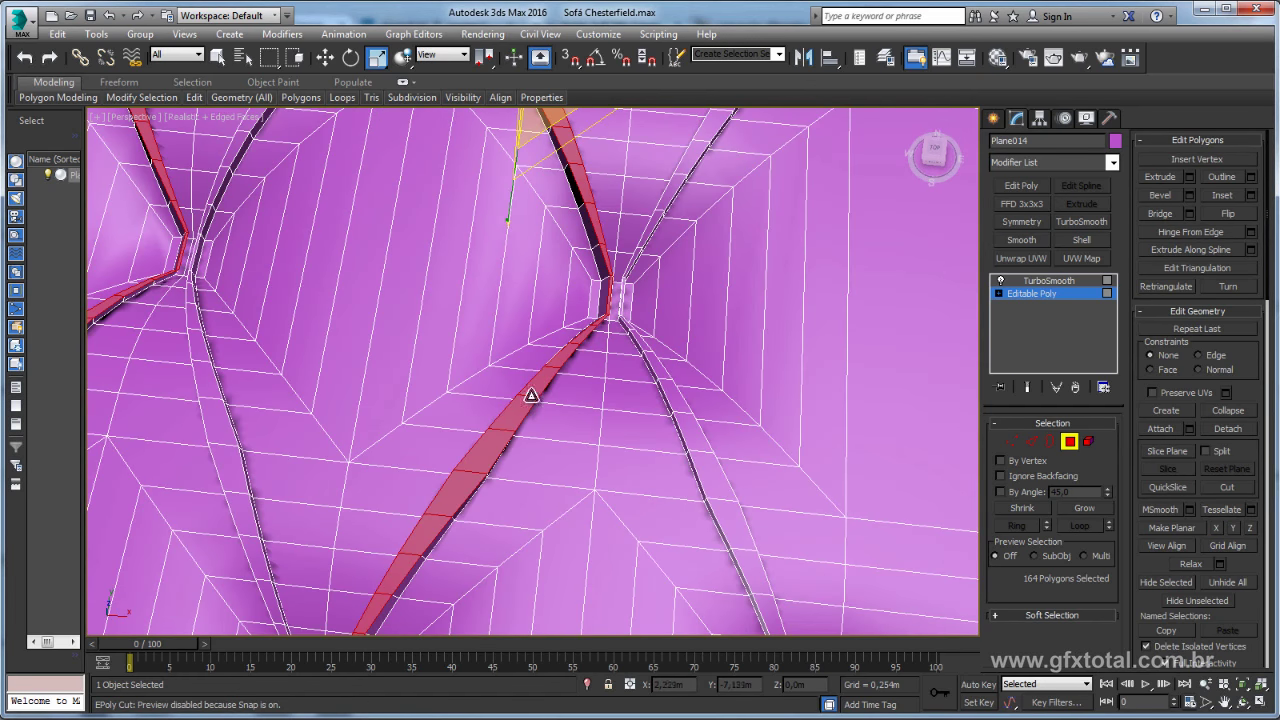
scroll(583, 385, "down", 5)
middle_click_drag(583, 385, 972, 344, "alt")
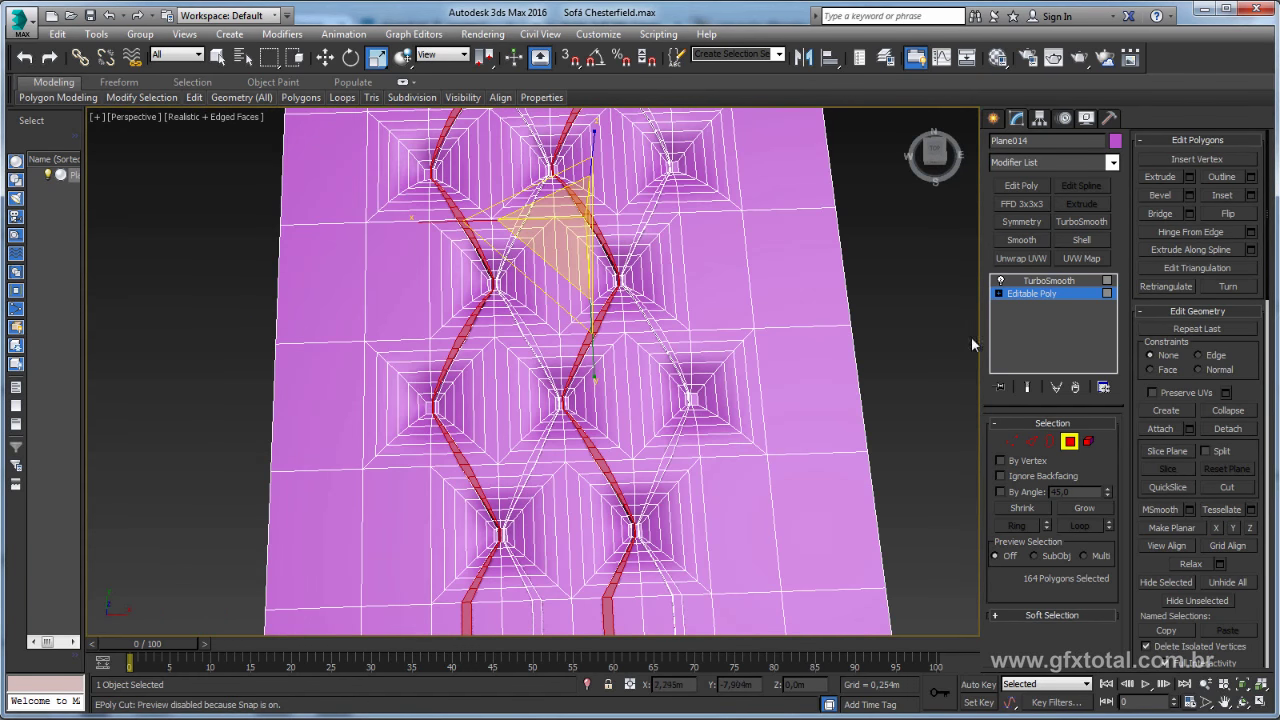
scroll(563, 251, "up", 2)
scroll(503, 449, "up", 3)
scroll(577, 391, "up", 2)
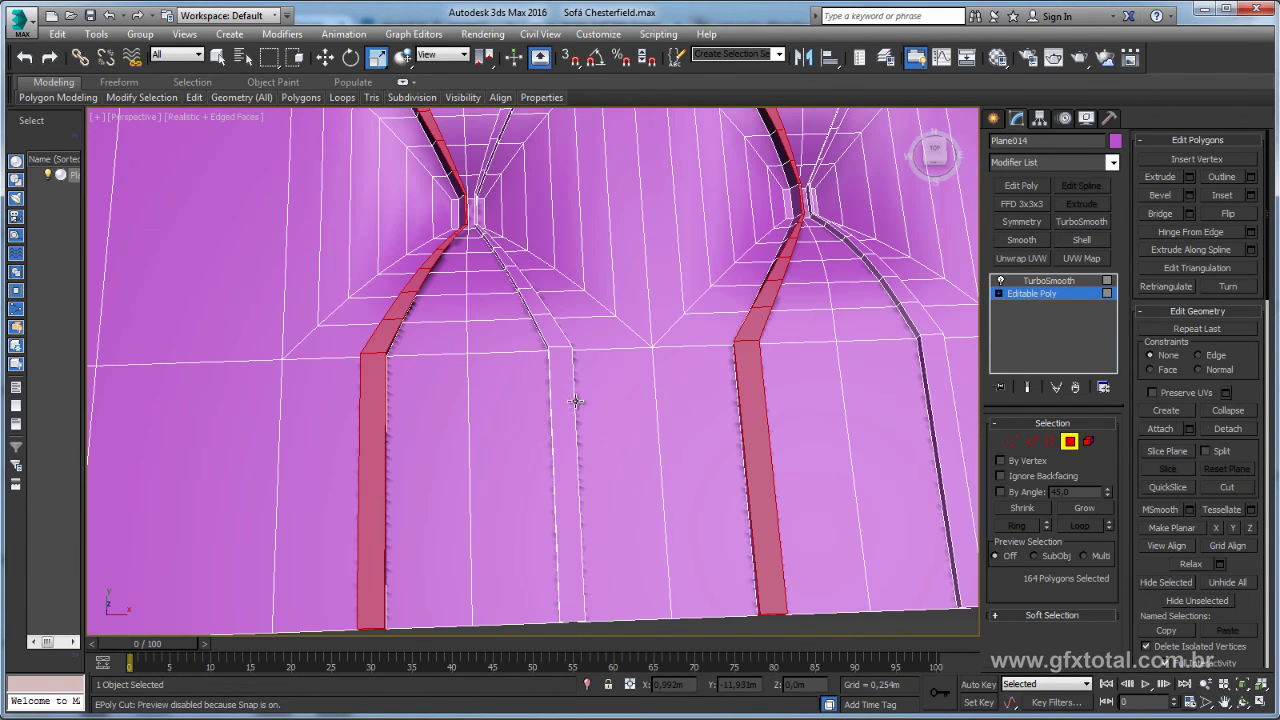
Reselect both pleat strip loops and review them in Top view.
left_click(564, 392)
left_click(547, 335, "shift")
left_click(930, 345, "ctrl")
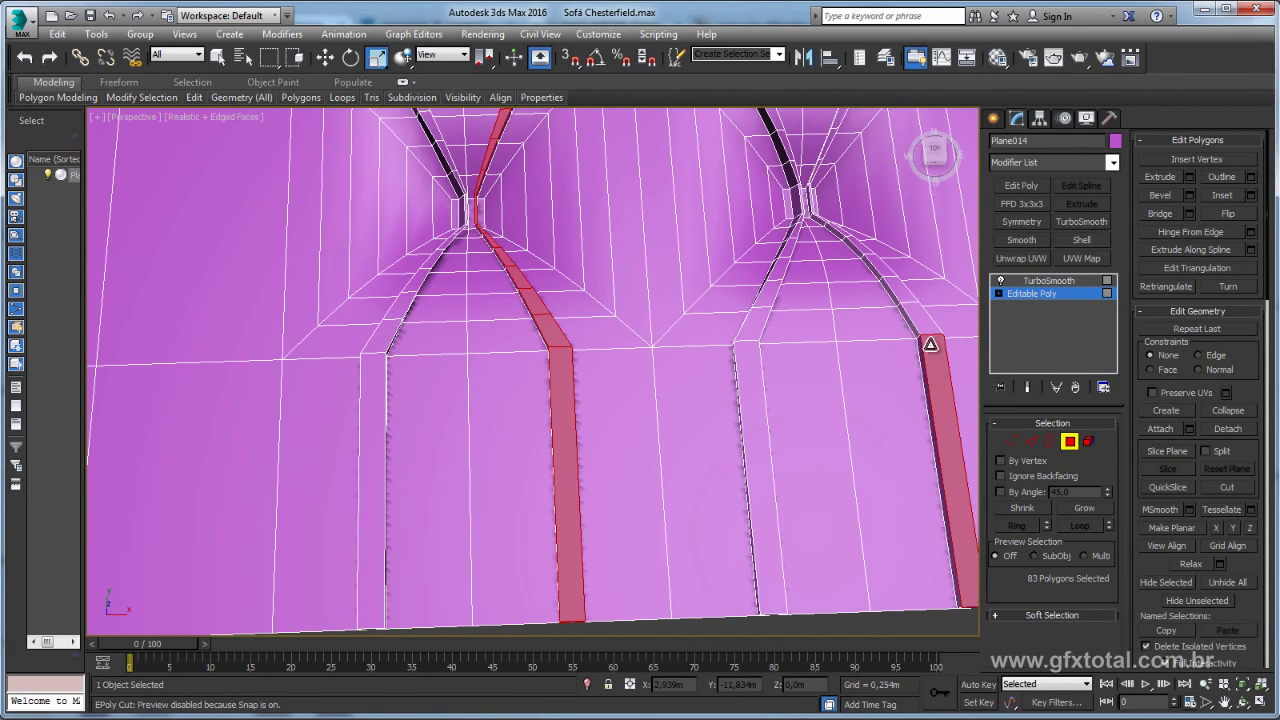
left_click(923, 324, "shift")
middle_click_drag(923, 324, 795, 374, "alt")
key("t")
scroll(795, 374, "up", 3)
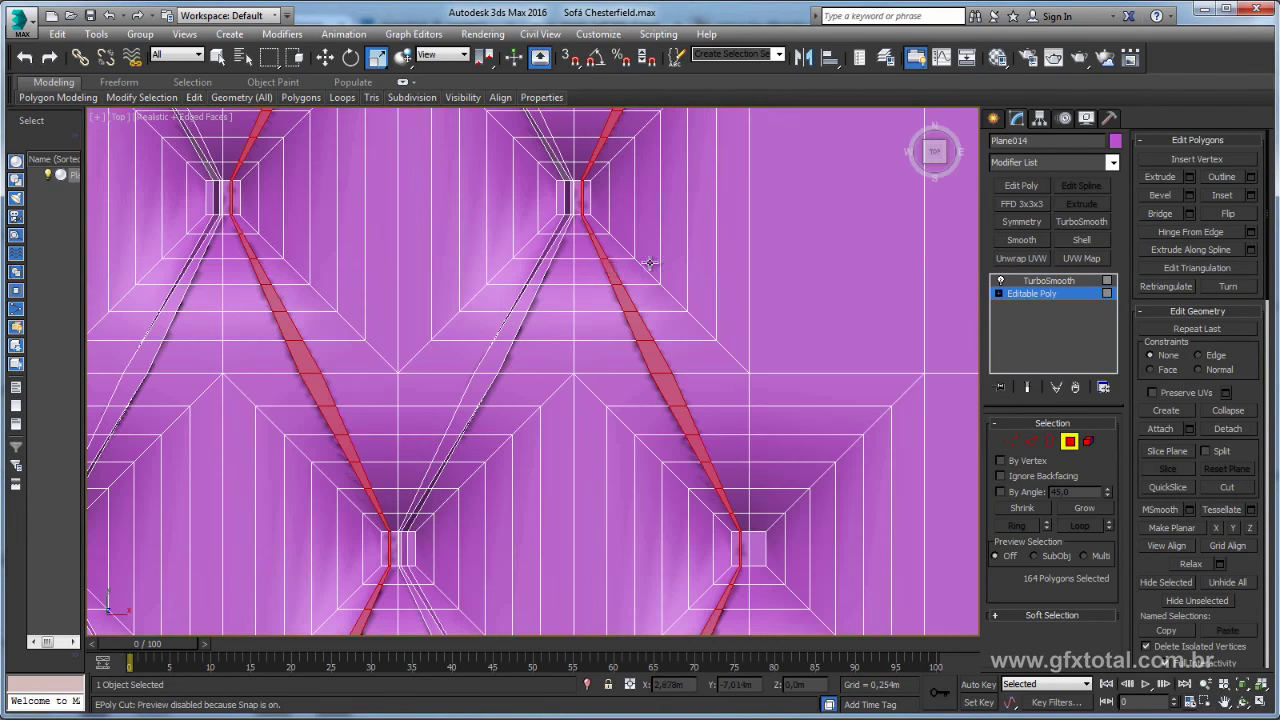
scroll(554, 398, "down", 1)
scroll(554, 398, "up", 2)
scroll(686, 437, "up", 2)
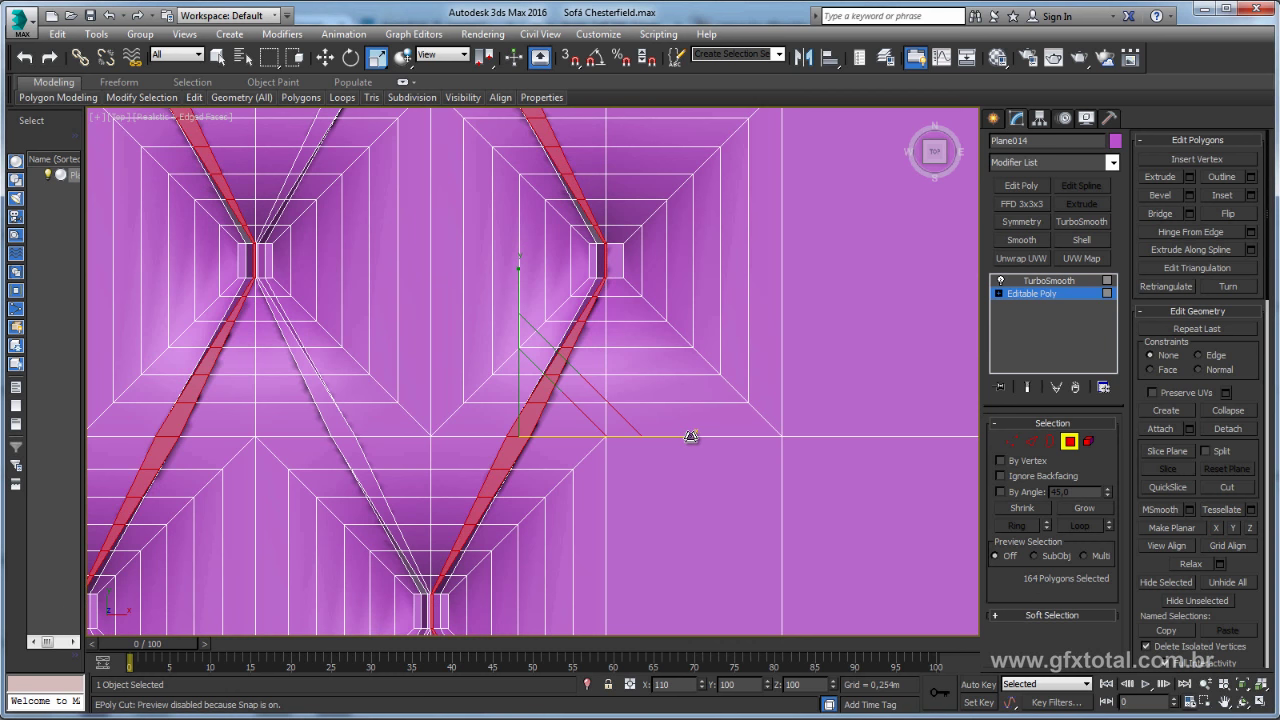
Set viewport shading to Shaded and exit the Polygon sub-object level.
left_click(207, 117)
left_click(265, 155)
scroll(615, 348, "down", 2)
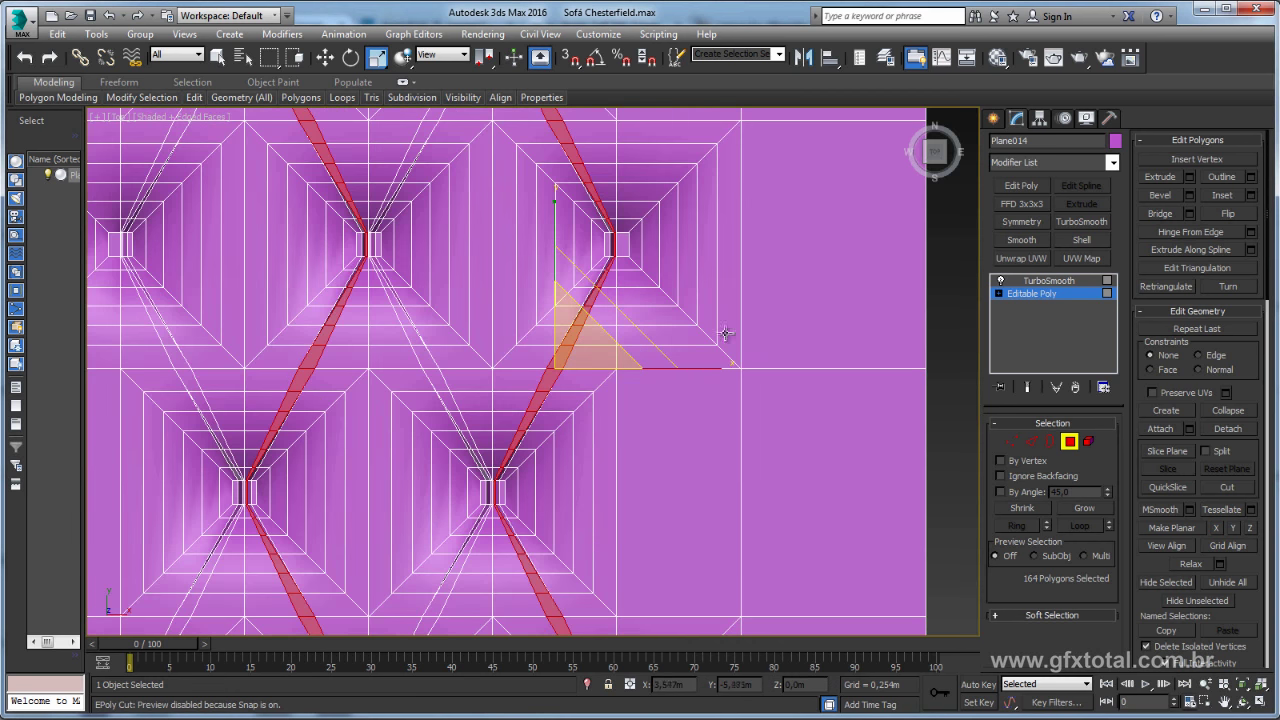
left_click(1030, 293)
middle_click_drag(763, 329, 763, 406)
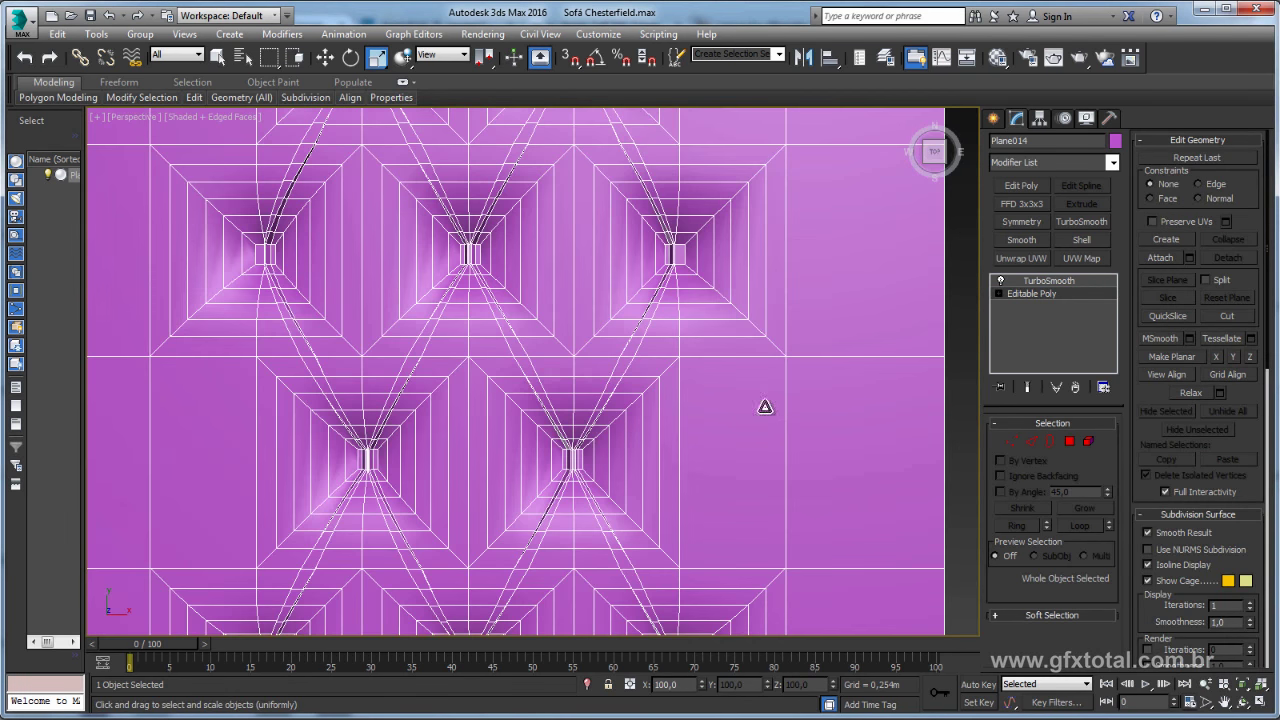
key("p")
Make TurboSmooth current and hide edged faces to view the smoothed diamond tufting.
left_click(1095, 280)
middle_click_drag(700, 300, 714, 357, "alt")
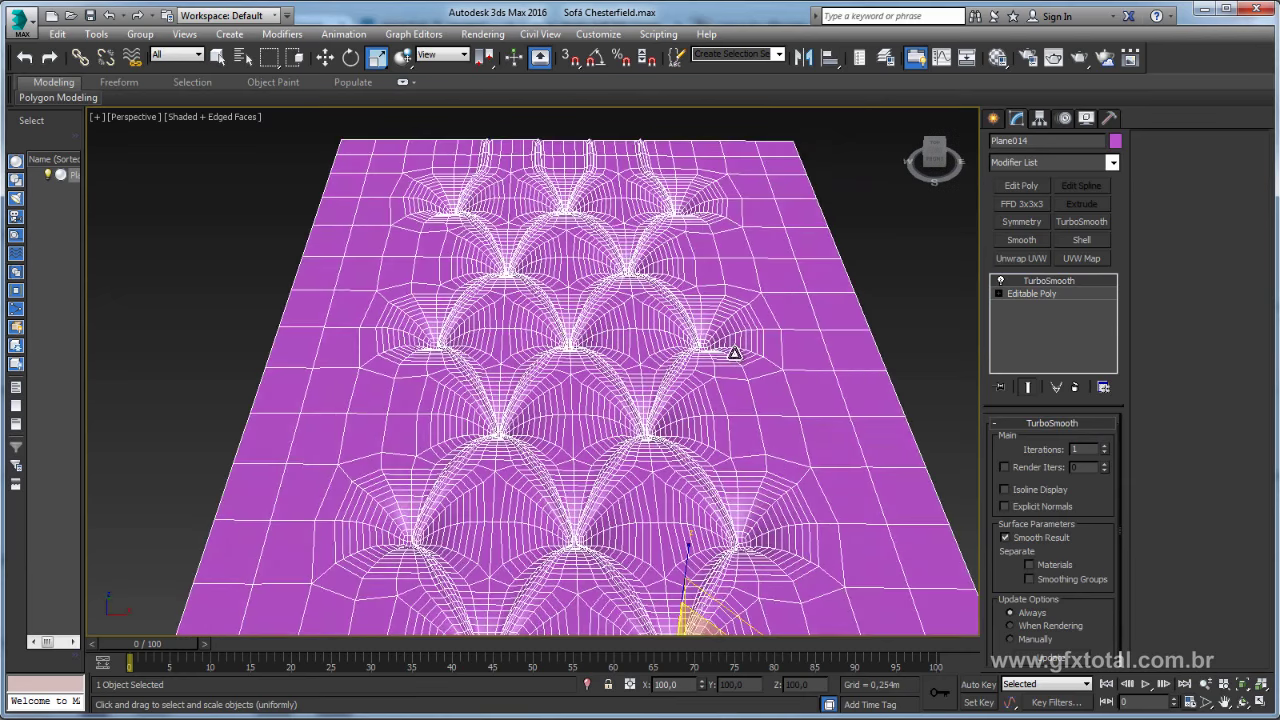
key("F4")
scroll(662, 385, "up", 3)
mouse_move(586, 349)
middle_mouse_down("alt")
mouse_move(609, 417)
mouse_move(583, 460)
mouse_move(540, 291)
mouse_move(723, 234)
mouse_move(718, 356)
mouse_move(597, 263)
mouse_move(606, 234)
mouse_move(646, 246)
mouse_move(595, 313)
mouse_move(609, 223)
mouse_move(603, 343)
mouse_move(609, 229)
mouse_move(540, 466)
mouse_move(557, 271)
mouse_move(580, 240)
middle_mouse_up("alt")
key("alt+Tab")
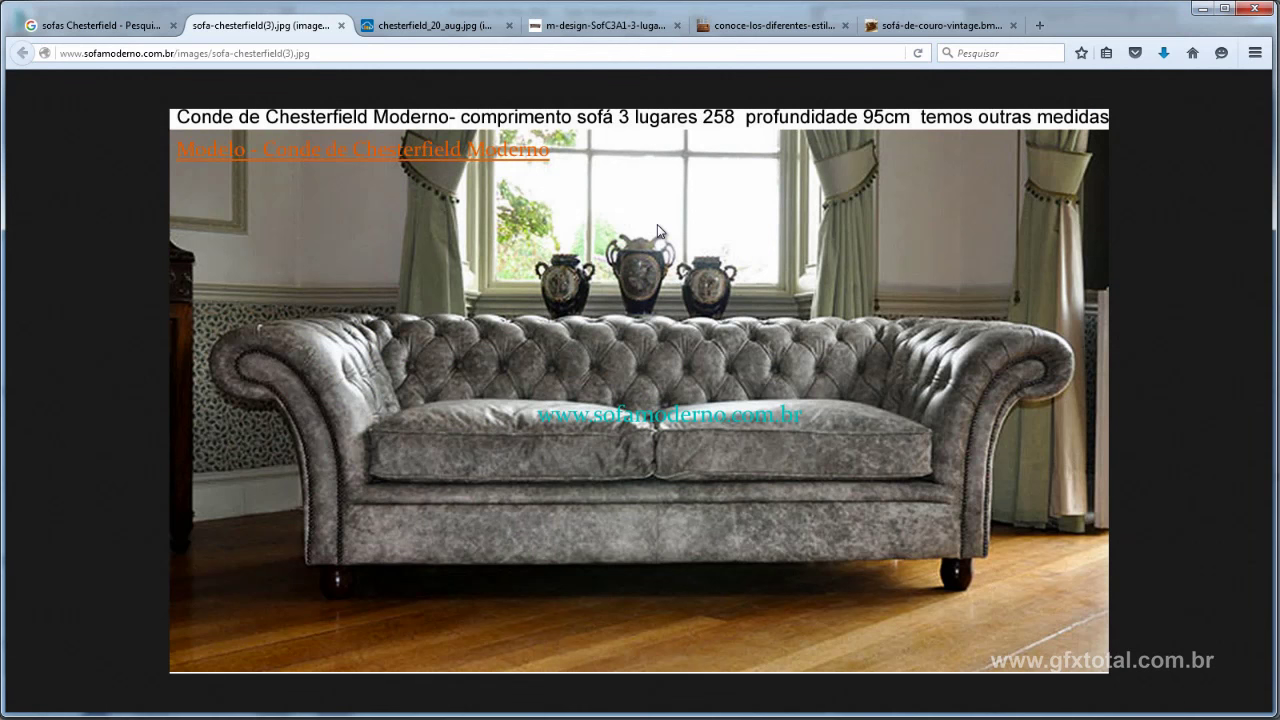
Bring up the sofá-de-couro-vintage.bmp brown leather Chesterfield reference photo in Firefox.
left_click(913, 27)
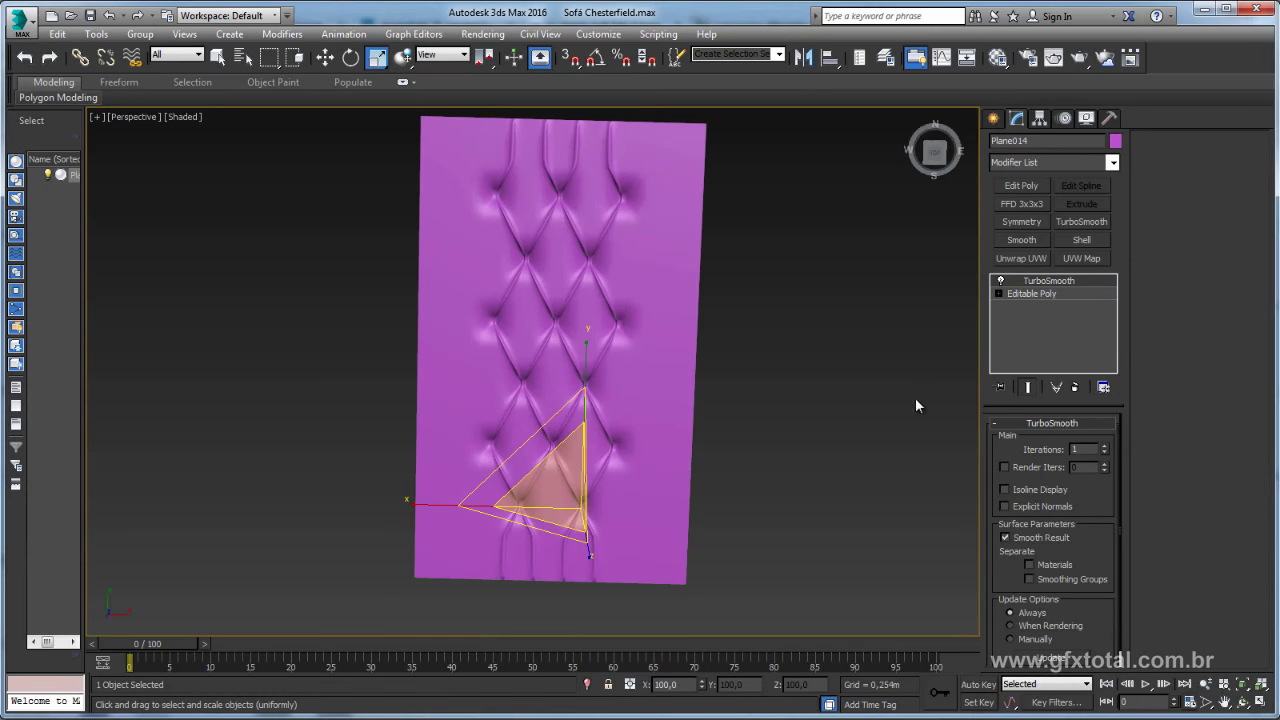
mouse_move(915, 397)
middle_mouse_down("alt")
mouse_move(734, 333)
mouse_move(794, 286)
mouse_move(776, 356)
middle_mouse_up("alt")
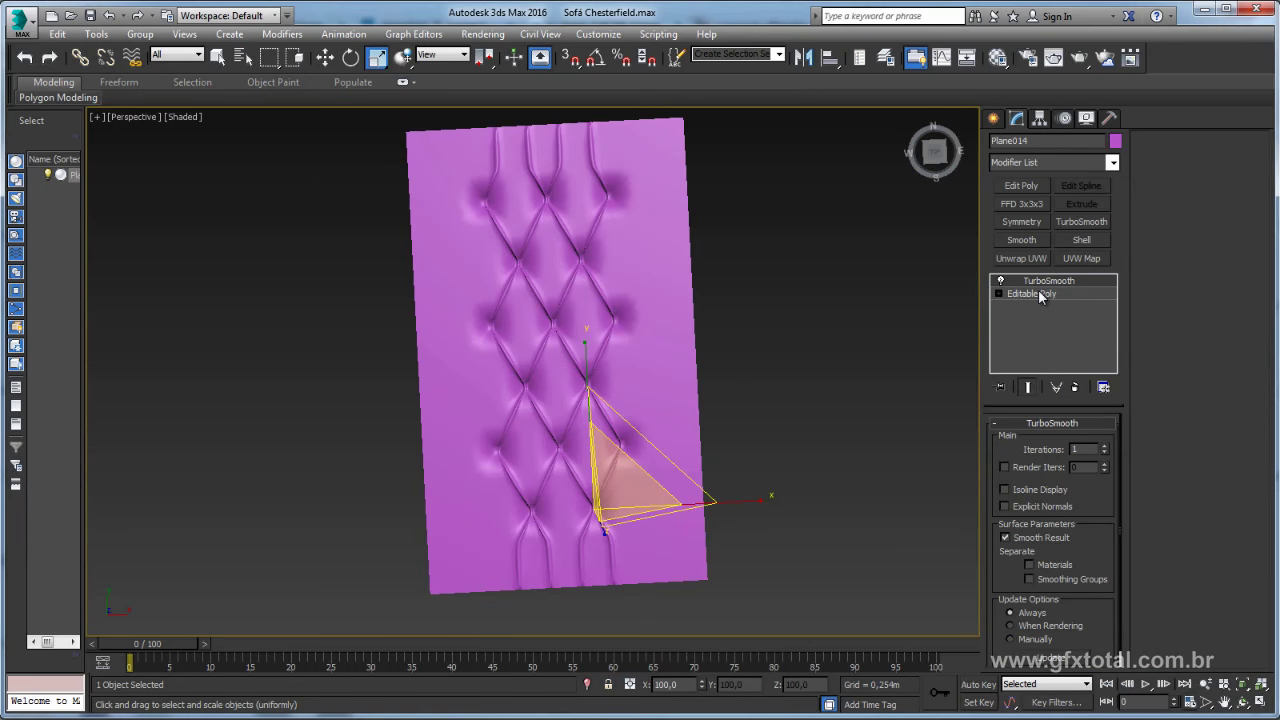
Turn edged faces back on and open Plane014's Editable Poly at Vertex level.
left_click(1038, 291)
left_click(1040, 281)
middle_click_drag(760, 289, 760, 335)
key("F4")
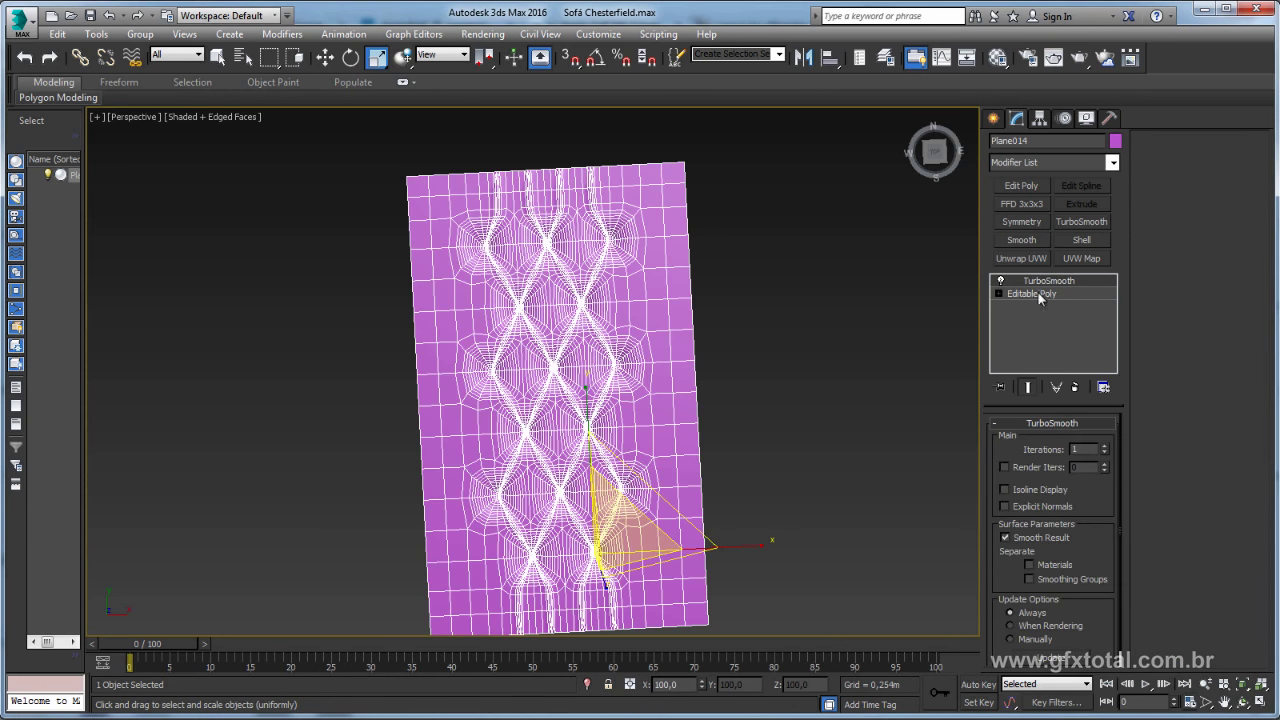
left_click(997, 293)
left_click(1036, 308)
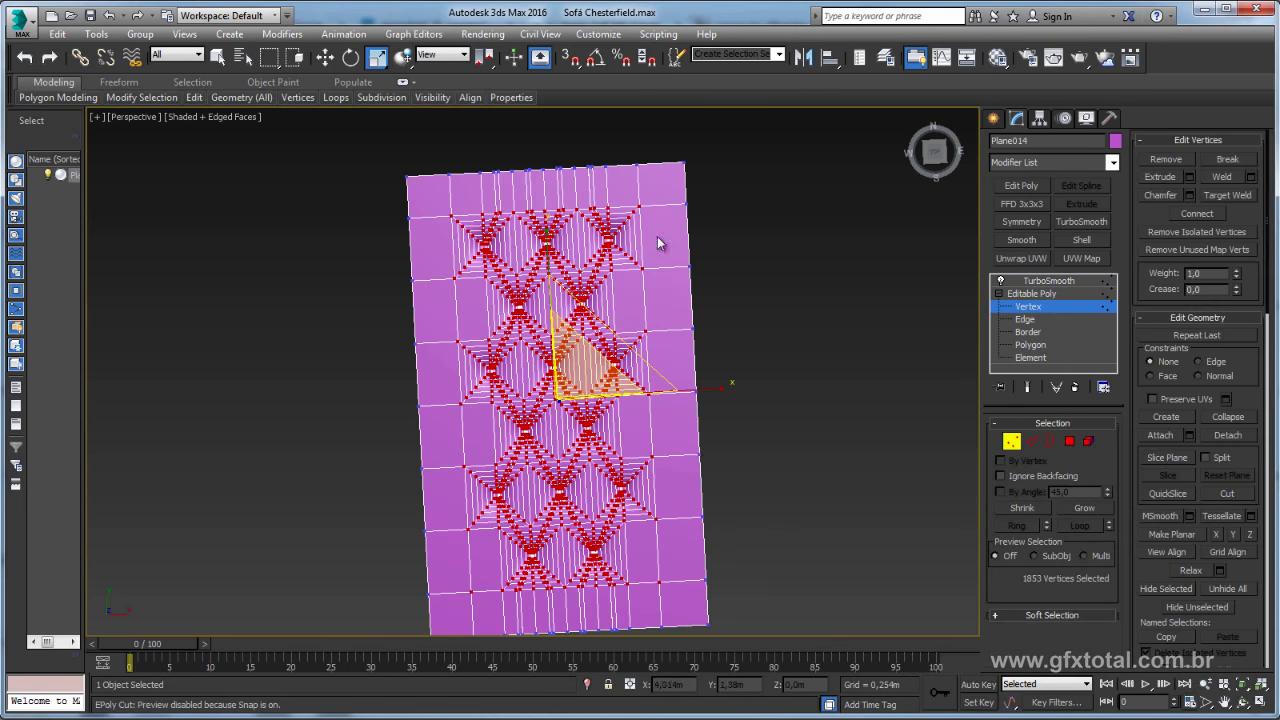
Switch to Polygon level and select the end faces of three pleat strips at the border.
middle_click_drag(657, 236, 687, 383, "alt")
middle_click_drag(733, 480, 641, 433, "alt")
scroll(601, 409, "up", 3)
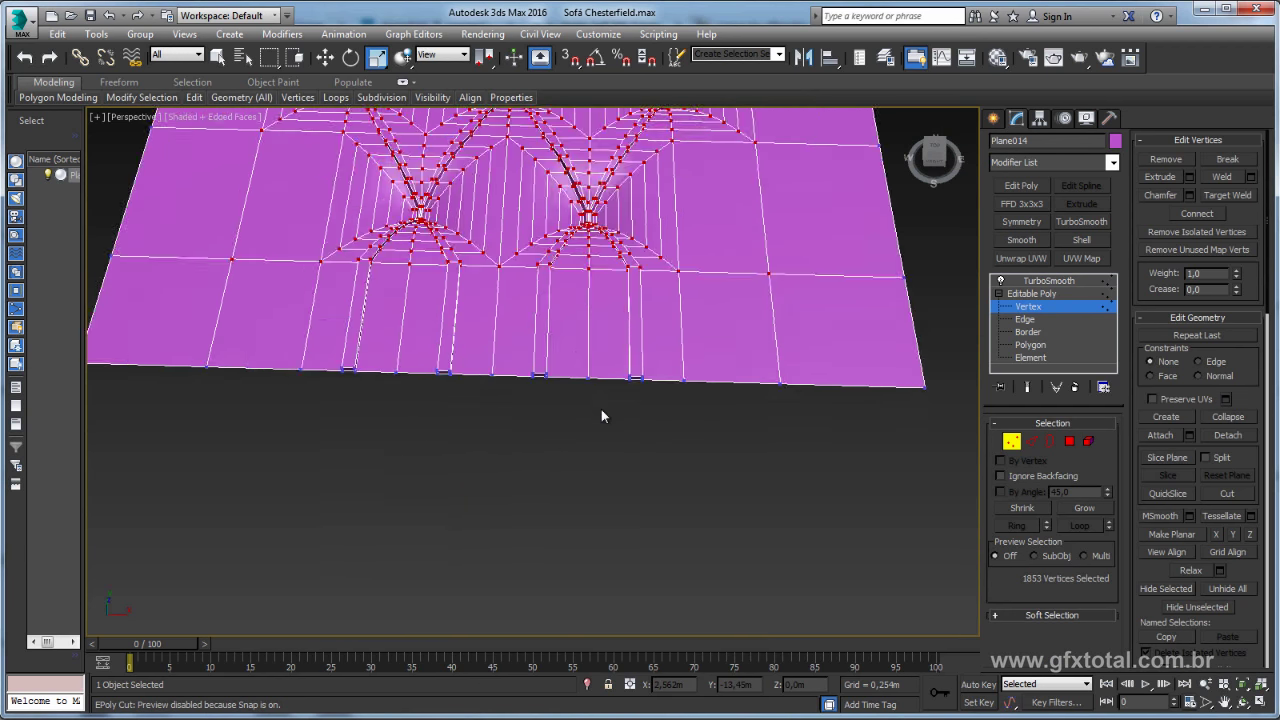
scroll(697, 400, "up", 2)
left_click(1069, 441)
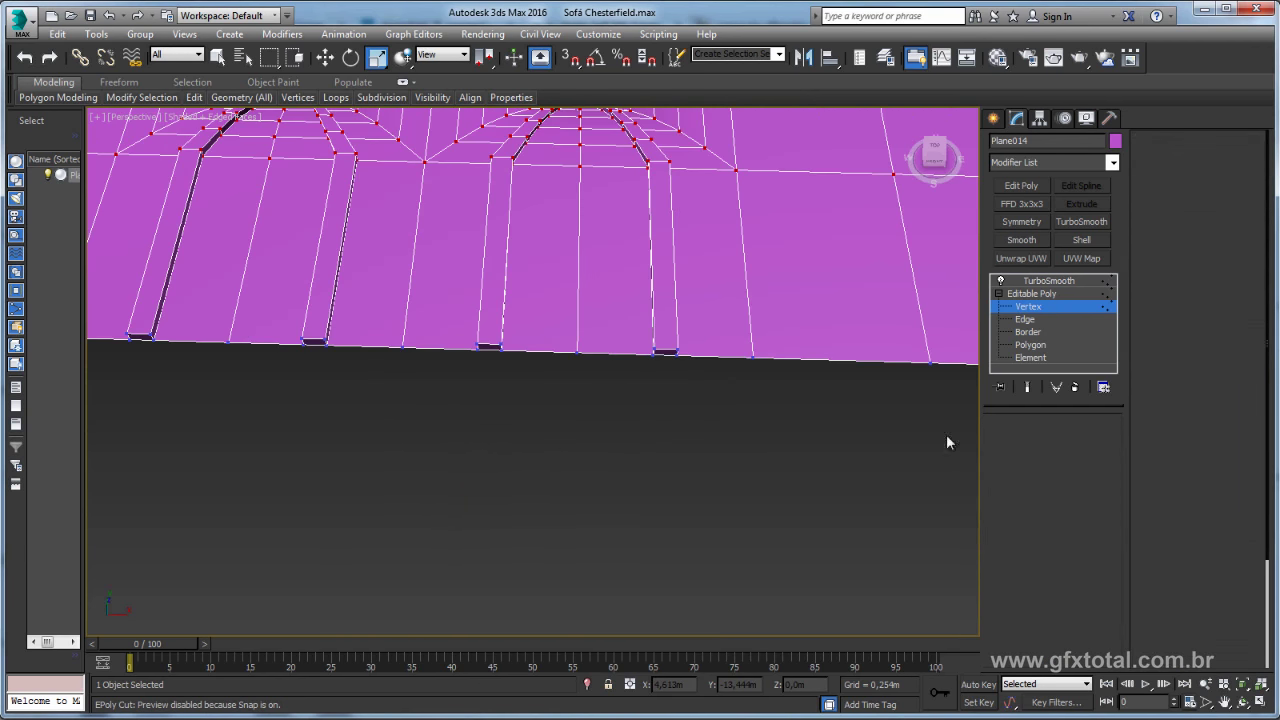
left_click(667, 354)
left_click(490, 349, "ctrl")
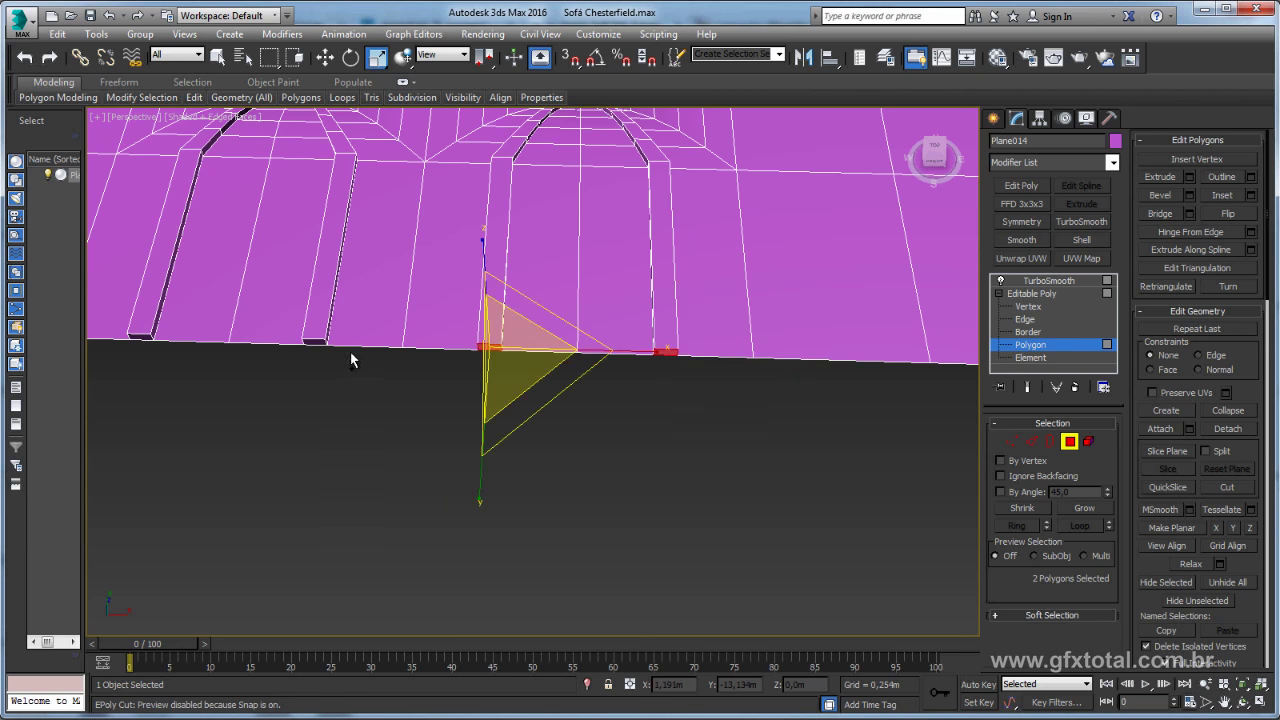
left_click(316, 344, "ctrl")
Clear the selection, view the front edge from below and select two top border polygons.
middle_click_drag(316, 344, 406, 358)
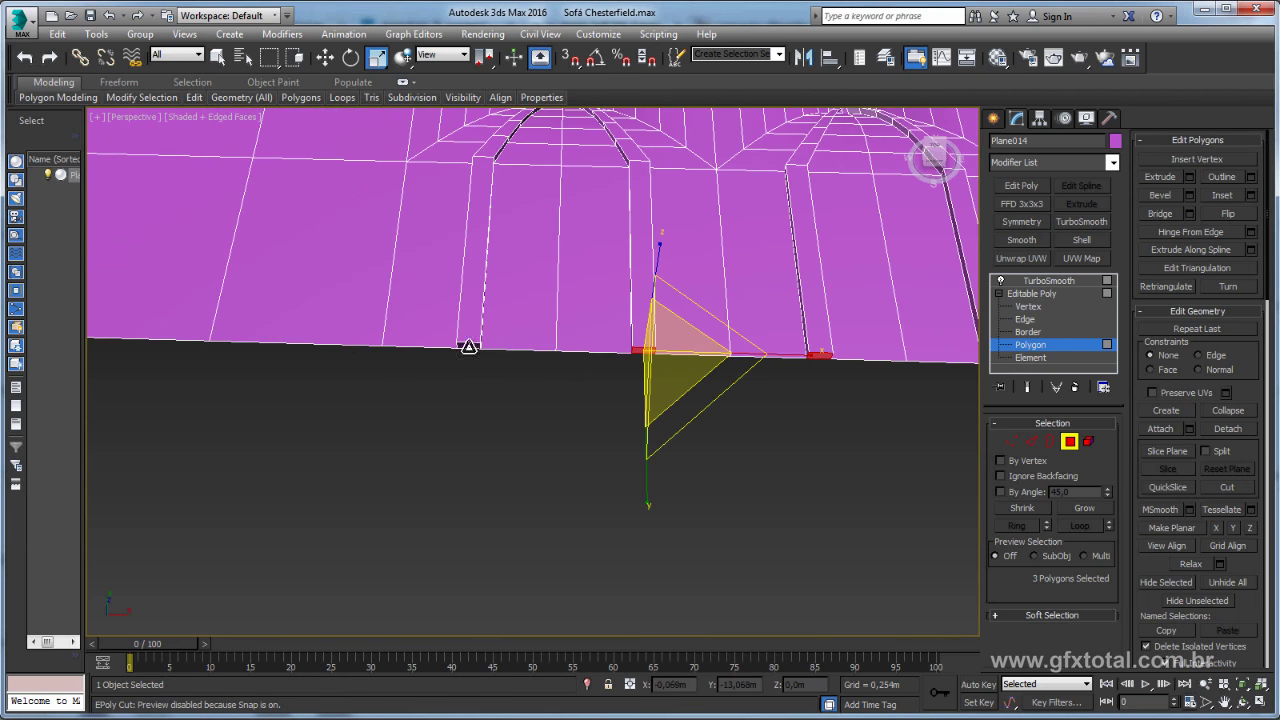
scroll(468, 347, "down", 3)
middle_click_drag(529, 380, 571, 414, "alt")
left_click(640, 400)
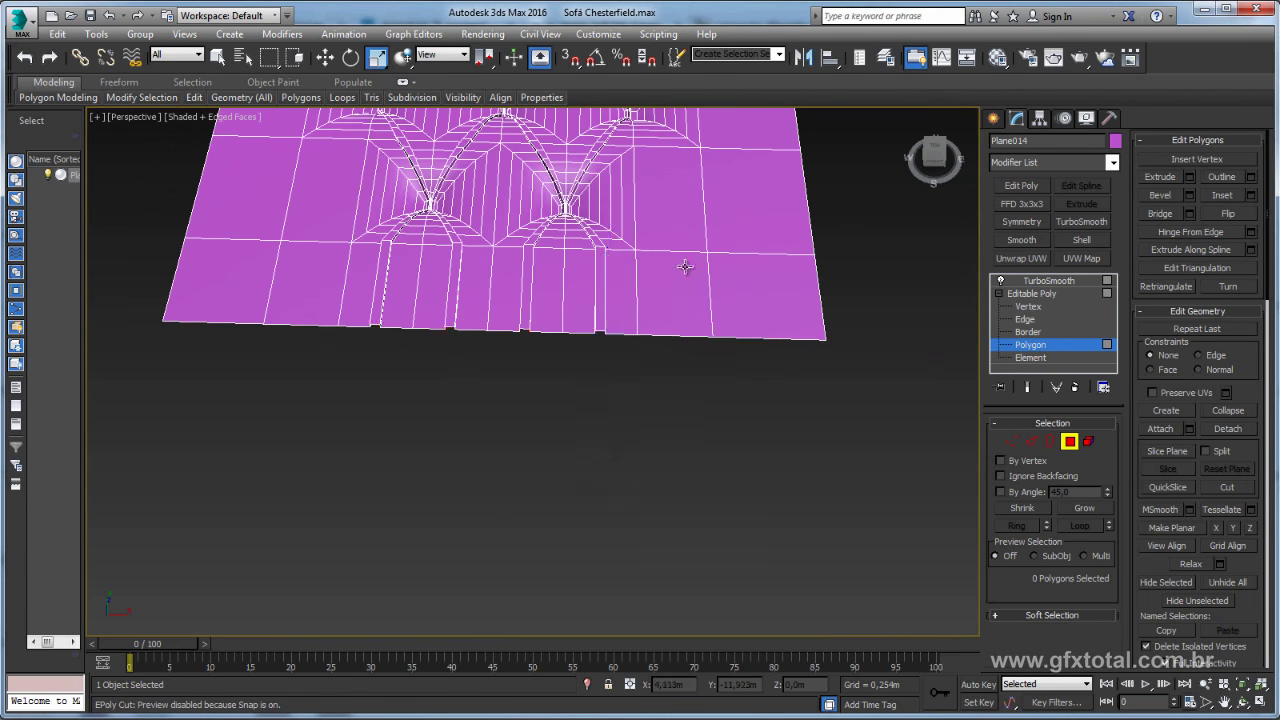
middle_click_drag(685, 266, 650, 372, "alt")
scroll(620, 390, "up", 5)
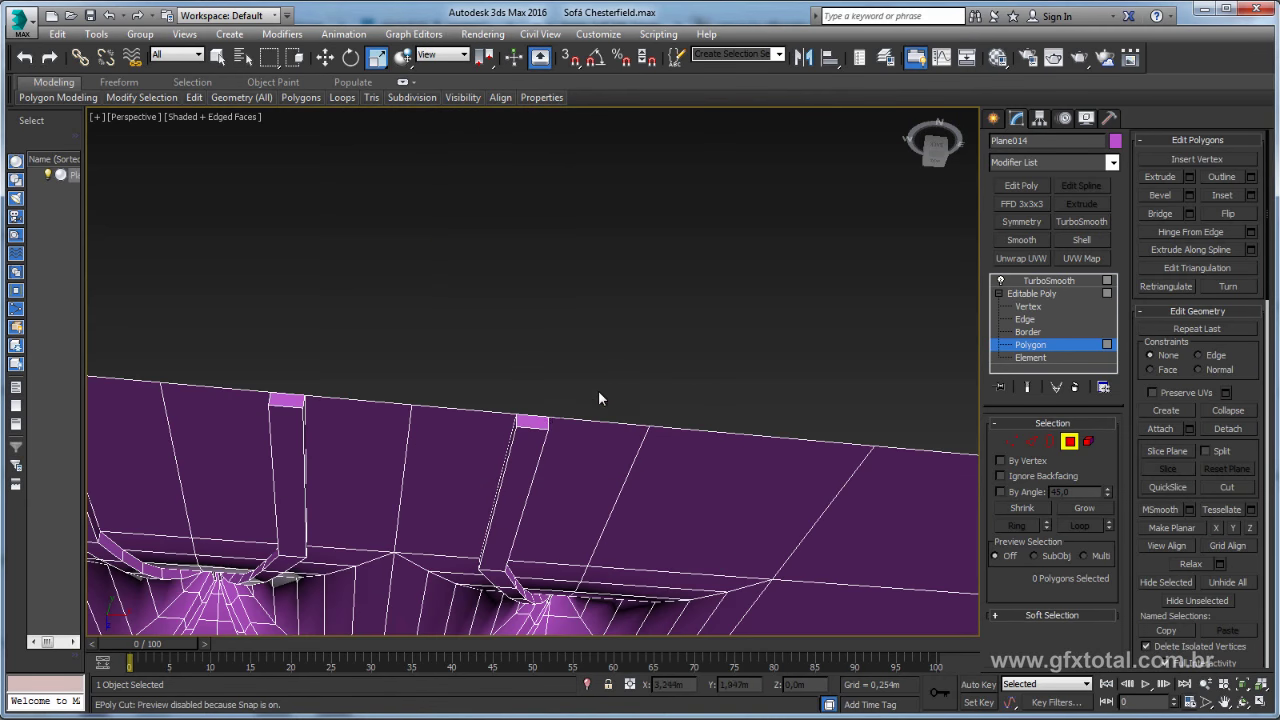
left_click(541, 419)
left_click(287, 401, "ctrl")
Add more border polygons along the panel's edge, then clear the polygon selection.
middle_click_drag(287, 401, 470, 392)
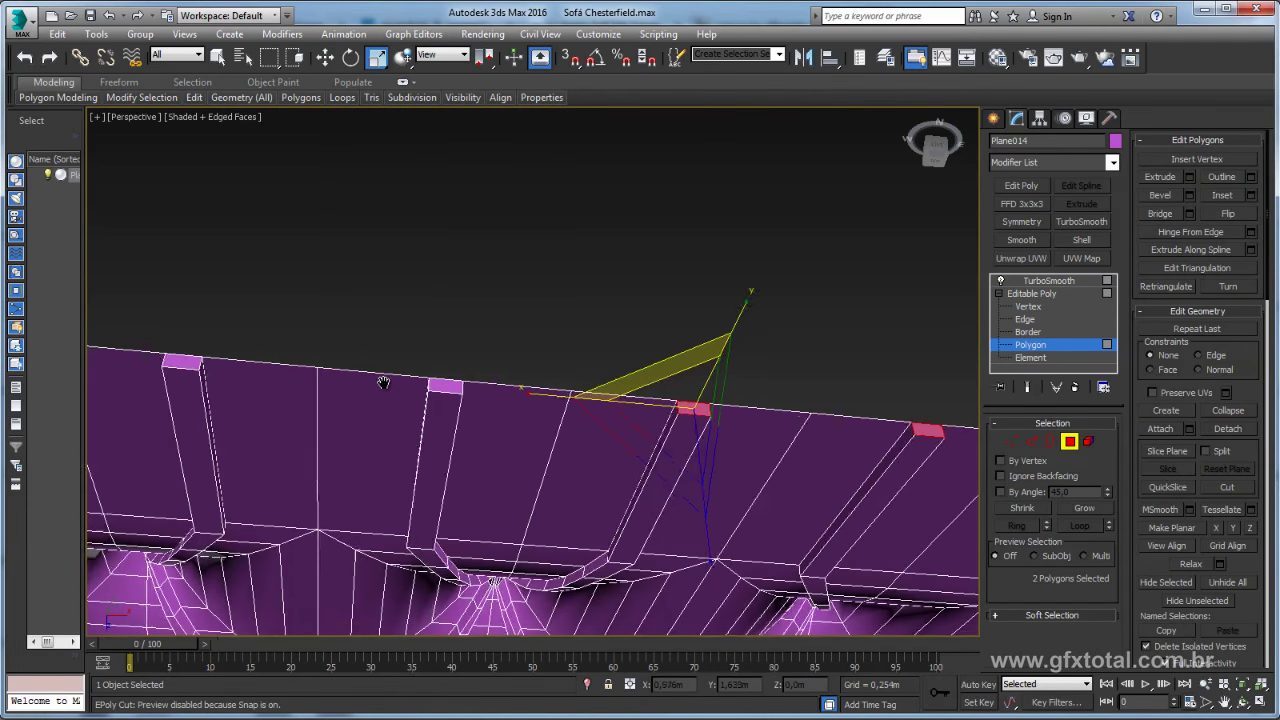
left_click(466, 391, "ctrl")
left_click(215, 372, "ctrl")
mouse_move(215, 372)
middle_mouse_down()
mouse_move(355, 397)
mouse_move(340, 424)
mouse_move(383, 432)
middle_mouse_up()
scroll(355, 397, "down", 4)
left_click(551, 391)
scroll(406, 414, "up", 5)
Switch to Edge level and select the notch edges along the panel's border.
left_click(1014, 441)
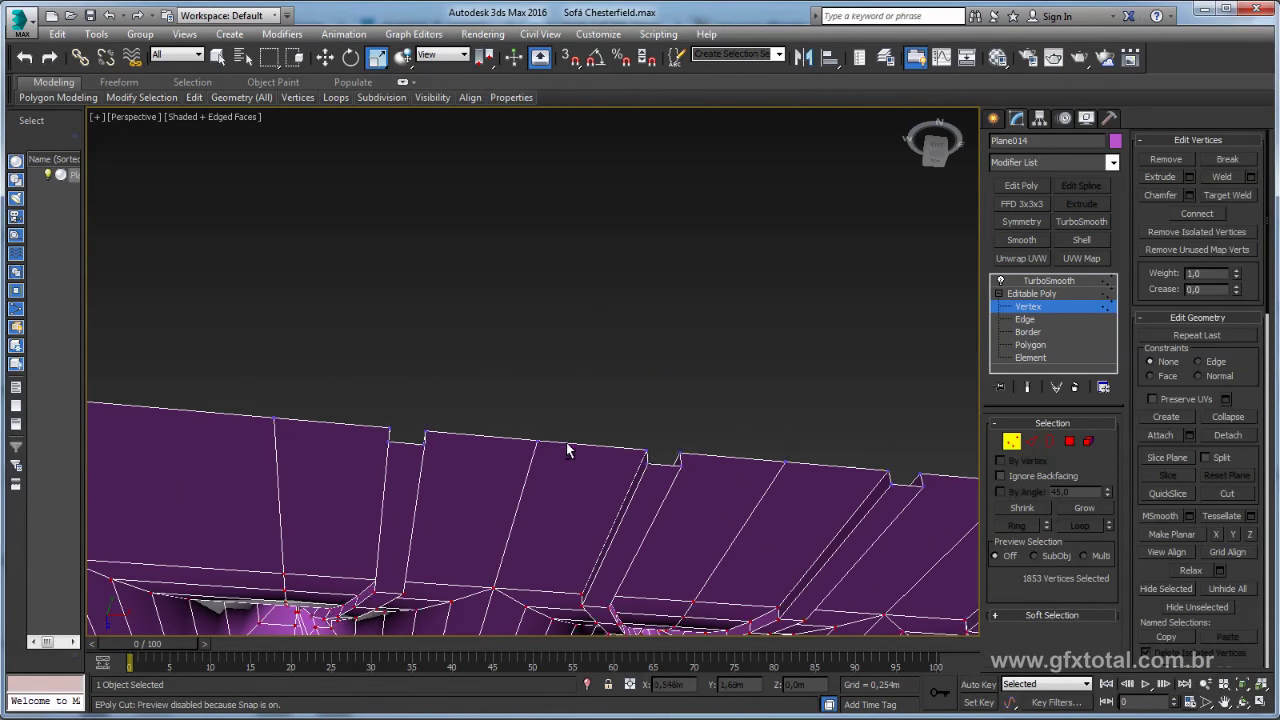
scroll(580, 440, "down", 3)
middle_click_drag(589, 431, 517, 457, "alt")
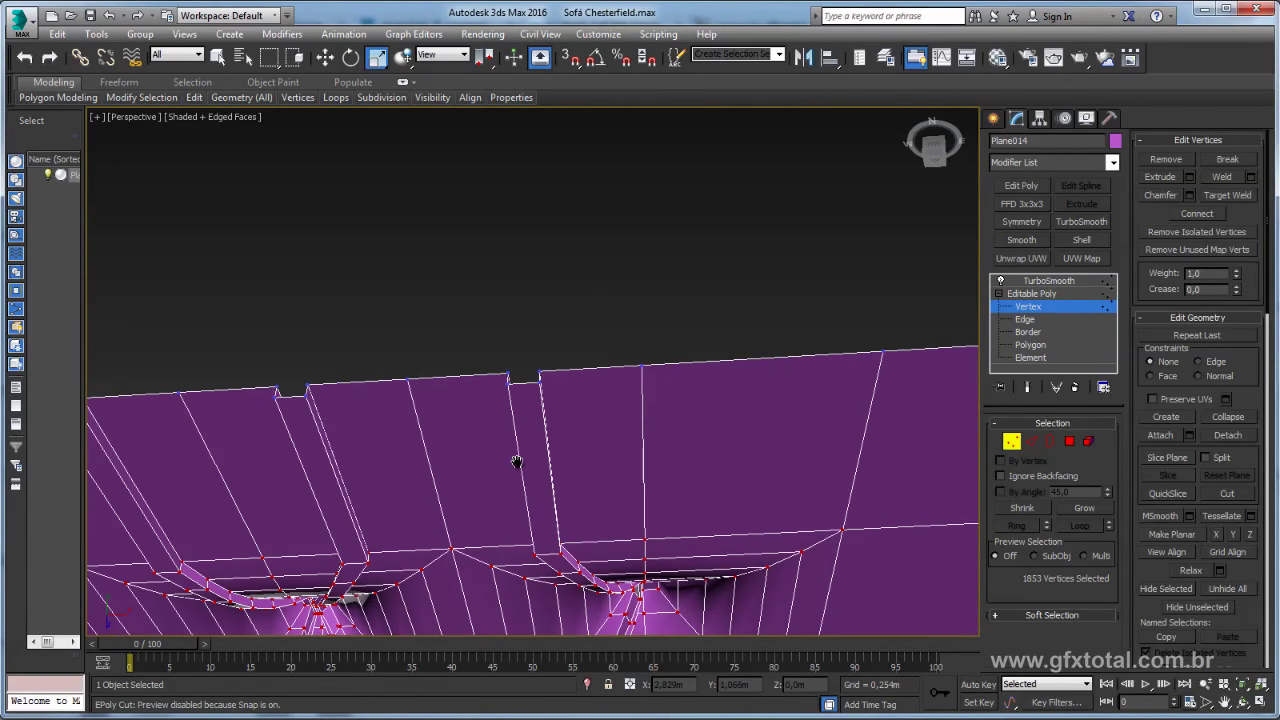
left_click(1032, 442)
left_click(519, 388)
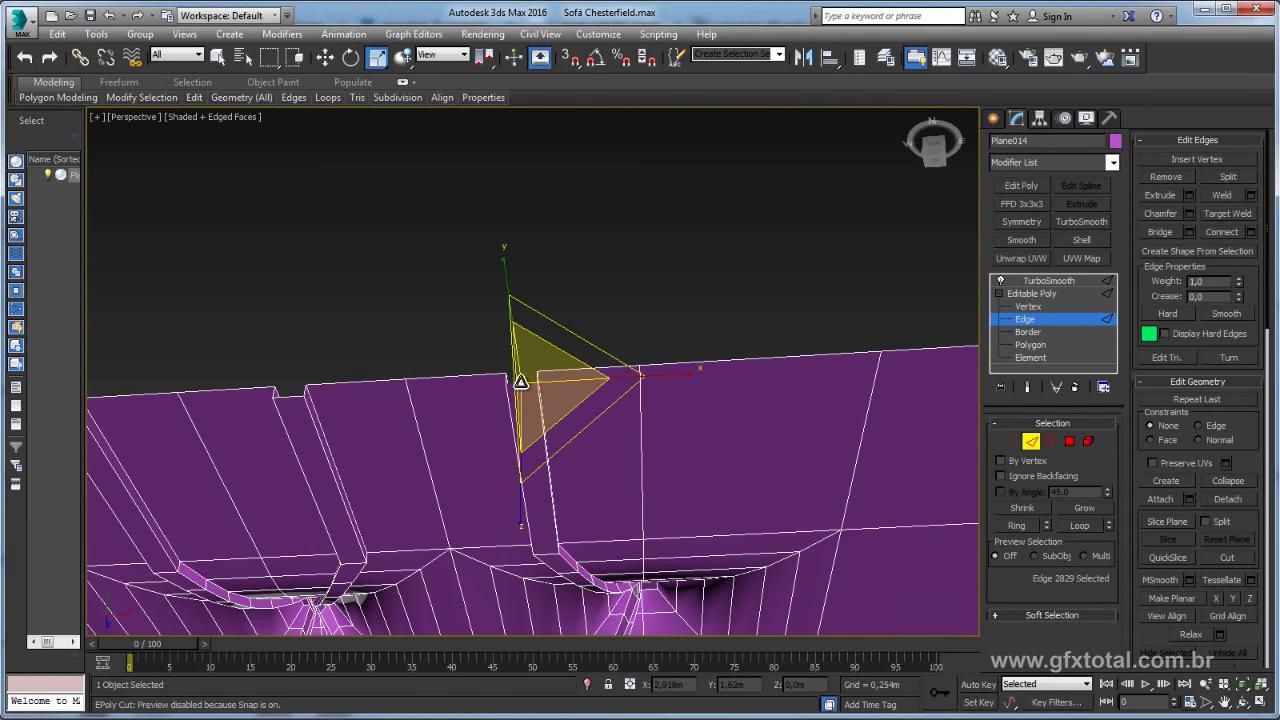
left_click(286, 398, "ctrl")
middle_click_drag(286, 398, 454, 404)
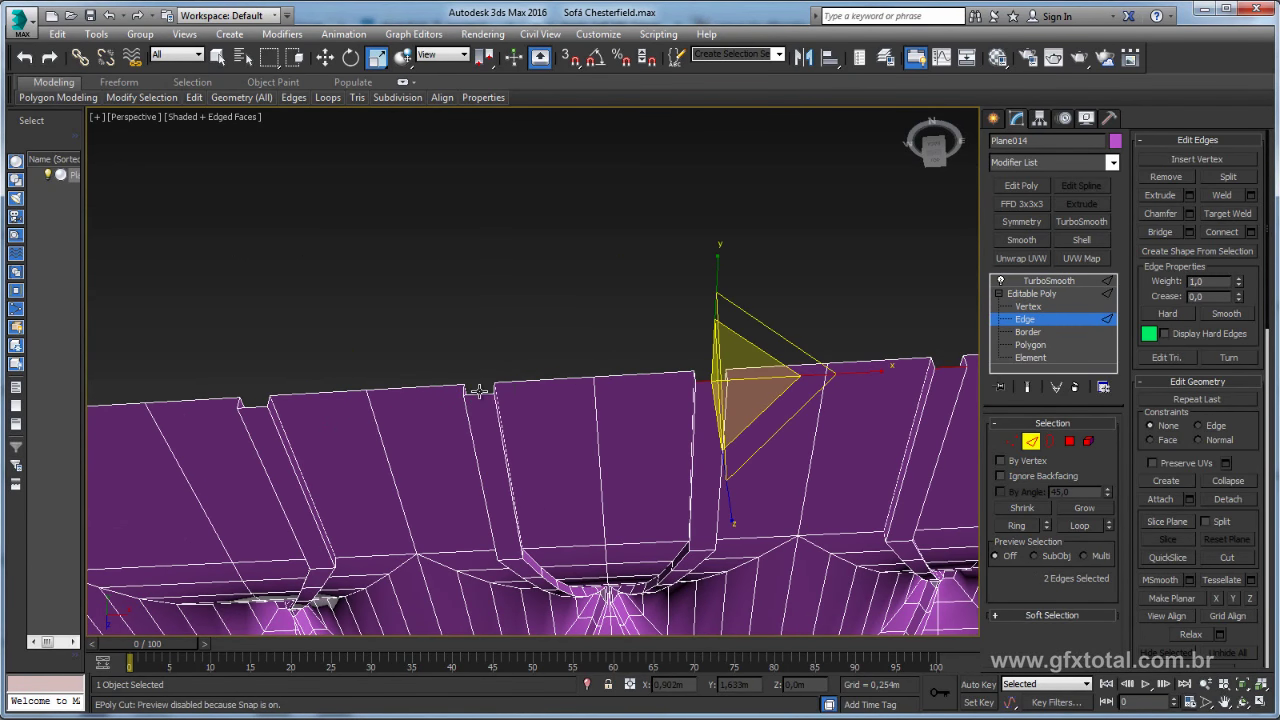
left_click(258, 407, "ctrl")
mouse_move(280, 423)
middle_mouse_down()
mouse_move(509, 443)
mouse_move(575, 507)
middle_mouse_up()
scroll(614, 409, "up", 3)
scroll(525, 432, "up", 3)
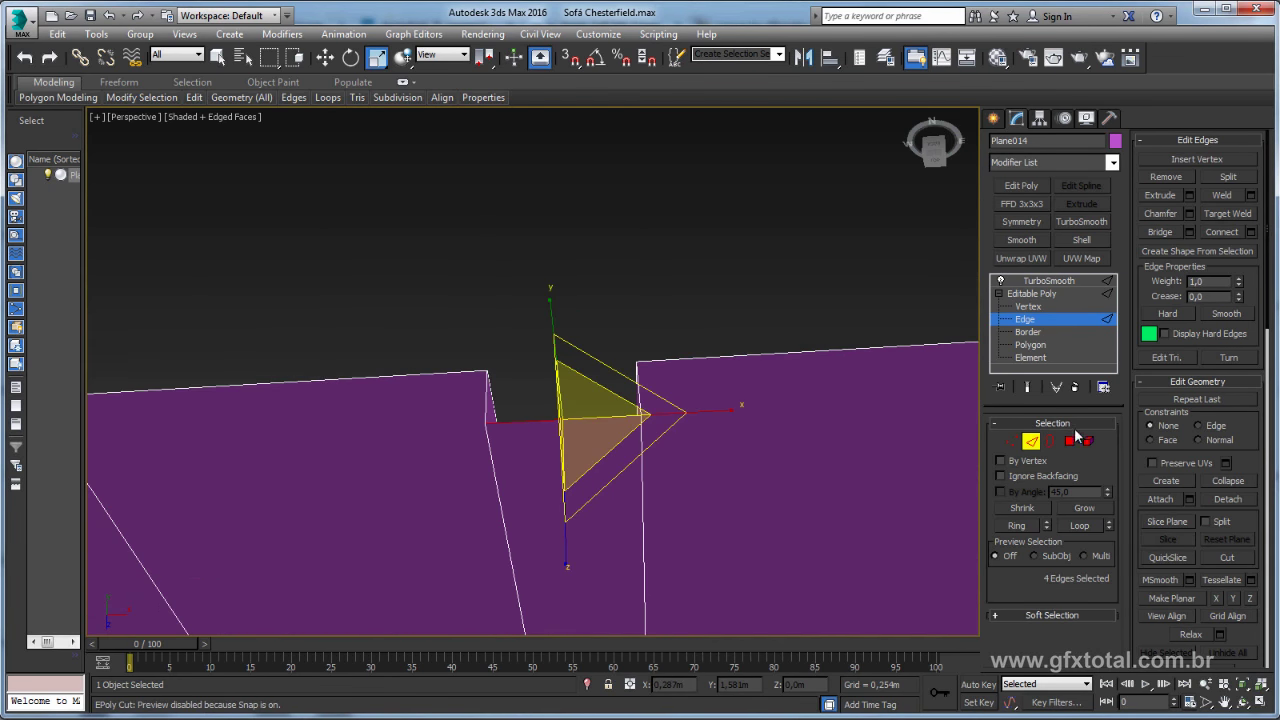
Turn on 3D Snap and move the notch vertices up to close the first notch.
key("1")
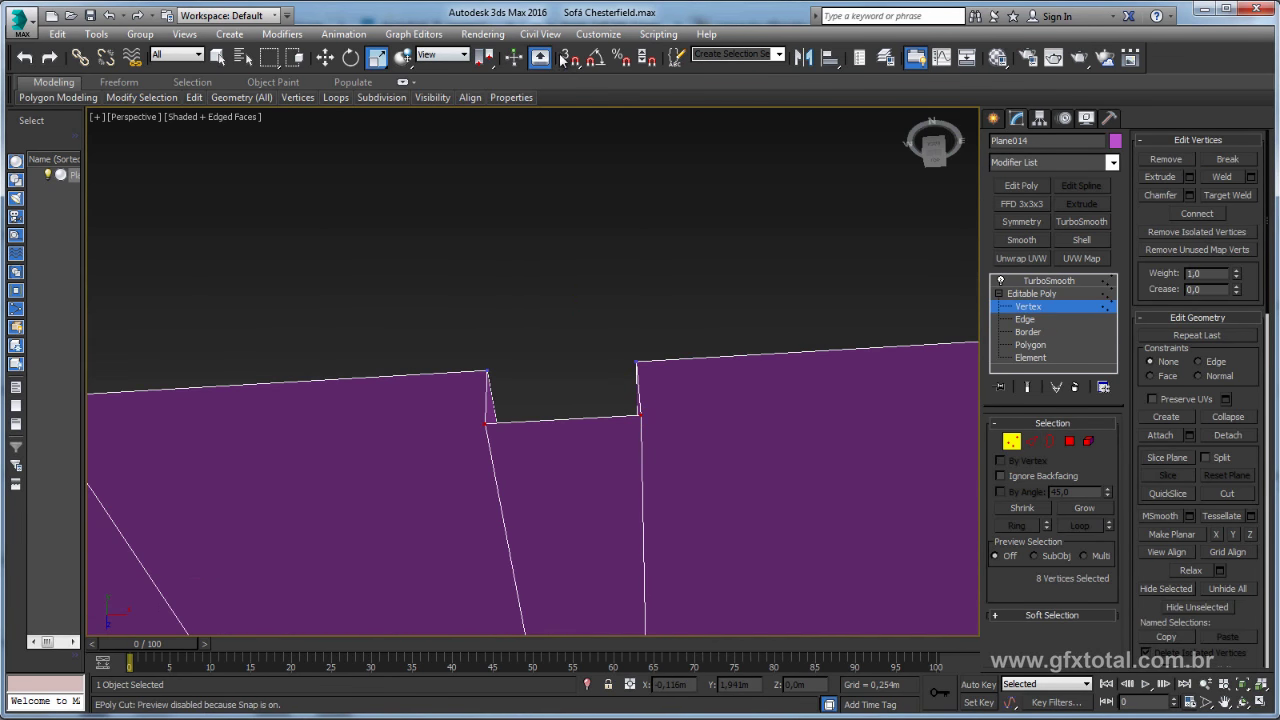
left_click(564, 58)
key("s")
left_click(567, 58)
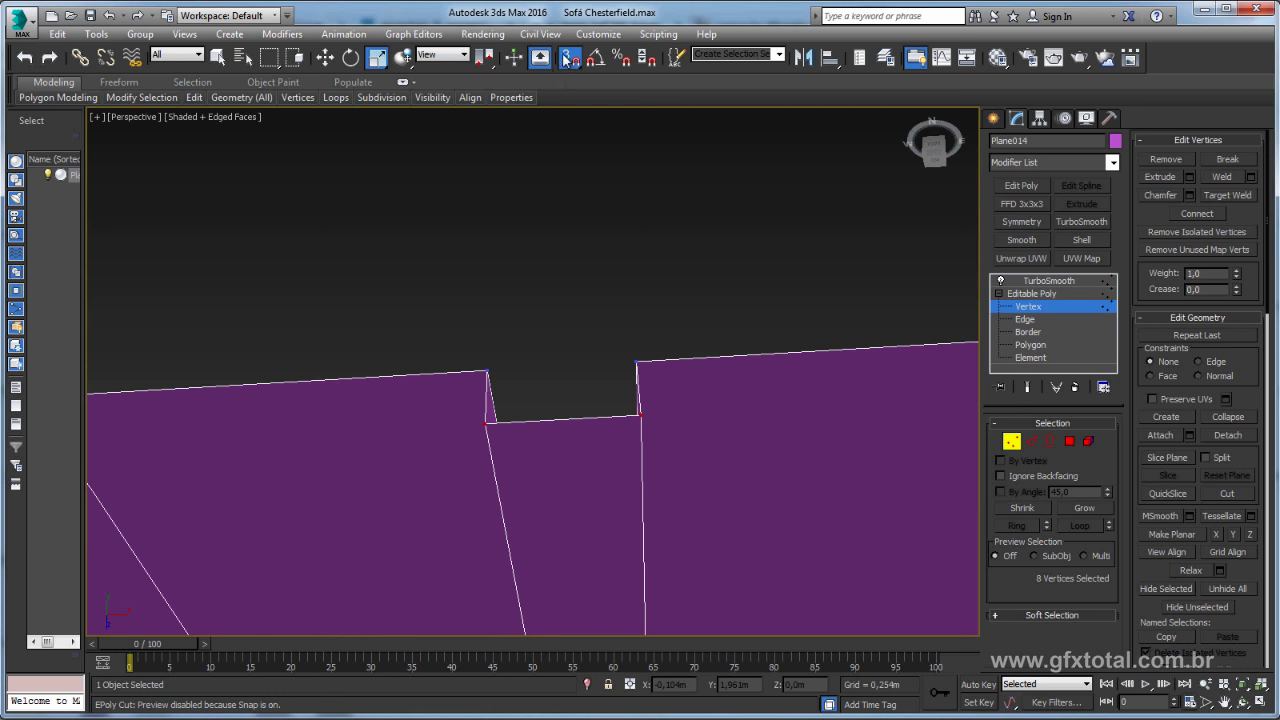
left_click(325, 57)
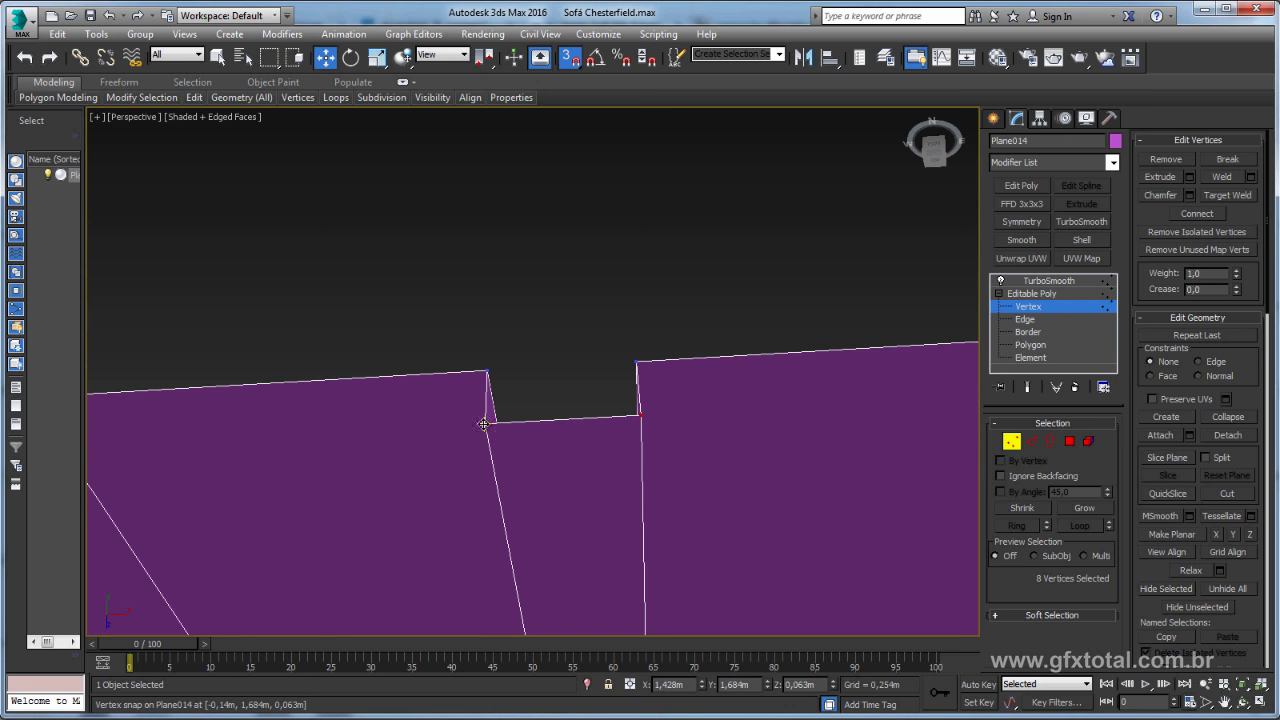
left_click_drag(483, 425, 486, 371)
scroll(486, 371, "down", 5)
mouse_move(540, 610)
middle_mouse_down()
mouse_move(539, 378)
mouse_move(557, 443)
mouse_move(469, 306)
middle_mouse_up()
scroll(469, 306, "up", 5)
middle_click_drag(486, 491, 799, 489, "alt")
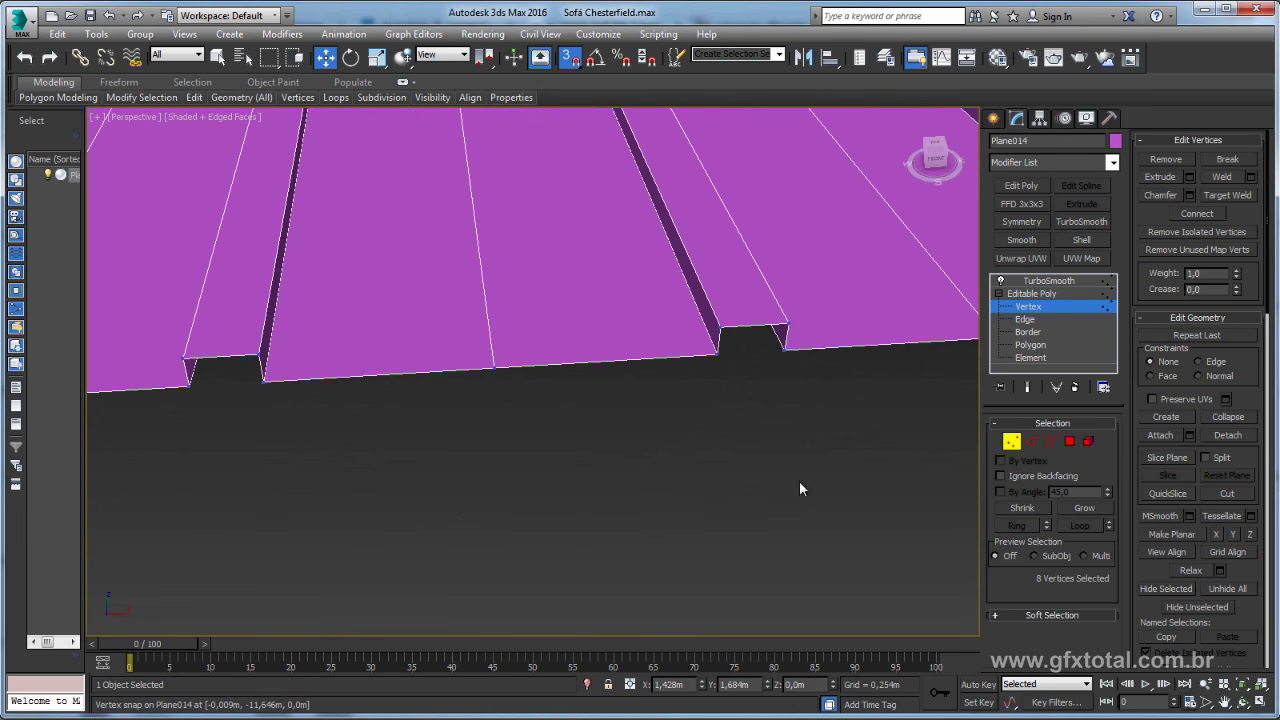
Select the edges at the remaining notches and convert the selection to their vertices.
left_click(1030, 442)
left_click(240, 355)
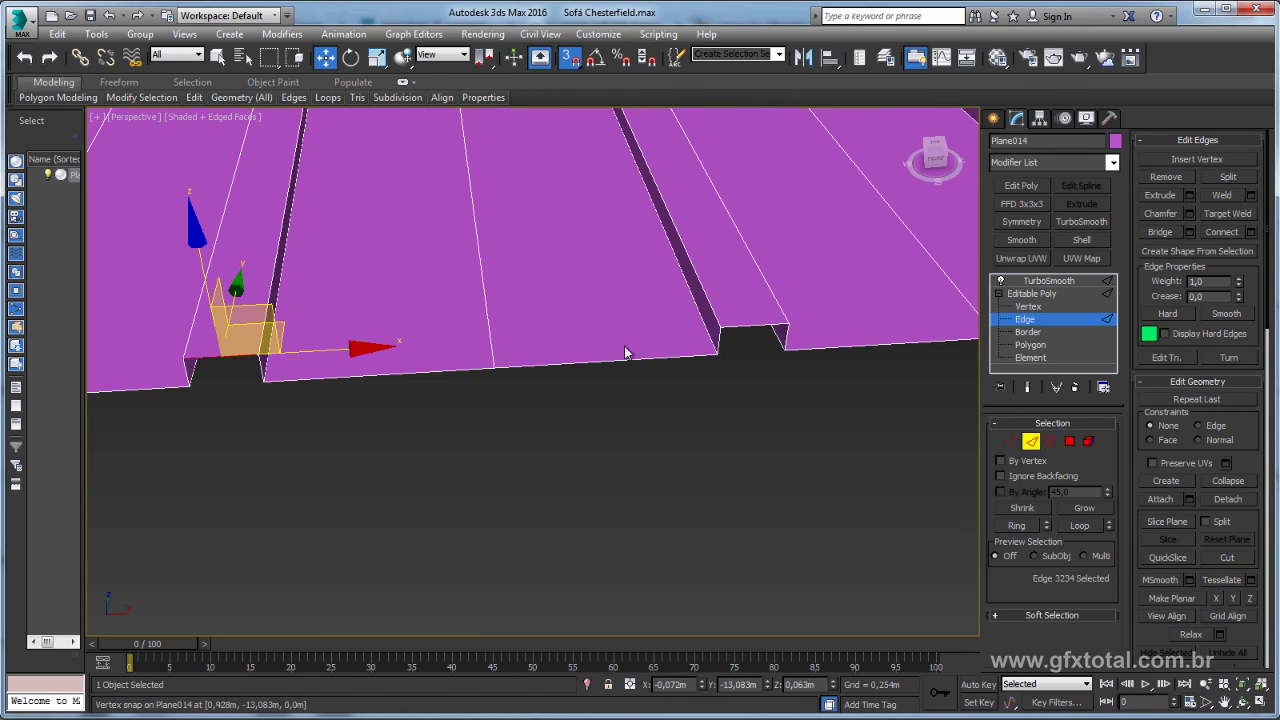
left_click(754, 322, "ctrl")
scroll(745, 376, "down", 3)
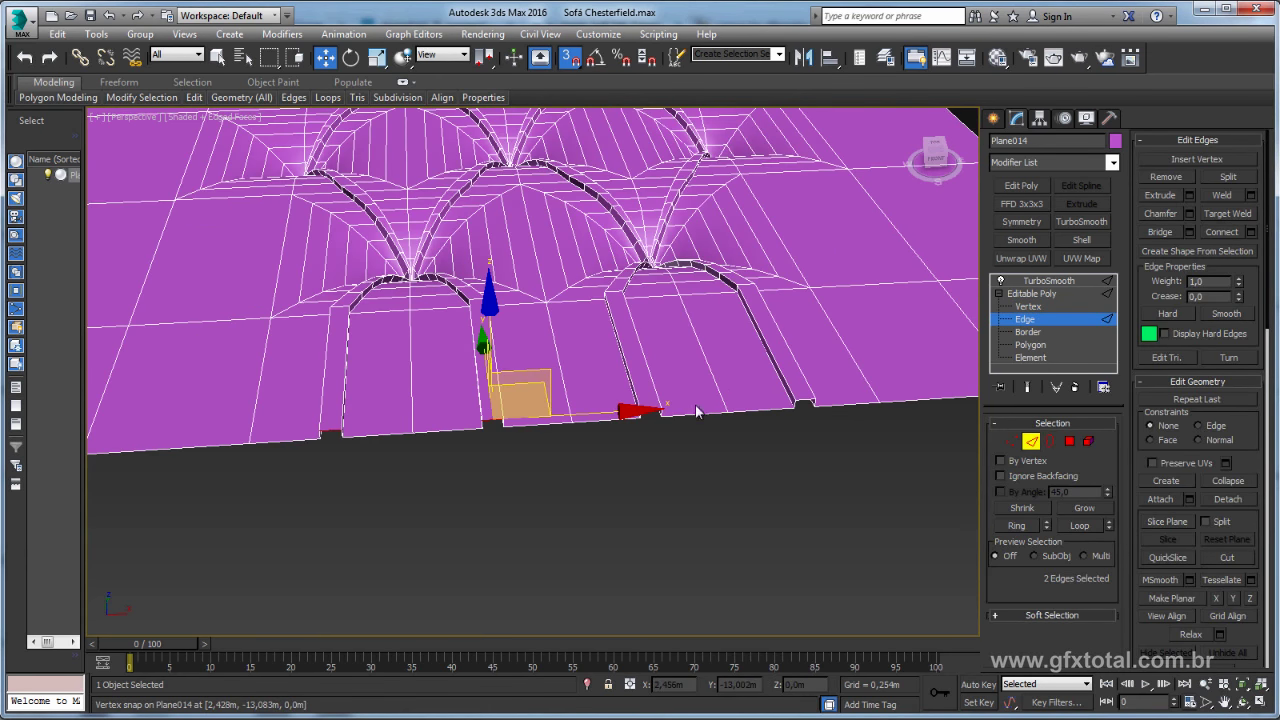
scroll(652, 421, "up", 4)
left_click(652, 398, "ctrl")
scroll(652, 398, "down", 2)
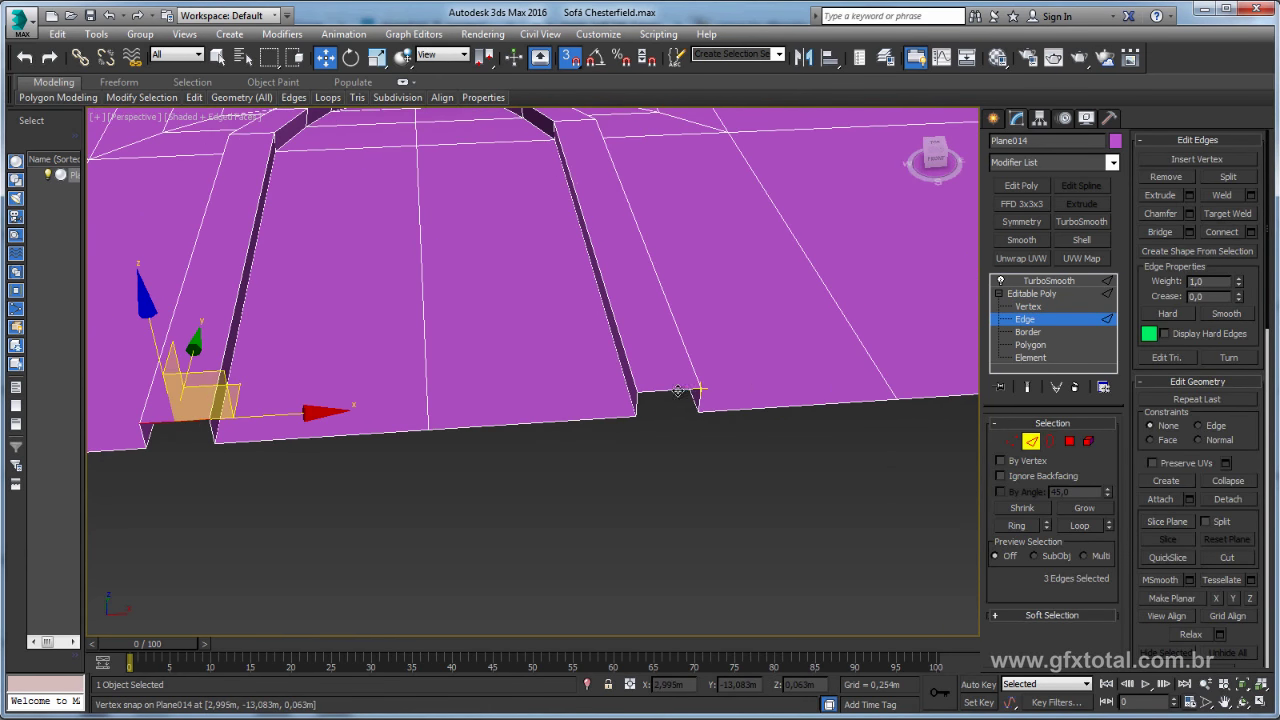
scroll(652, 398, "down", 3)
middle_click_drag(652, 398, 760, 400, "alt")
left_click(1012, 441, "ctrl")
With snapping off, nudge the notch corner vertices into line.
scroll(652, 423, "down", 3)
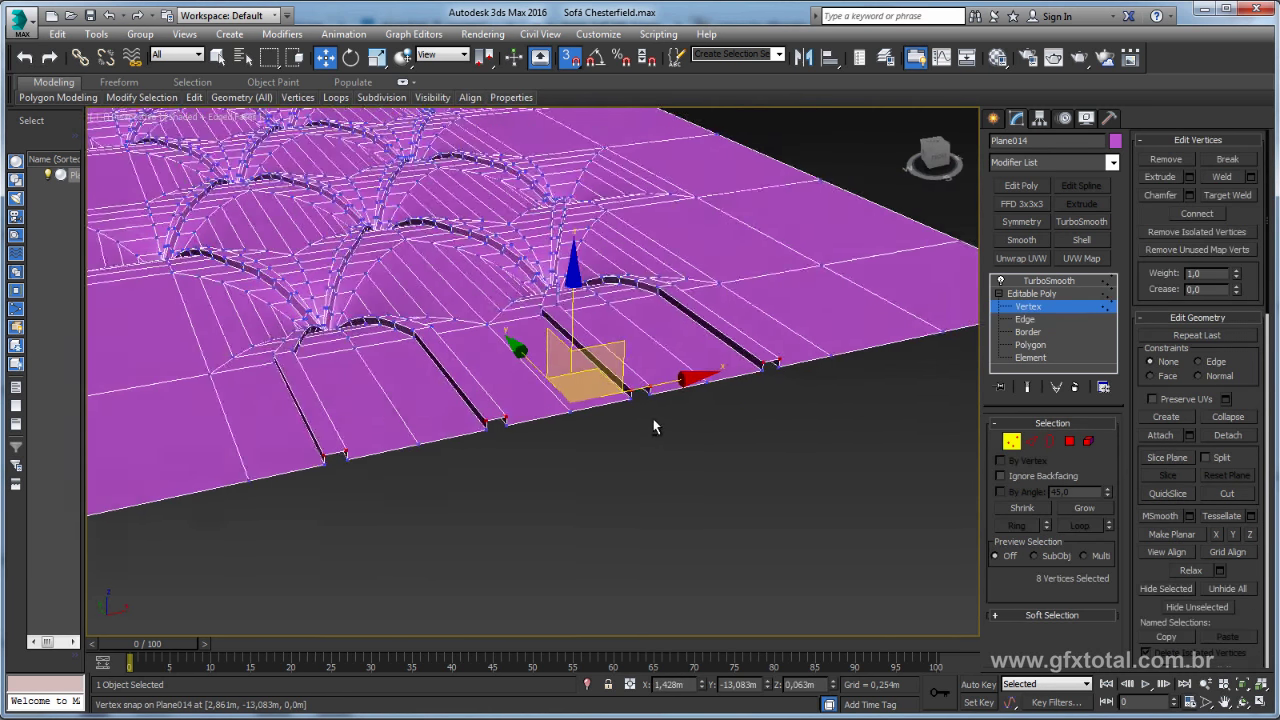
middle_click_drag(652, 423, 619, 404, "alt")
key("s")
scroll(543, 408, "up", 3)
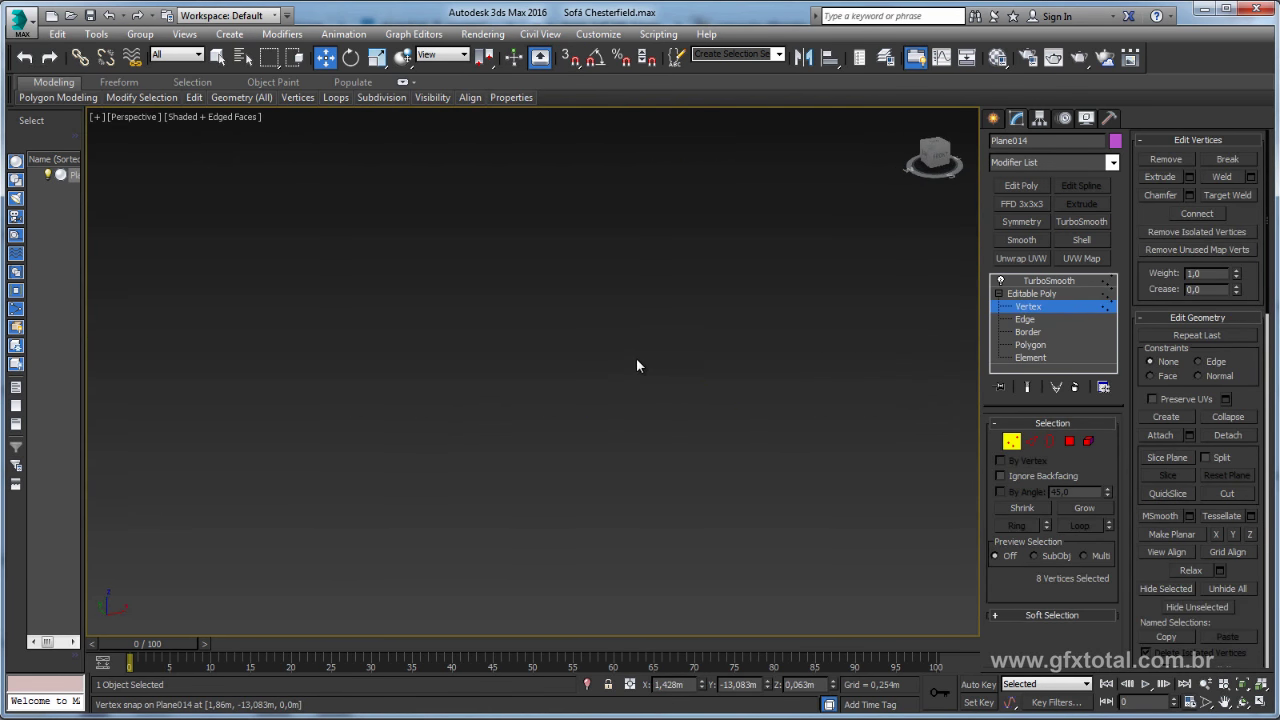
middle_click_drag(640, 360, 706, 338, "alt")
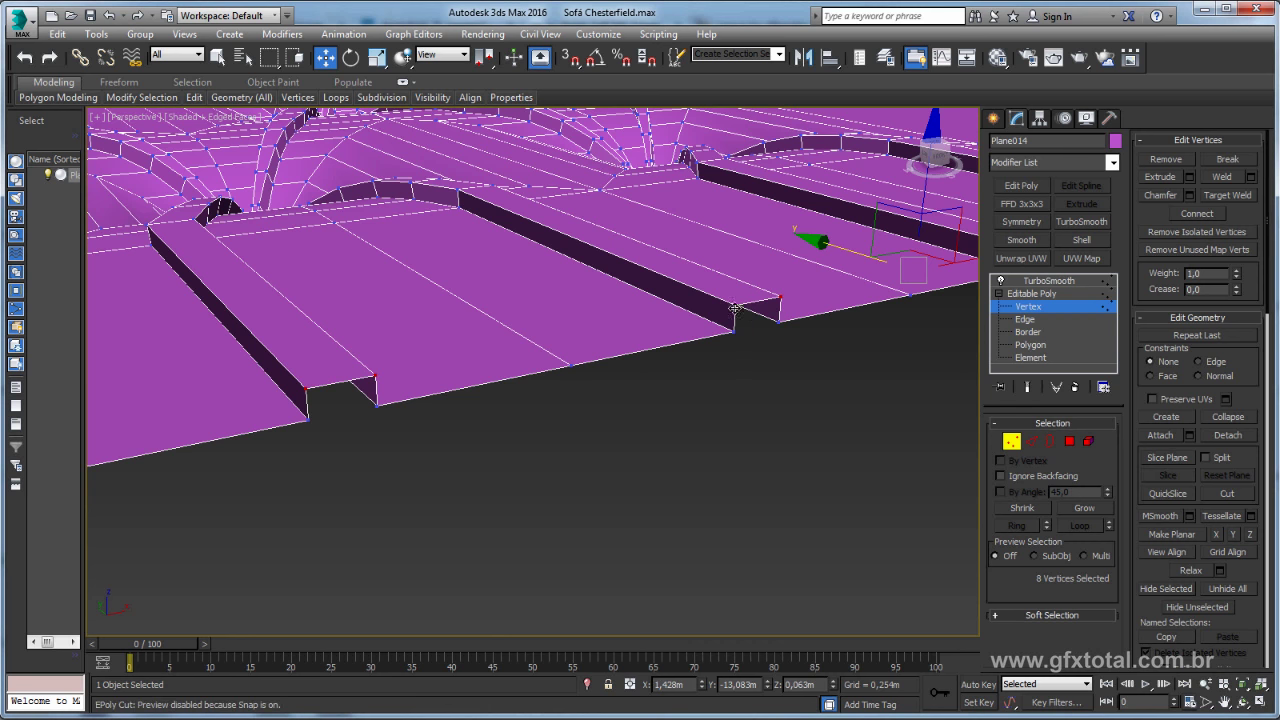
left_click_drag(737, 322, 740, 335)
scroll(650, 378, "down", 2)
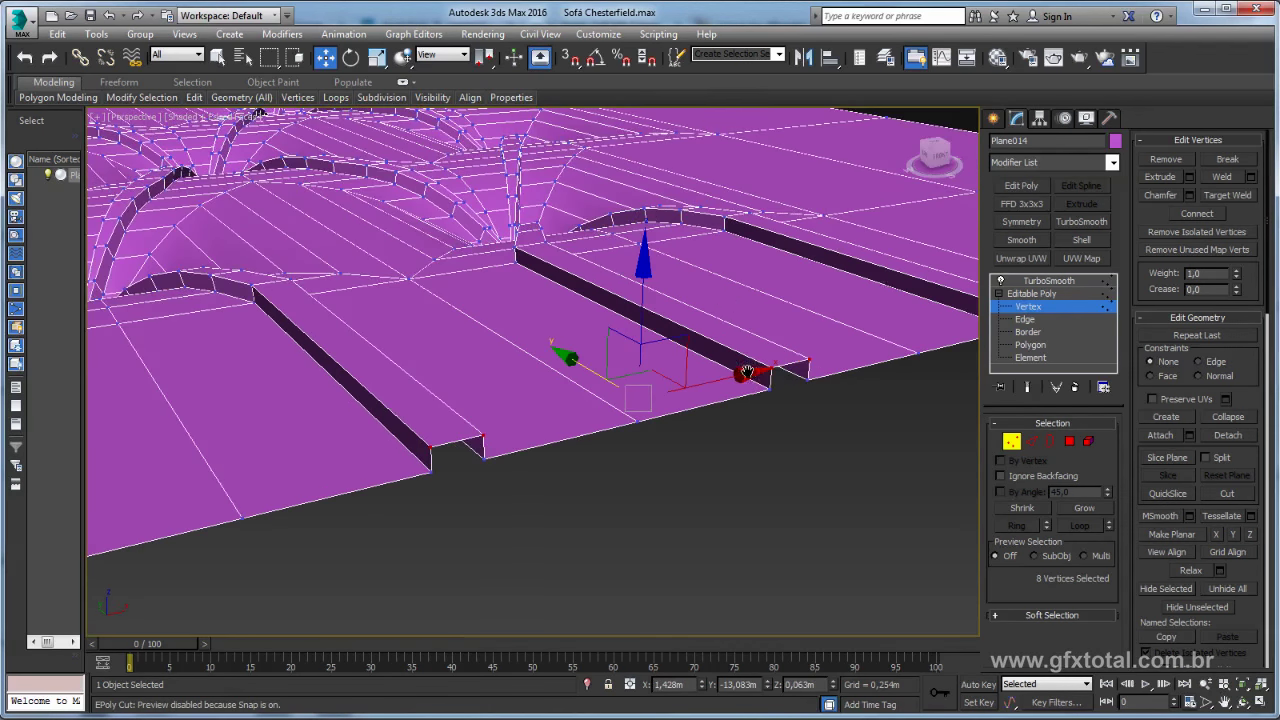
middle_click_drag(650, 378, 652, 380, "alt")
Re-enable snapping, then select and weld the vertices along the panel's bottom edge.
left_click(570, 57)
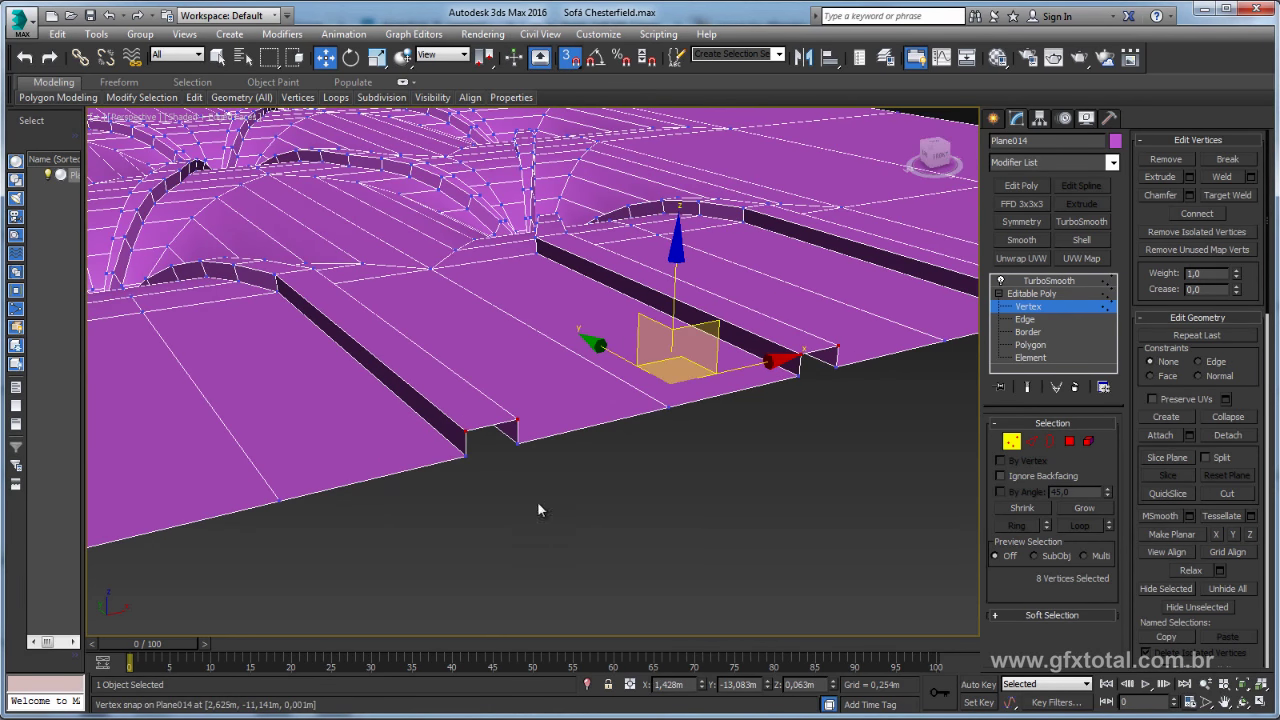
scroll(465, 430, "down", 1)
scroll(530, 450, "down", 3)
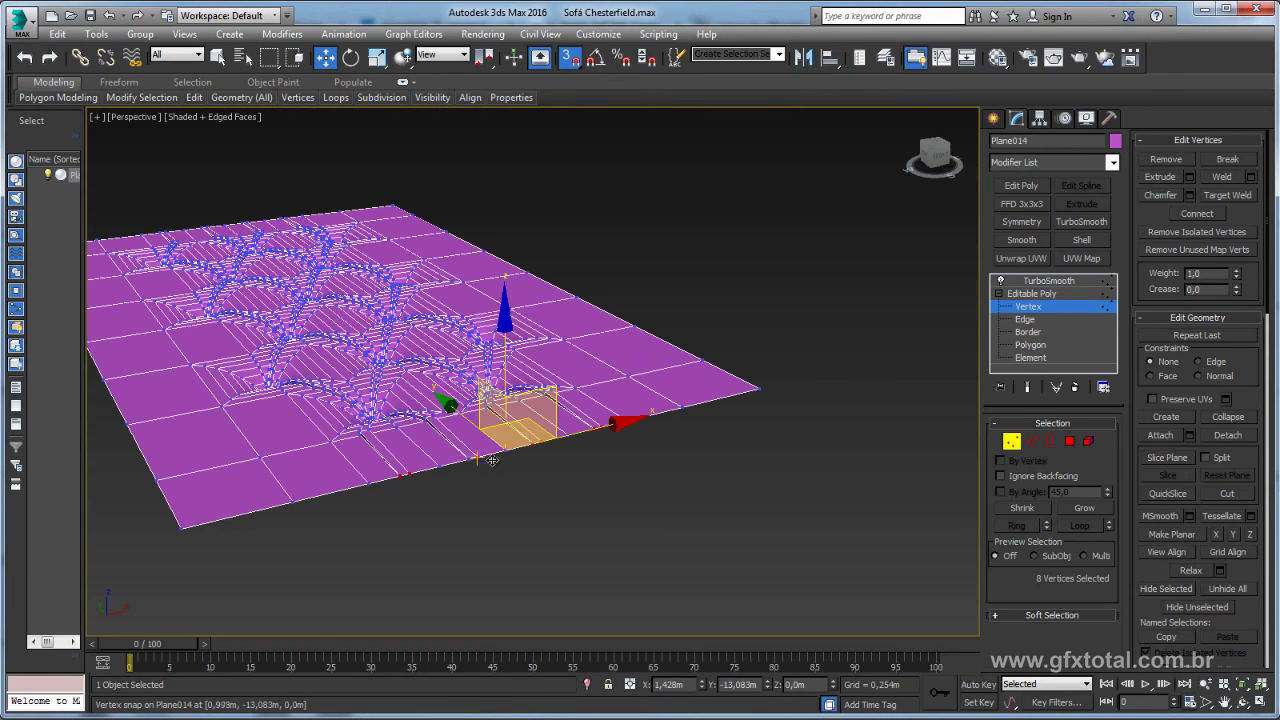
scroll(594, 481, "down", 2)
middle_click_drag(594, 481, 566, 515, "alt")
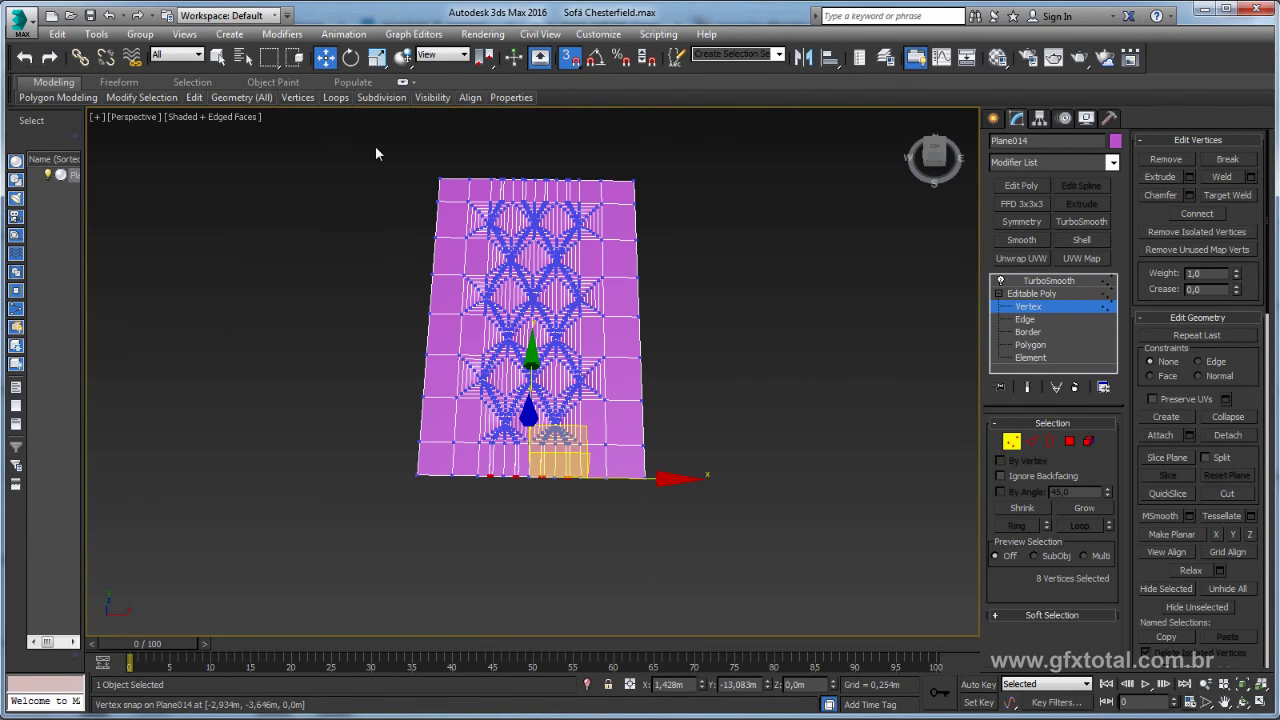
scroll(537, 346, "up", 2)
scroll(477, 406, "up", 3)
scroll(533, 408, "up", 2)
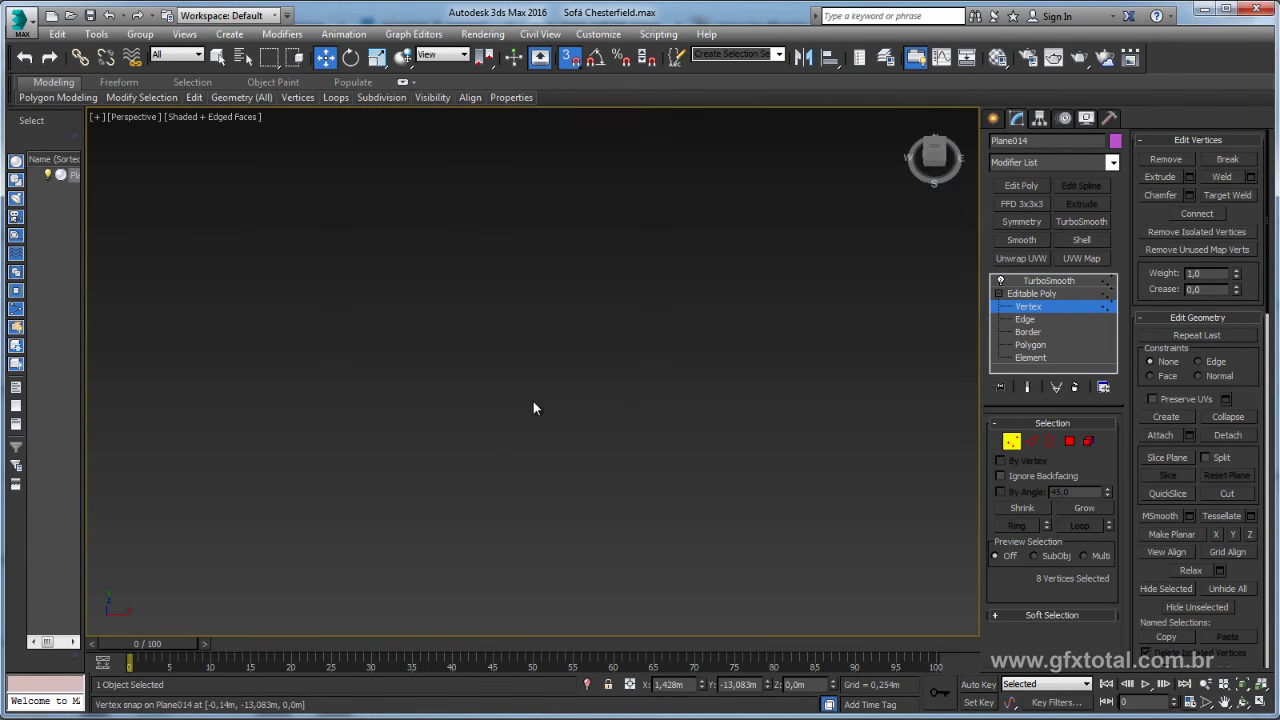
scroll(533, 408, "down", 2)
left_click(552, 392)
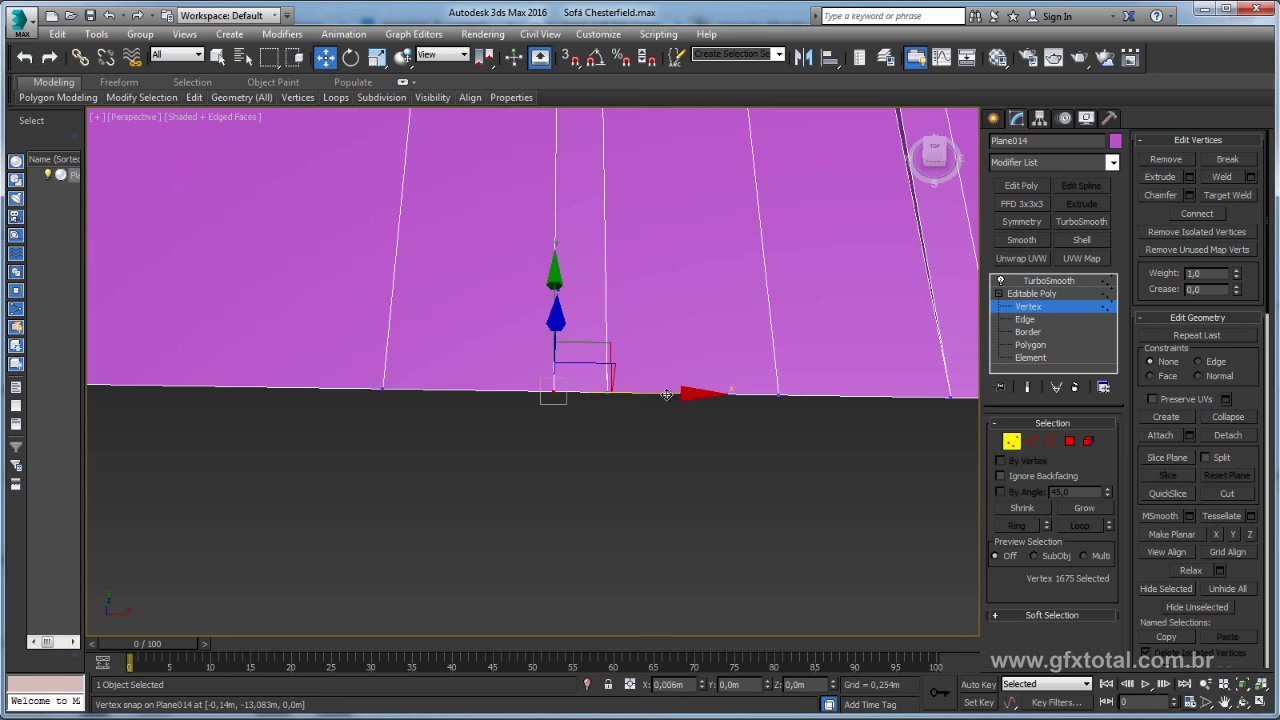
scroll(703, 450, "down", 2)
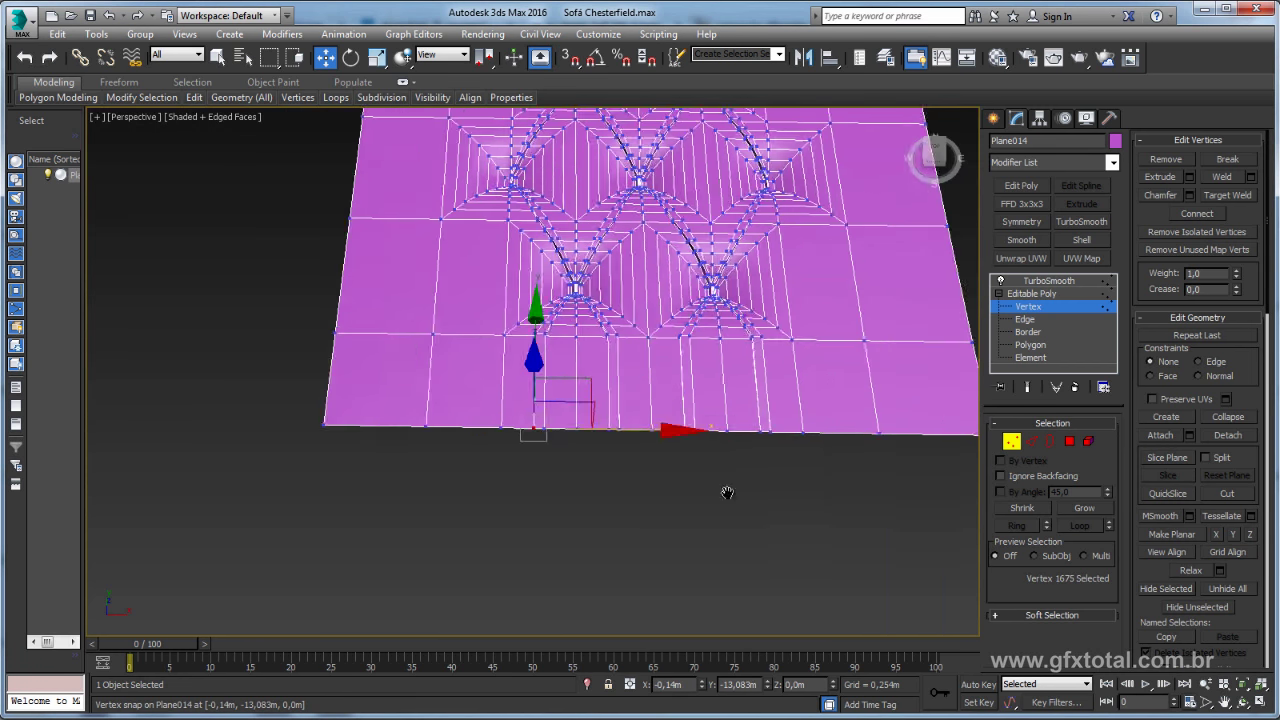
middle_click_drag(727, 493, 638, 493)
left_click_drag(130, 366, 129, 362)
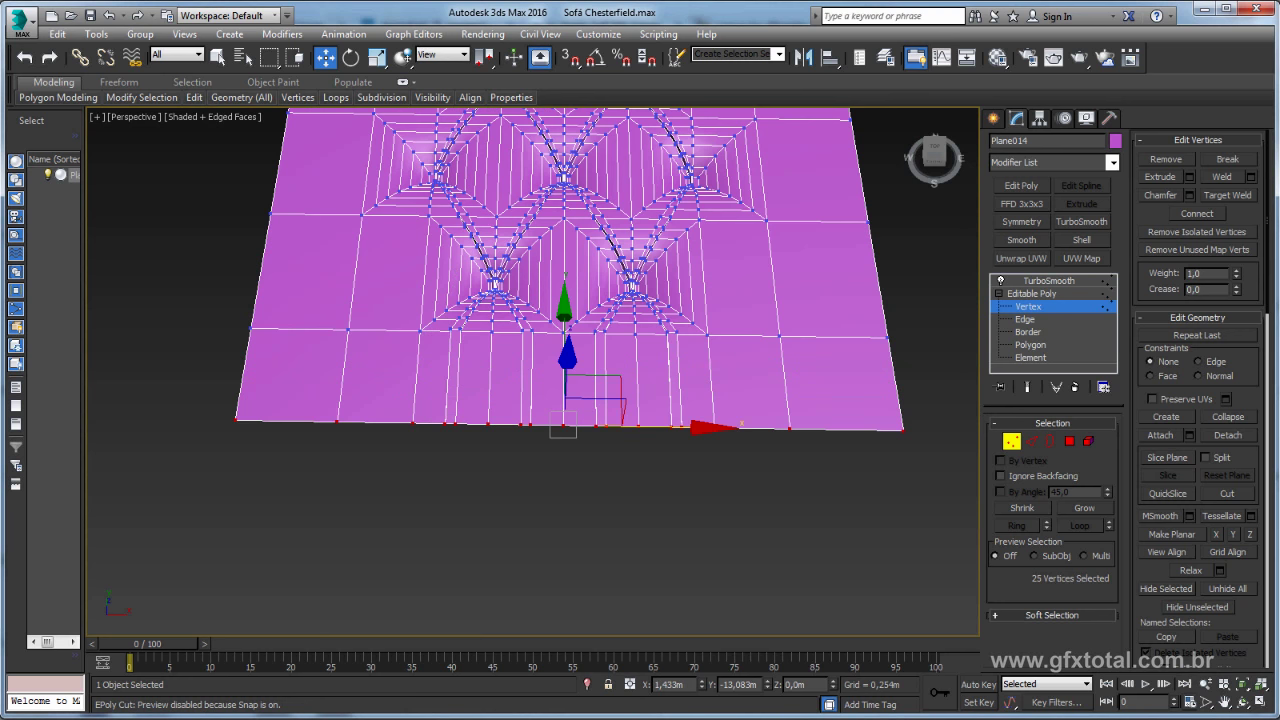
left_click(1218, 174)
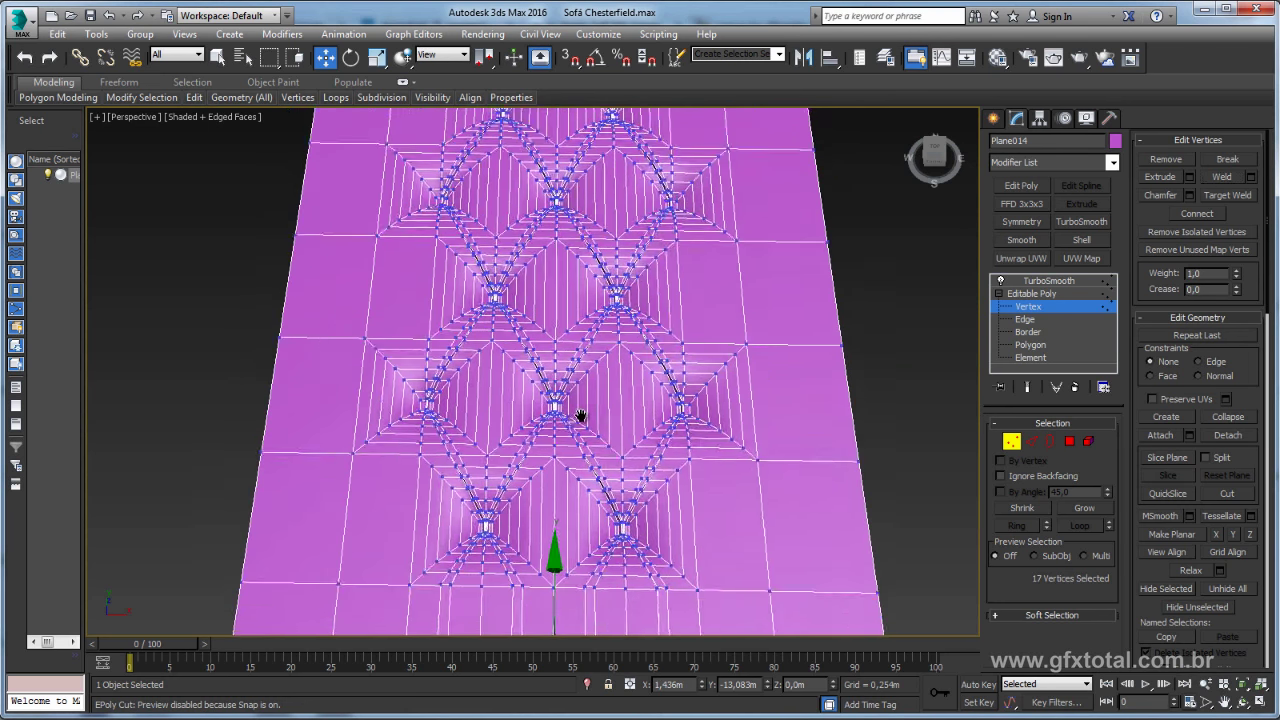
Select and weld the vertices along the panel's top edge.
middle_click_drag(580, 283, 571, 457, "alt")
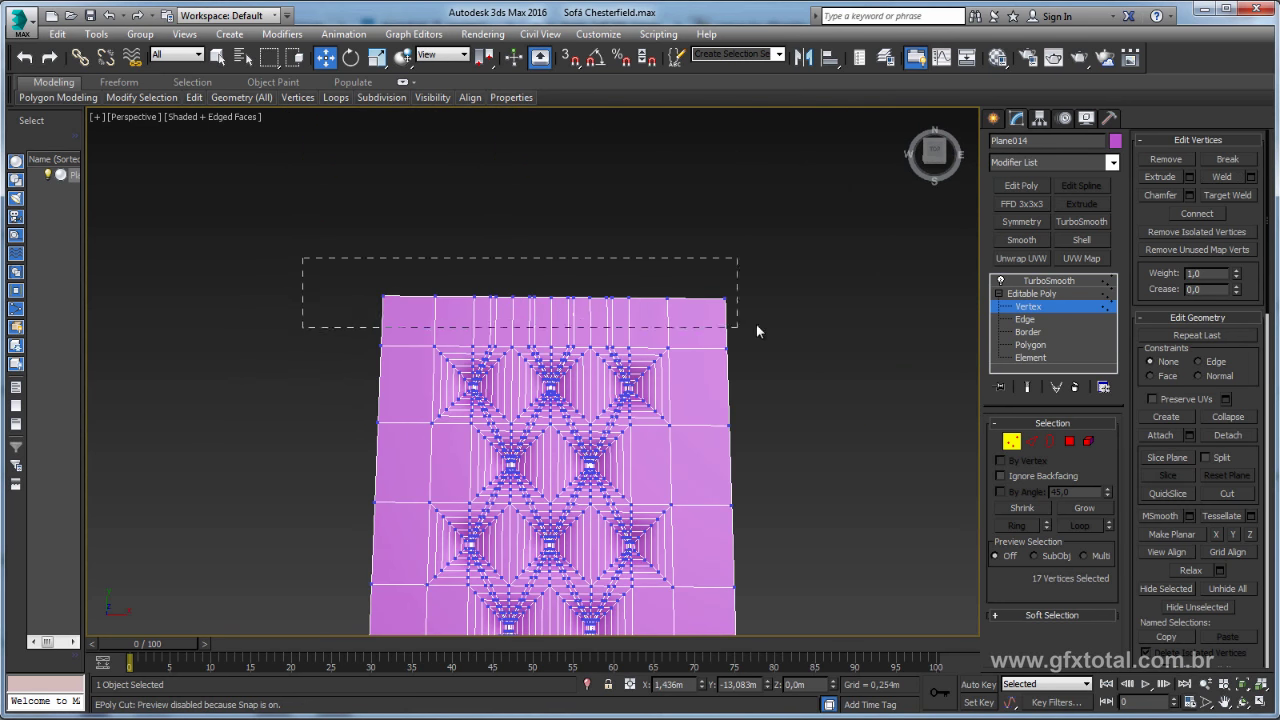
left_click_drag(756, 324, 756, 324)
left_click(1226, 178)
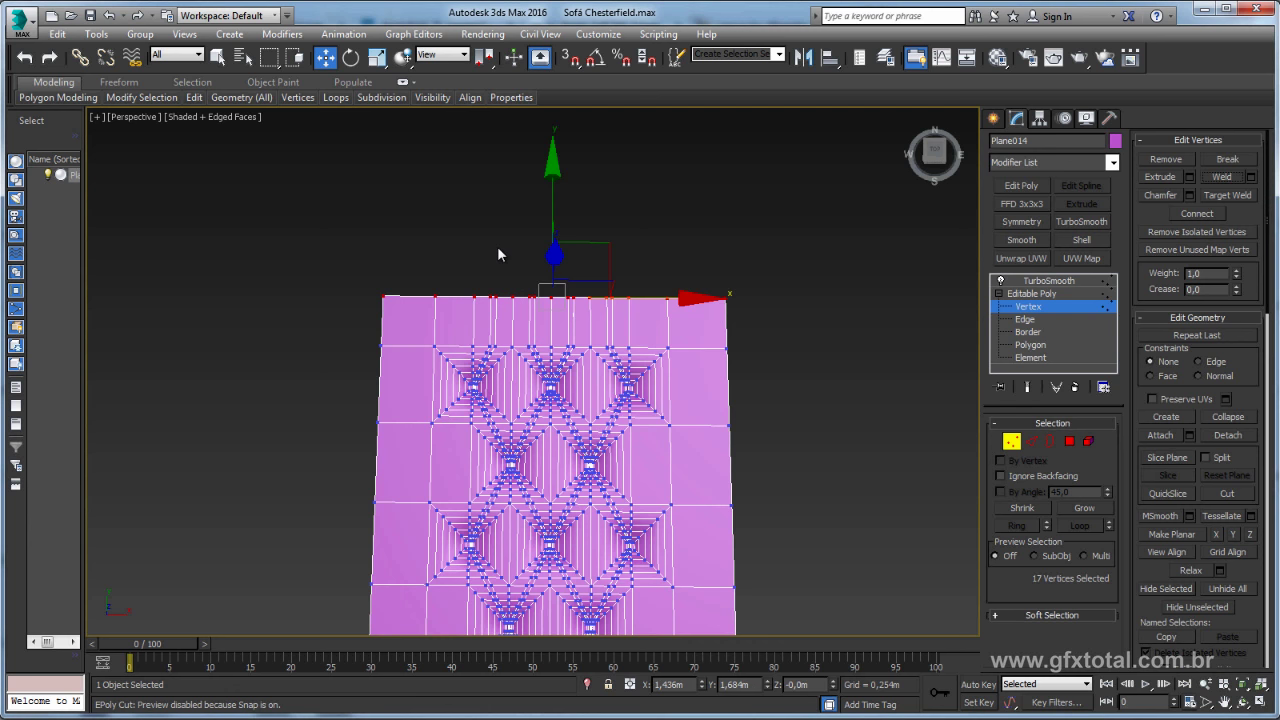
Exit vertex editing and display the TurboSmooth-smoothed panel.
scroll(552, 253, "up", 5)
scroll(552, 300, "up", 3)
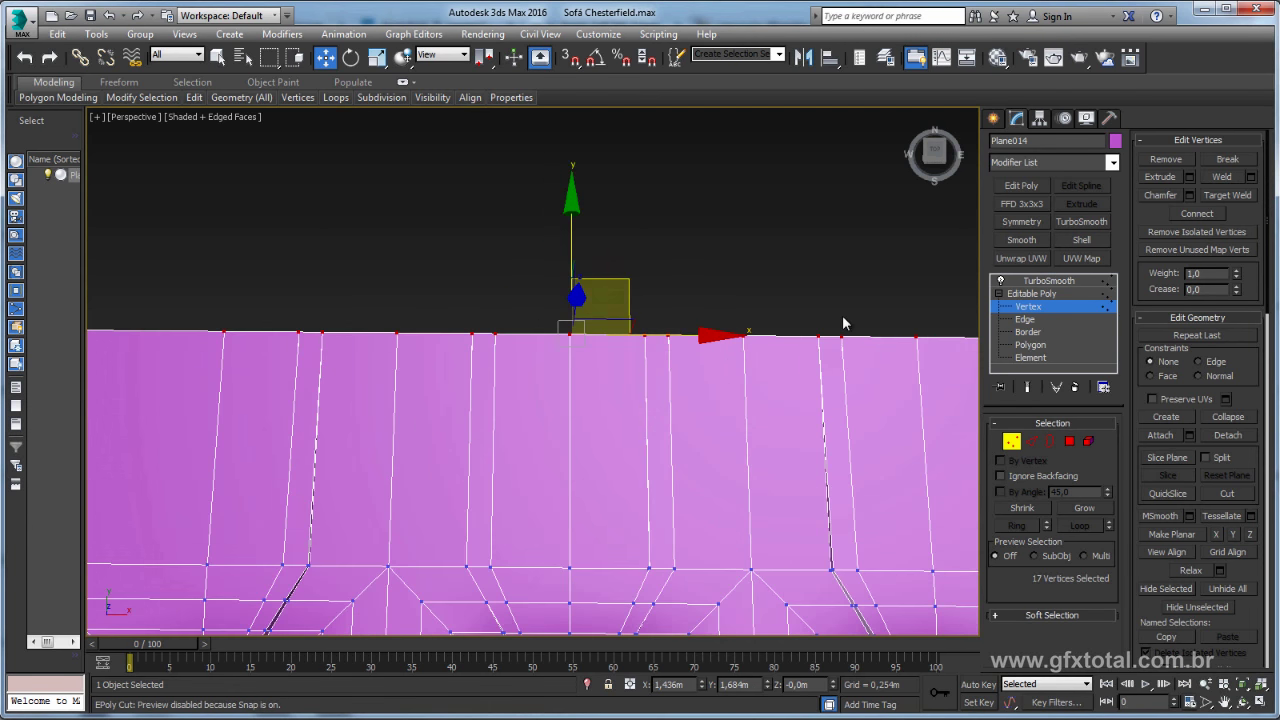
left_click(1032, 293)
left_click(1041, 281)
scroll(660, 420, "down", 2)
Hide the edged faces, tilt the panel back, and enter the Editable Poly Vertex level under TurboSmooth.
scroll(655, 390, "down", 2)
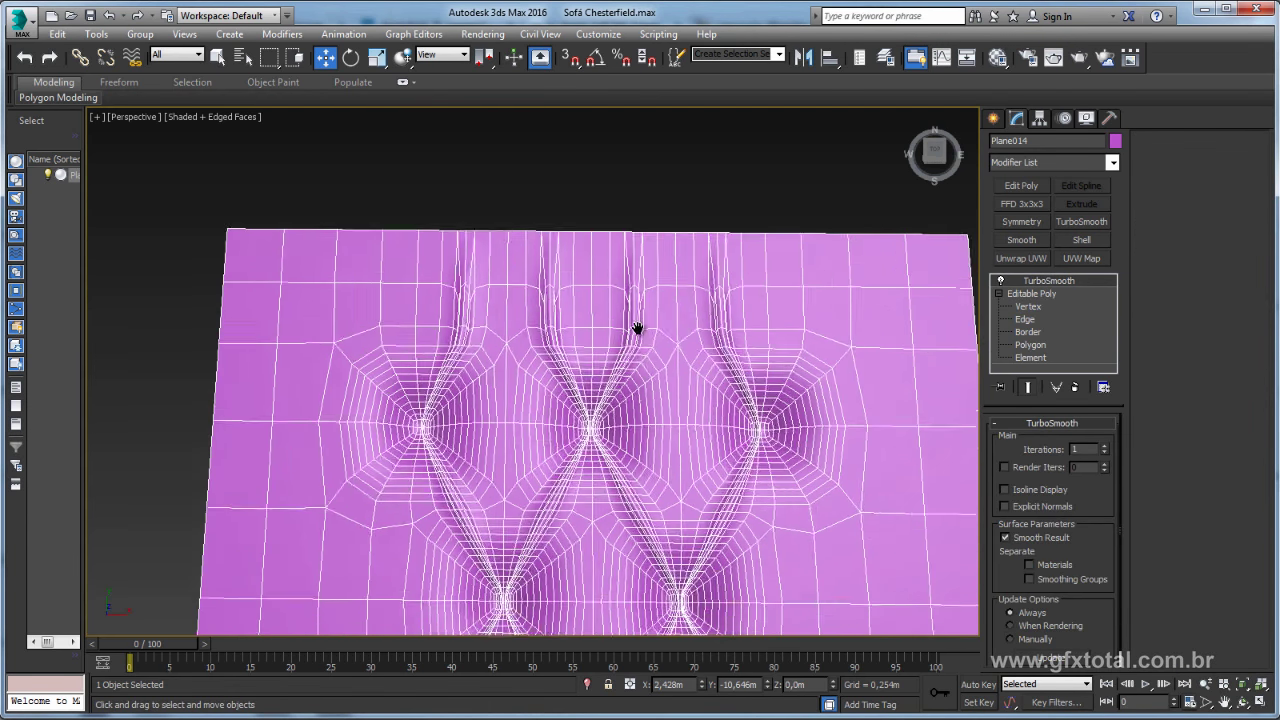
key("F4")
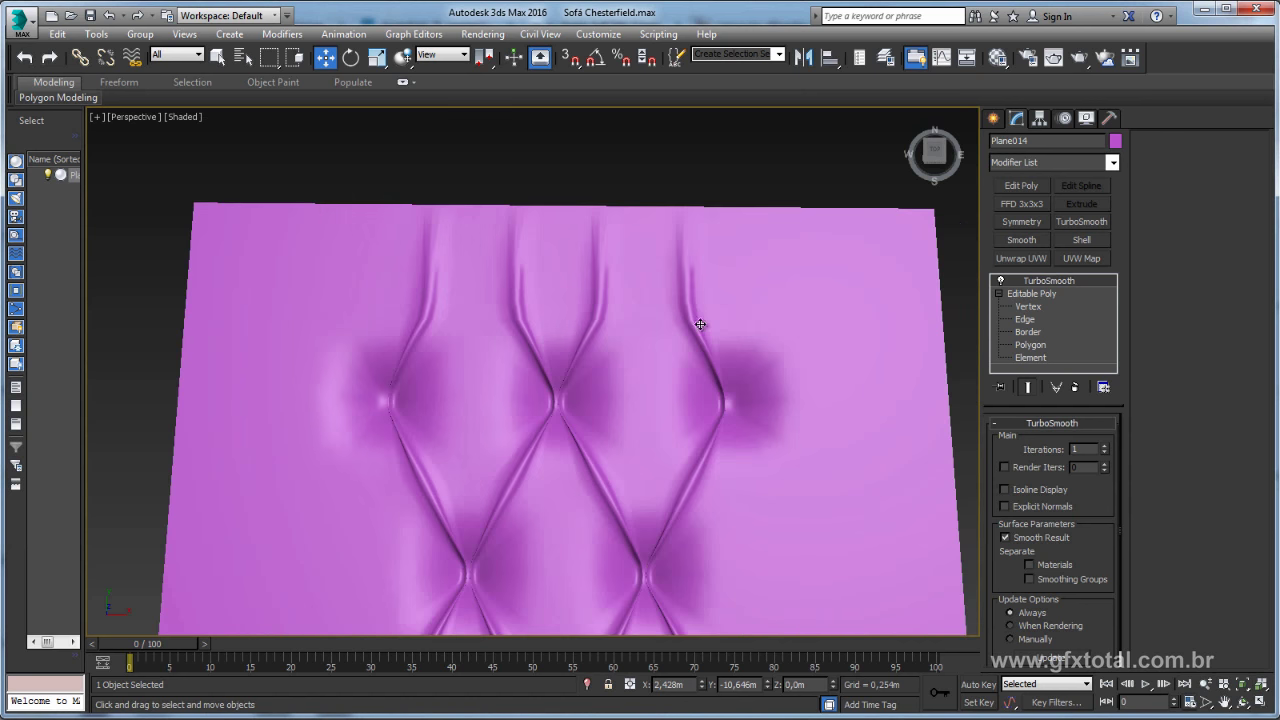
scroll(711, 306, "down", 2)
middle_click_drag(627, 277, 582, 437, "alt")
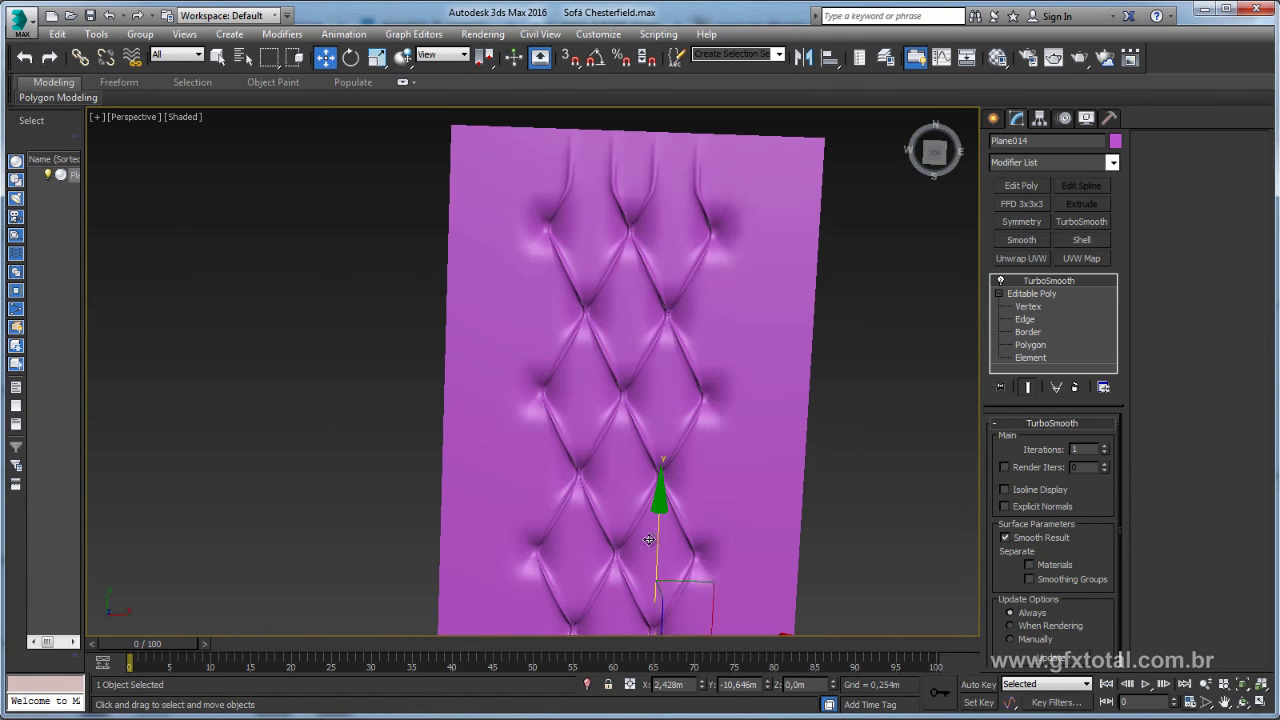
scroll(455, 458, "up", 3)
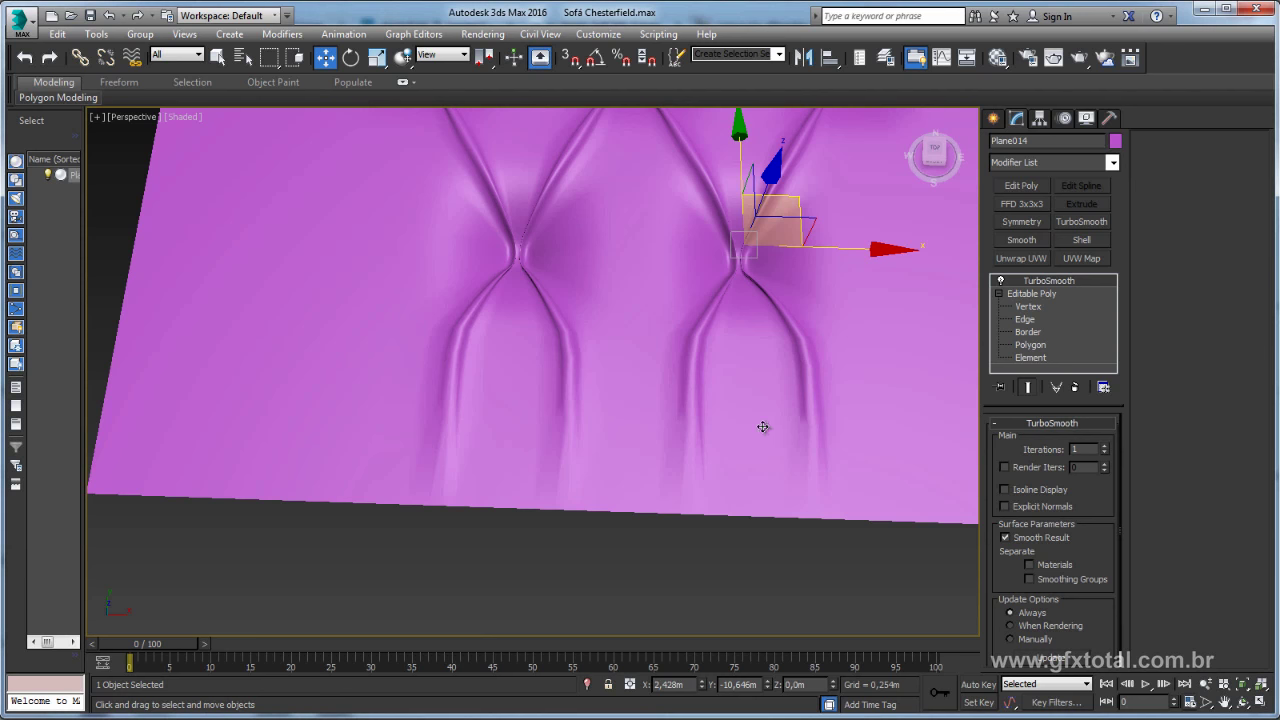
scroll(790, 330, "down", 4)
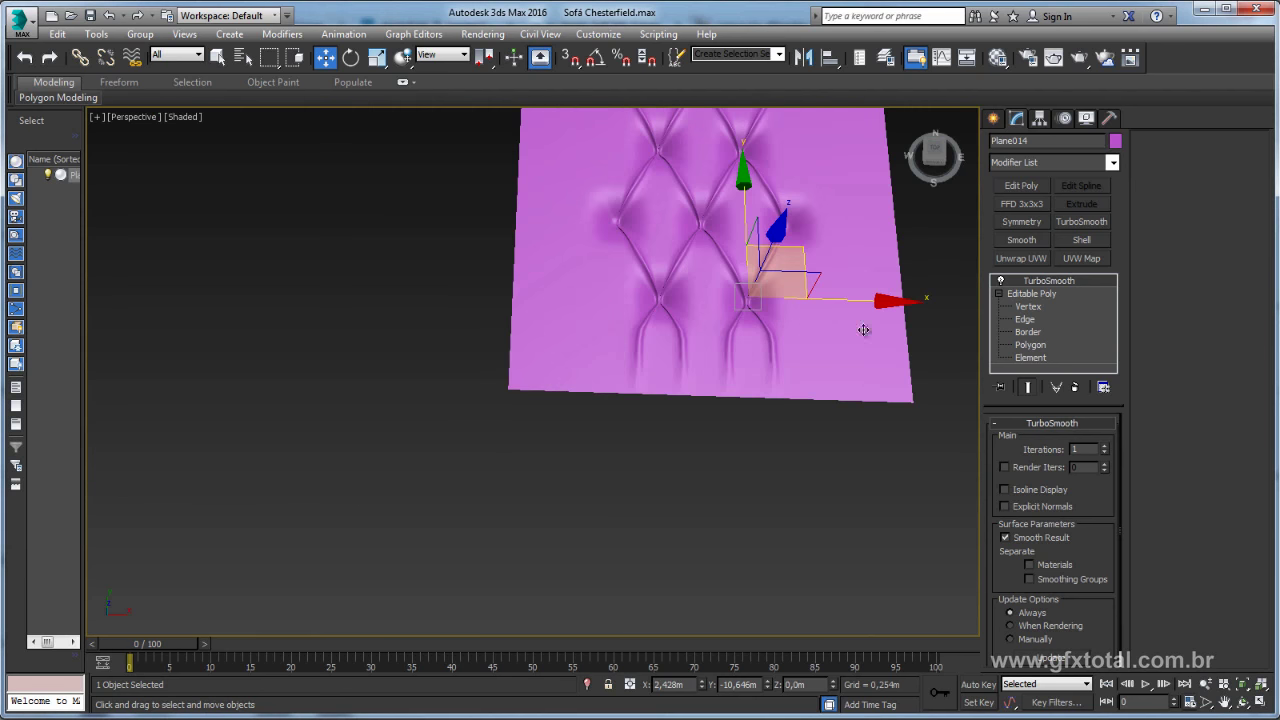
left_click(1030, 306)
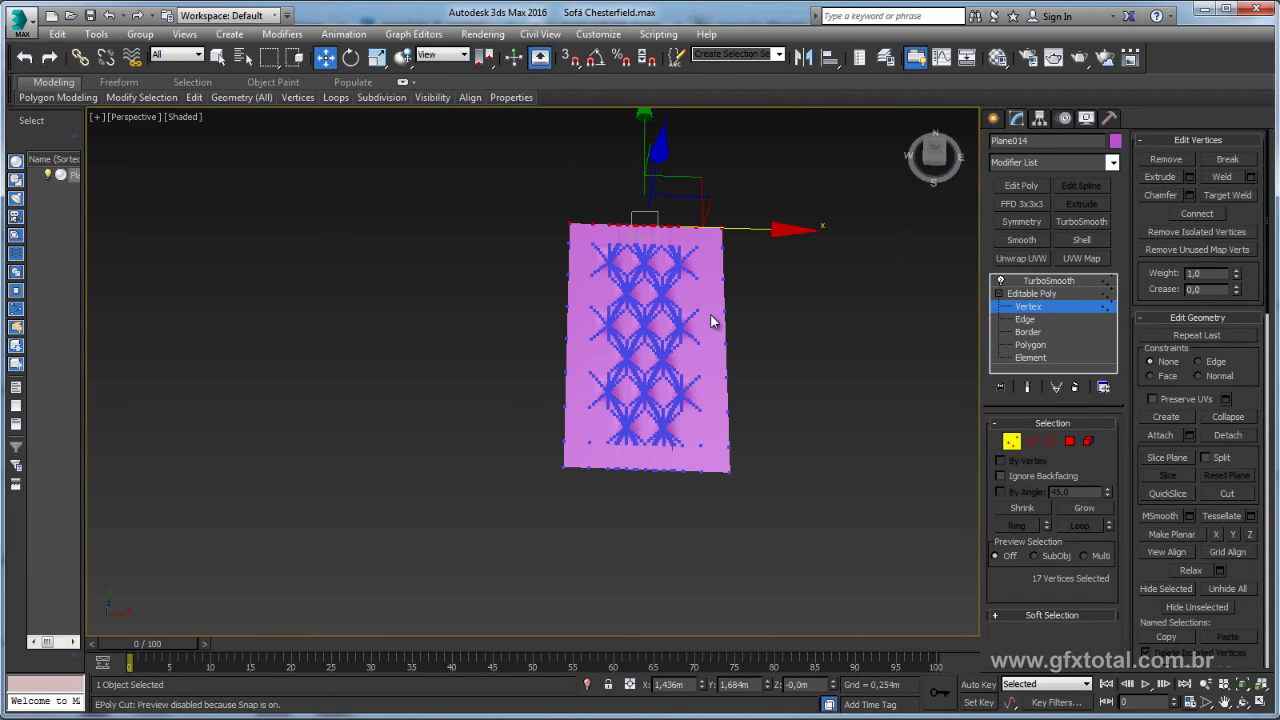
Show edged faces and pull the bottom vertex row further down in Y.
key("F4")
scroll(622, 204, "up", 2)
scroll(622, 204, "up", 3)
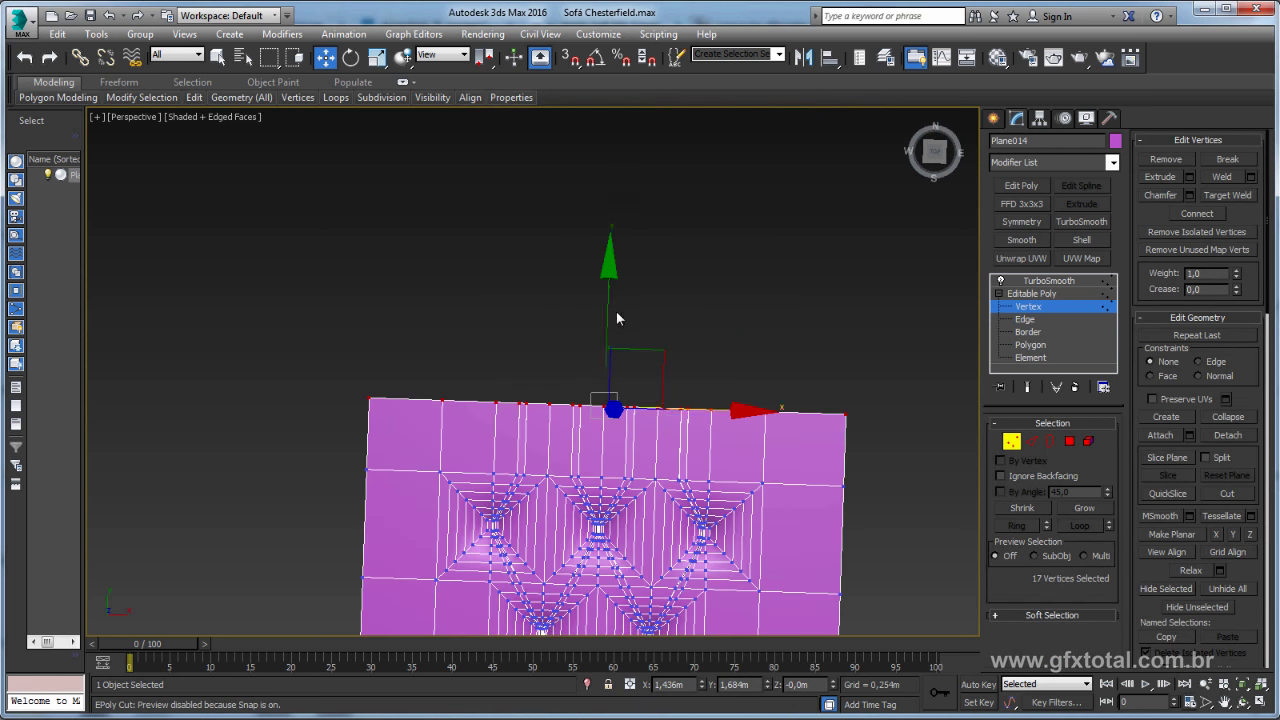
middle_click_drag(616, 318, 729, 249, "alt")
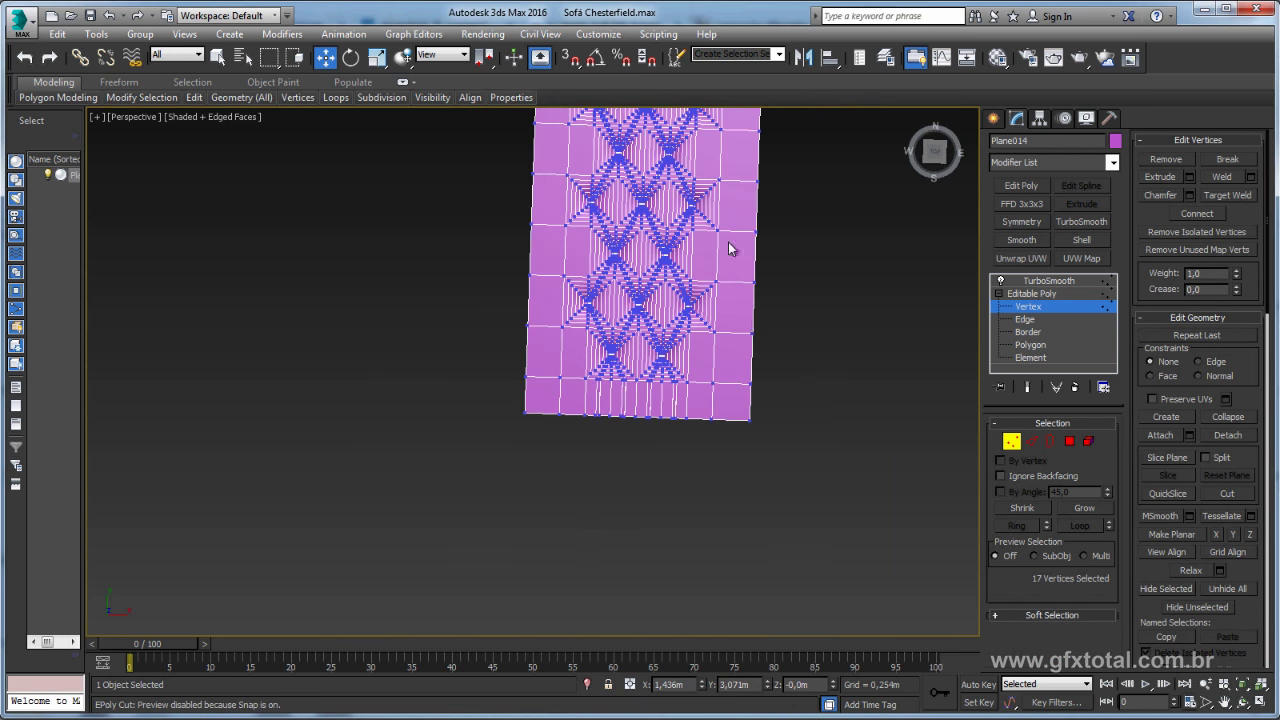
left_click_drag(767, 405, 518, 426)
left_click_drag(640, 318, 640, 374)
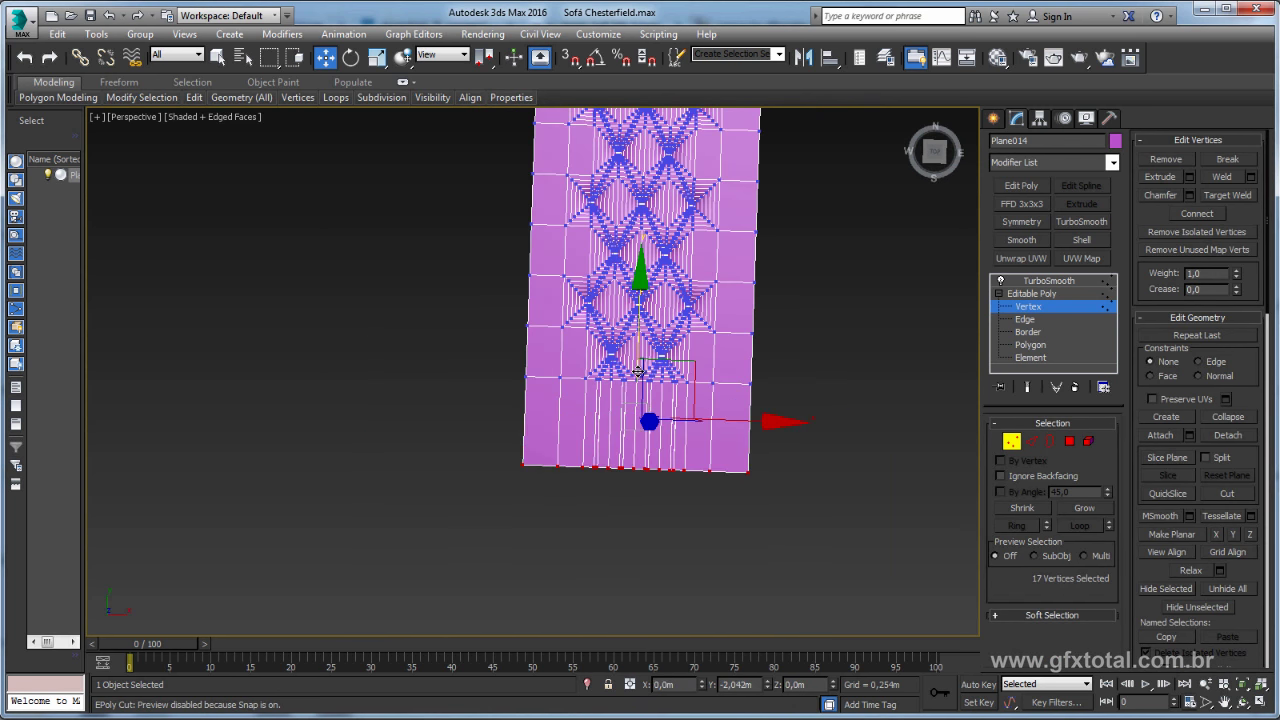
Connect the bottom strip's vertical edges with 4 new loops and no pinch.
left_click(1031, 441)
left_click_drag(771, 420, 389, 437)
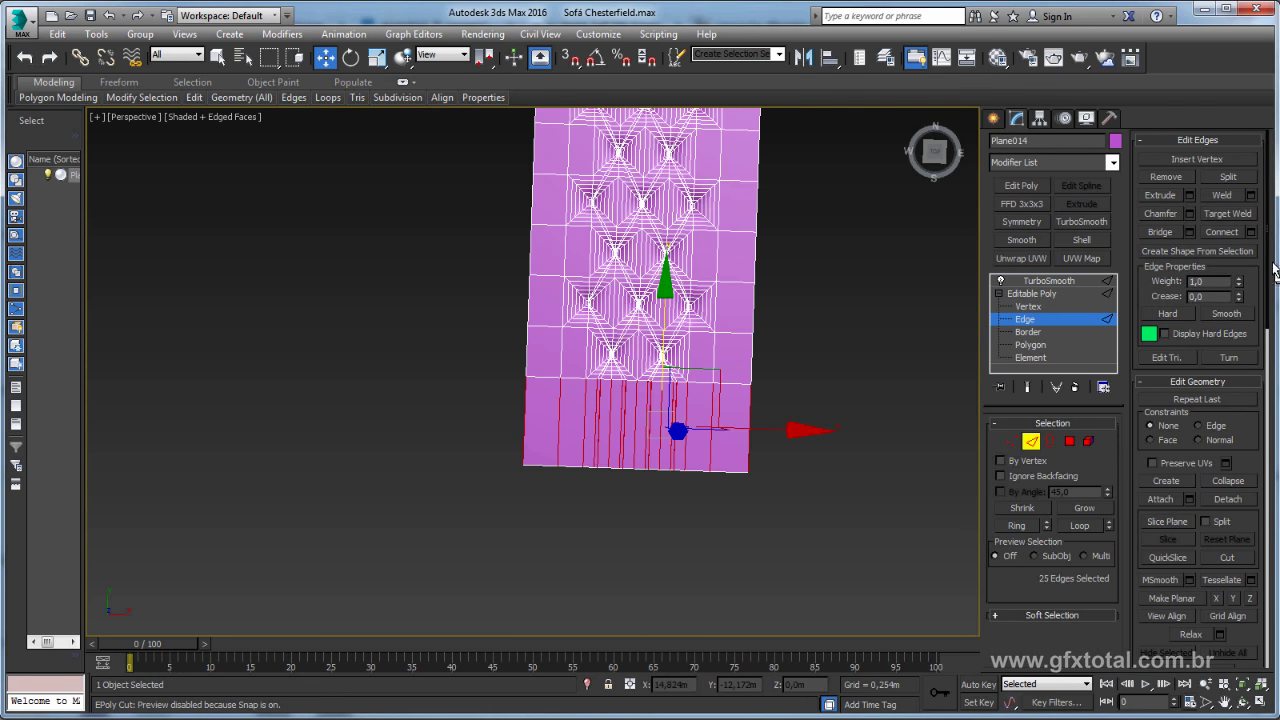
left_click(1251, 233)
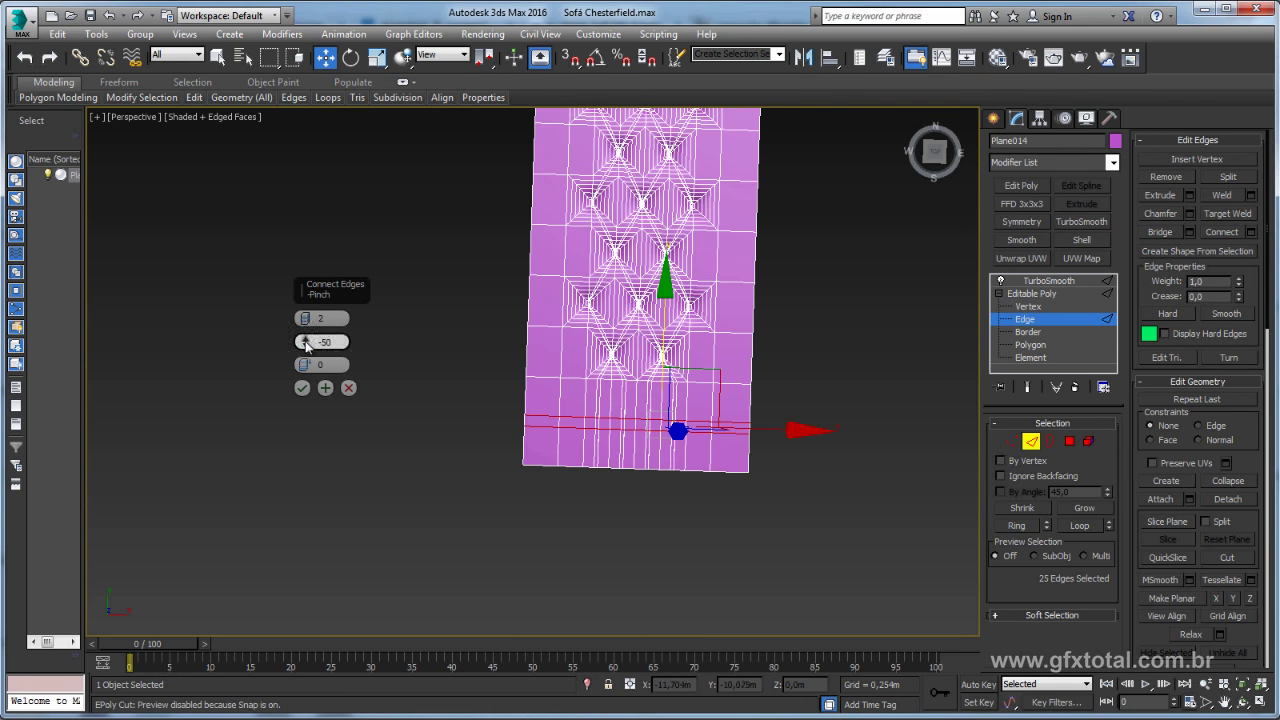
left_click_drag(309, 321, 309, 309)
left_click(302, 387)
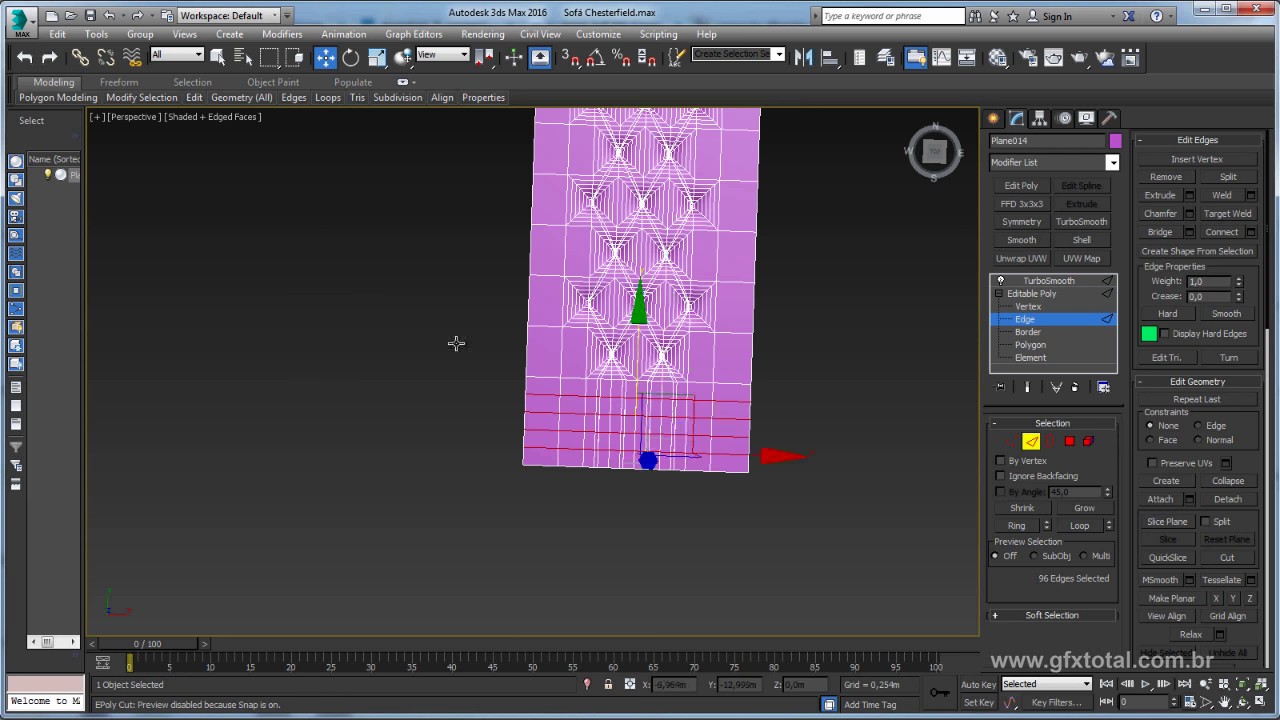
Connect the top strip's vertical edges with 2 new loops.
middle_click_drag(765, 328, 780, 516)
key("ctrl+z")
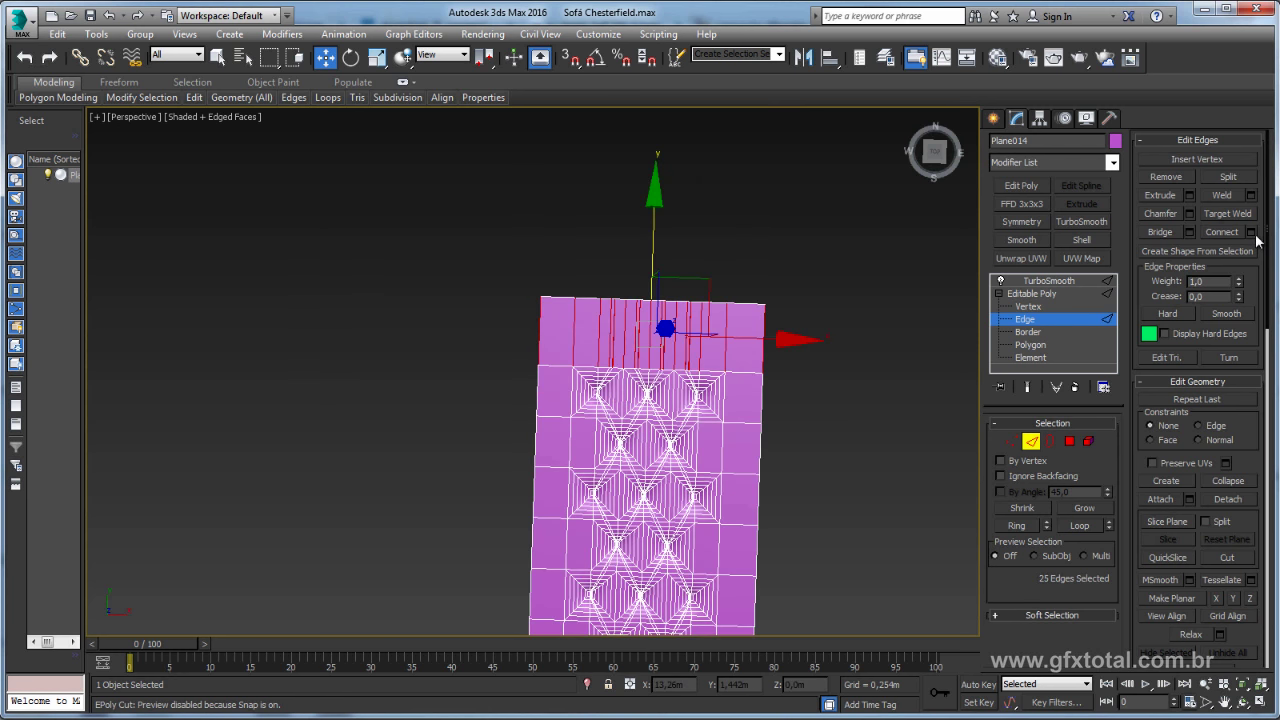
left_click(1250, 232)
left_click_drag(305, 320, 305, 328)
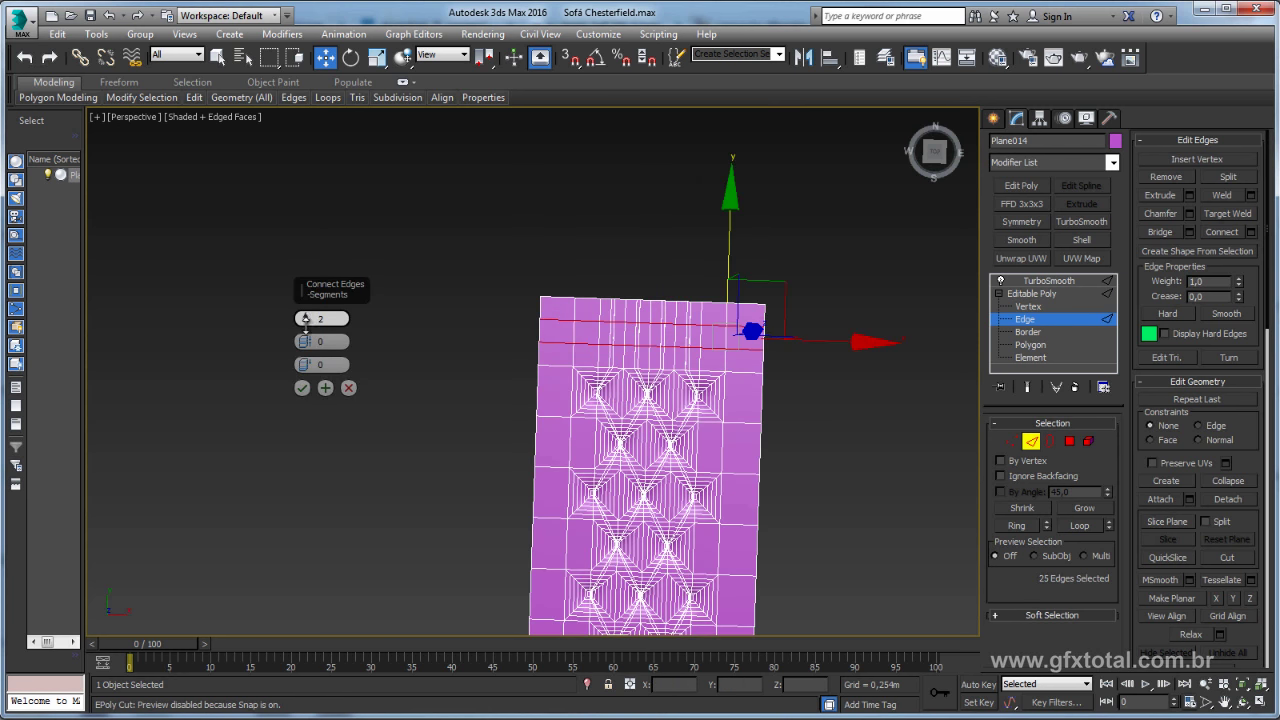
left_click(302, 387)
Check a single horizontal edge loop, undo the selection, and return to the TurboSmooth result.
scroll(600, 400, "up", 2)
middle_click_drag(706, 590, 706, 332)
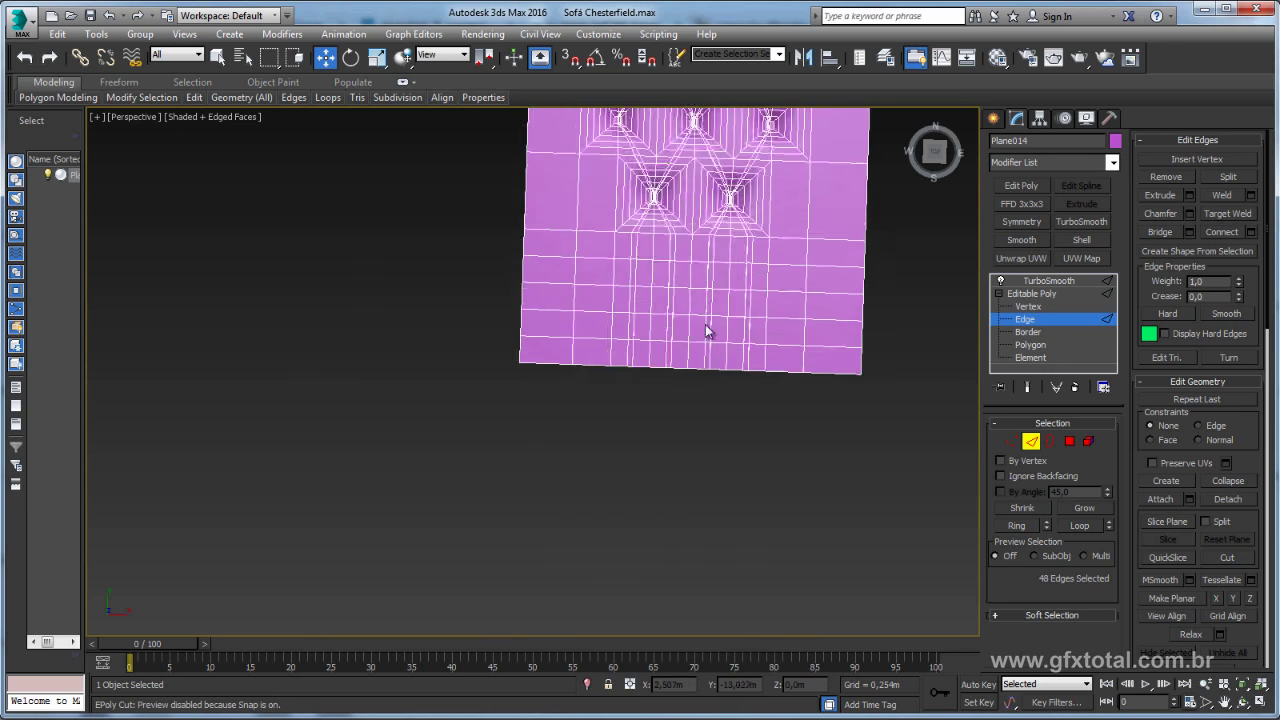
scroll(706, 332, "up", 3)
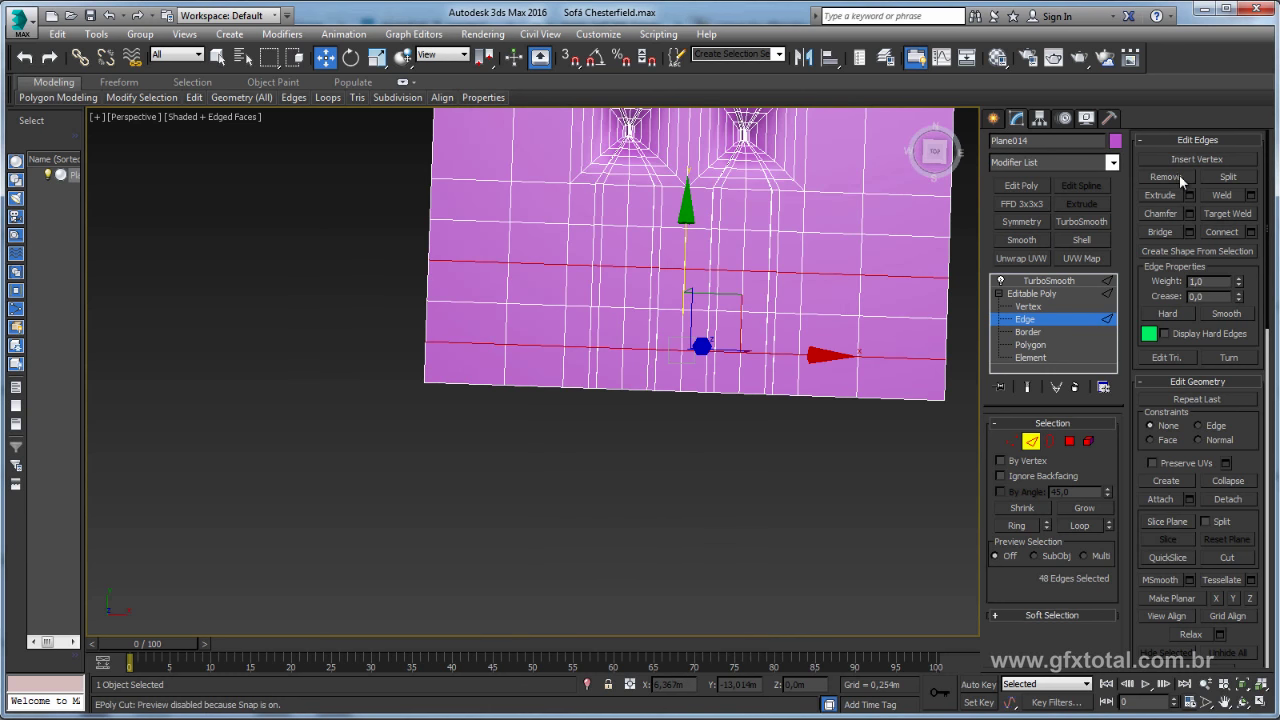
double_click(846, 234)
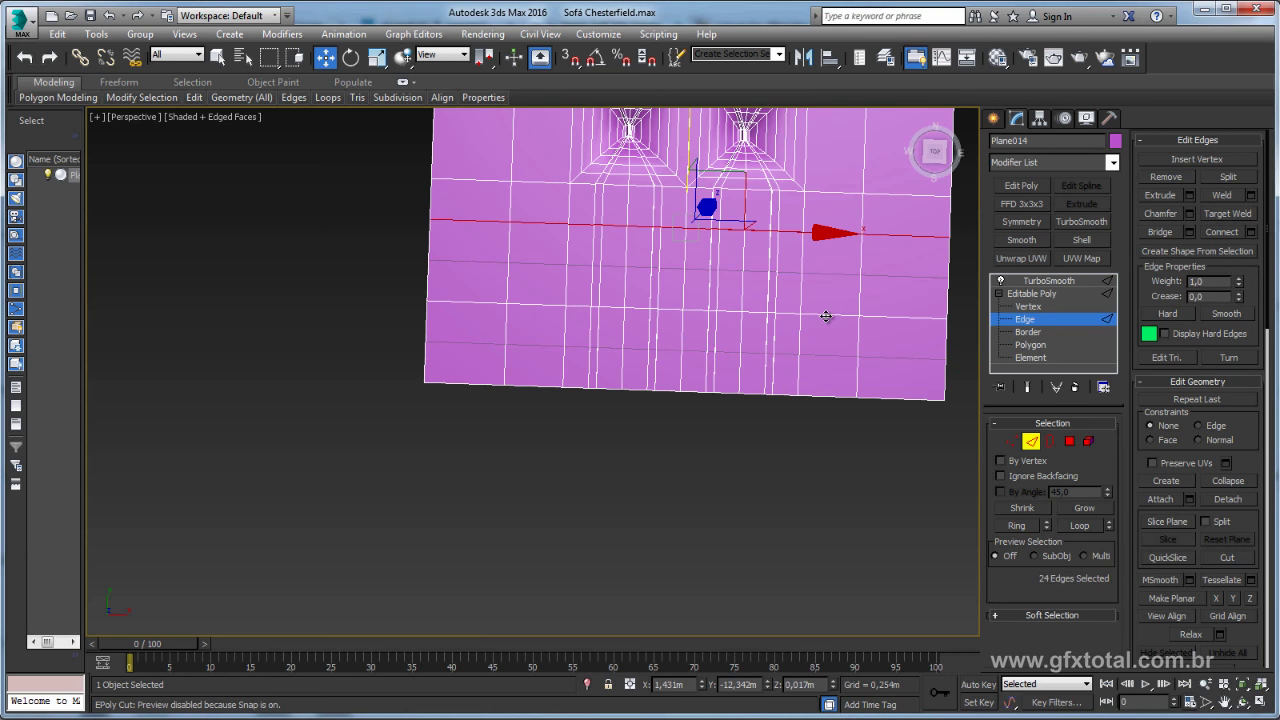
key("ctrl+z")
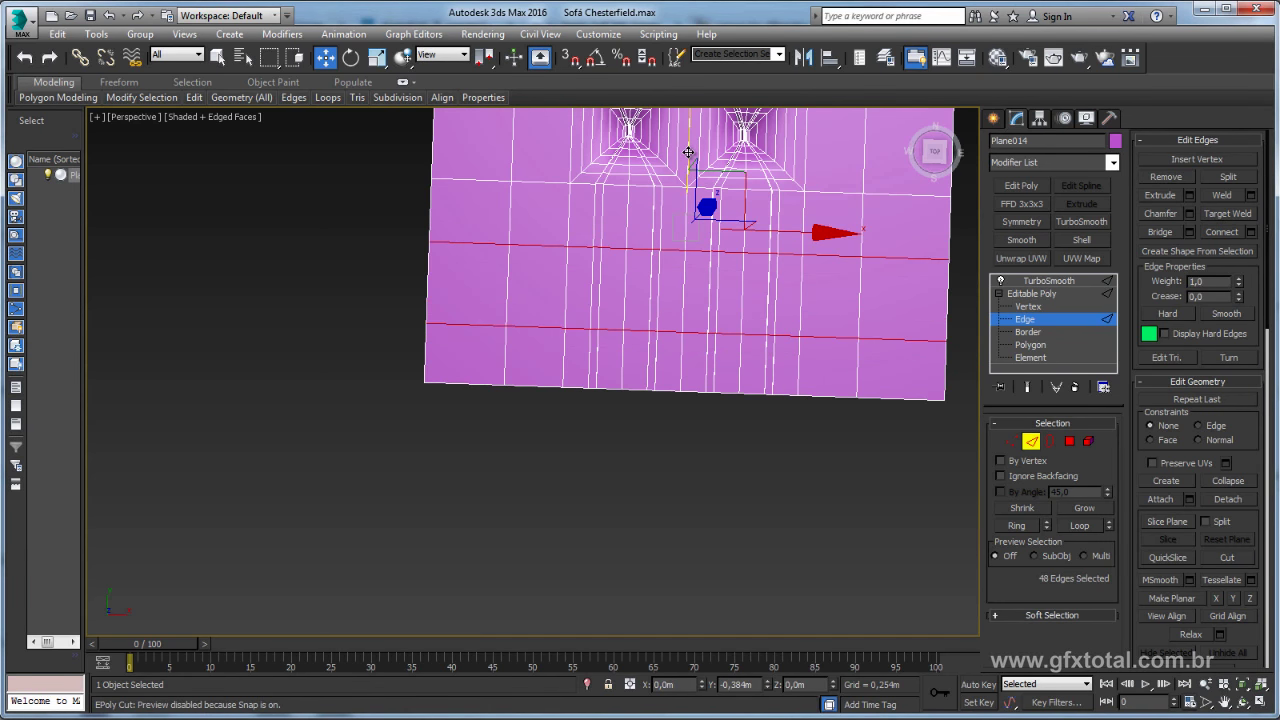
left_click(1048, 280)
Turn off edged faces, orbit around the smoothed panel, and activate Select and Rotate.
middle_click_drag(789, 286, 714, 350, "alt")
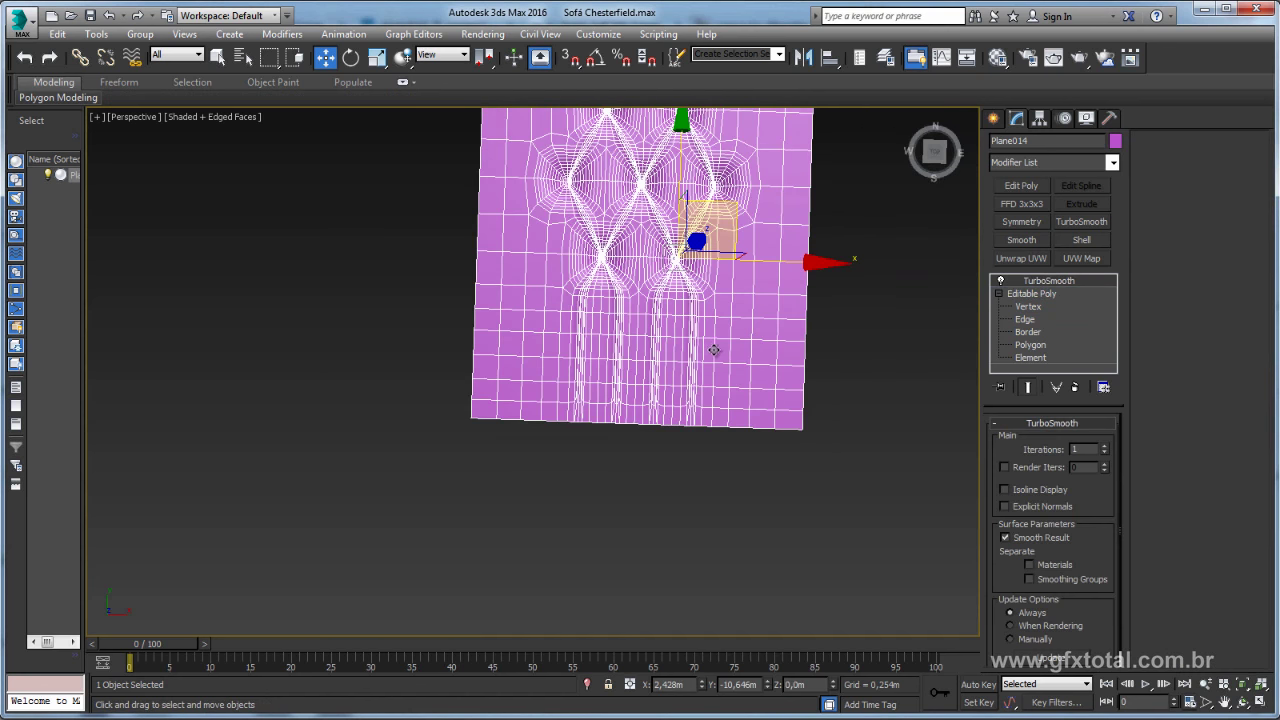
scroll(710, 350, "down", 3)
scroll(787, 381, "up", 3)
mouse_move(787, 381)
middle_mouse_down("alt")
mouse_move(735, 471)
mouse_move(757, 457)
mouse_move(766, 500)
mouse_move(550, 334)
mouse_move(606, 308)
middle_mouse_up("alt")
key("F4")
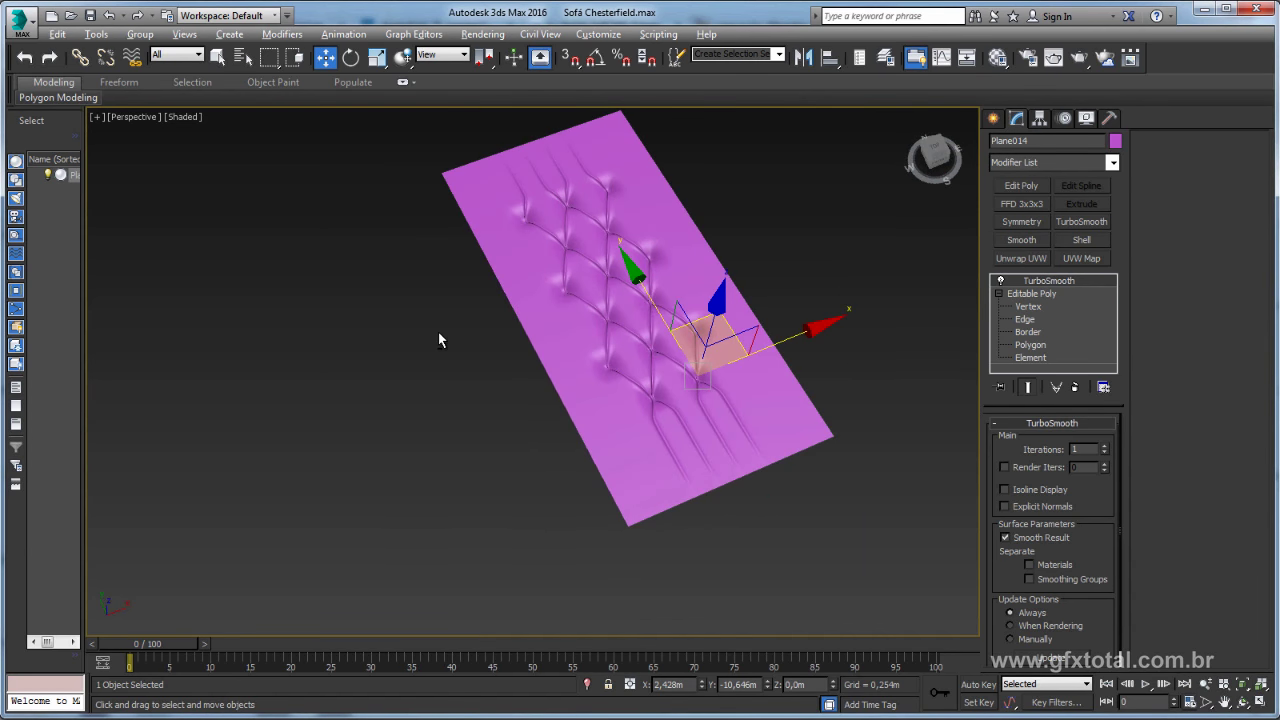
middle_click_drag(438, 332, 520, 320, "alt")
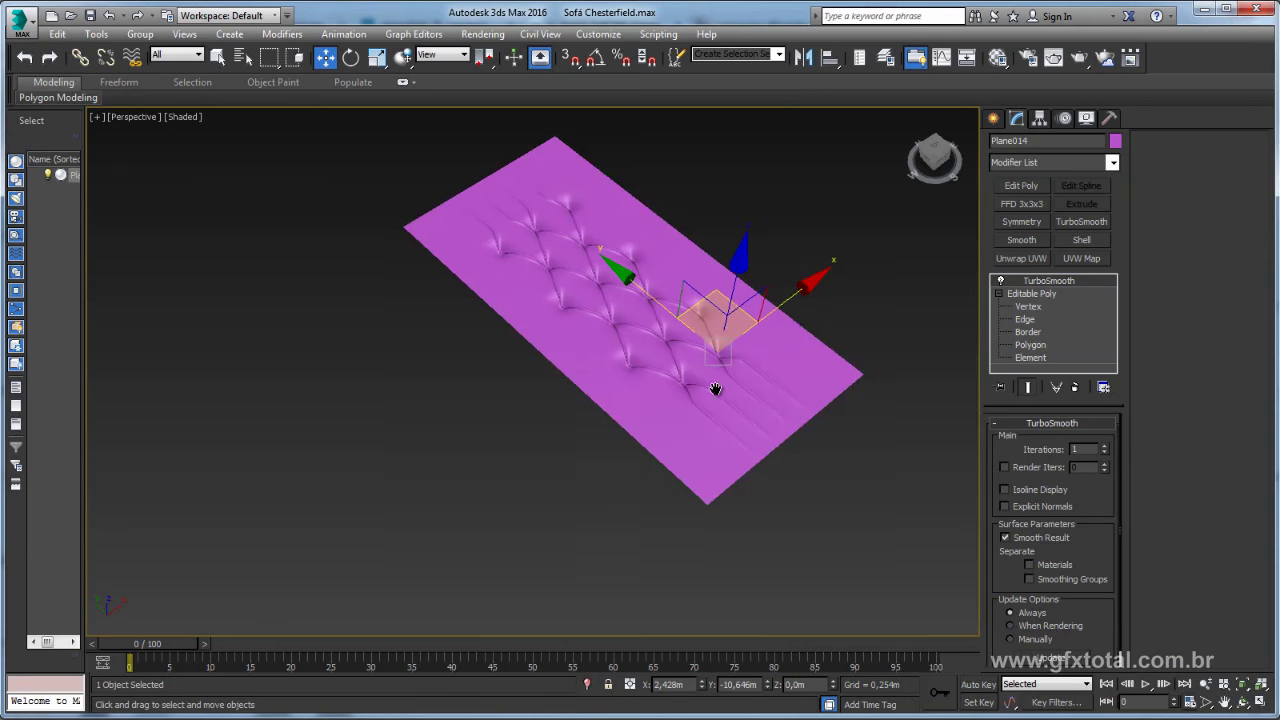
key("e")
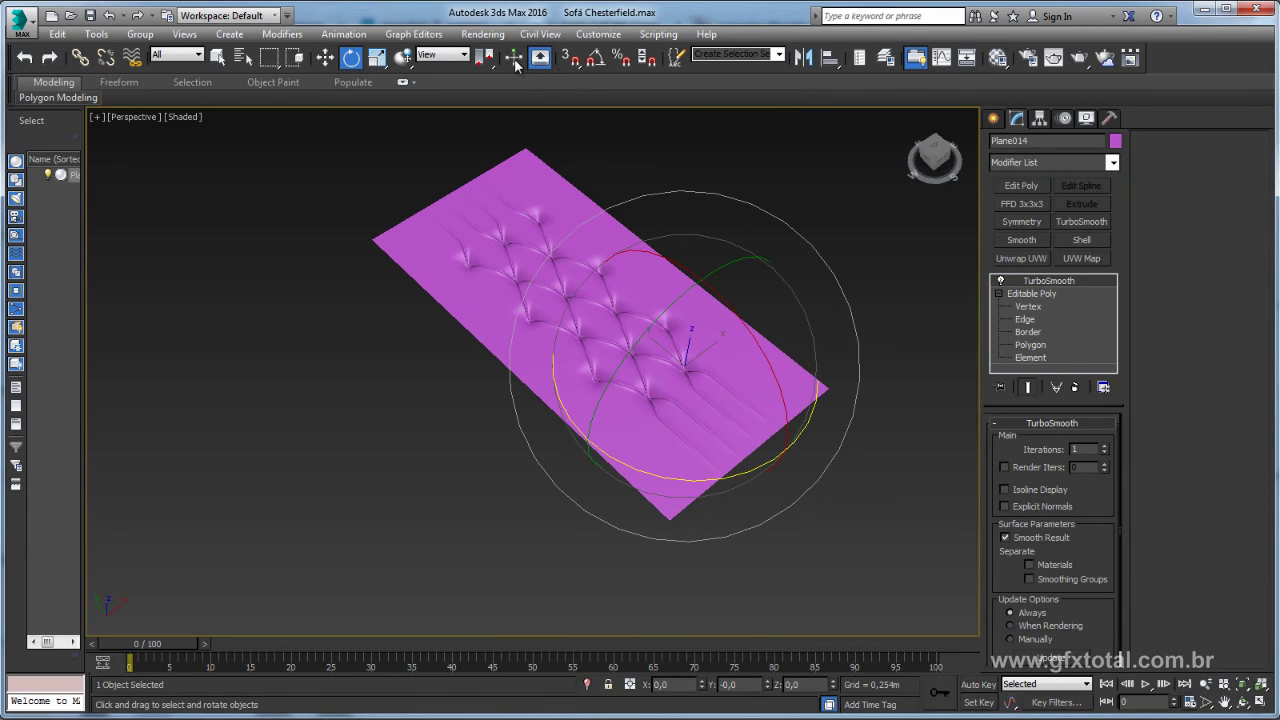
Enable Angle Snap and rotate the panel 90° about X so it stands upright.
left_click(595, 58)
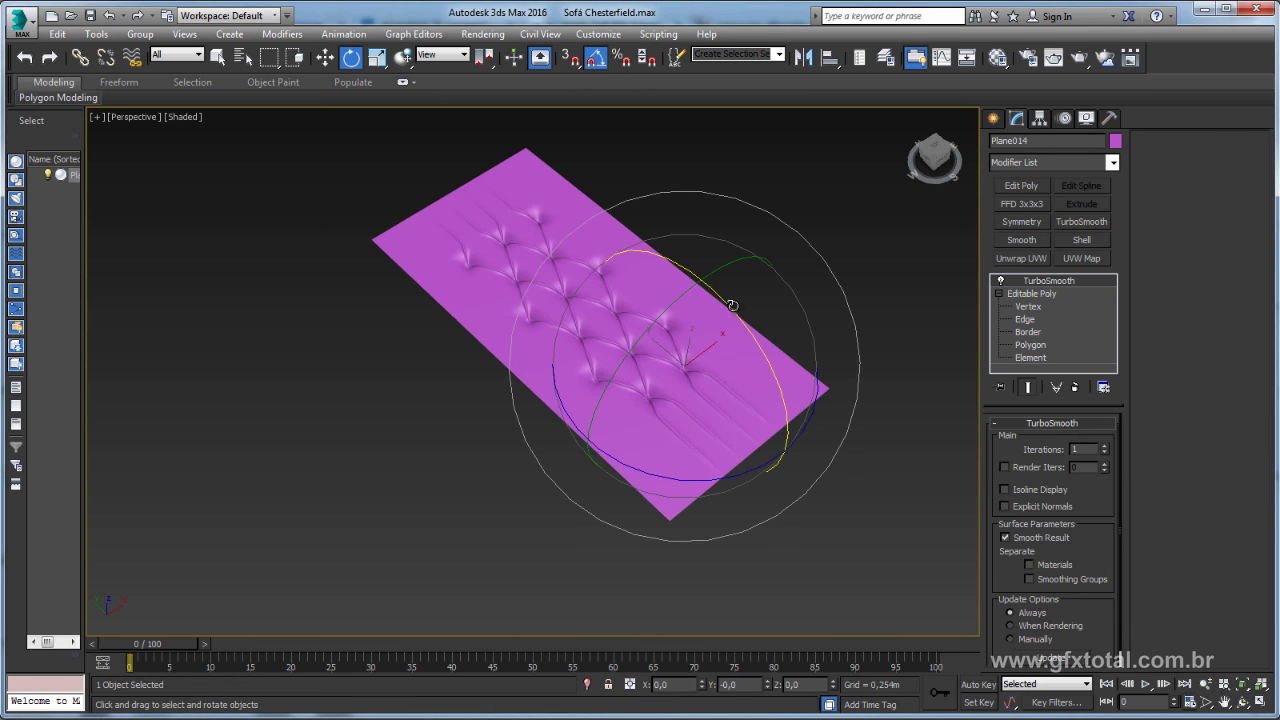
left_click_drag(730, 305, 767, 363)
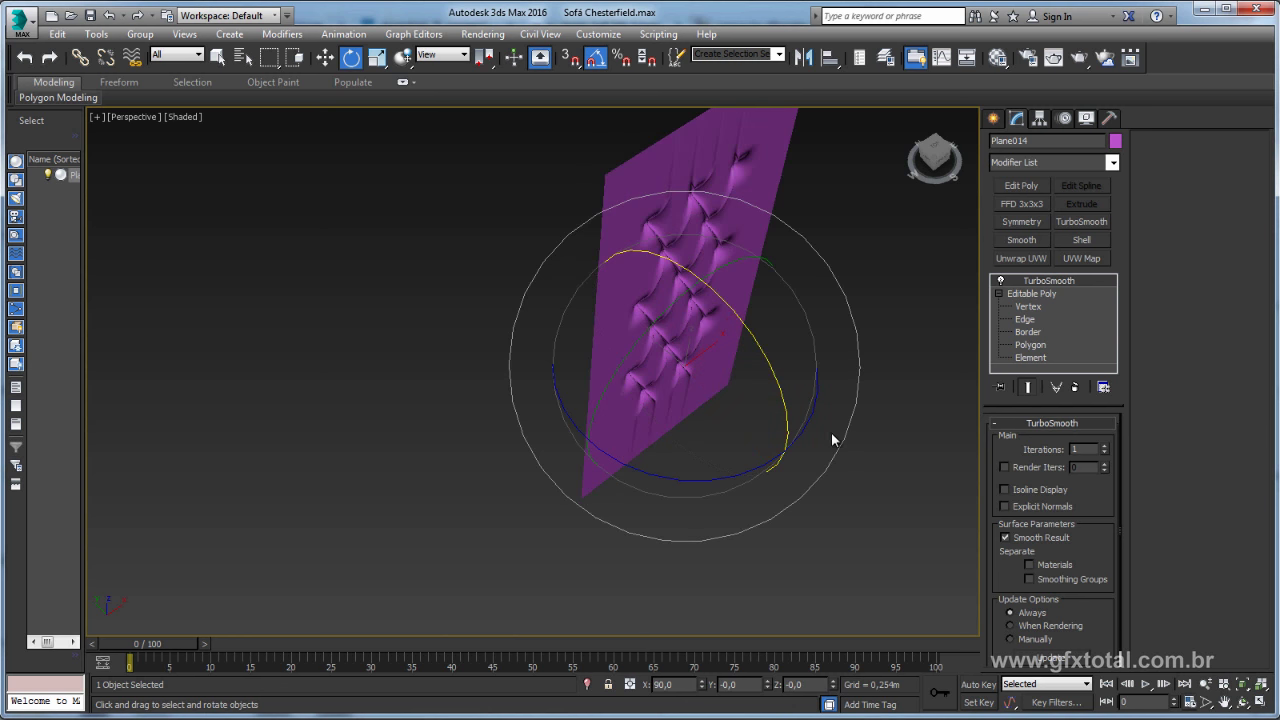
mouse_move(831, 432)
middle_mouse_down("alt")
mouse_move(831, 397)
mouse_move(636, 404)
mouse_move(626, 446)
middle_mouse_up("alt")
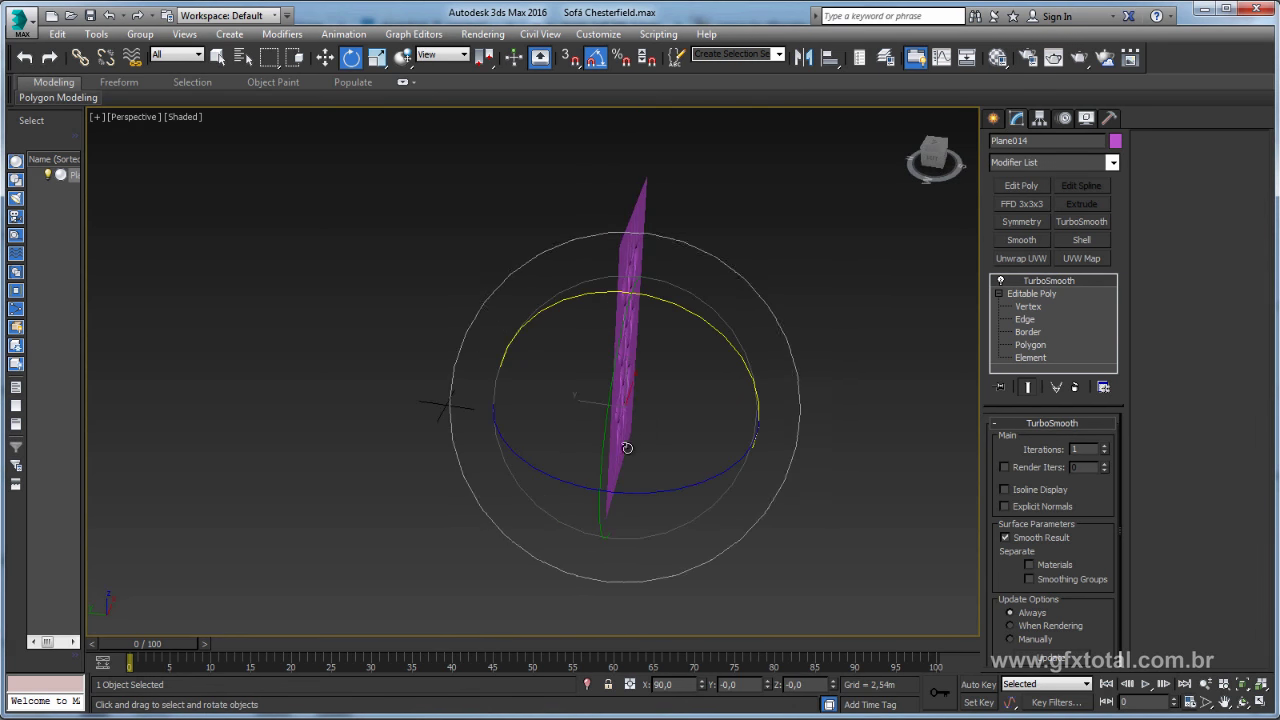
Switch to Select and Scale and orbit the upright panel, comparing it against the sofa reference photo.
key("w")
mouse_move(520, 403)
middle_mouse_down("alt")
mouse_move(349, 386)
mouse_move(340, 423)
mouse_move(460, 443)
middle_mouse_up("alt")
key("r")
scroll(460, 443, "up", 5)
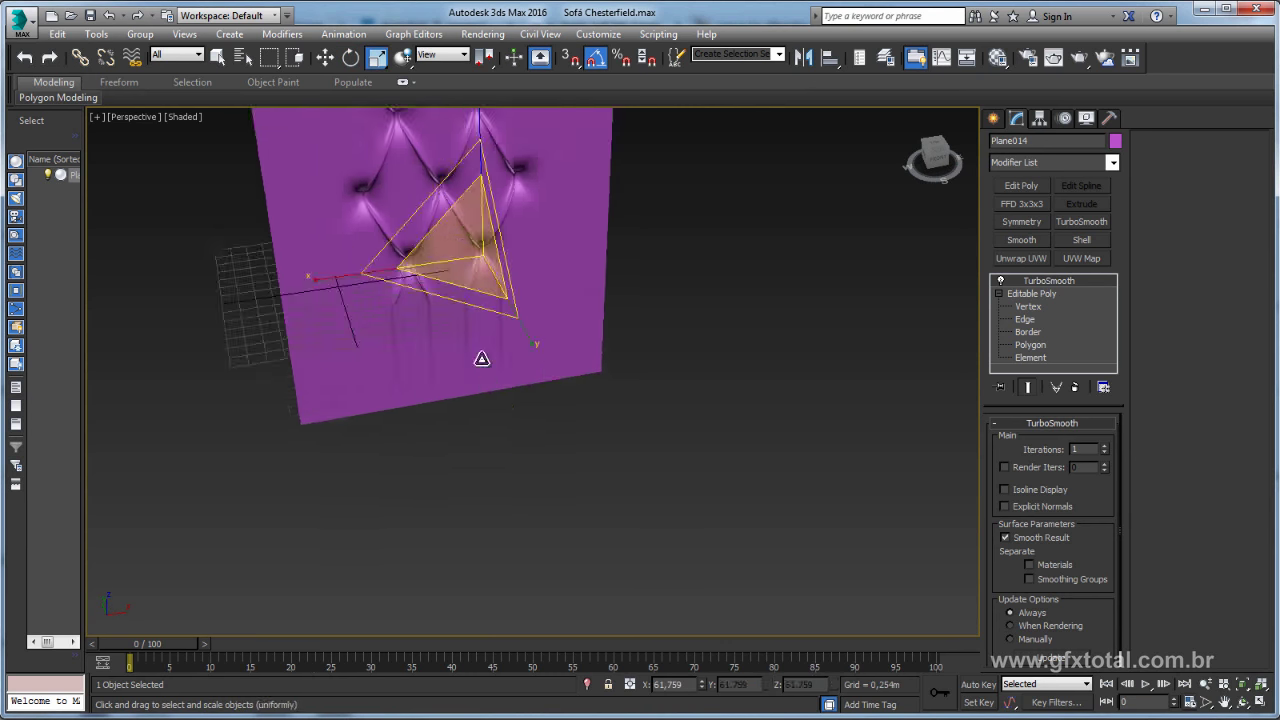
middle_click_drag(486, 357, 514, 414, "alt")
scroll(514, 414, "down", 5)
scroll(651, 352, "up", 3)
middle_click_drag(640, 369, 400, 277, "alt")
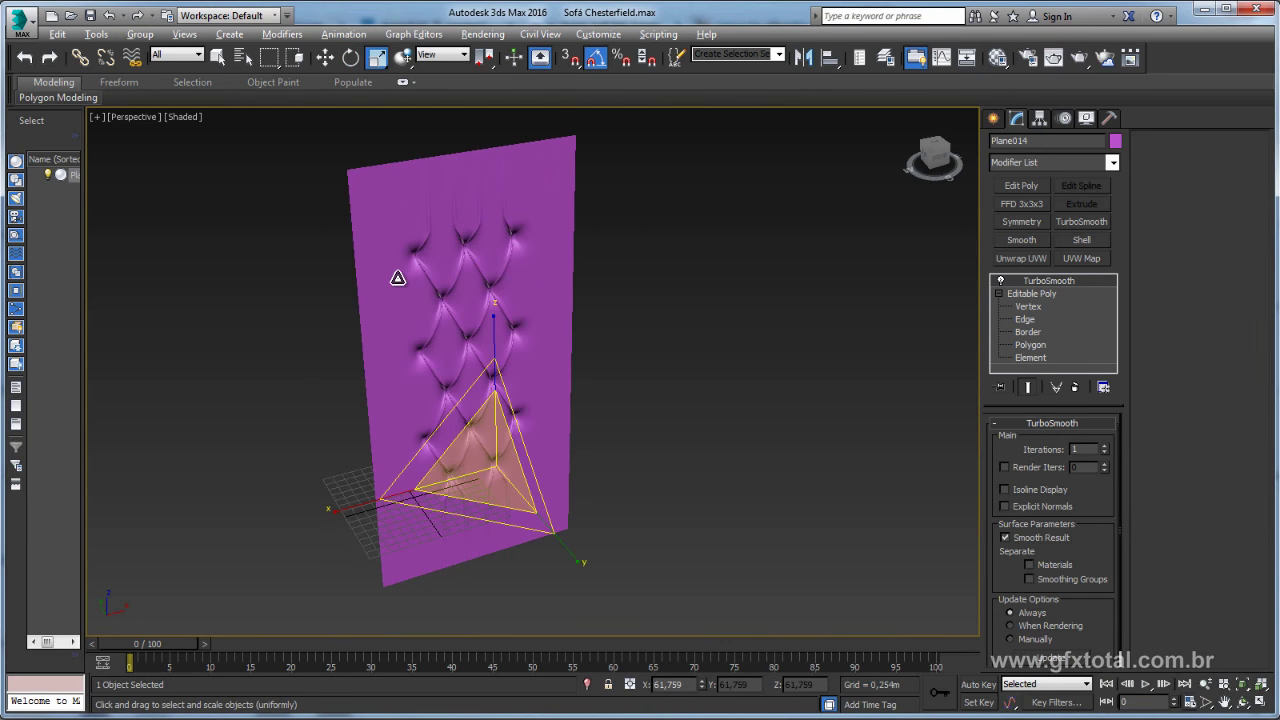
key("alt+Tab")
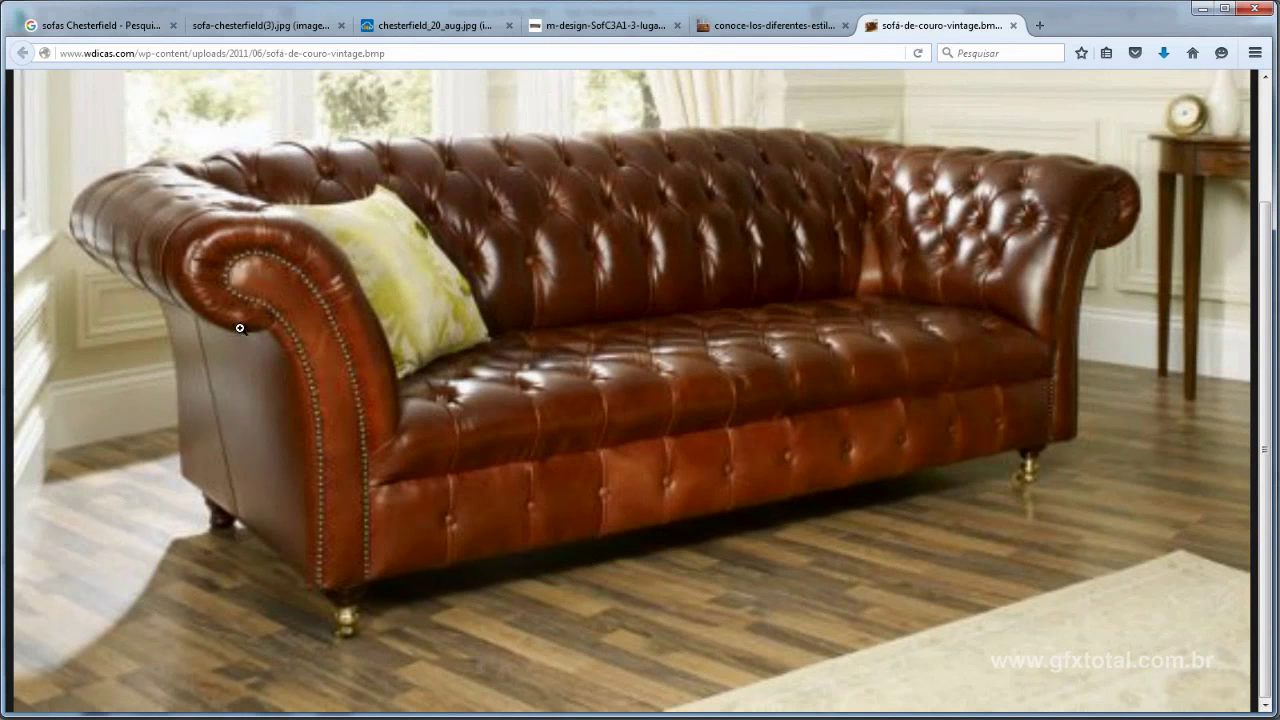
key("alt+Tab")
mouse_move(523, 357)
middle_mouse_down("alt")
mouse_move(751, 343)
mouse_move(580, 360)
mouse_move(655, 352)
middle_mouse_up("alt")
key("alt+Tab")
key("alt+Tab")
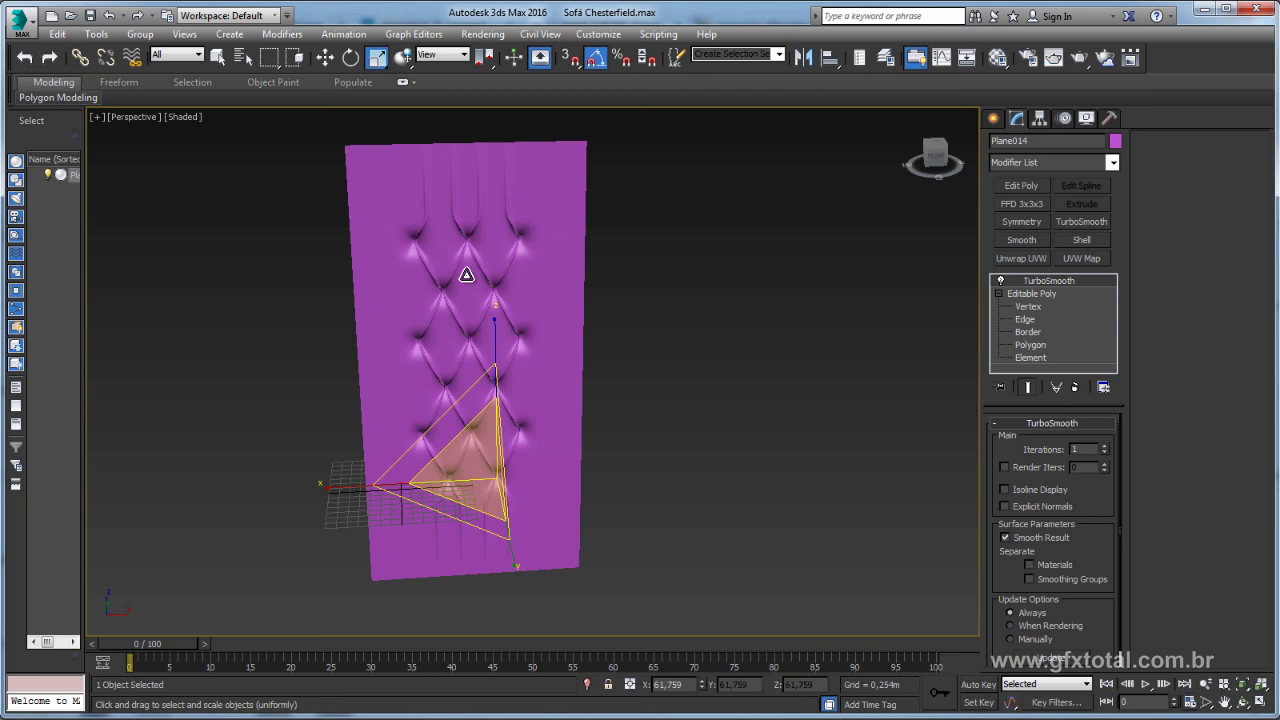
mouse_move(749, 286)
middle_mouse_down("alt")
mouse_move(666, 300)
mouse_move(728, 290)
mouse_move(691, 316)
middle_mouse_up("alt")
middle_click_drag(745, 277, 800, 289)
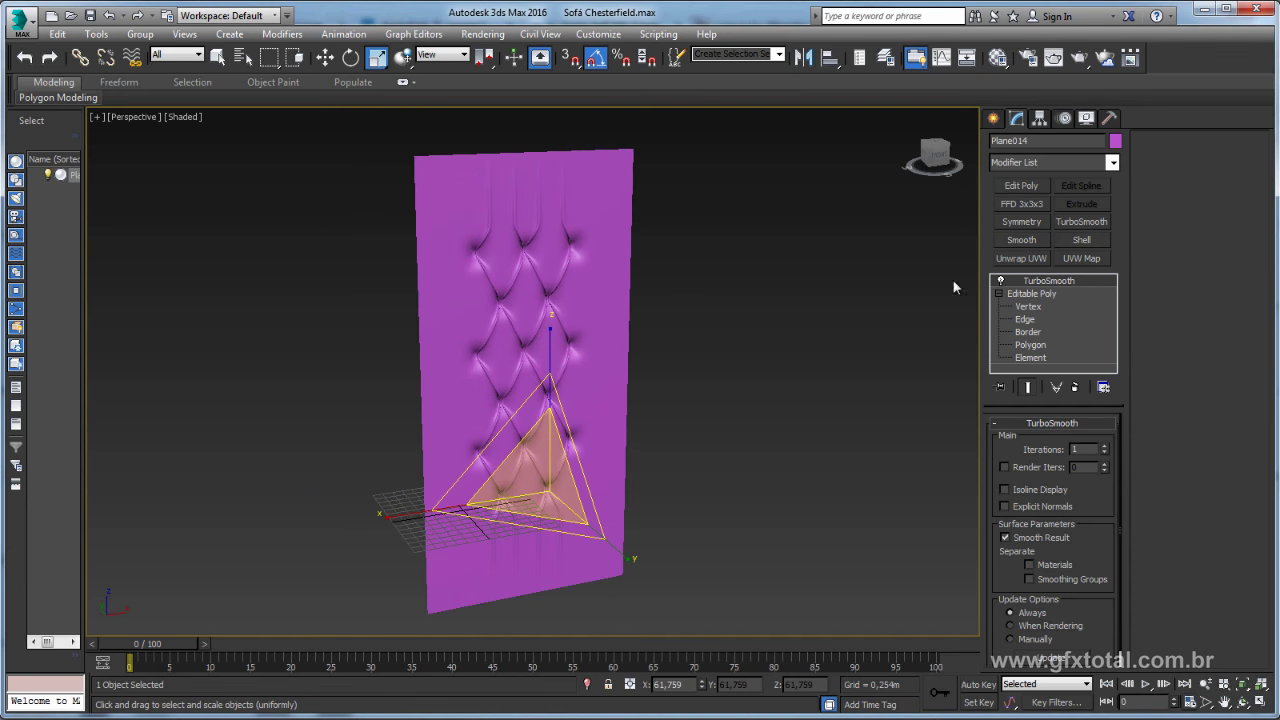
left_click(1112, 162)
type("tu")
key("Return")
middle_click_drag(729, 325, 750, 322)
key("x")
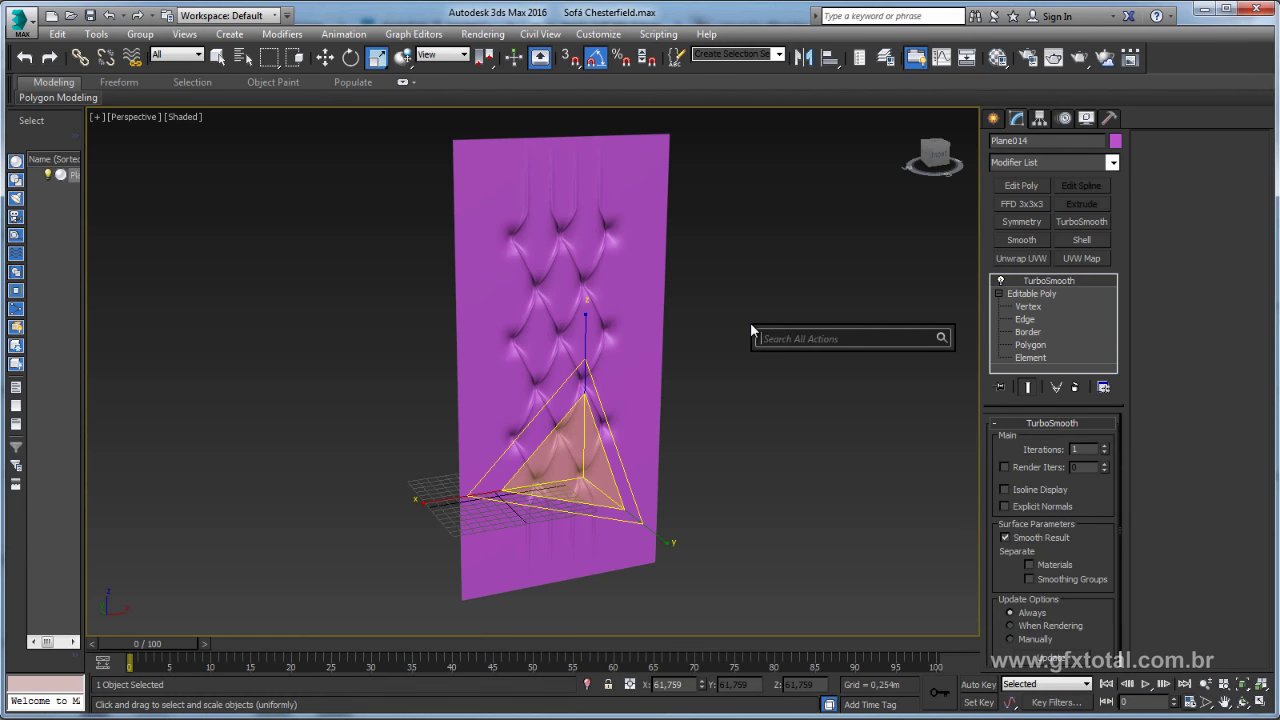
Apply a Bend modifier to the tufted panel and try a 120 degree angle.
type("bend")
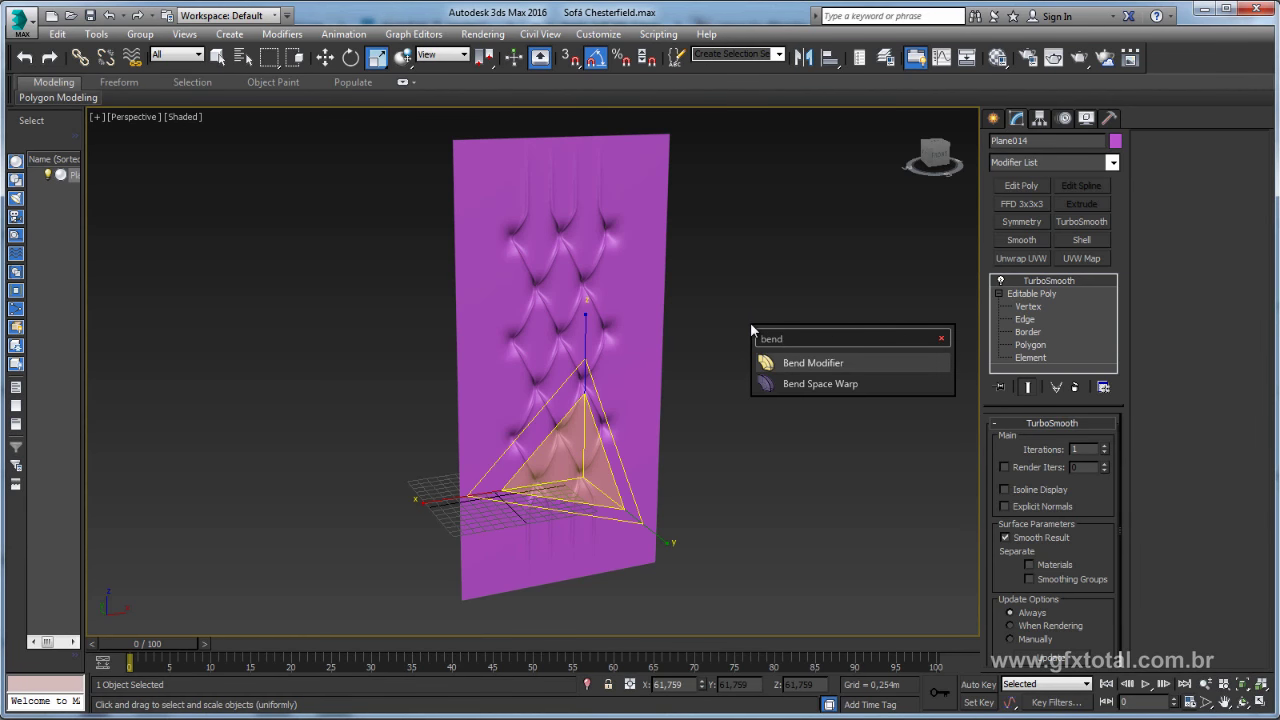
key("Return")
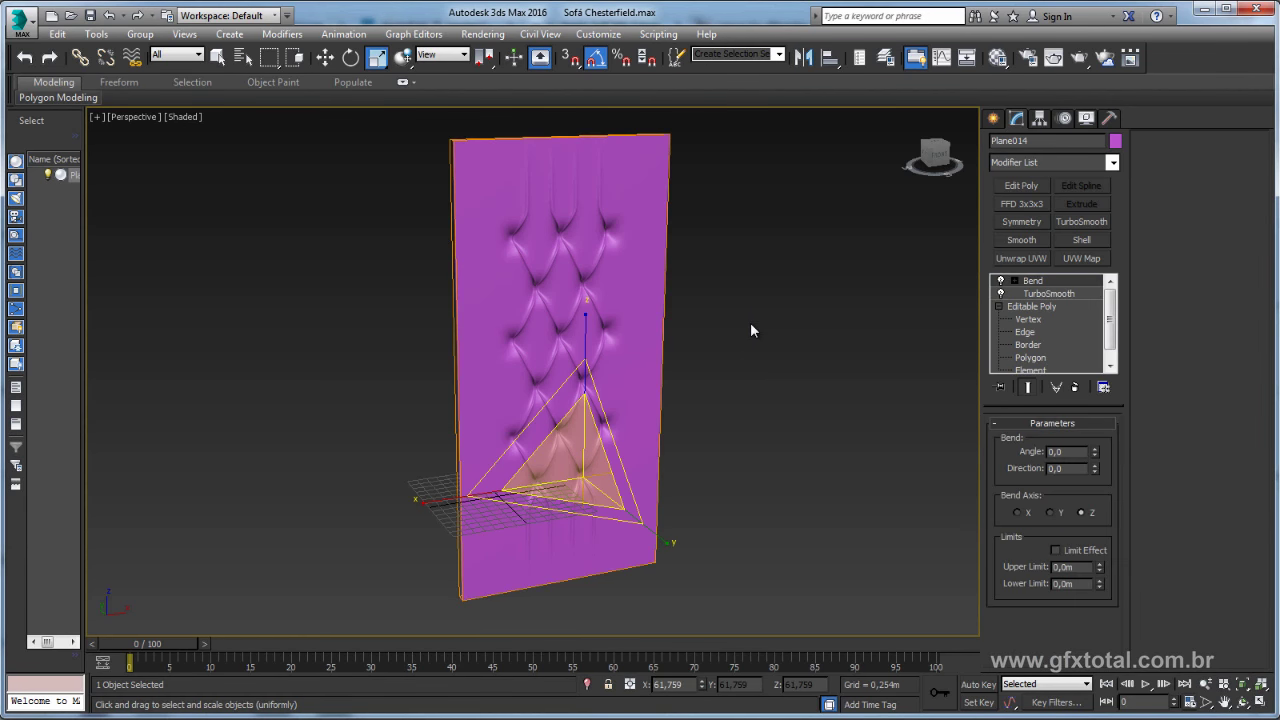
mouse_move(750, 322)
middle_mouse_down("alt")
mouse_move(691, 346)
mouse_move(749, 340)
middle_mouse_up("alt")
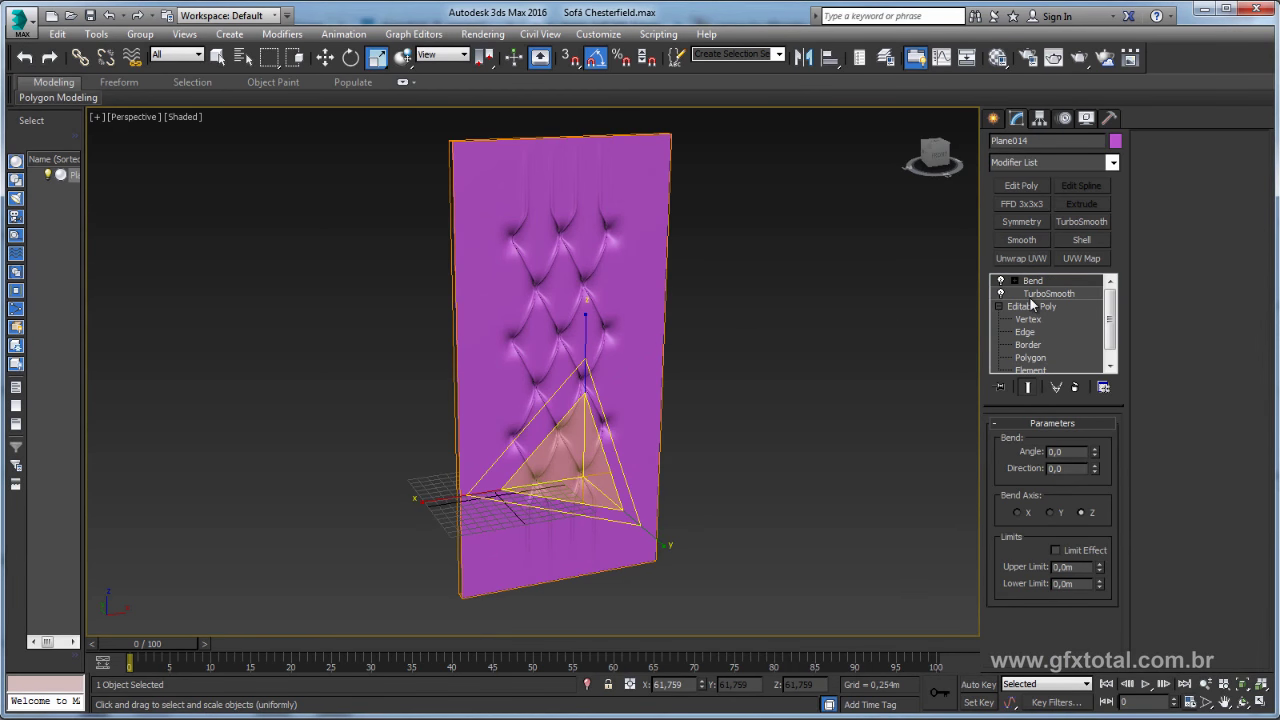
left_click_drag(1096, 456, 1091, 418)
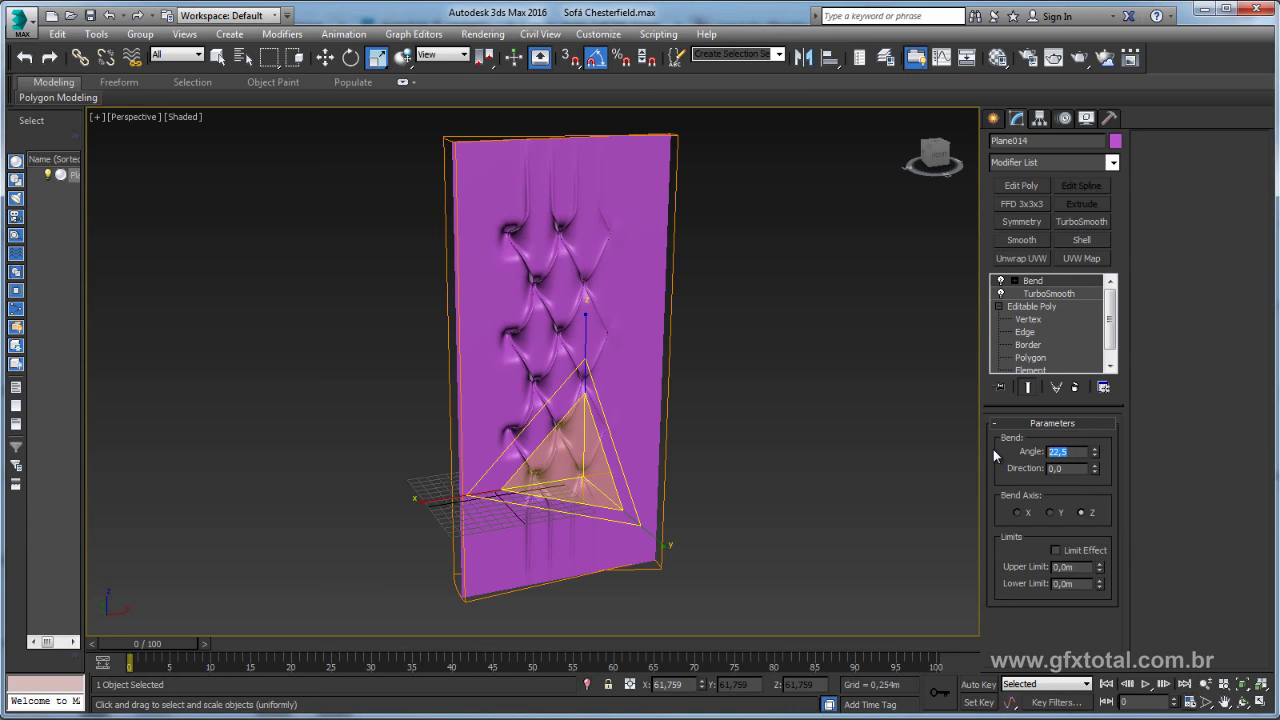
type("120")
key("Return")
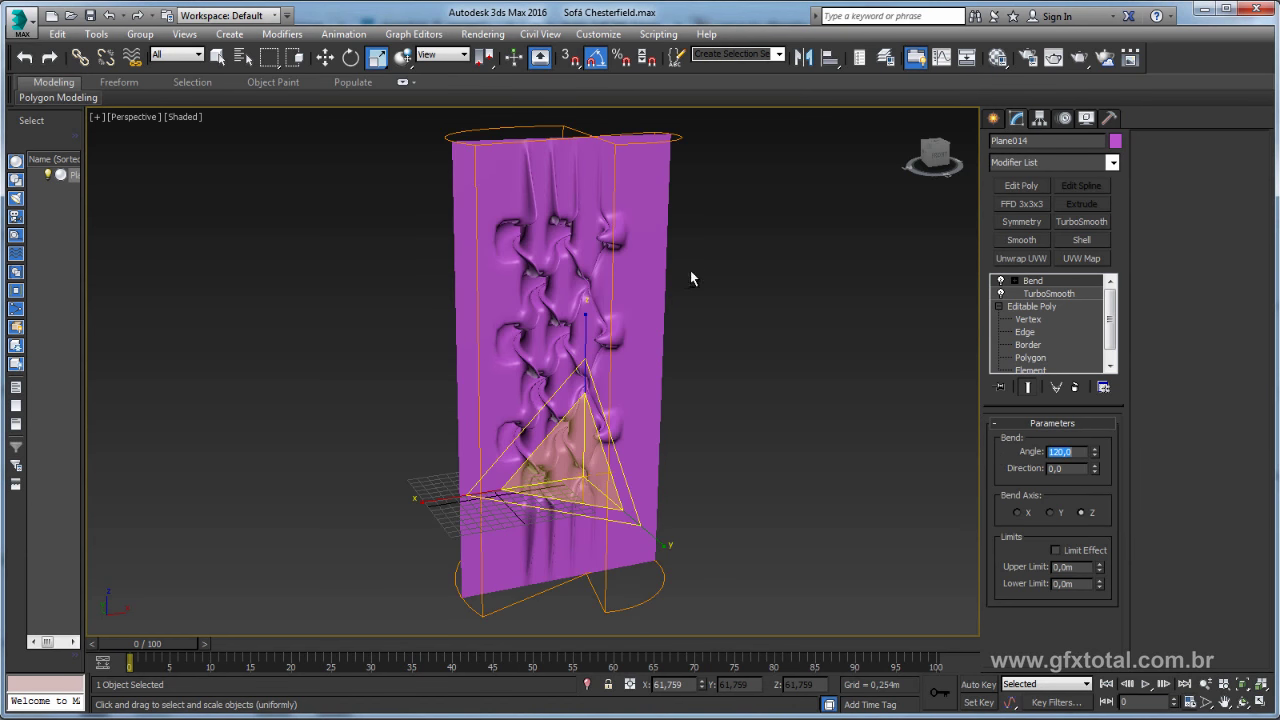
Drag the bend angle back and forth, ending at -98,5 degrees.
middle_click_drag(690, 278, 594, 377, "alt")
mouse_move(808, 366)
middle_mouse_down("alt")
mouse_move(608, 349)
mouse_move(606, 297)
mouse_move(663, 214)
mouse_move(640, 230)
middle_mouse_up("alt")
left_click_drag(1094, 452, 1094, 520)
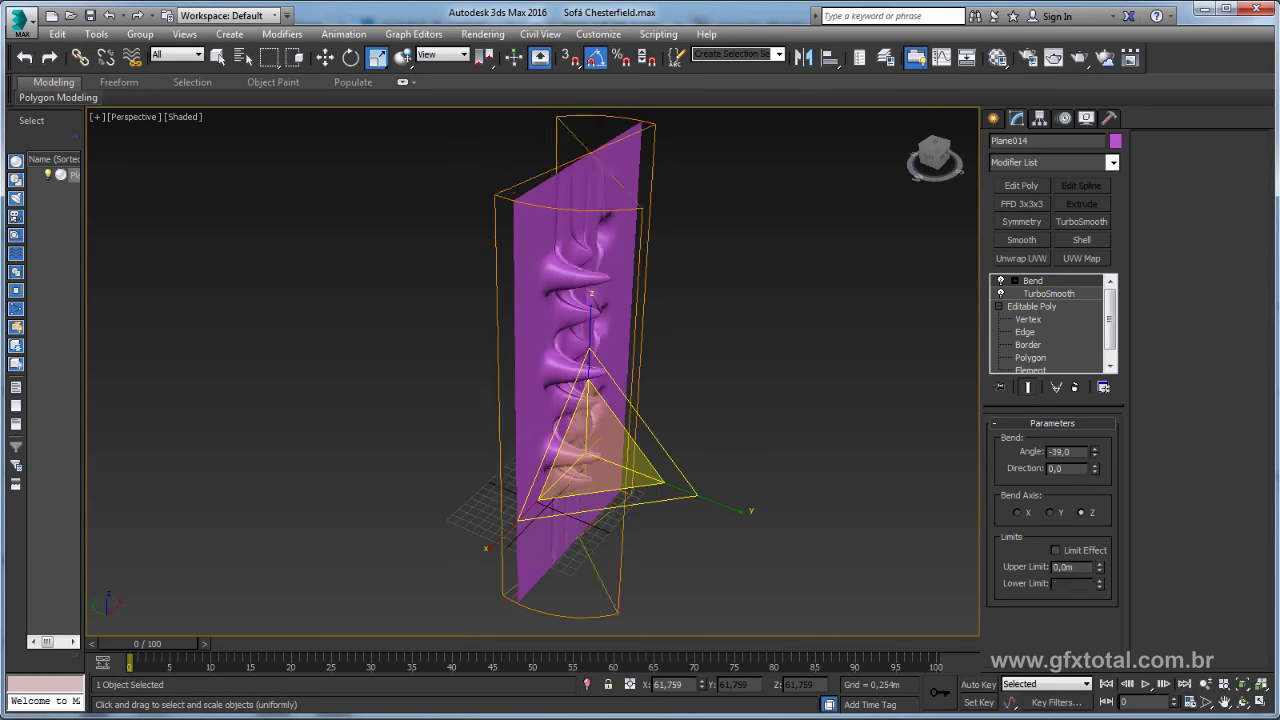
left_click_drag(1094, 452, 1094, 480)
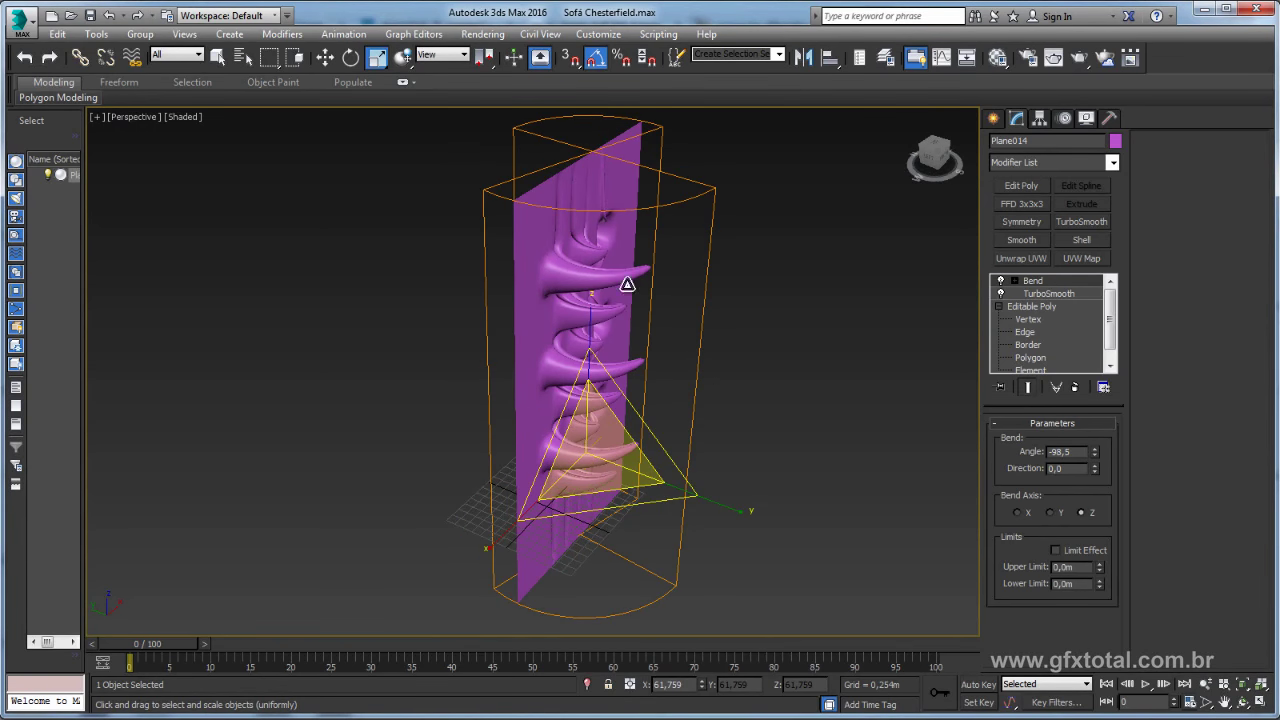
middle_click_drag(627, 284, 567, 295, "alt")
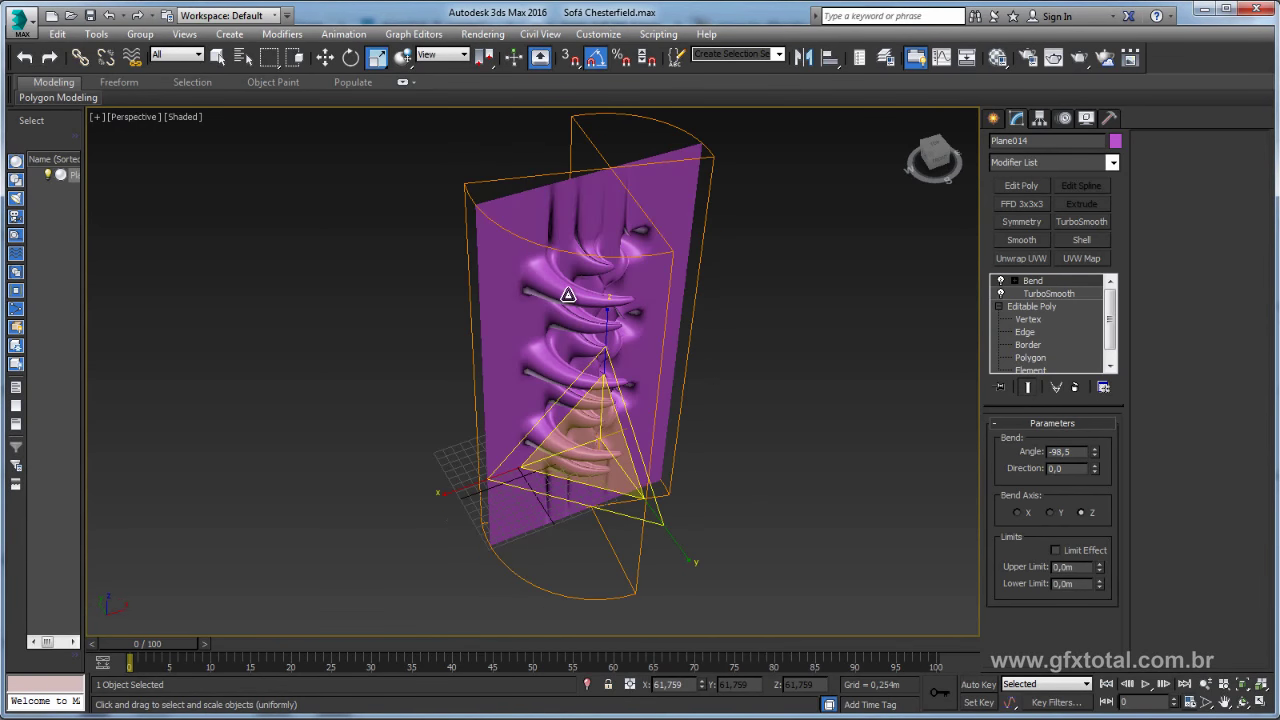
Set the bend to the Y axis with a 90 degree direction.
left_click(1050, 512)
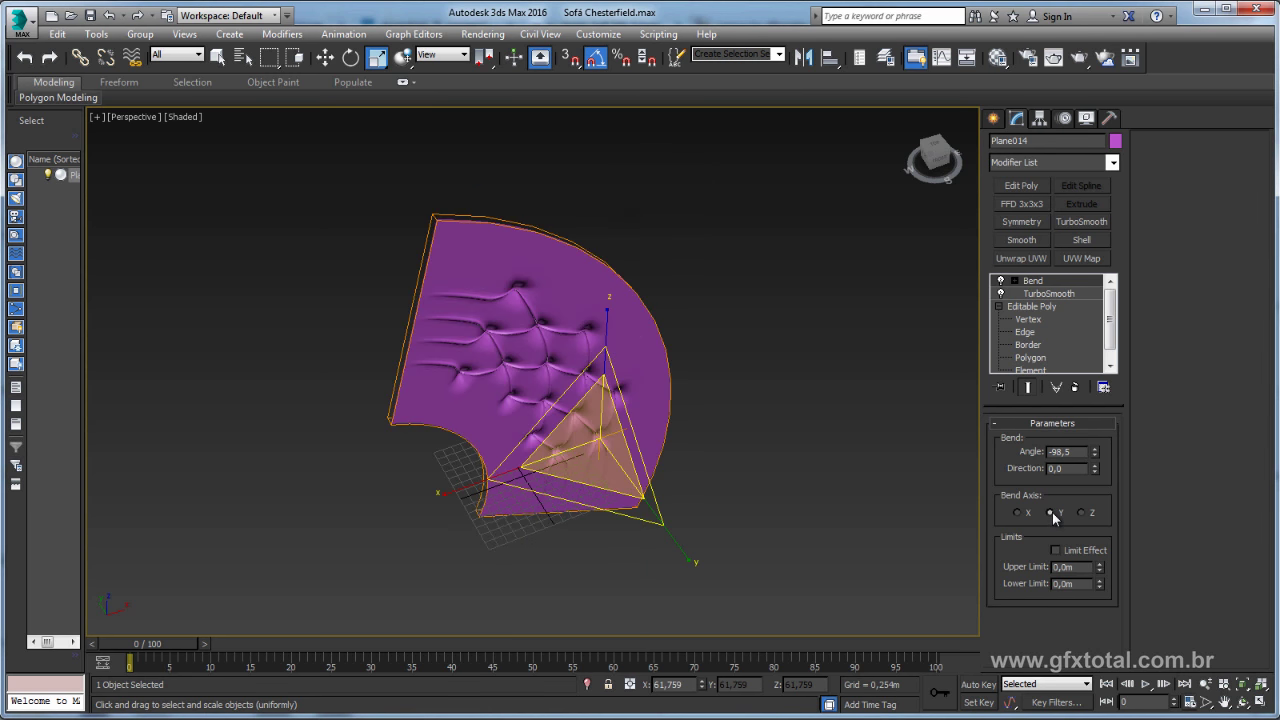
left_click(1019, 513)
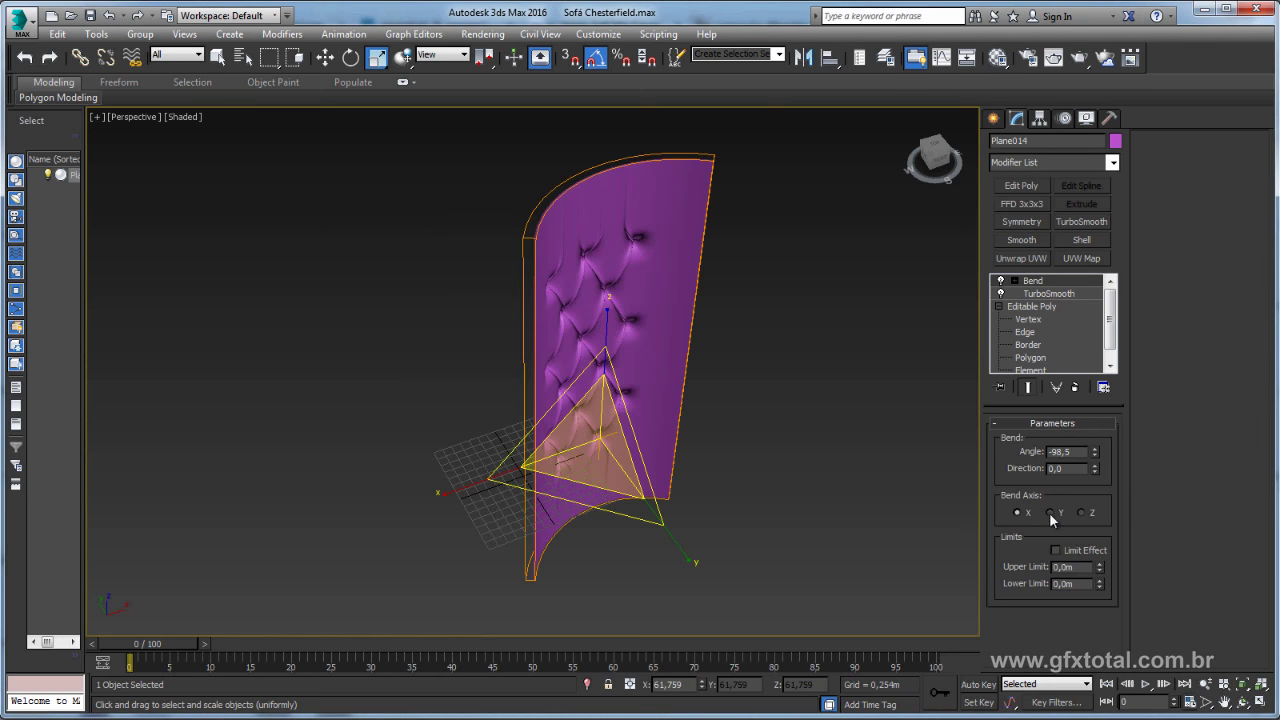
left_click(1050, 513)
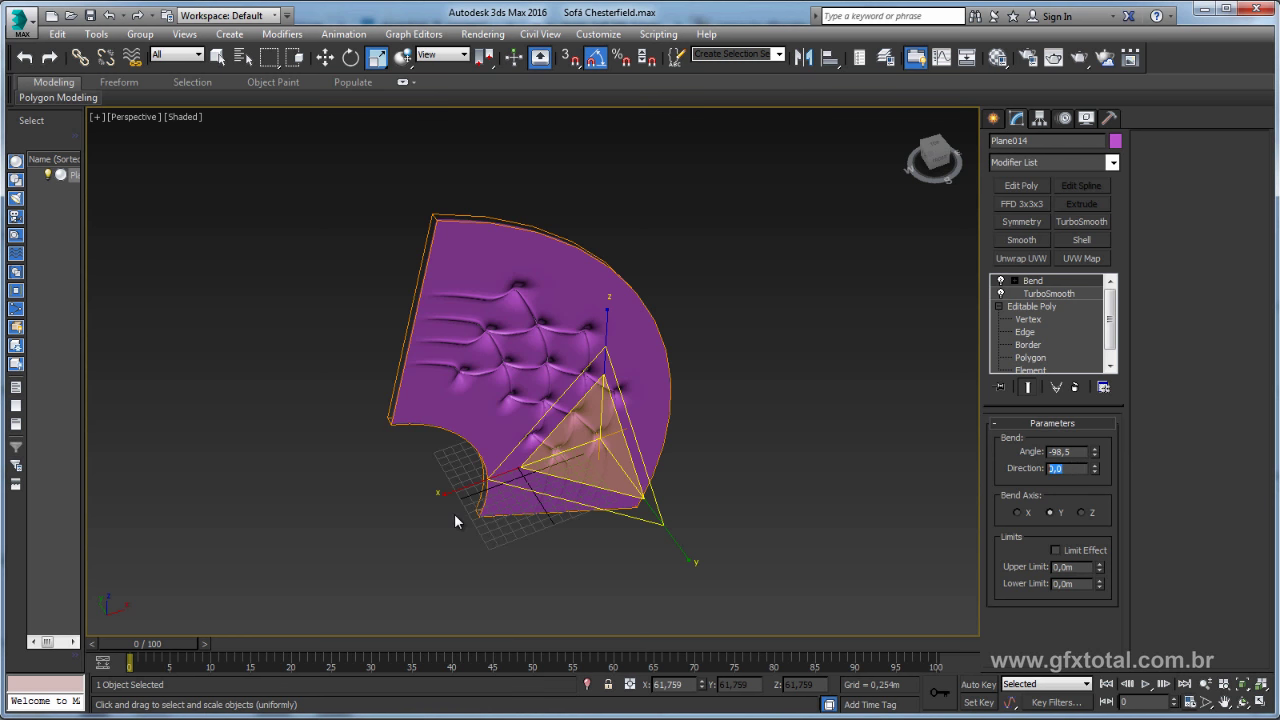
type("90")
key("Return")
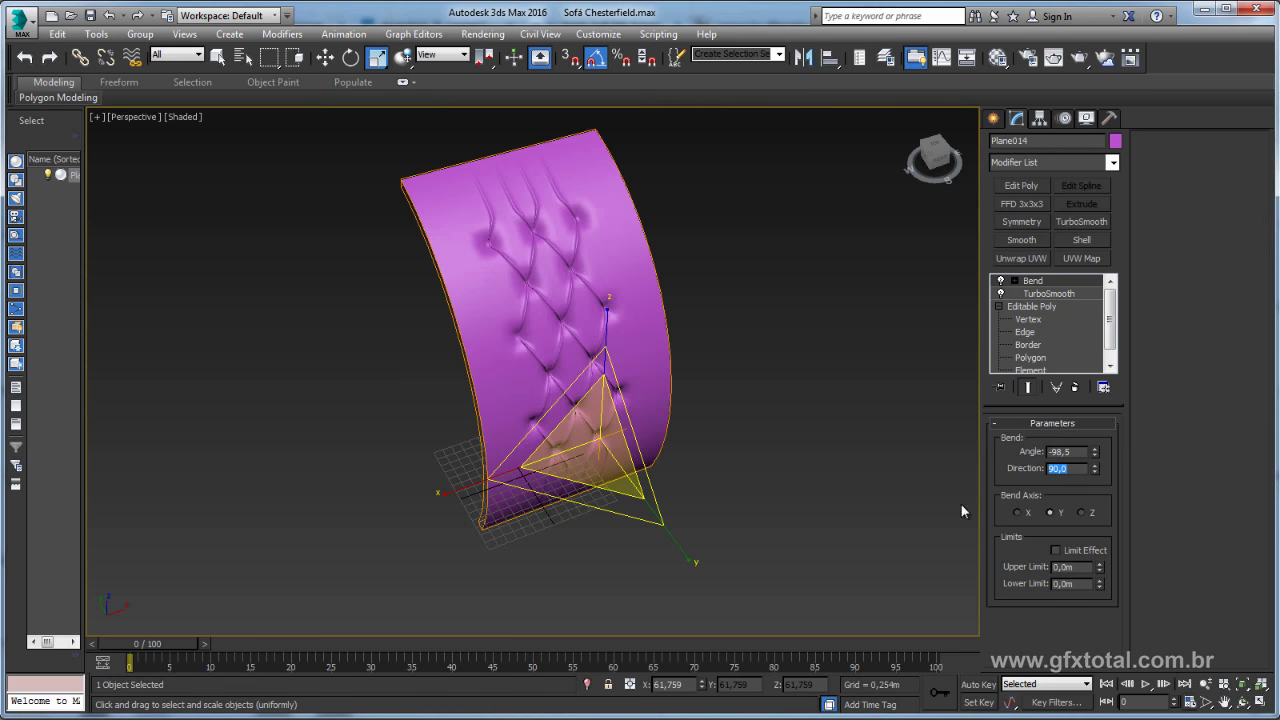
mouse_move(1096, 466)
left_mouse_down()
mouse_move(1098, 413)
mouse_move(1092, 482)
left_mouse_up()
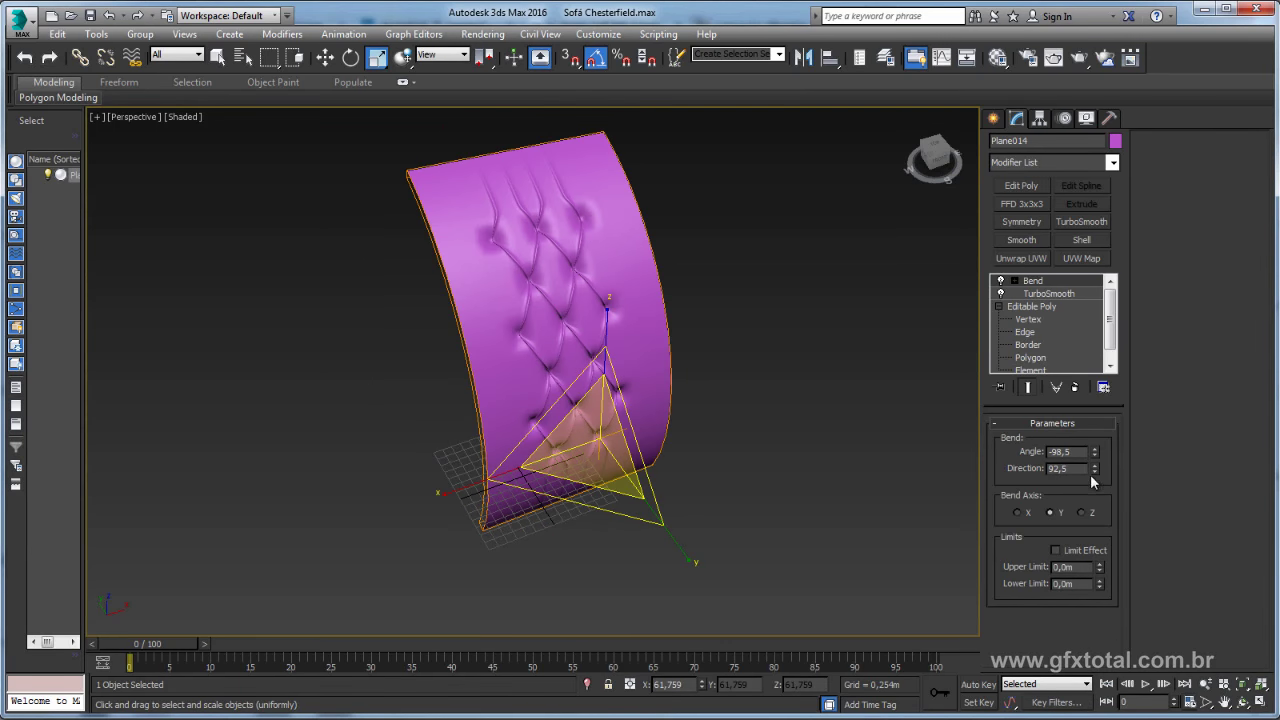
type("0")
key("Return")
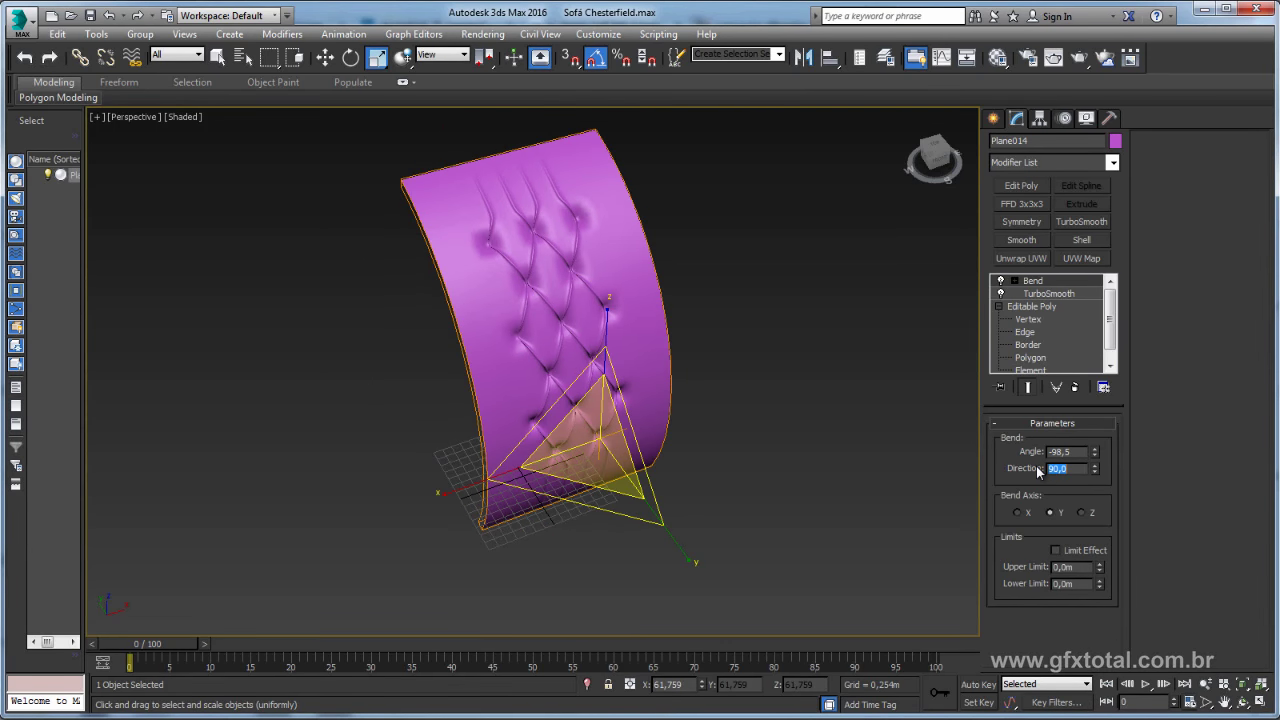
Test the bend angle up to a full cylinder, then settle at -76 degrees.
mouse_move(653, 385)
middle_mouse_down("alt")
mouse_move(734, 360)
mouse_move(728, 343)
mouse_move(704, 345)
middle_mouse_up("alt")
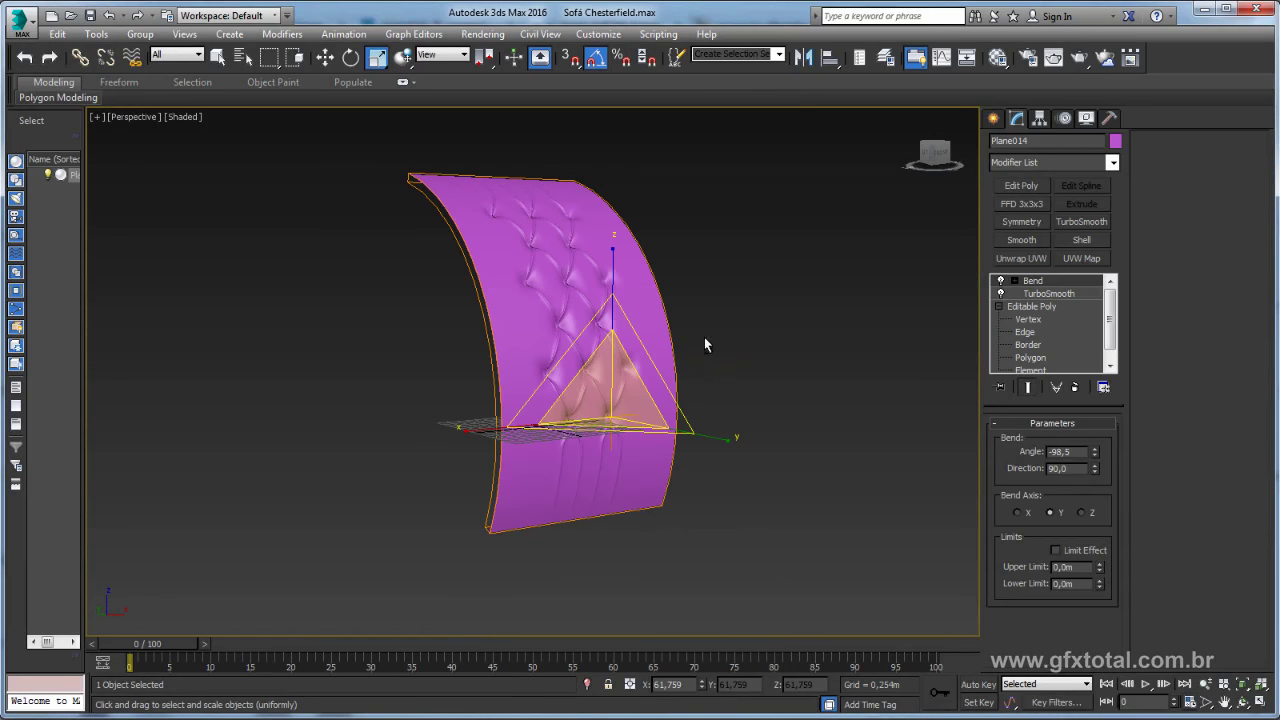
left_click_drag(1094, 452, 1094, 590)
mouse_move(600, 440)
middle_mouse_down("alt")
mouse_move(637, 463)
mouse_move(670, 435)
middle_mouse_up("alt")
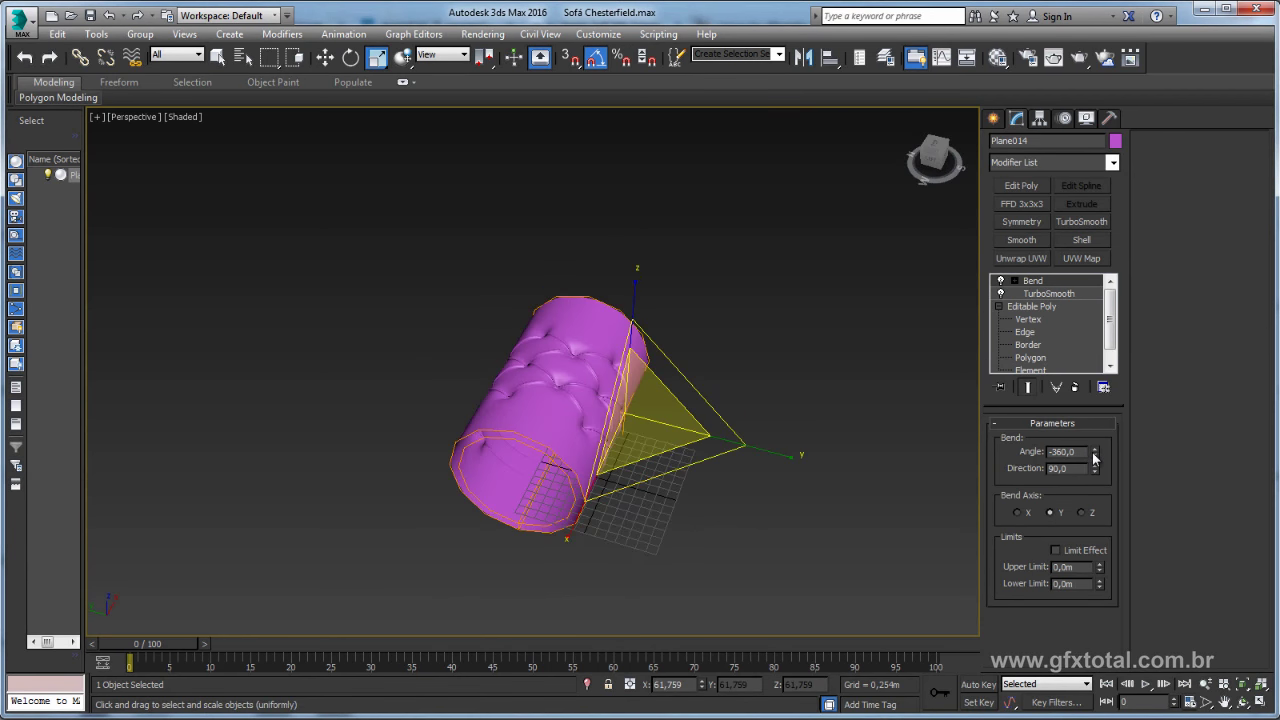
left_click_drag(1094, 454, 1094, 314)
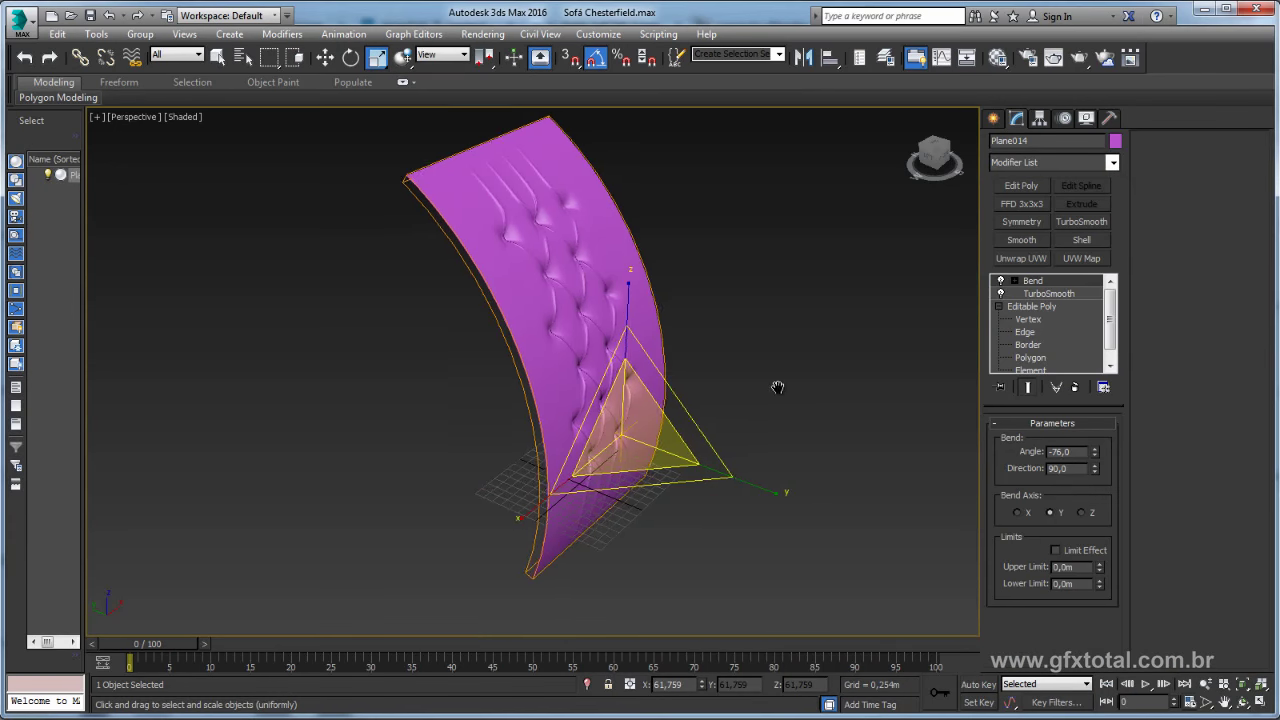
Enable Limit Effect on the bend with a 100 m upper limit.
left_click(1056, 550)
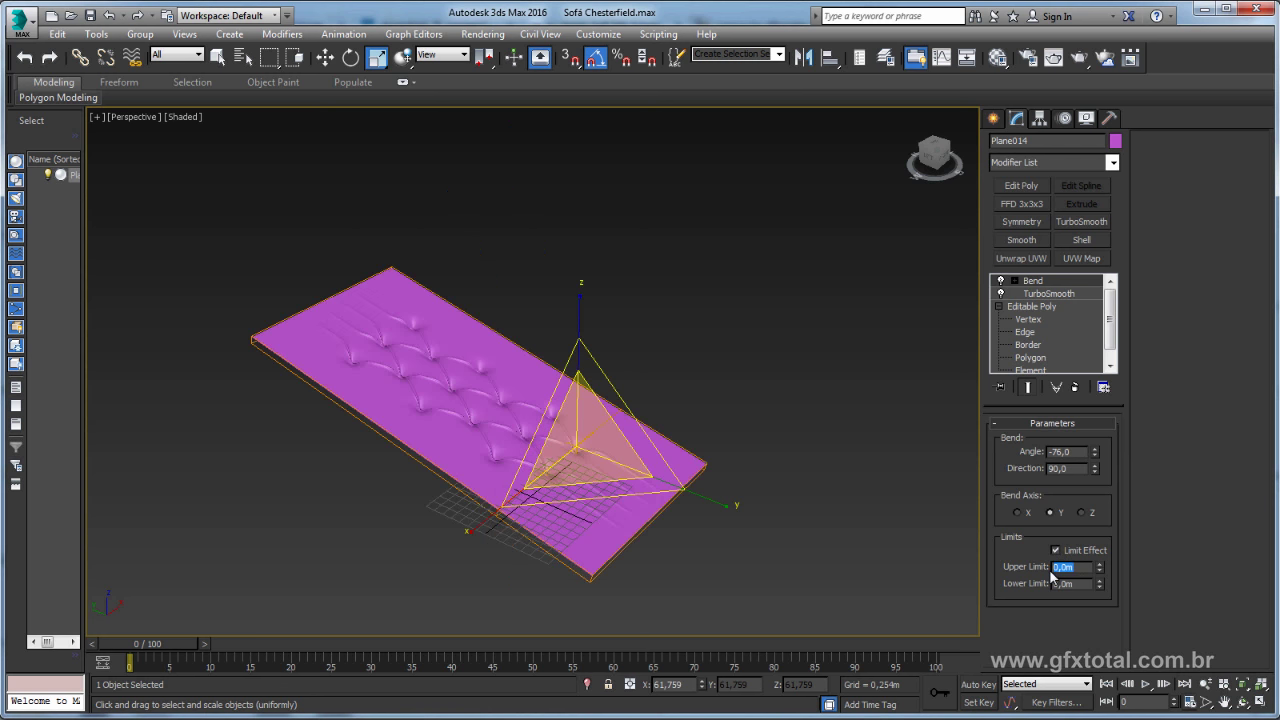
type("100")
key("Return")
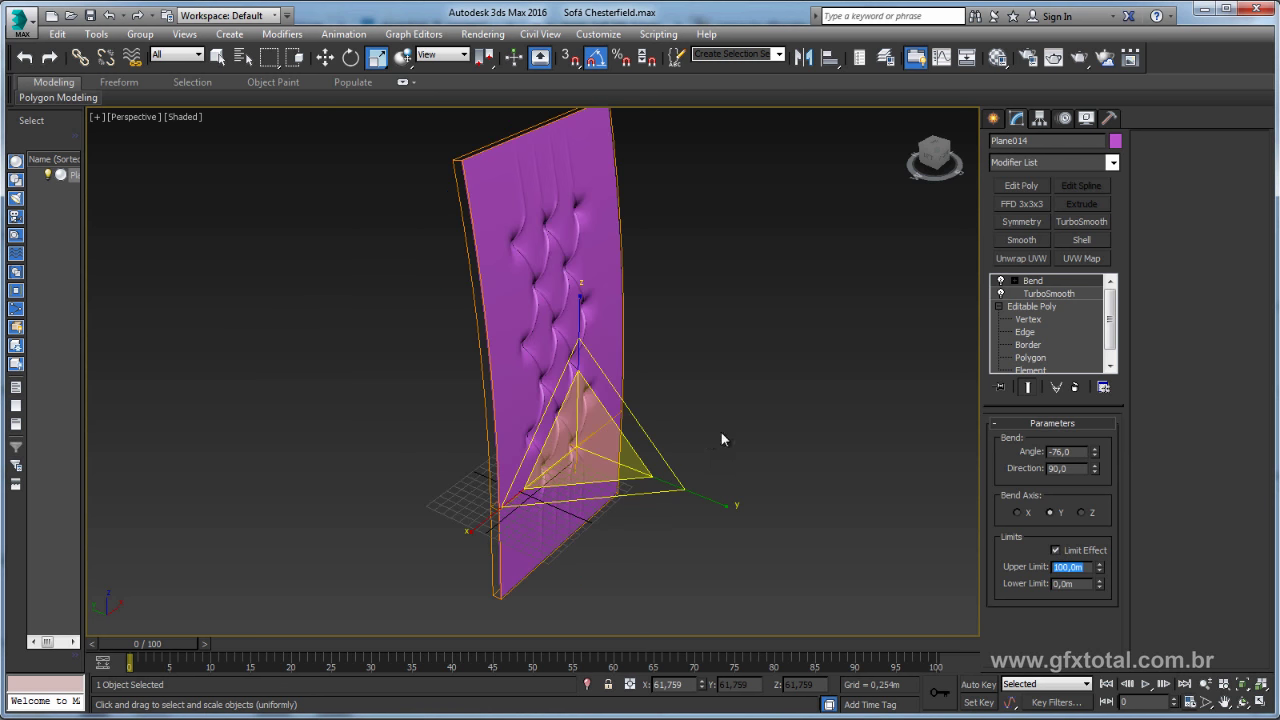
mouse_move(710, 323)
middle_mouse_down("alt")
mouse_move(694, 312)
mouse_move(741, 372)
middle_mouse_up("alt")
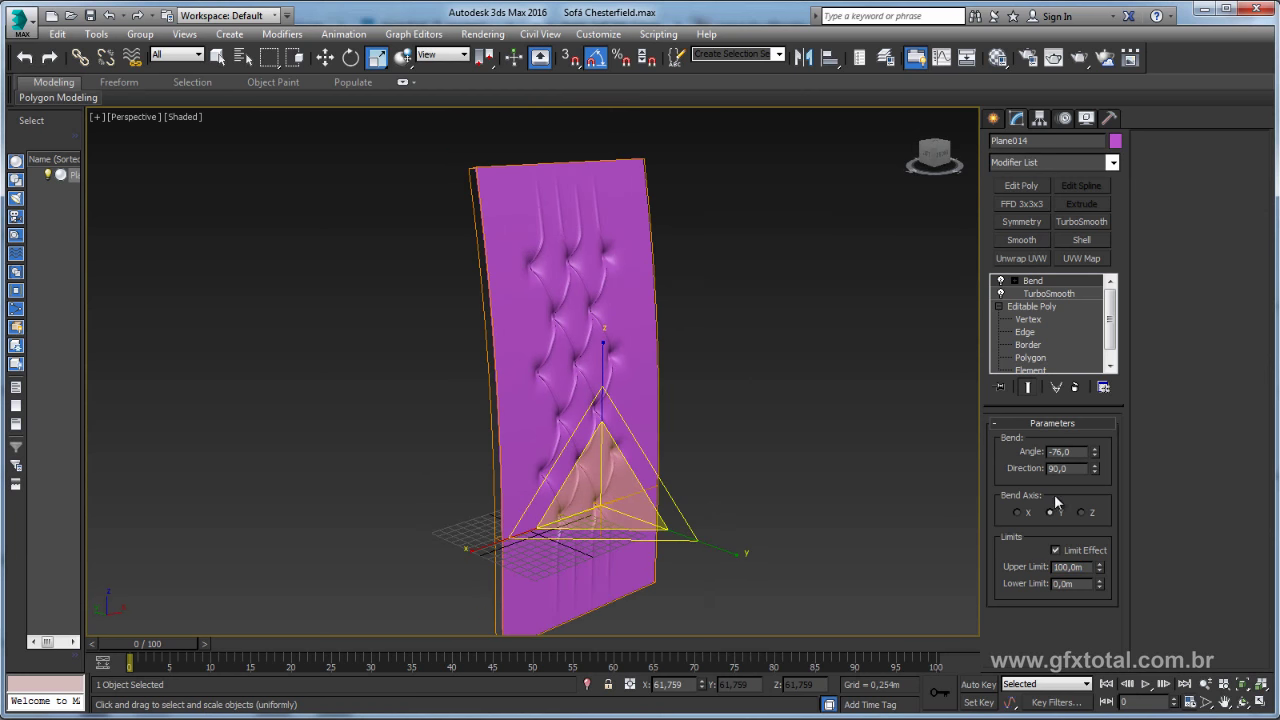
Lower the upper limit to 26 m and raise the angle to about -508 degrees.
mouse_move(1097, 455)
left_mouse_down()
mouse_move(1151, 453)
mouse_move(1119, 484)
left_mouse_up()
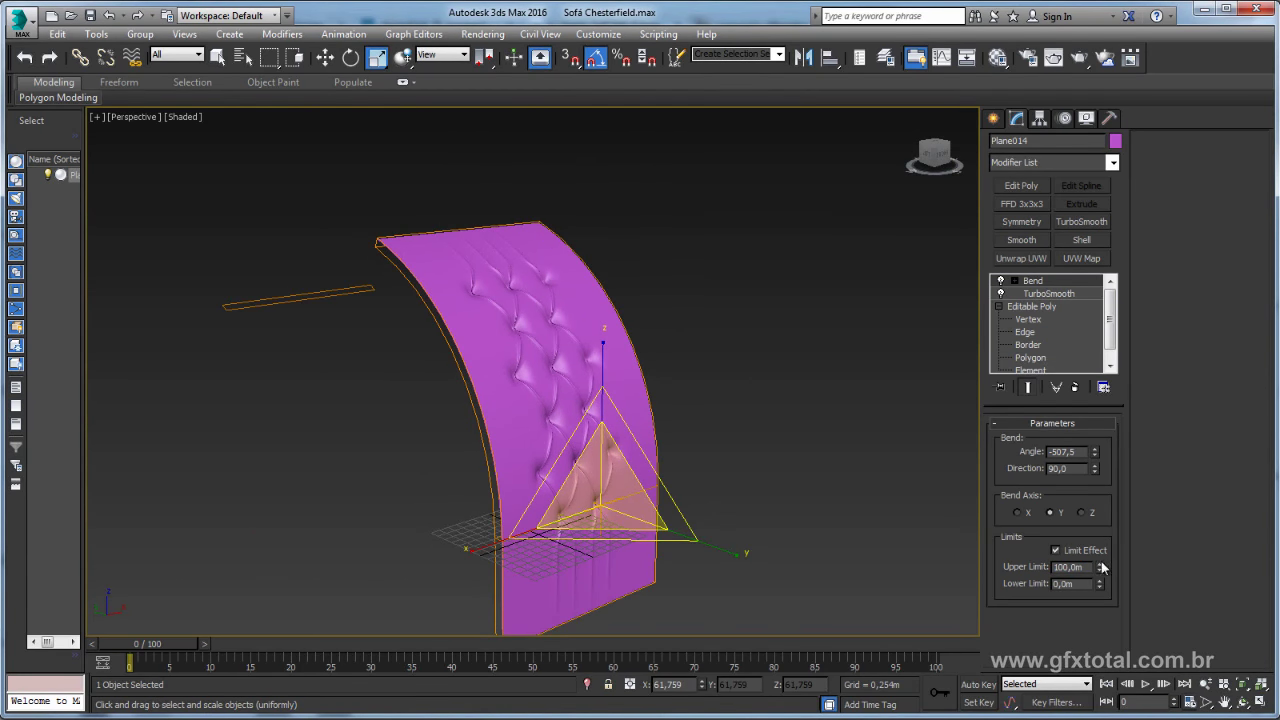
left_click_drag(1102, 567, 864, 508)
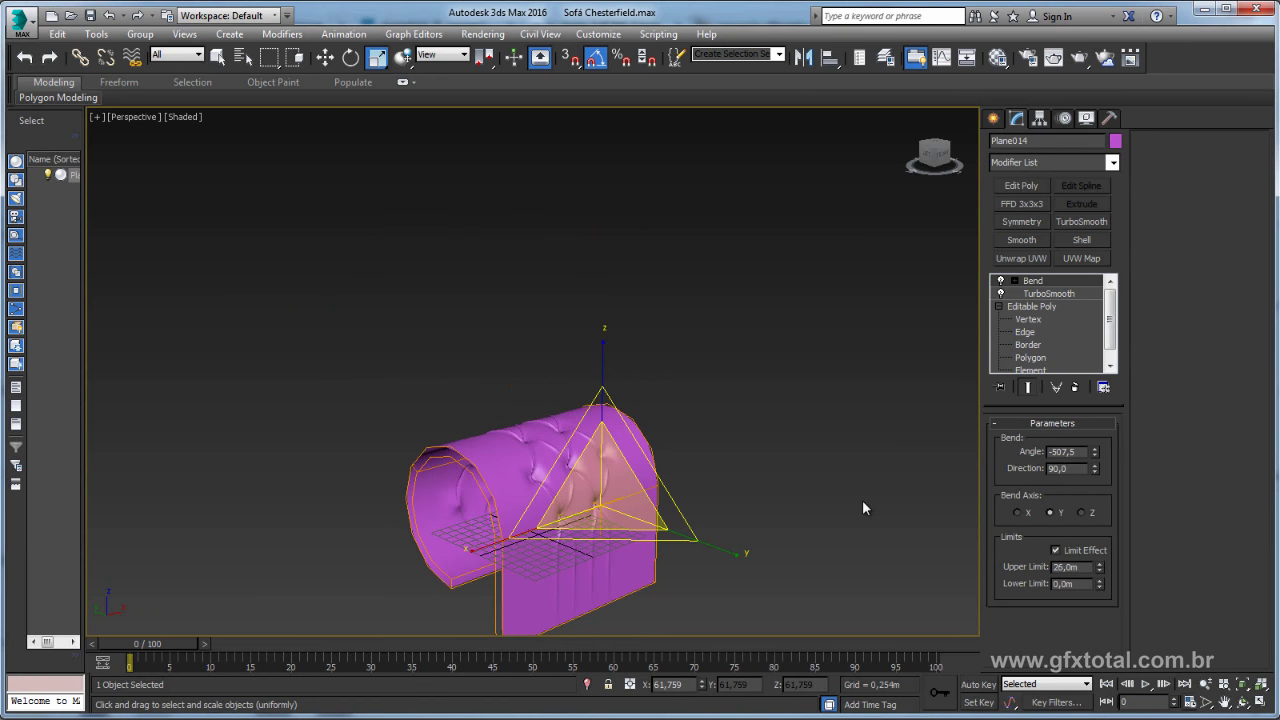
mouse_move(698, 453)
middle_mouse_down("alt")
mouse_move(763, 457)
mouse_move(724, 472)
middle_mouse_up("alt")
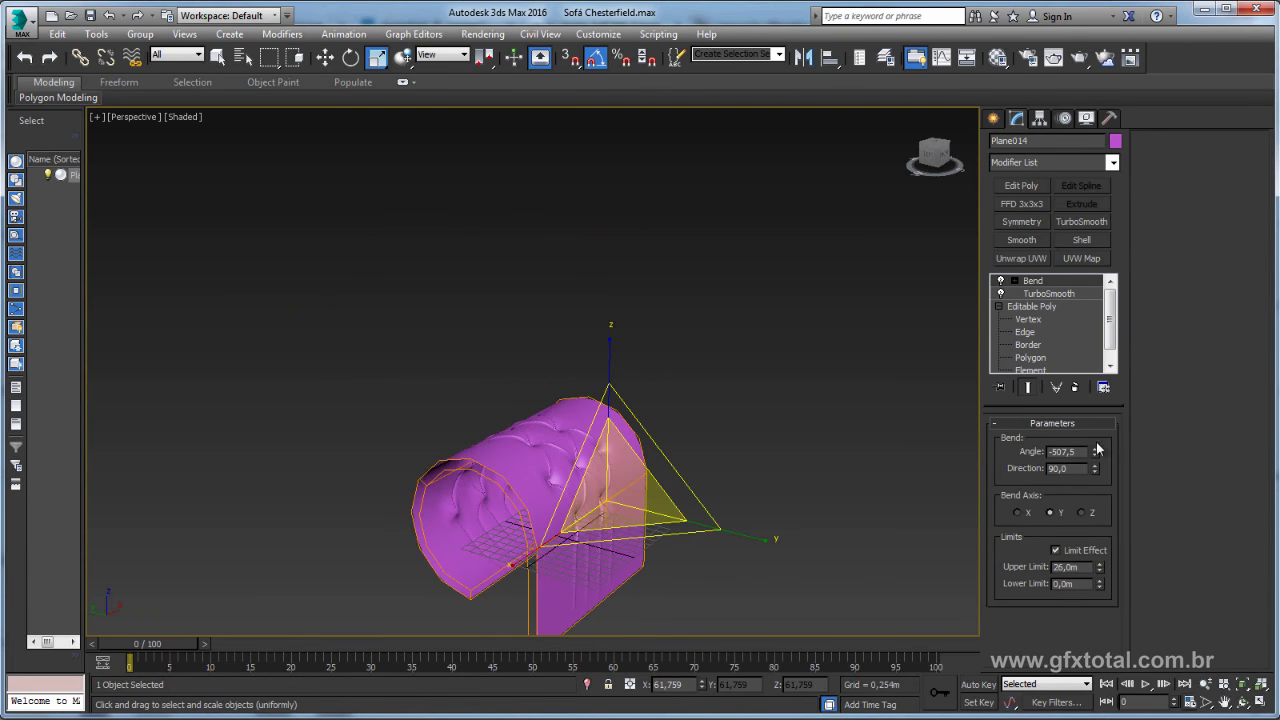
mouse_move(1096, 457)
left_mouse_down()
mouse_move(1113, 469)
mouse_move(840, 405)
left_mouse_up()
left_click(1015, 281)
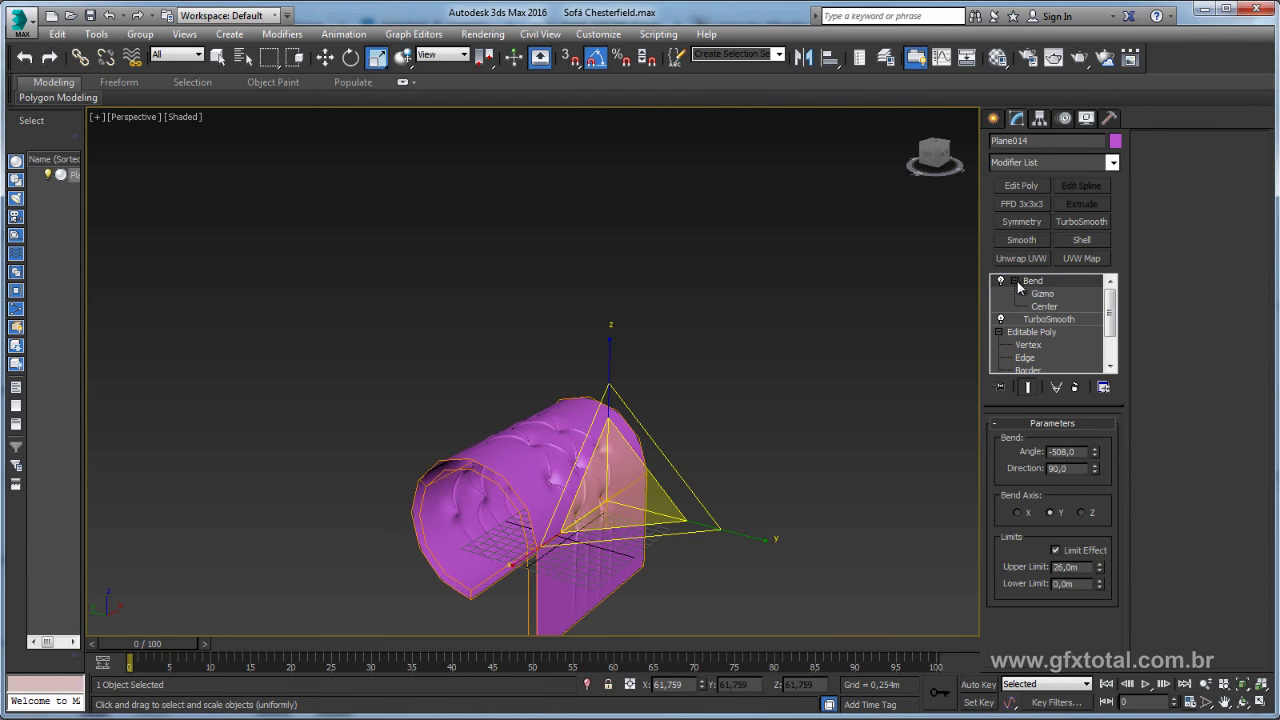
left_click(1040, 294)
key("w")
left_click_drag(610, 380, 613, 205)
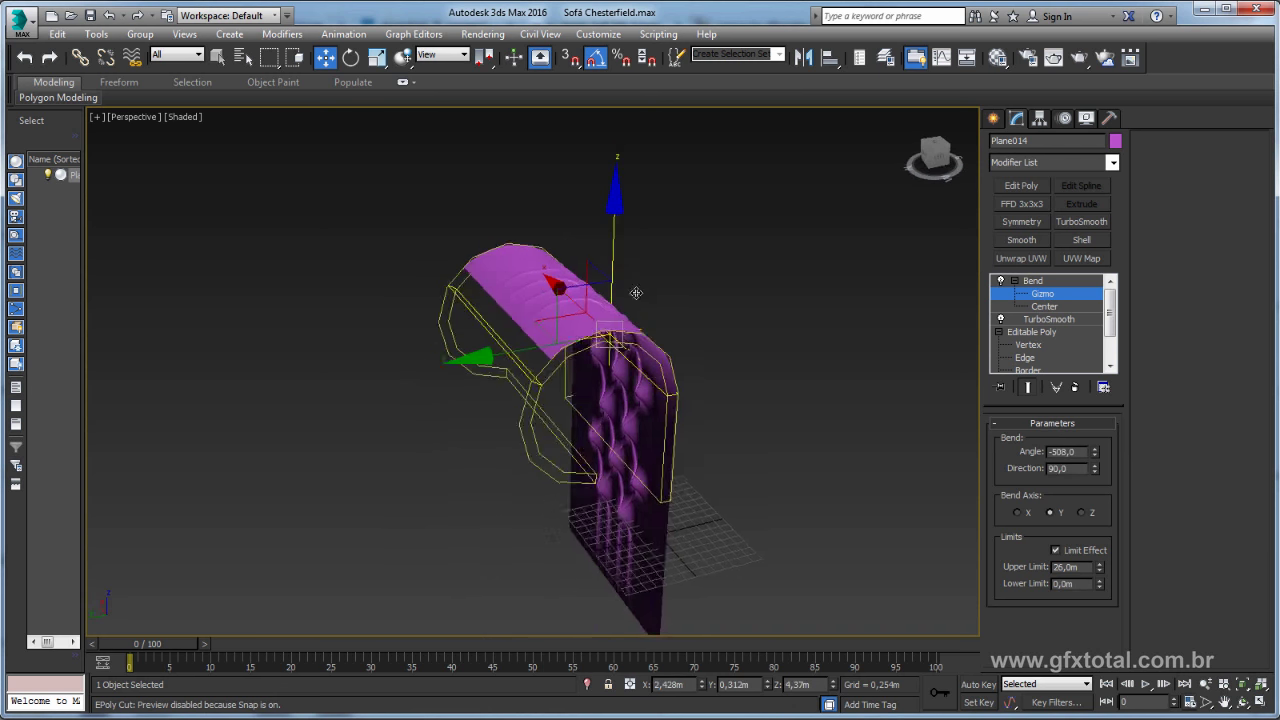
middle_click_drag(613, 205, 615, 280, "alt")
scroll(615, 280, "up", 3)
left_click_drag(615, 280, 632, 453)
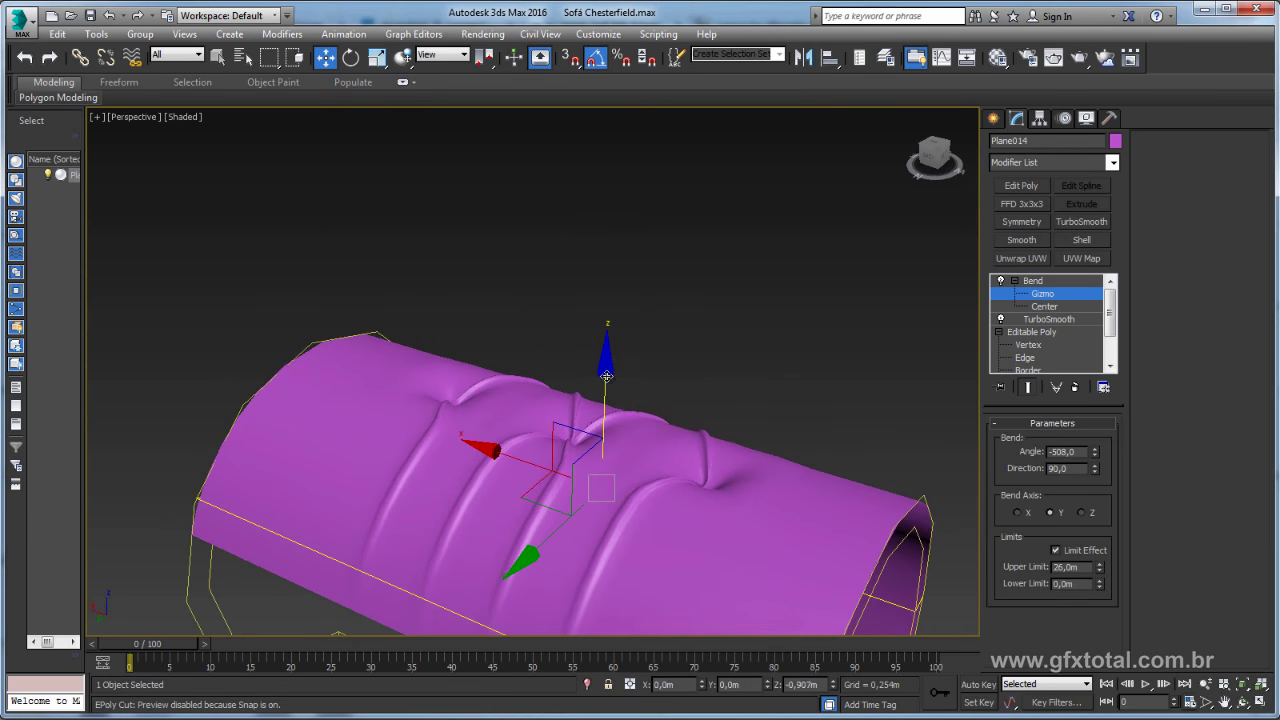
mouse_move(632, 453)
middle_mouse_down("alt")
mouse_move(656, 270)
mouse_move(623, 374)
middle_mouse_up("alt")
left_click_drag(623, 374, 636, 291)
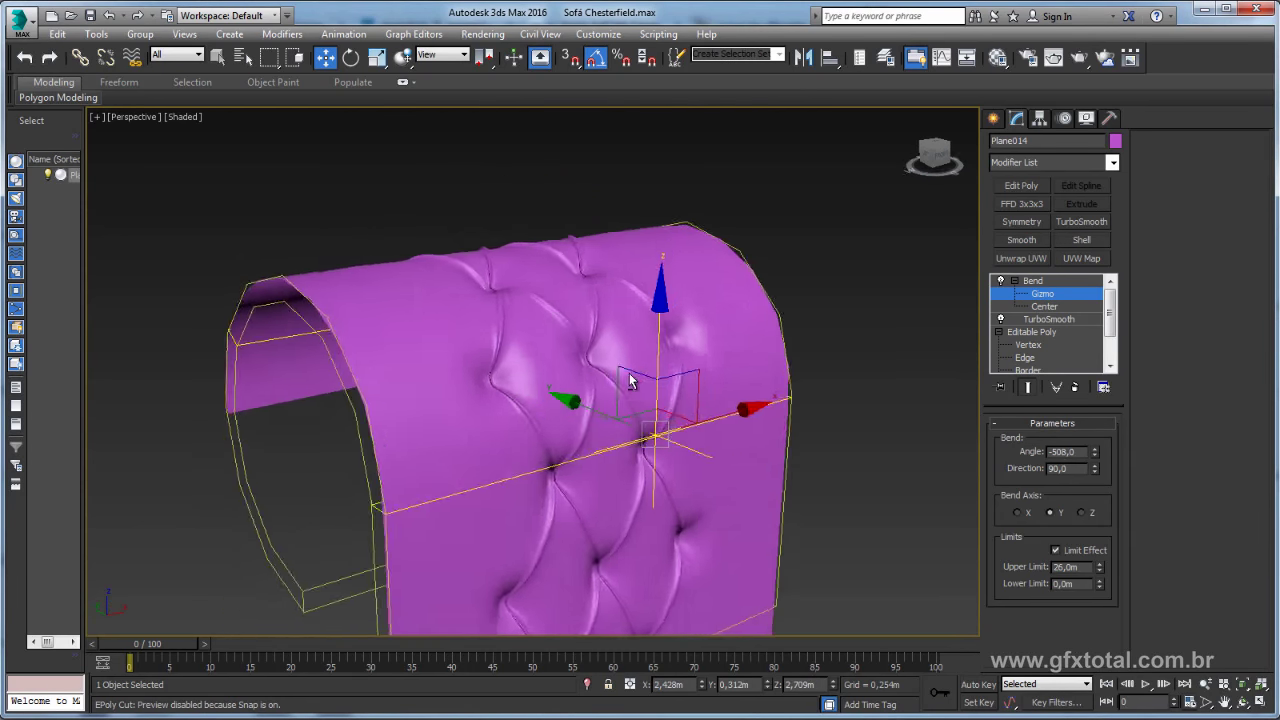
middle_click_drag(636, 291, 1147, 420, "alt")
left_click_drag(1094, 455, 1123, 705)
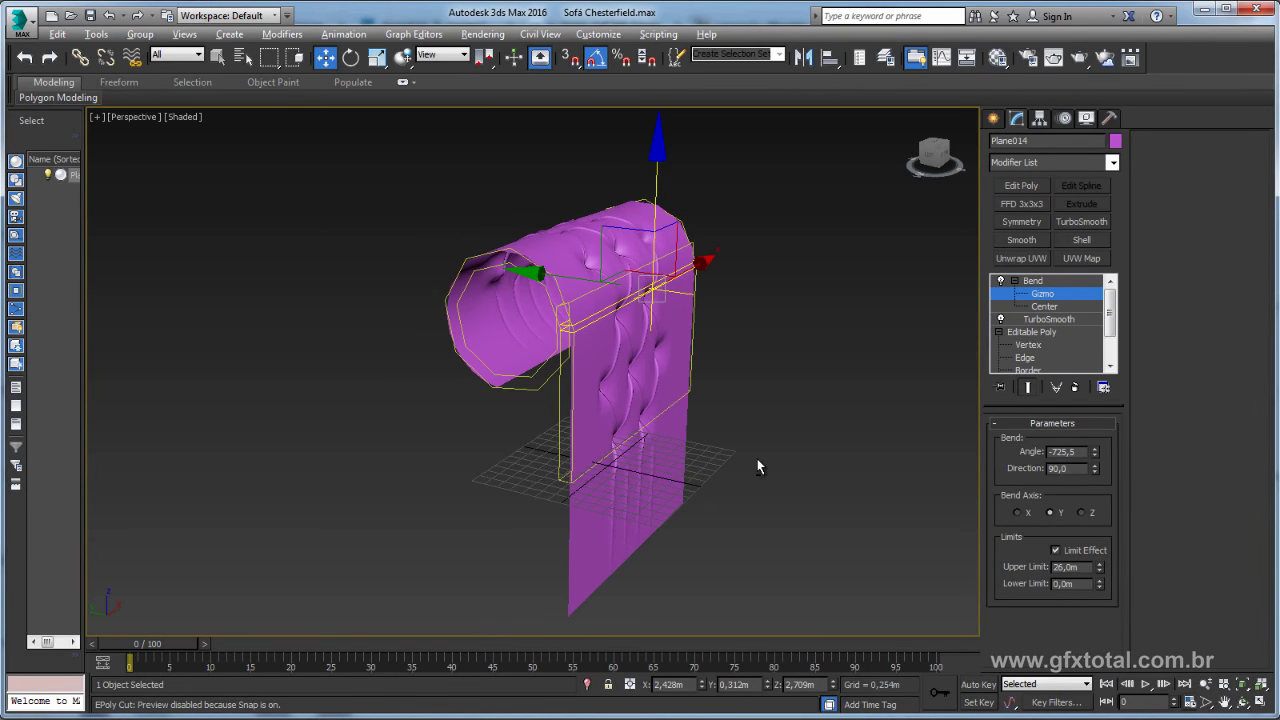
mouse_move(757, 466)
middle_mouse_down("alt")
mouse_move(827, 444)
mouse_move(735, 350)
mouse_move(729, 162)
mouse_move(794, 322)
mouse_move(689, 326)
mouse_move(694, 577)
mouse_move(823, 553)
mouse_move(948, 433)
mouse_move(906, 371)
mouse_move(915, 410)
mouse_move(874, 531)
mouse_move(909, 506)
mouse_move(690, 298)
mouse_move(657, 194)
mouse_move(723, 189)
mouse_move(570, 258)
mouse_move(632, 361)
mouse_move(489, 517)
middle_mouse_up("alt")
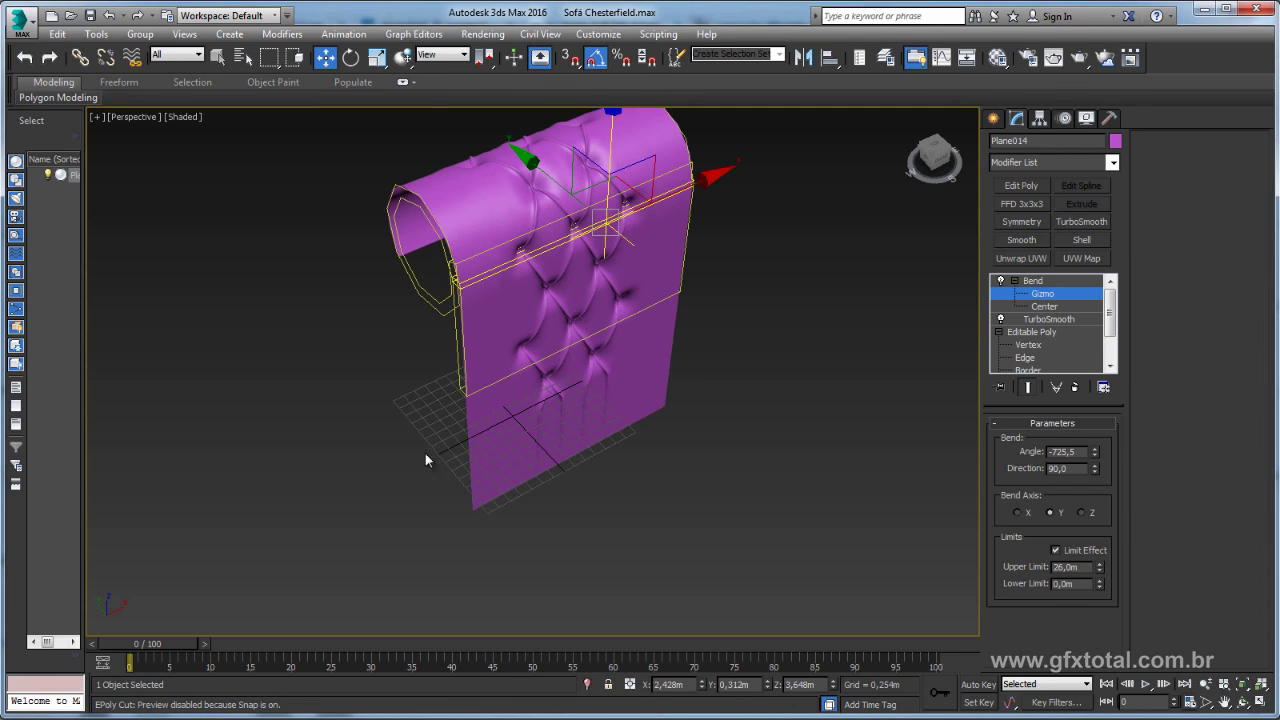
mouse_move(591, 382)
middle_mouse_down("alt")
mouse_move(350, 431)
mouse_move(603, 365)
mouse_move(607, 383)
middle_mouse_up("alt")
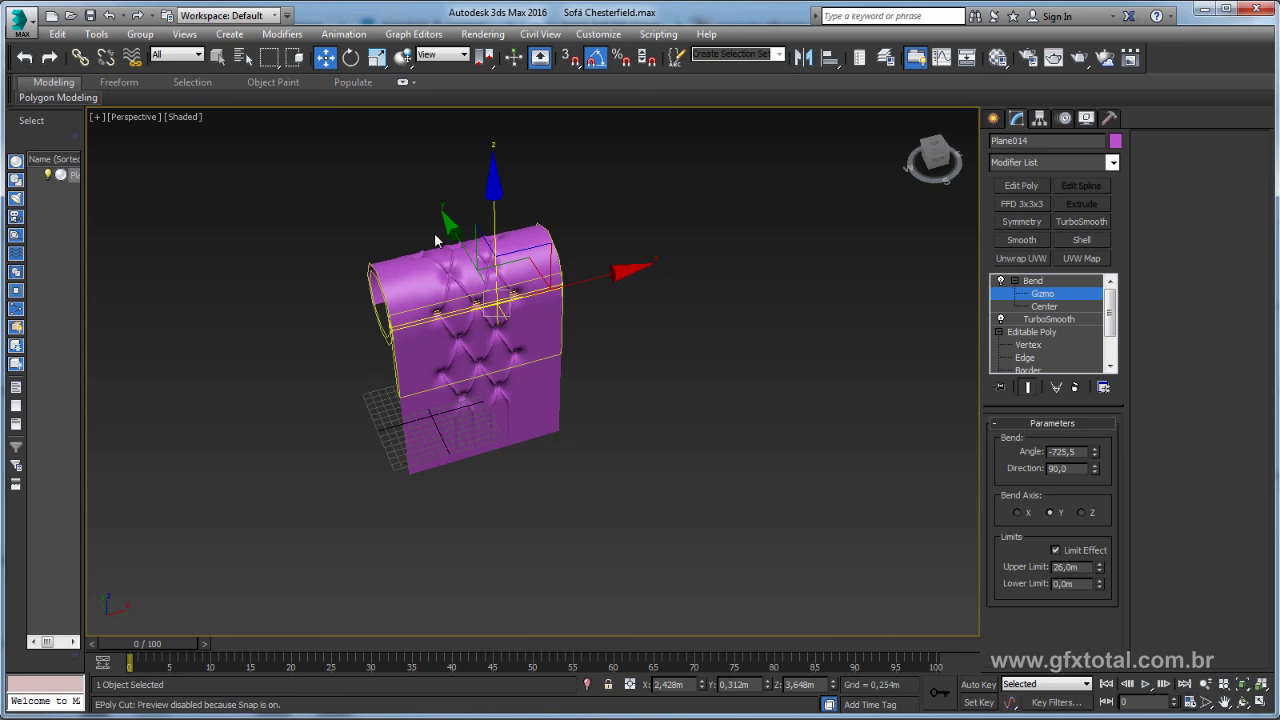
left_click(1020, 288)
Go to the Editable Poly base mesh at Polygon level with edged faces shown.
left_click(1016, 283)
left_click(1030, 307)
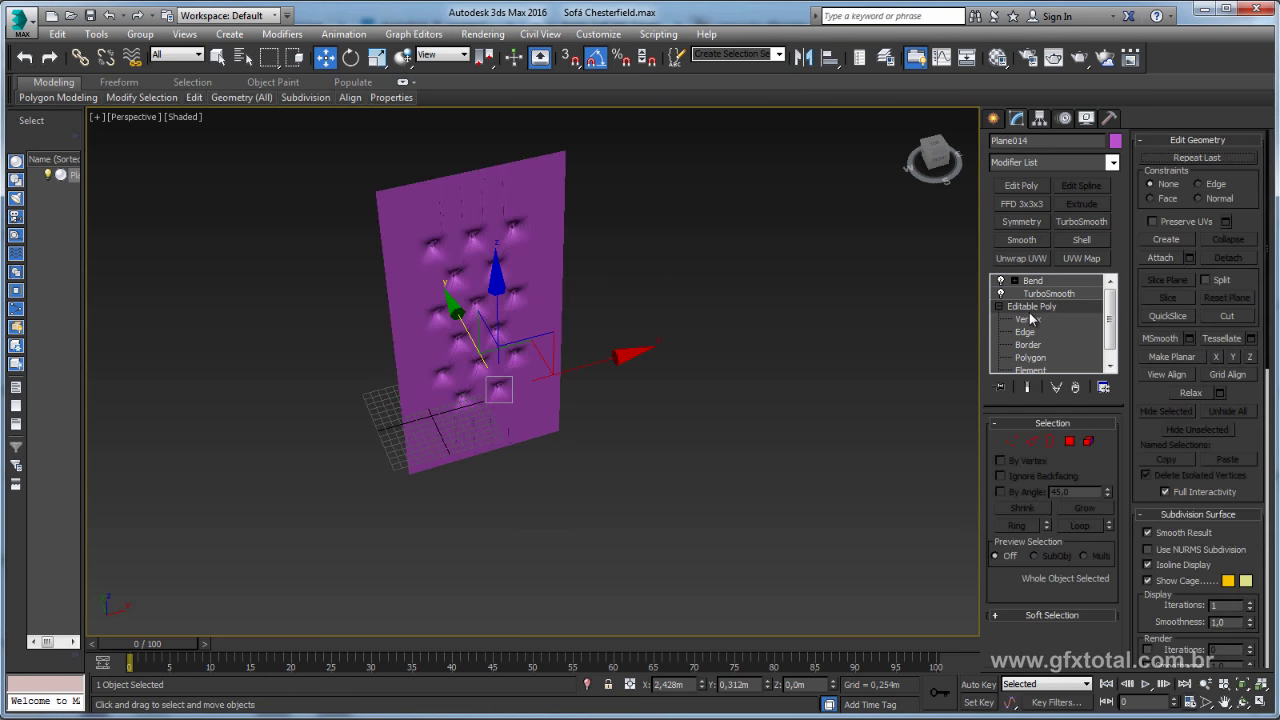
mouse_move(960, 395)
middle_mouse_down("alt")
mouse_move(698, 384)
mouse_move(617, 360)
mouse_move(937, 442)
middle_mouse_up("alt")
key("F4")
left_click(1069, 442)
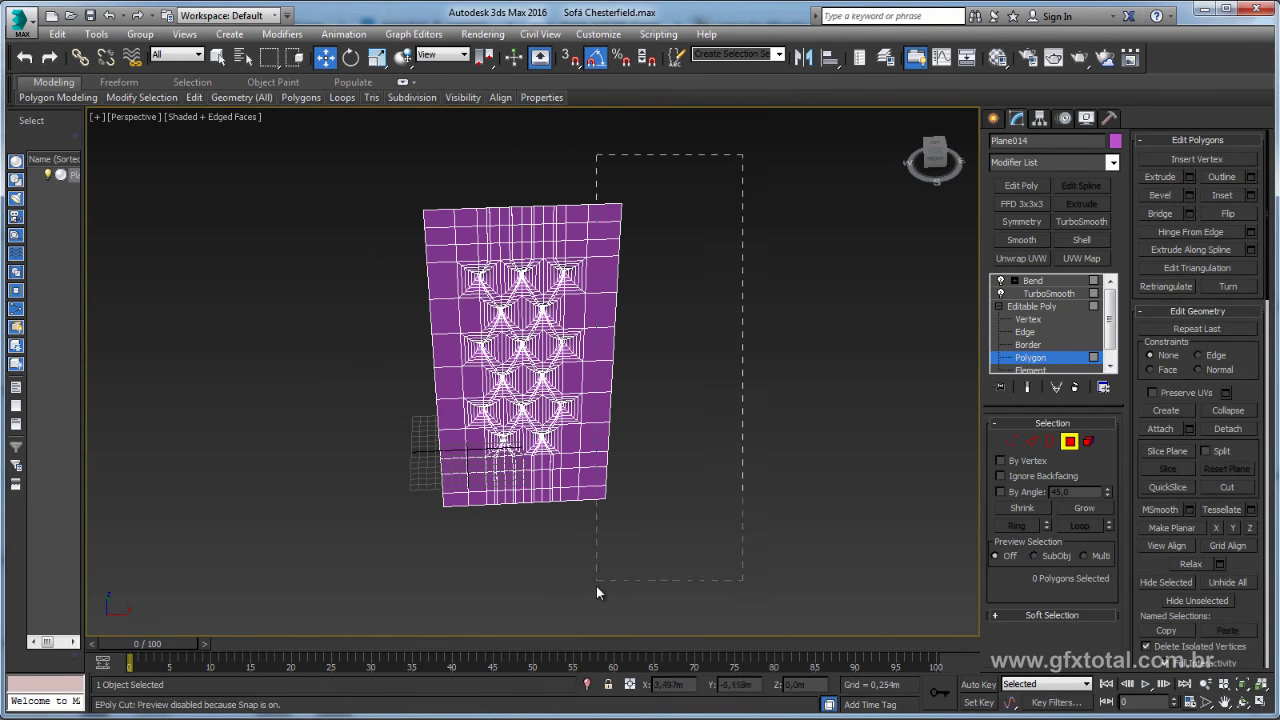
Delete the plain strip of polygons along the panel's right edge in Front view.
left_click_drag(596, 593, 596, 600)
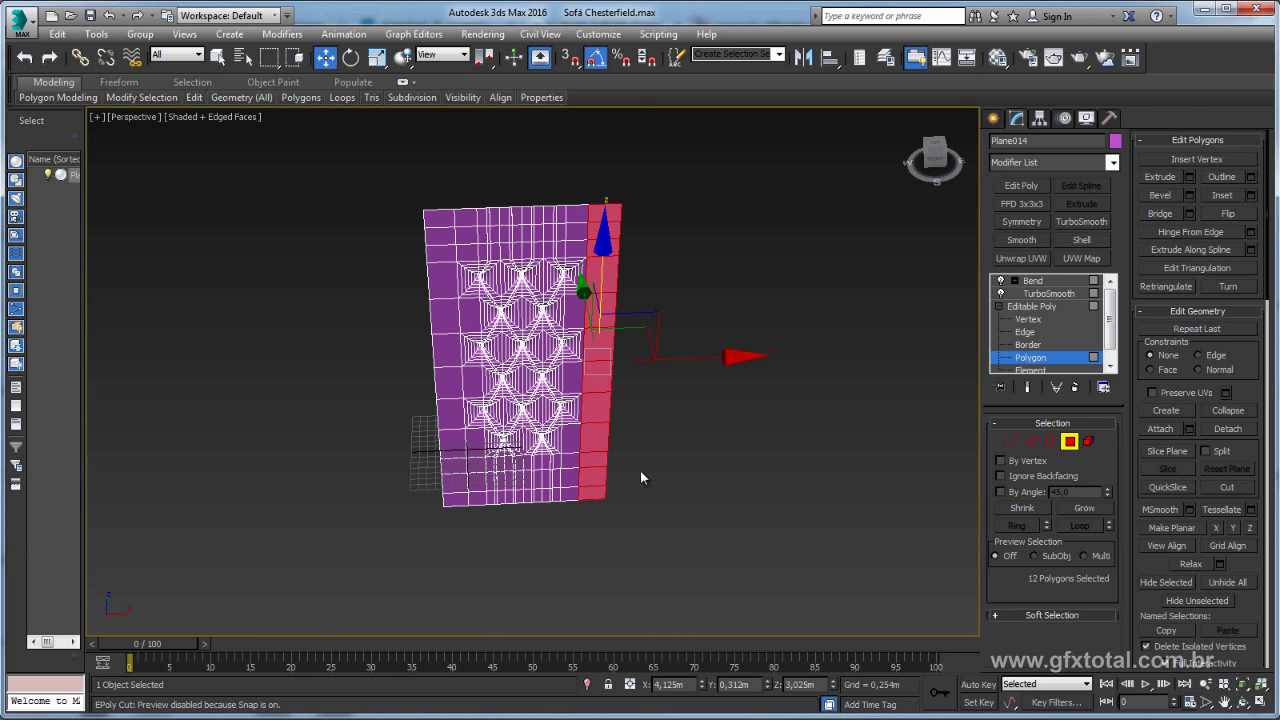
left_click(702, 589)
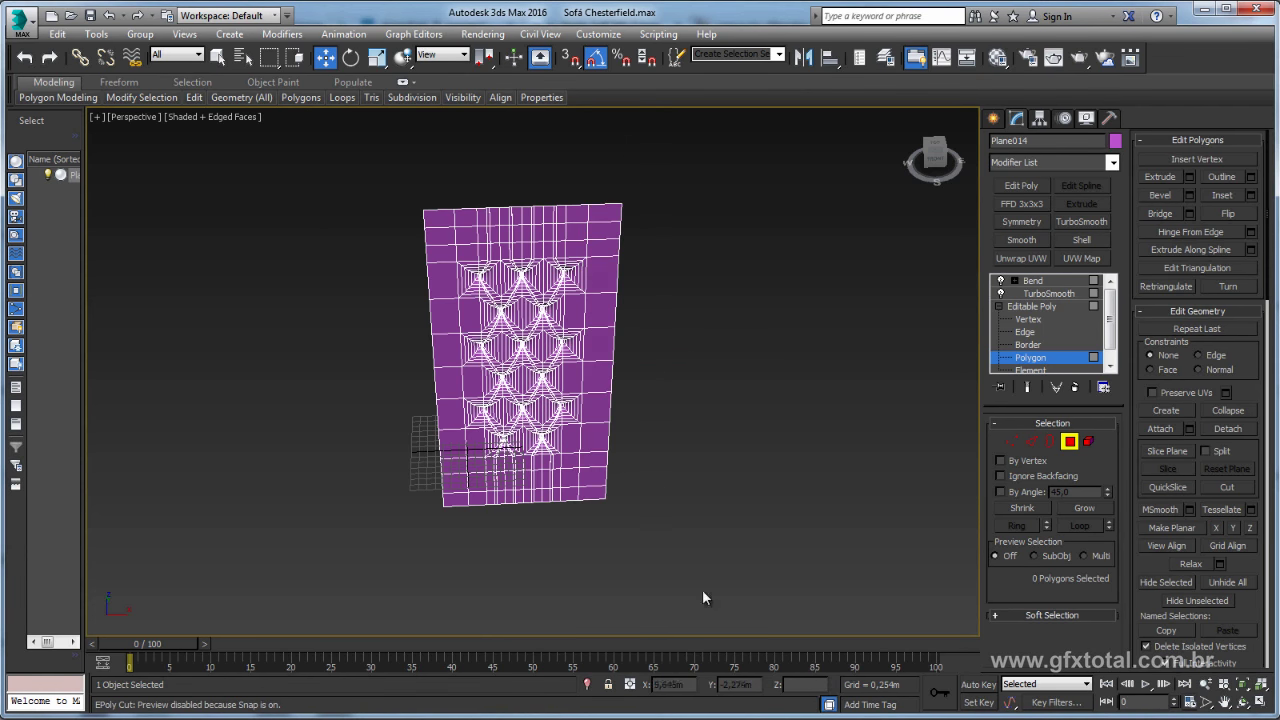
key("l")
key("f")
scroll(658, 508, "down", 2)
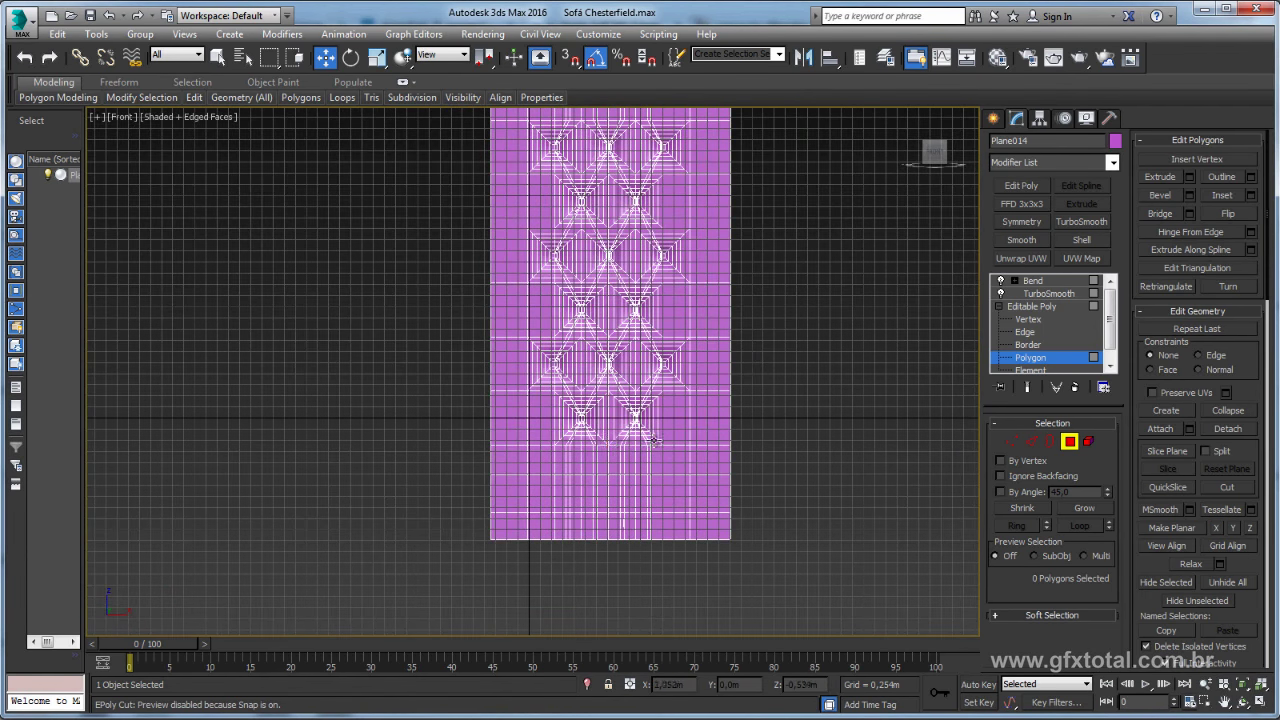
scroll(658, 508, "down", 1)
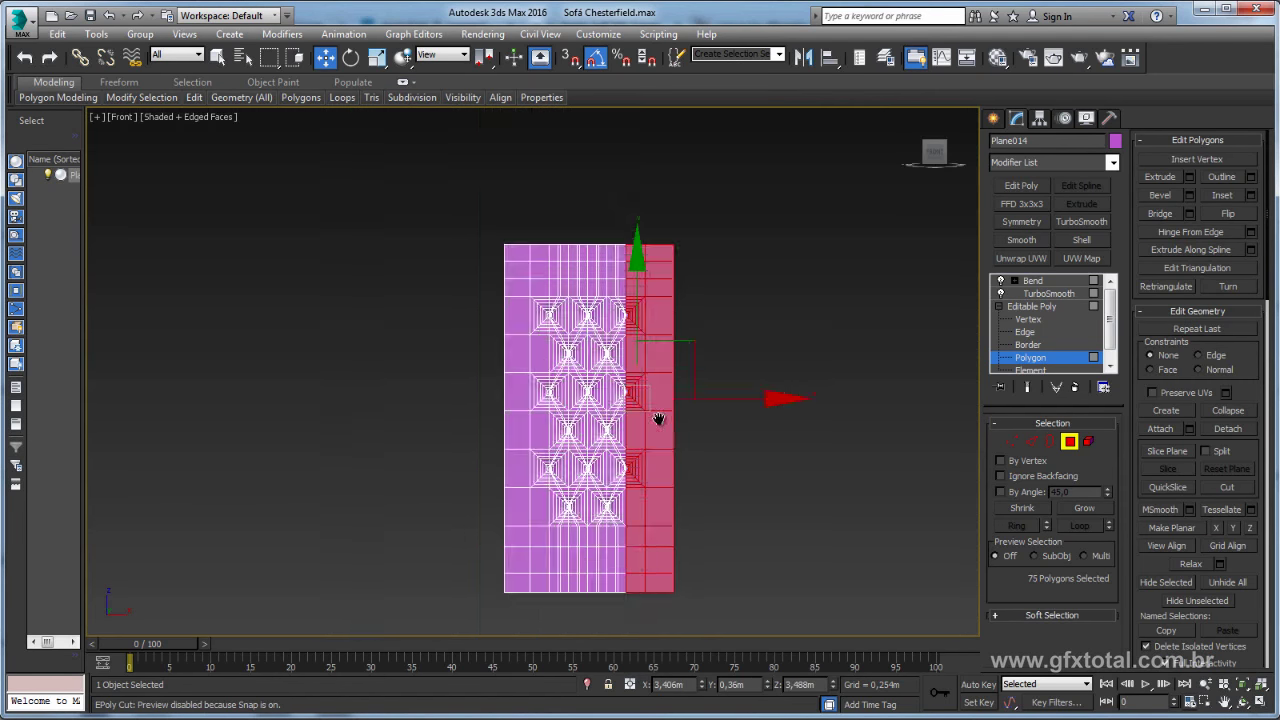
scroll(655, 412, "up", 3)
scroll(651, 380, "up", 3)
key("Delete")
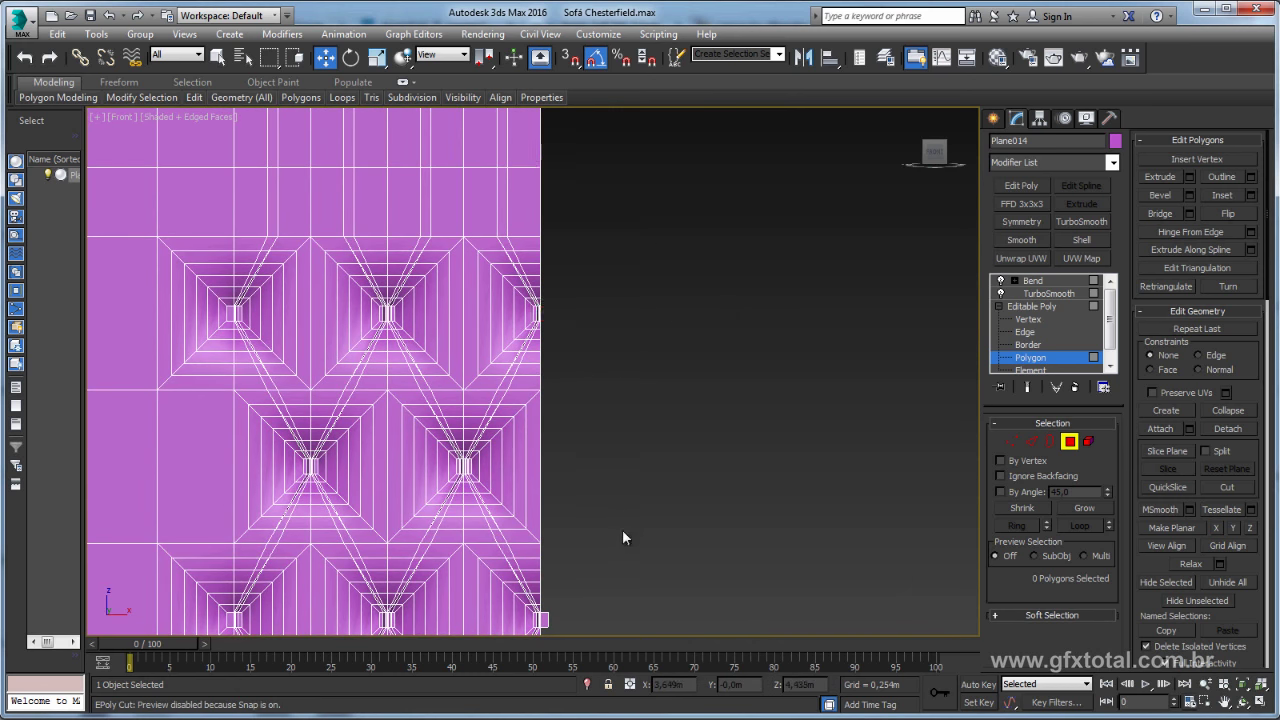
Select the tufted right section's polygons and drag a copy off to the right.
middle_click_drag(611, 243, 668, 214)
left_click_drag(659, 222, 603, 329)
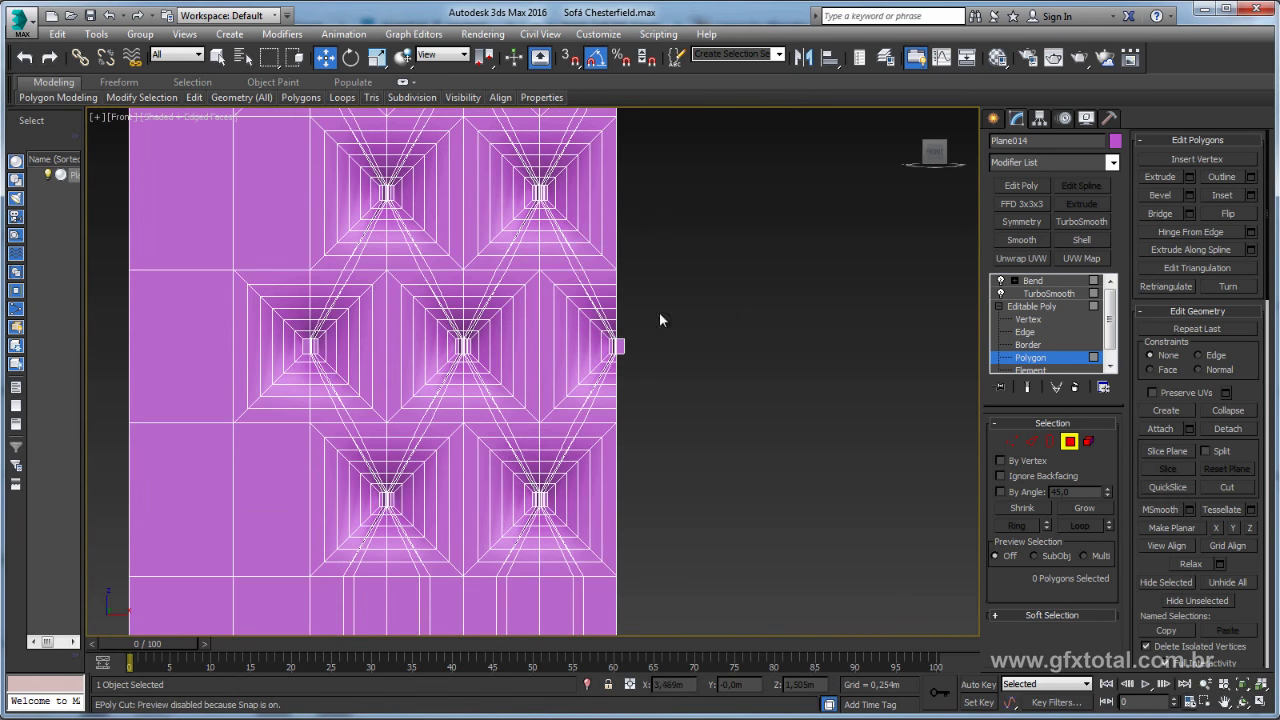
left_click_drag(671, 283, 620, 395)
scroll(667, 278, "down", 3)
scroll(651, 389, "down", 1)
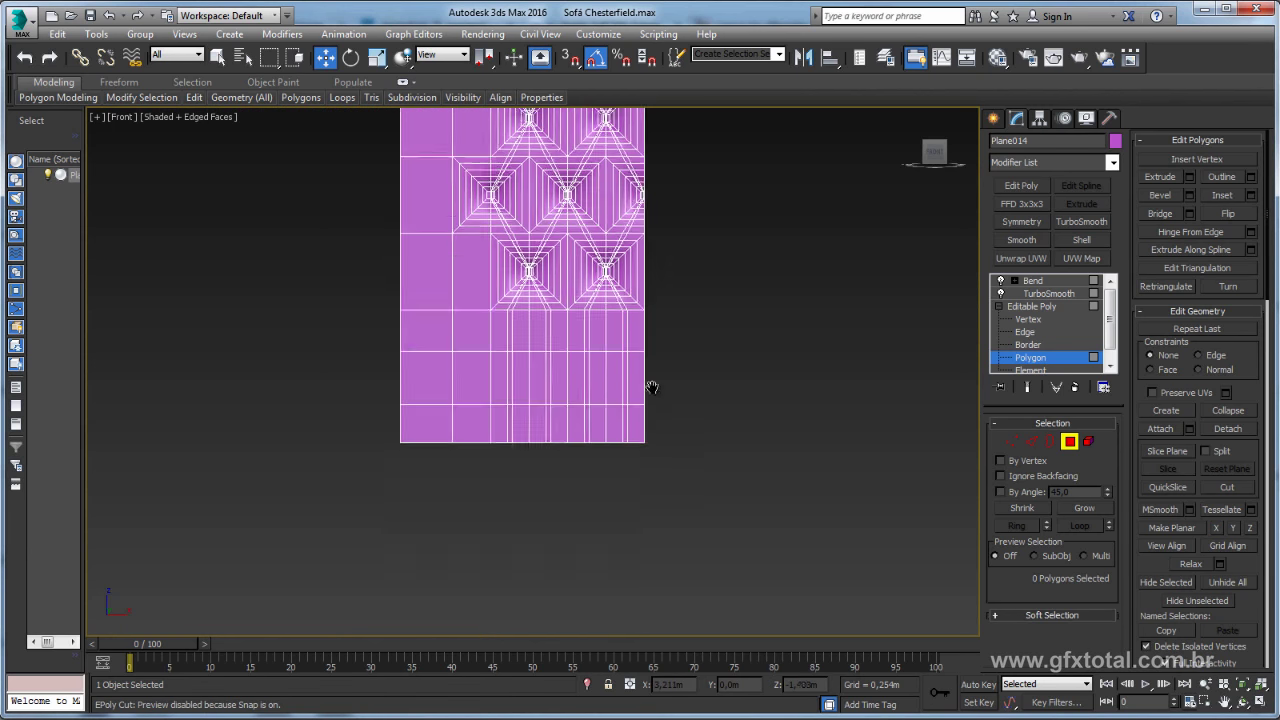
scroll(652, 392, "down", 2)
scroll(630, 416, "up", 1)
scroll(625, 405, "up", 2)
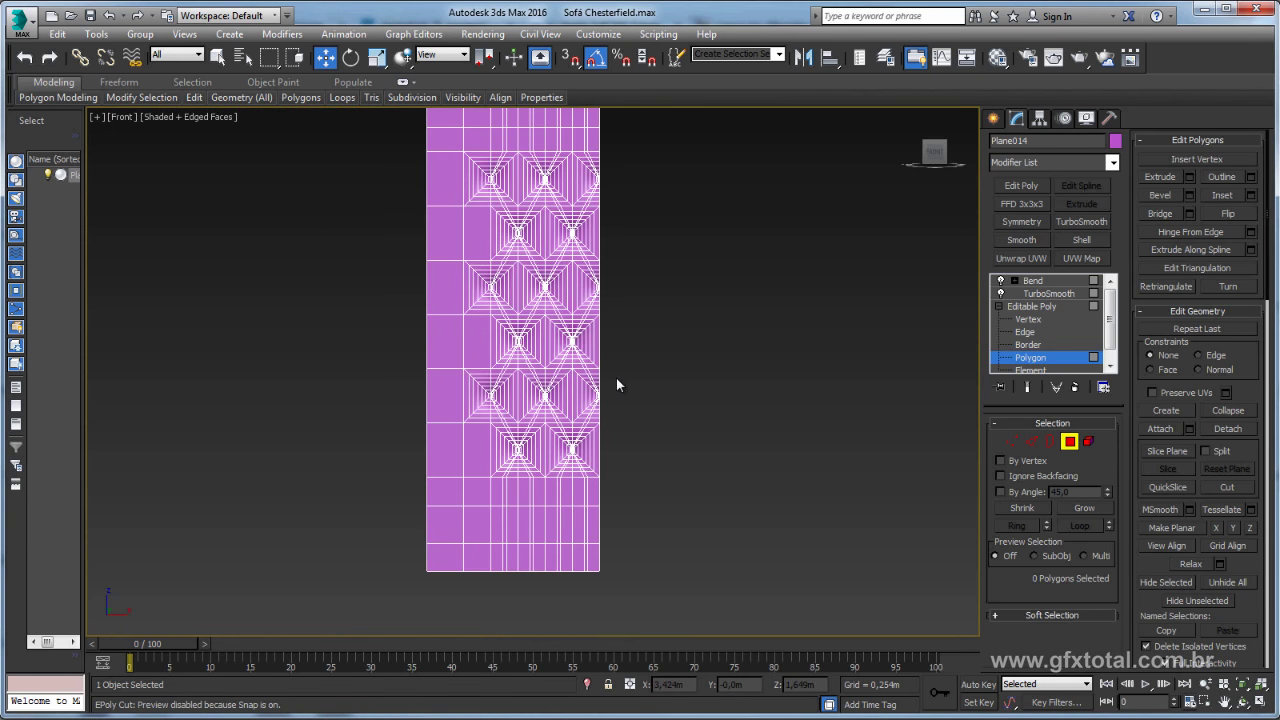
scroll(511, 285, "down", 1)
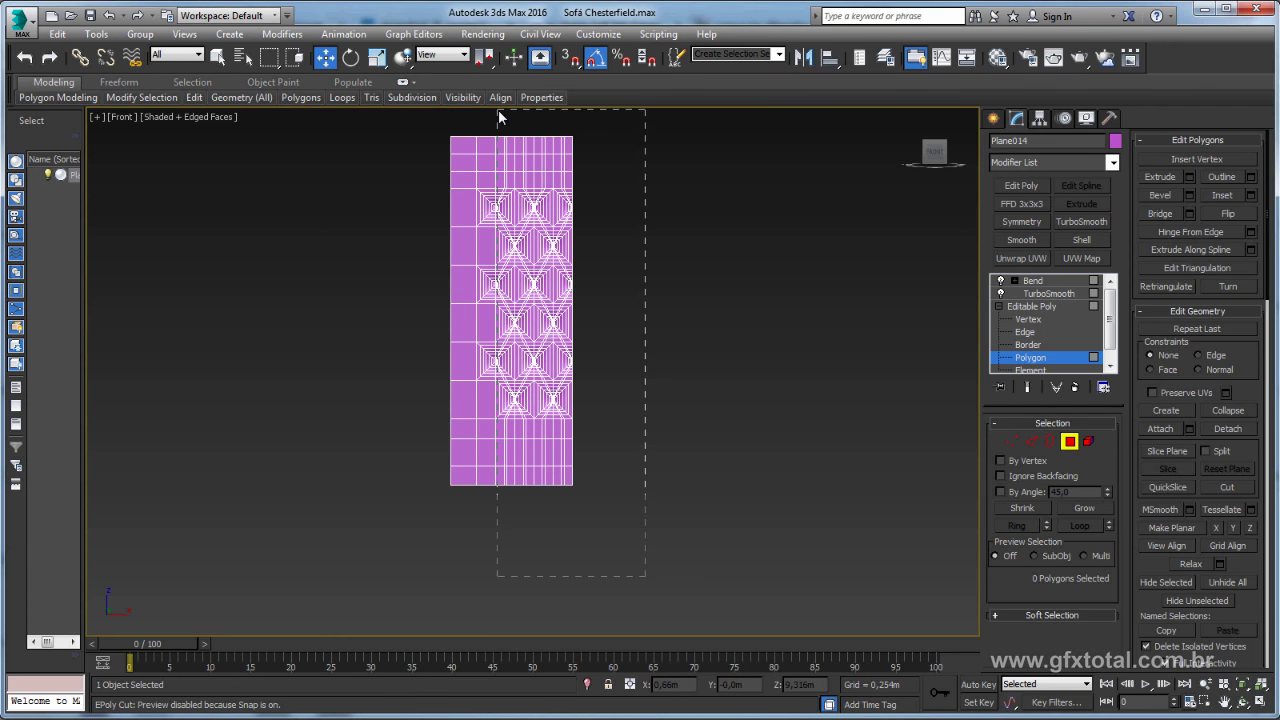
left_click_drag(498, 118, 493, 111)
middle_click_drag(493, 111, 496, 183)
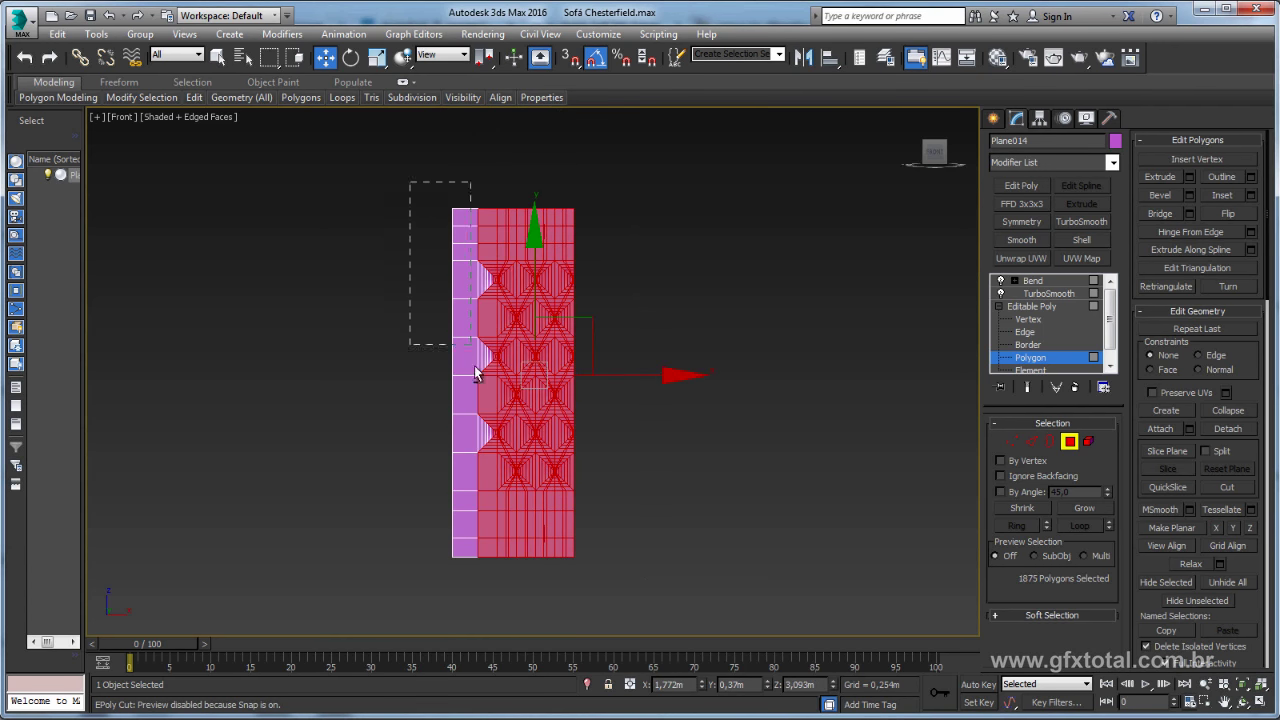
left_click_drag(498, 603, 497, 595, "alt")
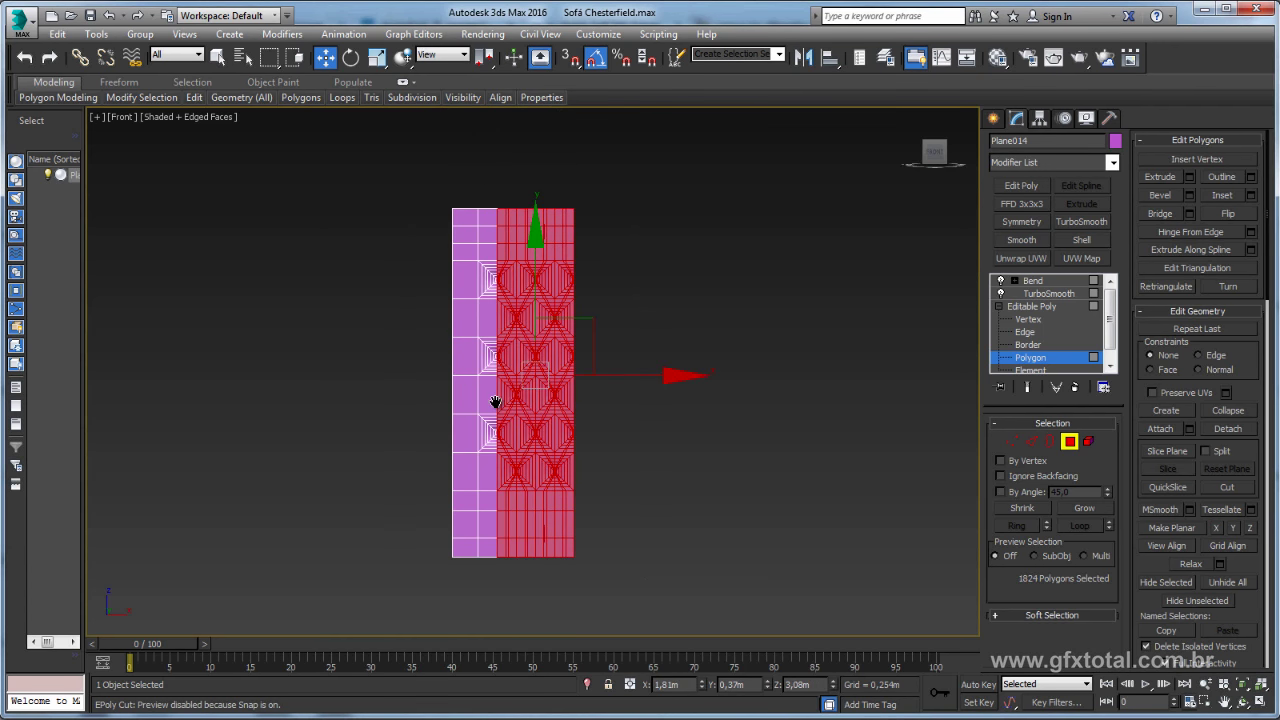
scroll(491, 403, "up", 5)
scroll(516, 325, "up", 3)
scroll(472, 215, "down", 4)
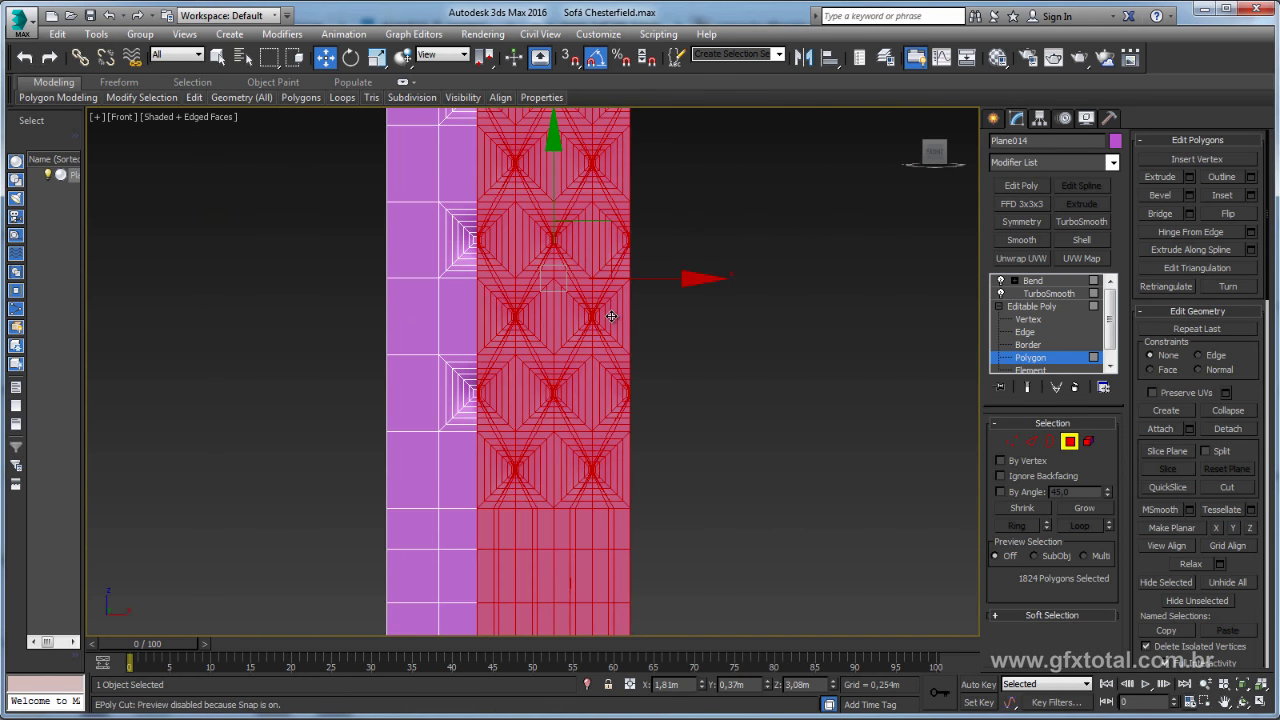
scroll(608, 326, "down", 1)
scroll(548, 380, "down", 1)
left_click_drag(563, 368, 681, 368, "shift")
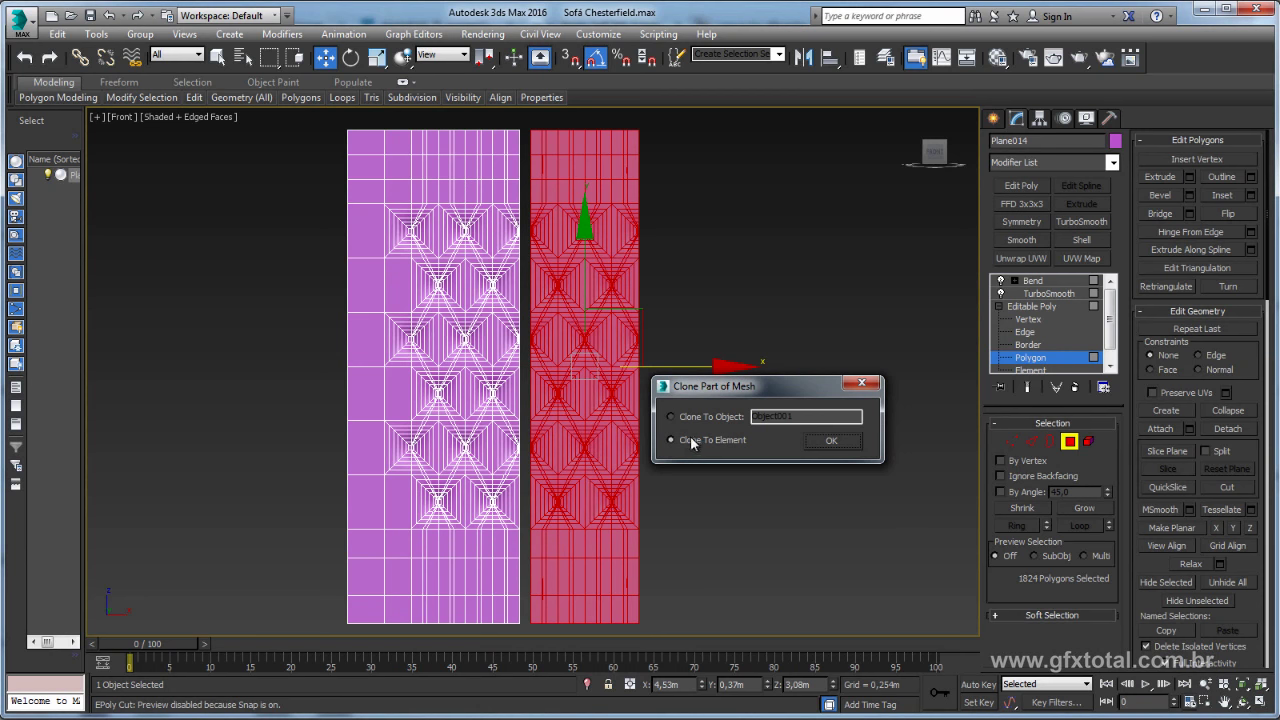
Clone the section as a separate object and vertex-snap it flush against the panel.
left_click(828, 440)
left_click(1033, 306)
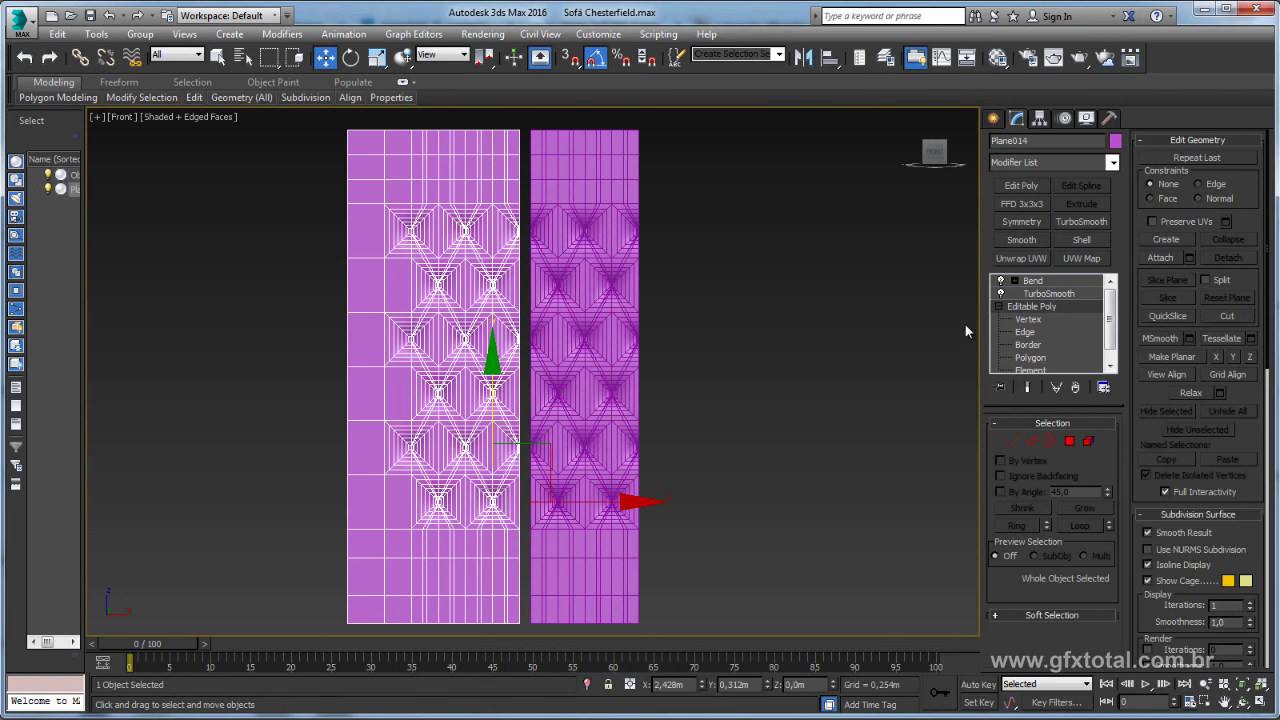
scroll(592, 409, "up", 1)
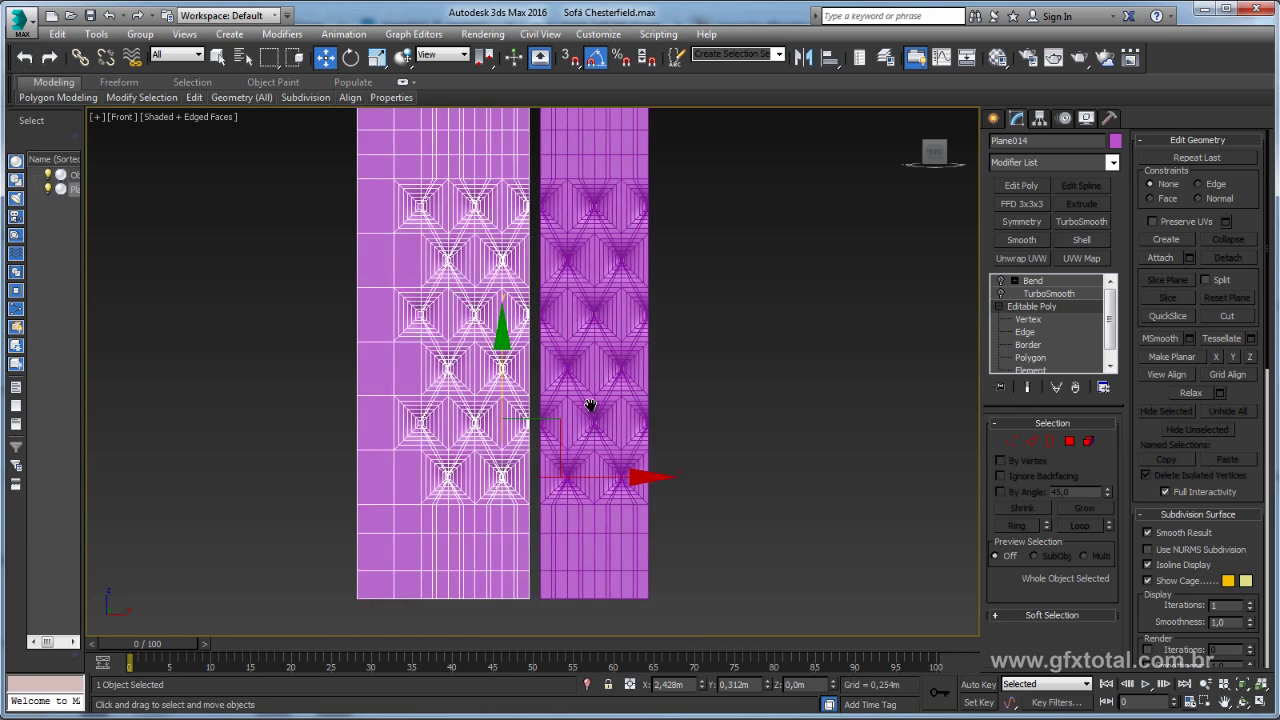
scroll(563, 509, "up", 2)
scroll(551, 394, "up", 2)
scroll(570, 430, "up", 2)
left_click(570, 431)
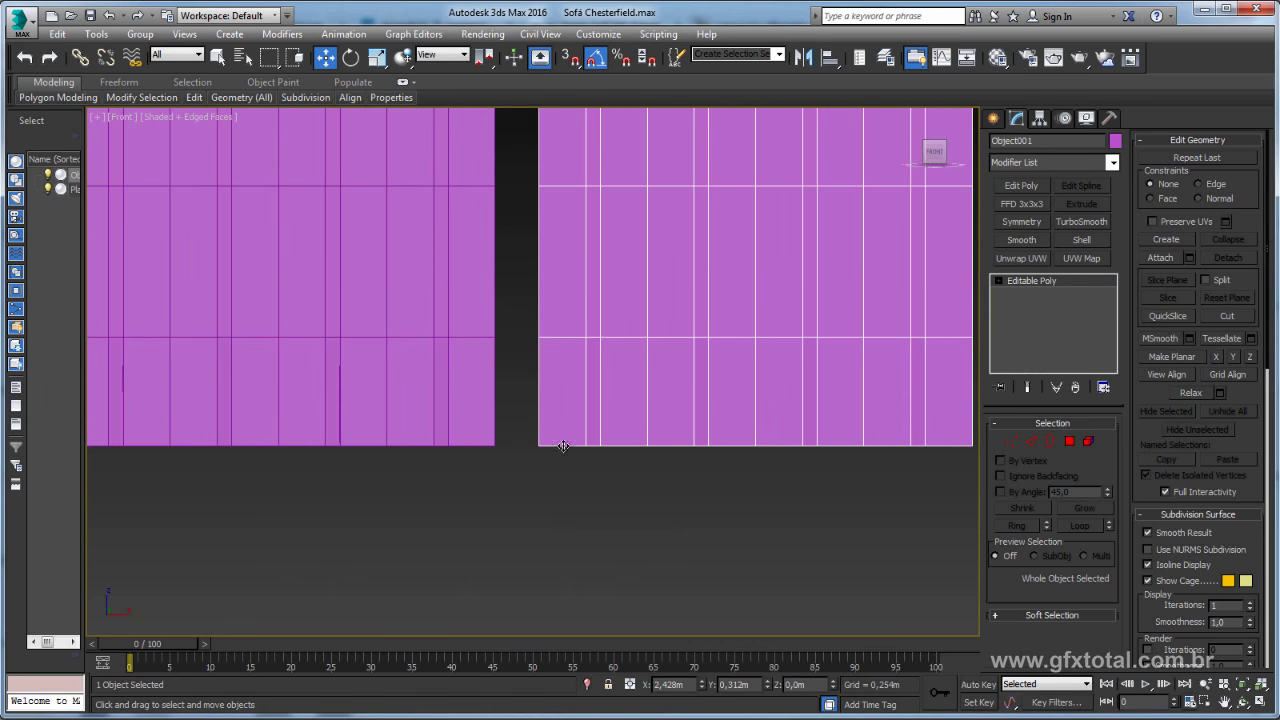
key("s")
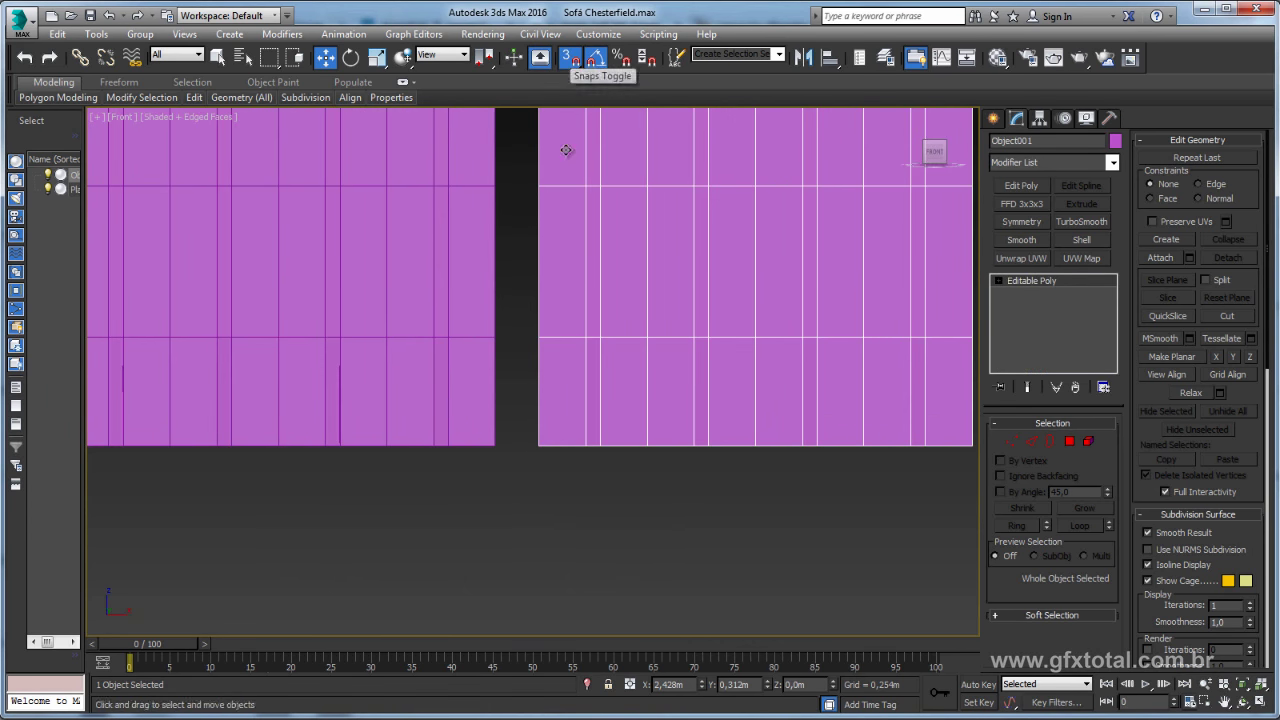
left_click_drag(536, 445, 506, 443)
Drag out three snapped copies of the section to the right.
scroll(523, 409, "down", 2)
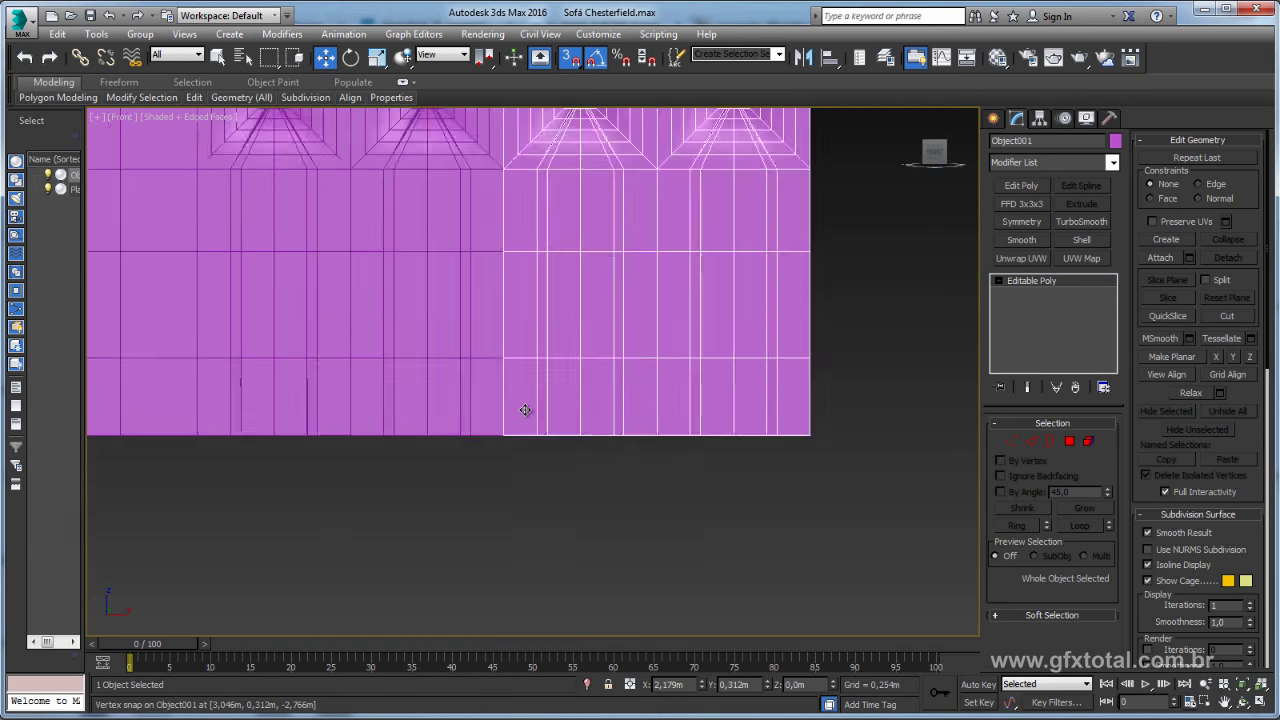
scroll(534, 420, "down", 1)
middle_click_drag(534, 420, 481, 461)
scroll(470, 471, "up", 2)
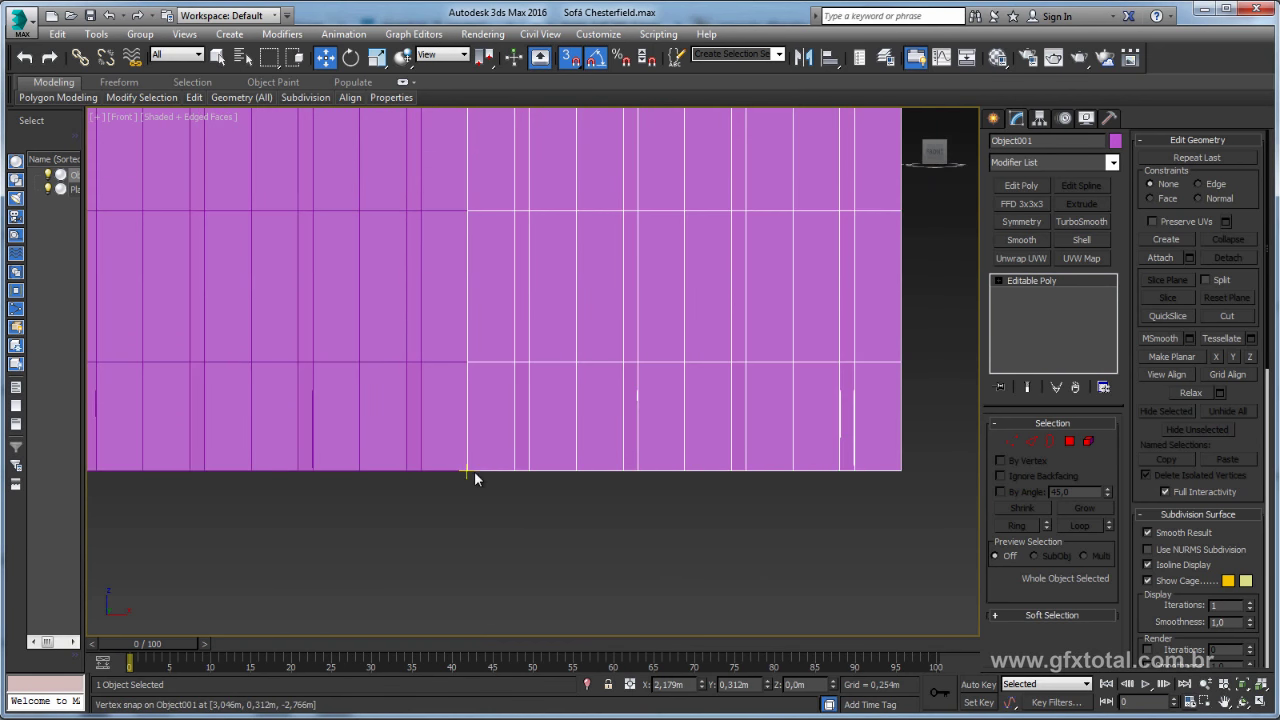
left_click_drag(468, 470, 901, 470, "shift")
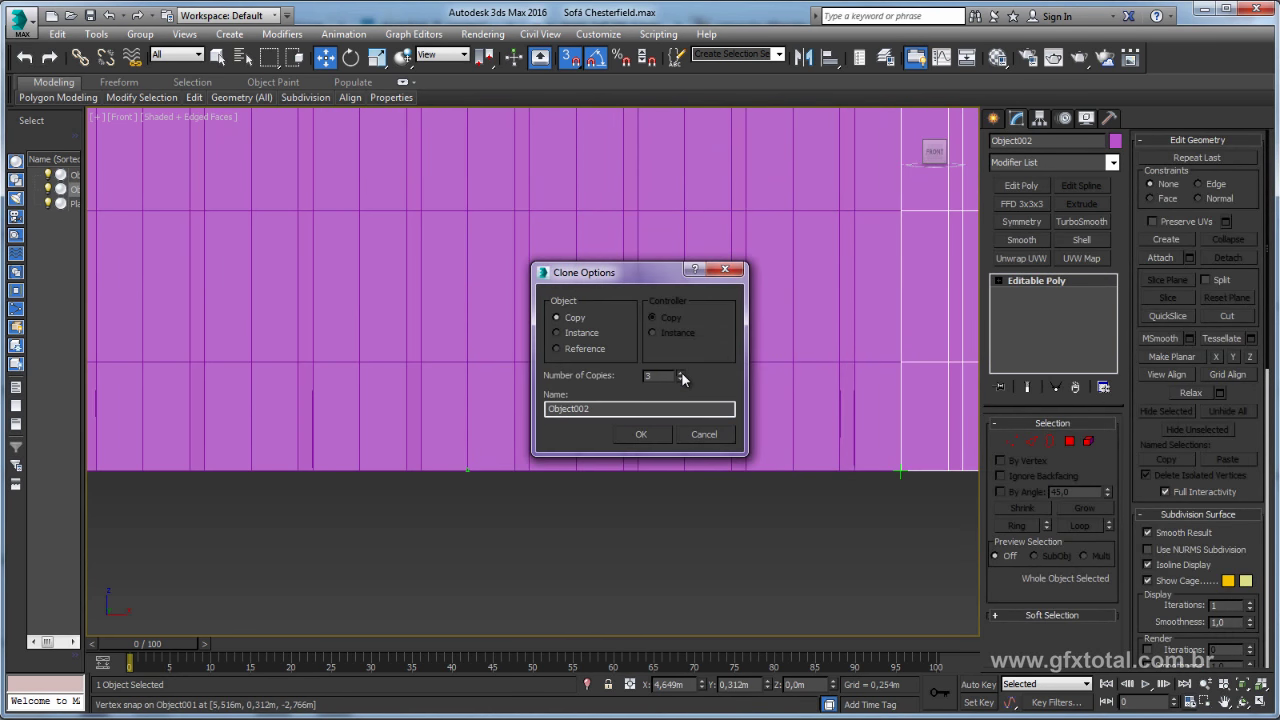
left_click(641, 434)
Add one more snapped copy at the right end, then select Plane014.
scroll(608, 372, "down", 2)
scroll(608, 372, "down", 3)
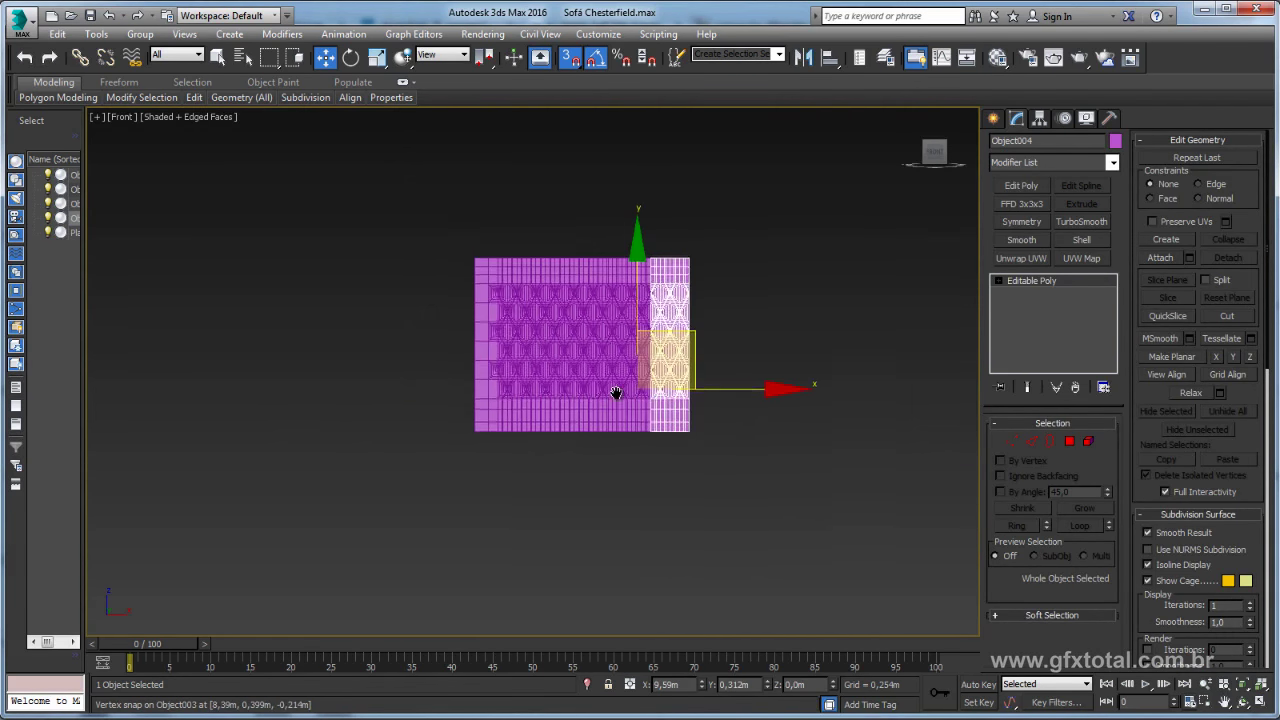
scroll(614, 394, "up", 2)
middle_click_drag(702, 440, 610, 427)
scroll(610, 427, "up", 2)
scroll(611, 417, "up", 2)
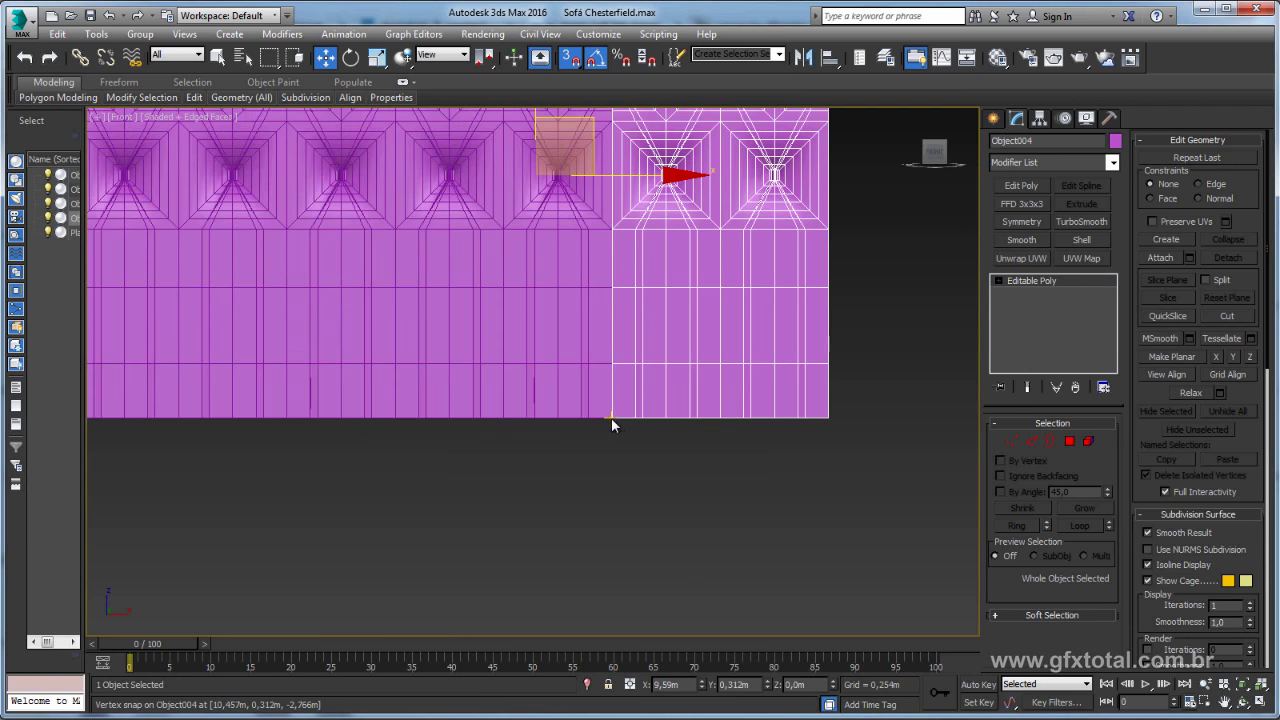
scroll(612, 424, "up", 1)
left_click_drag(613, 417, 918, 417, "shift")
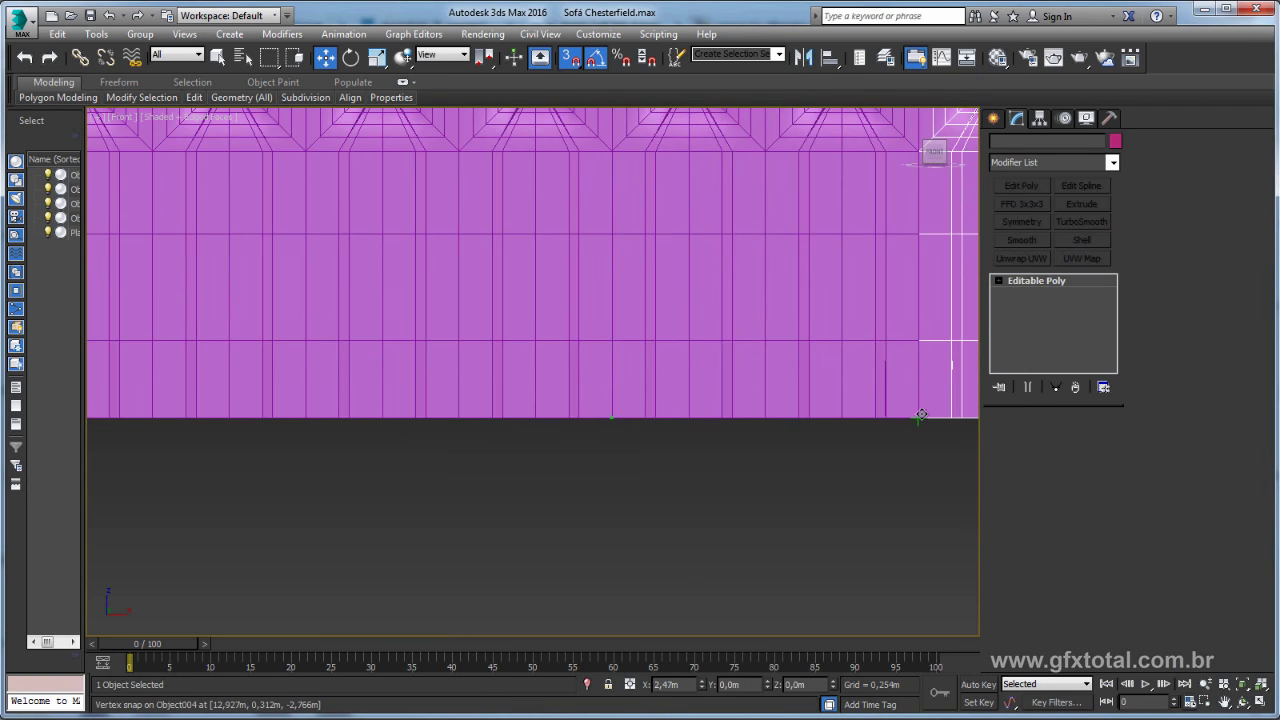
left_click(637, 440)
scroll(600, 340, "down", 5)
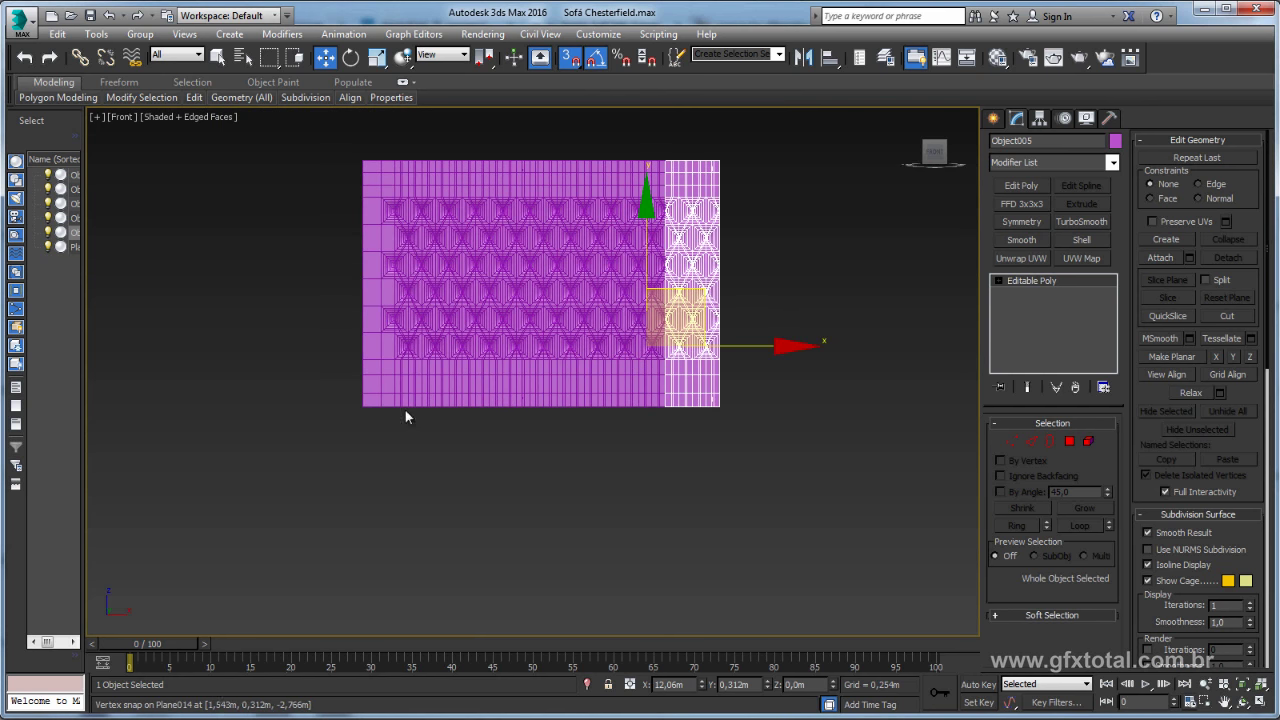
left_click(394, 357)
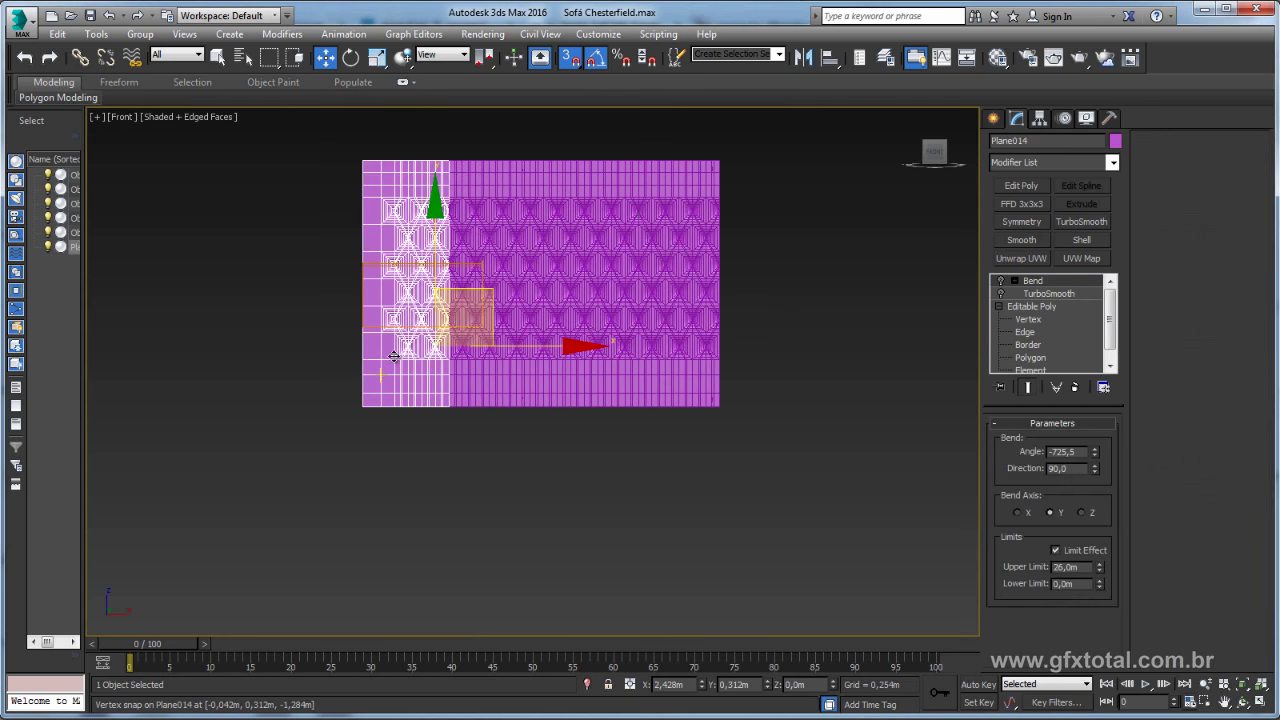
Attach the five copied strips to Plane014 in its Editable Poly.
left_click(1039, 306)
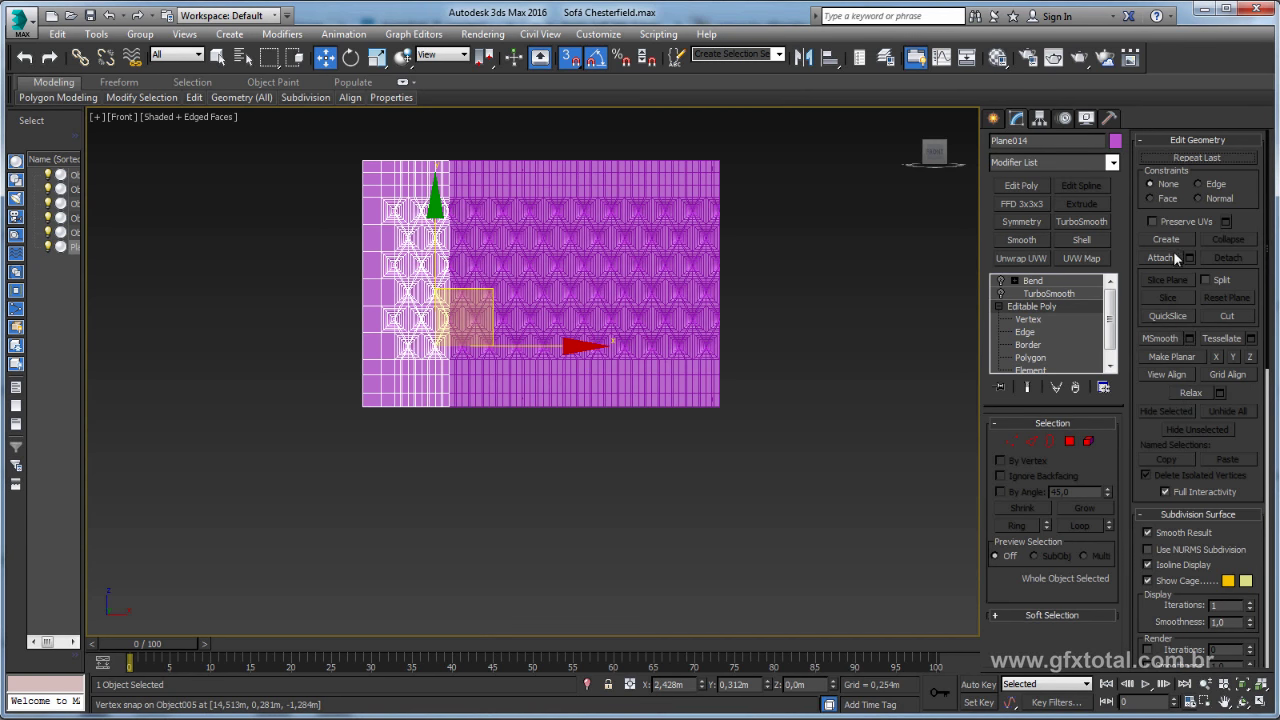
left_click(1175, 258)
left_click(500, 382)
left_click(531, 382)
left_click(585, 385)
left_click(662, 388)
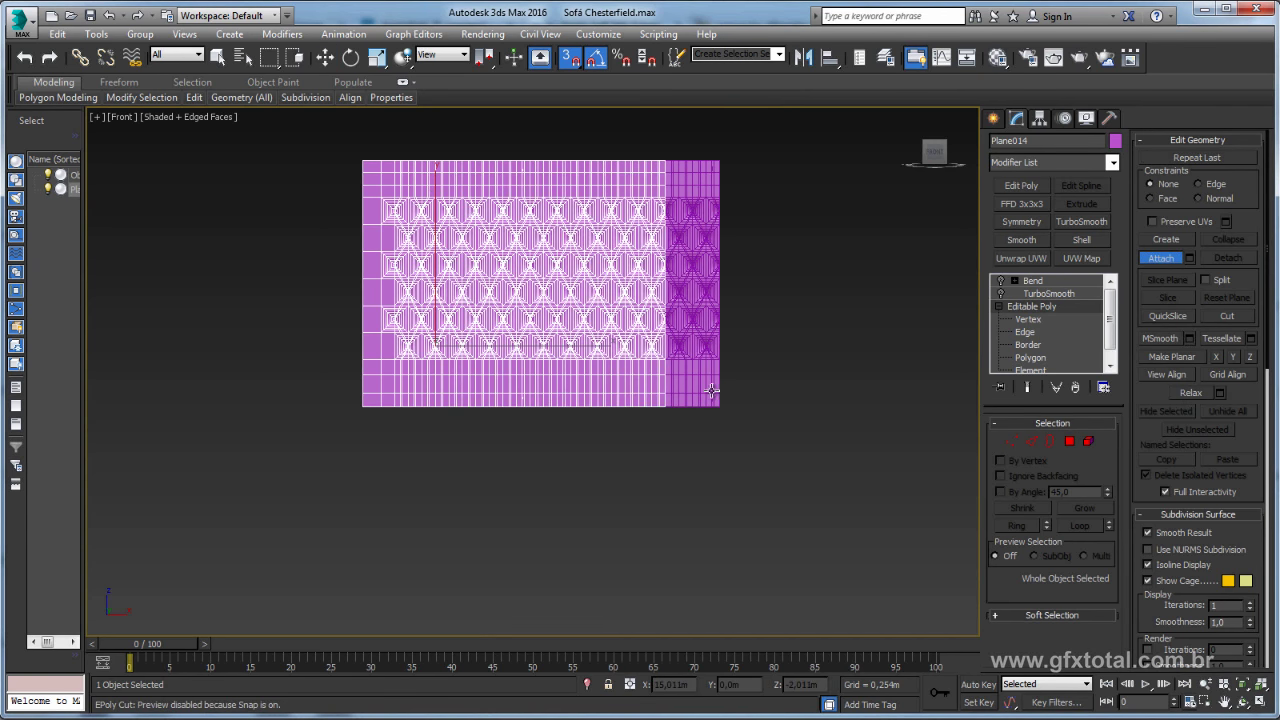
left_click(712, 390)
right_click(888, 389)
Weld the overlapping seam vertices between the strips.
key("3")
key("ctrl+a")
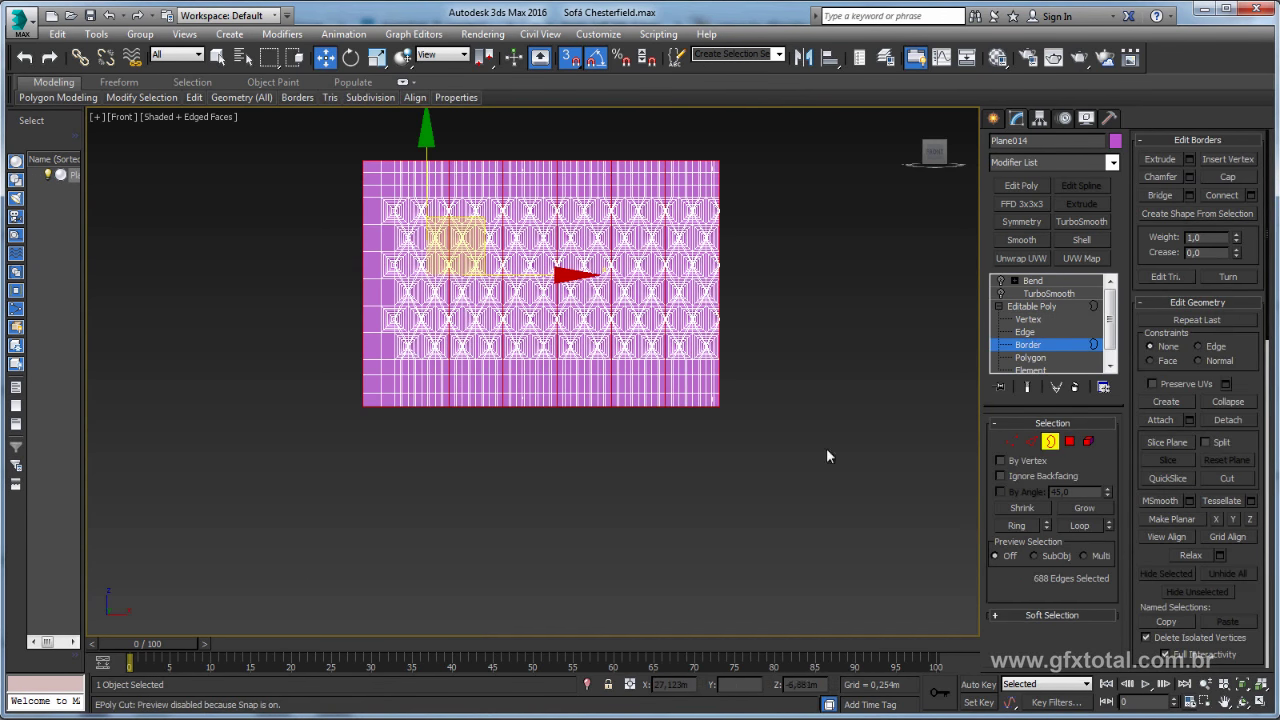
left_click(1012, 441)
scroll(576, 326, "up", 4)
scroll(576, 326, "up", 4)
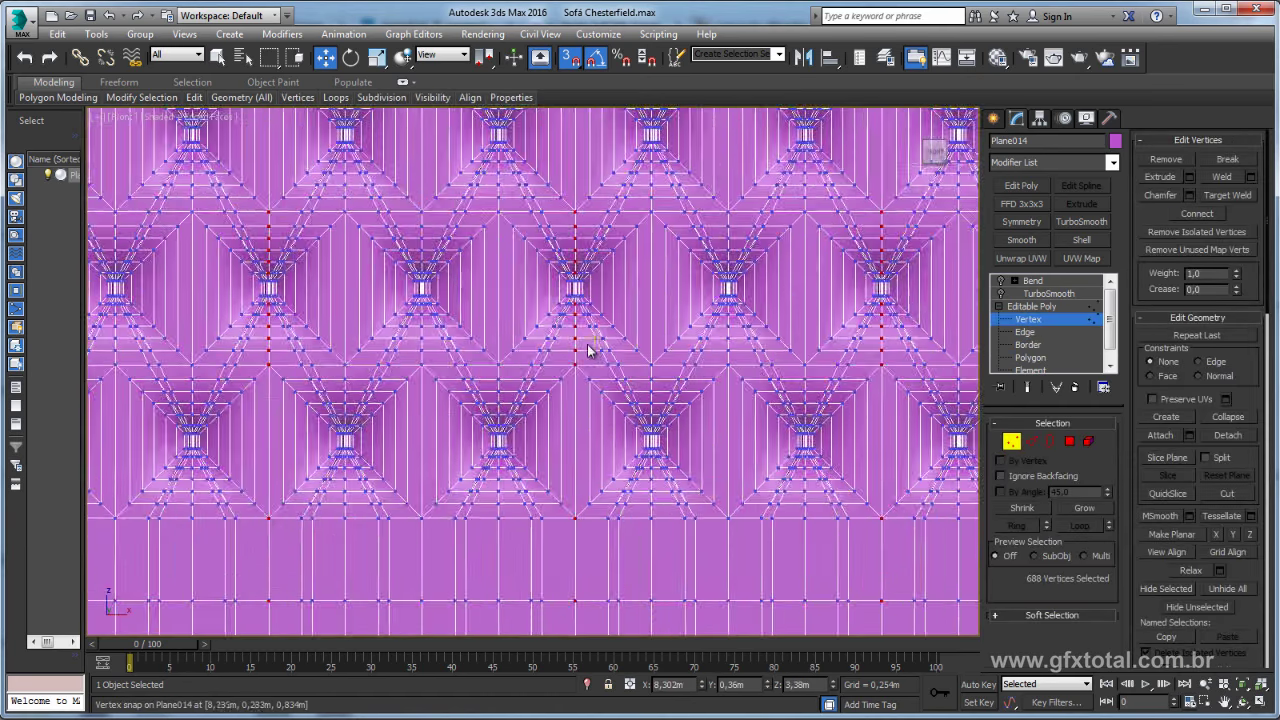
scroll(576, 326, "up", 3)
scroll(884, 380, "down", 5)
scroll(884, 380, "down", 5)
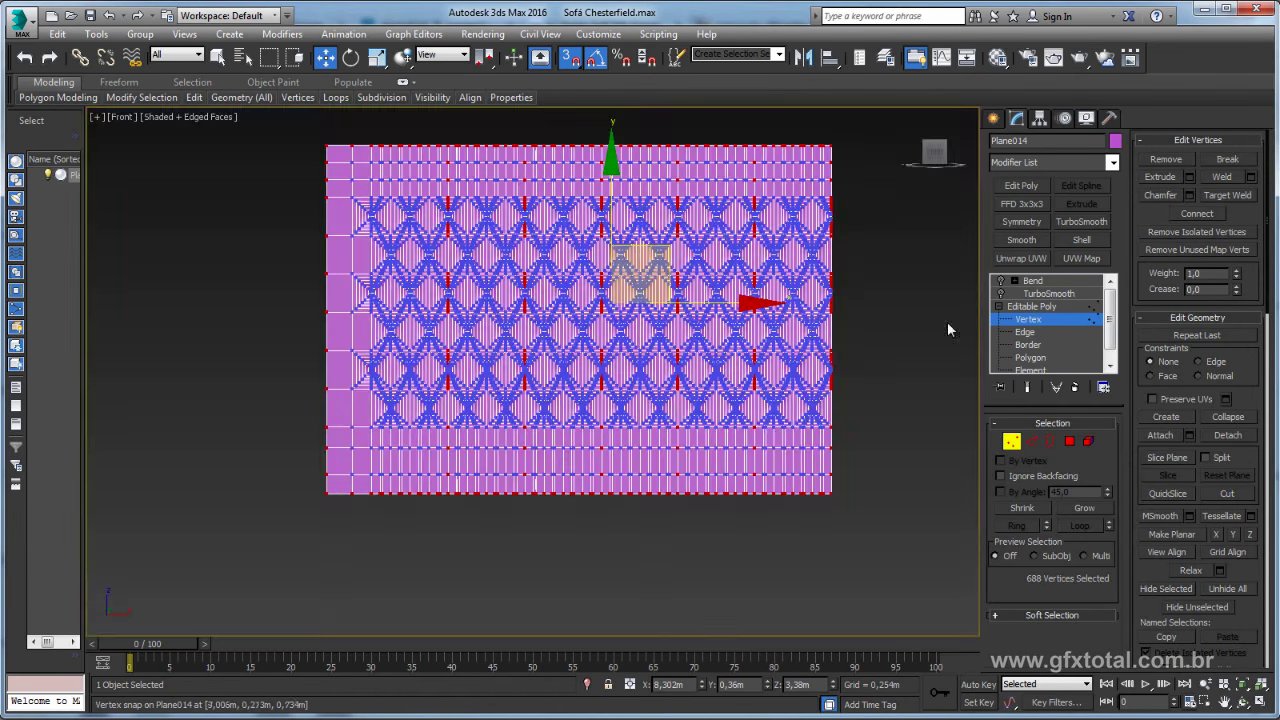
left_click(1222, 177)
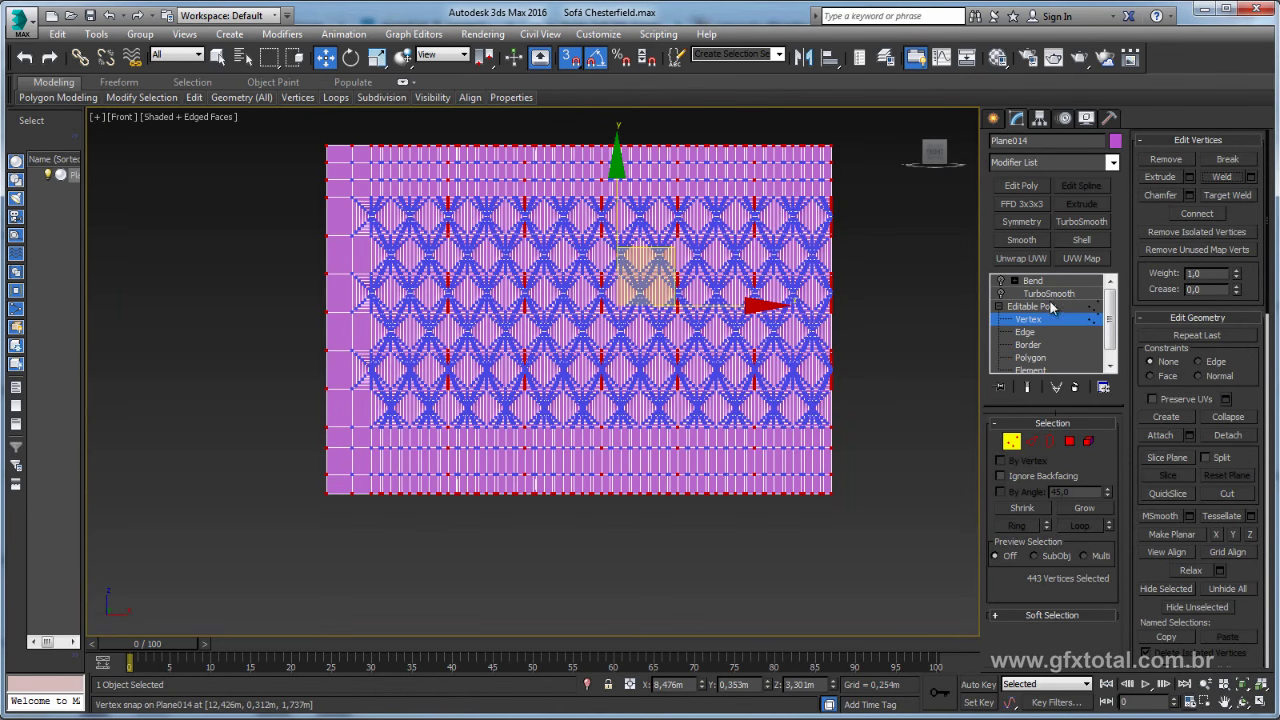
Check the remaining open borders and re-enable TurboSmooth and Bend.
left_click(1048, 441)
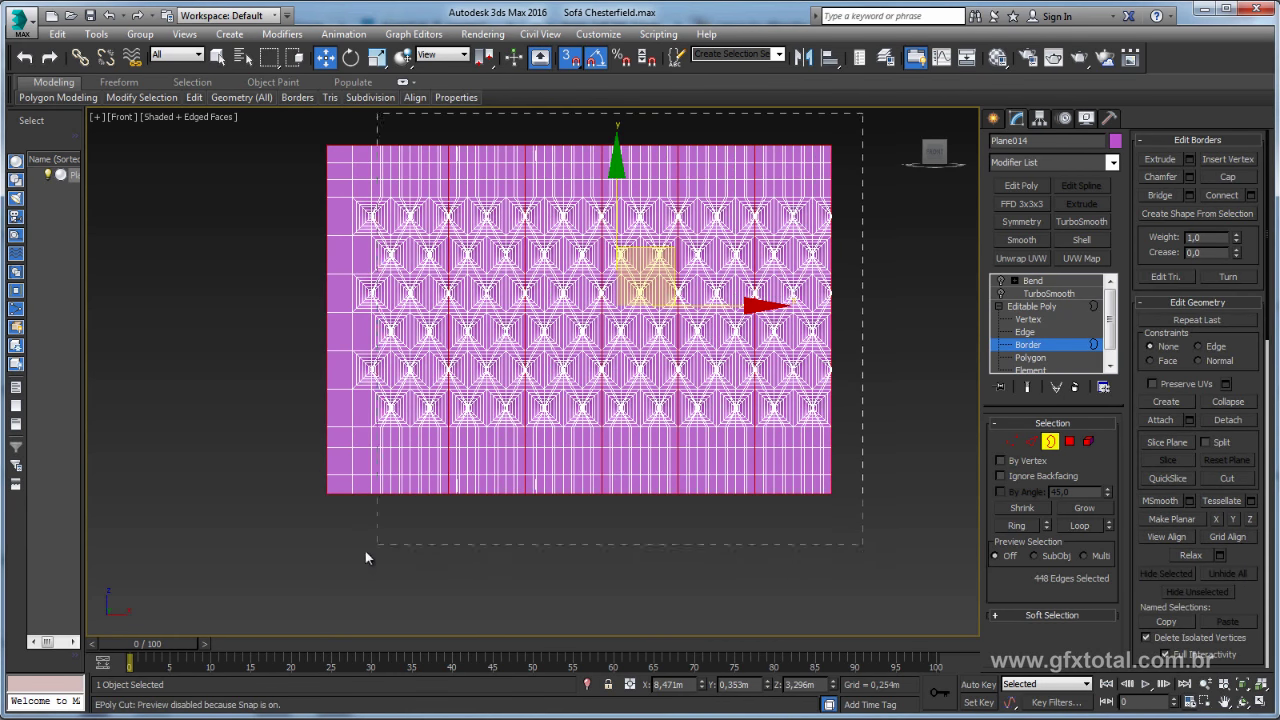
left_click(306, 568)
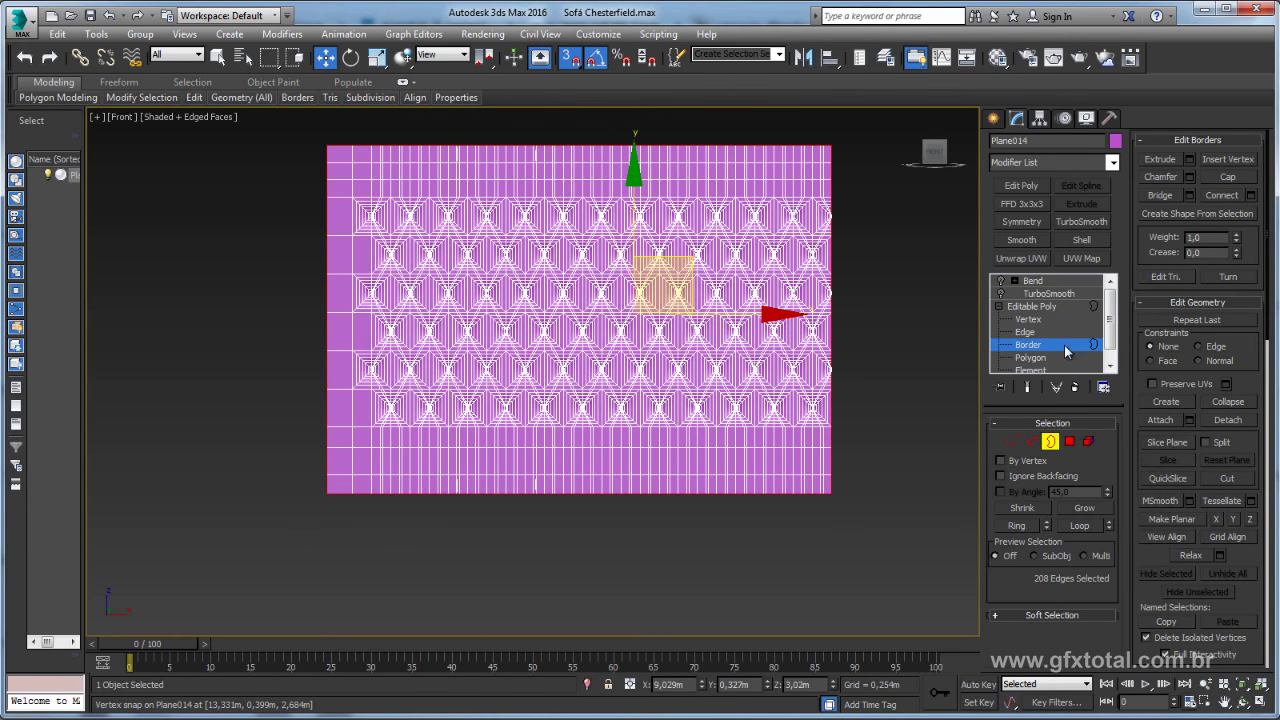
left_click(1017, 308)
left_click(1013, 294)
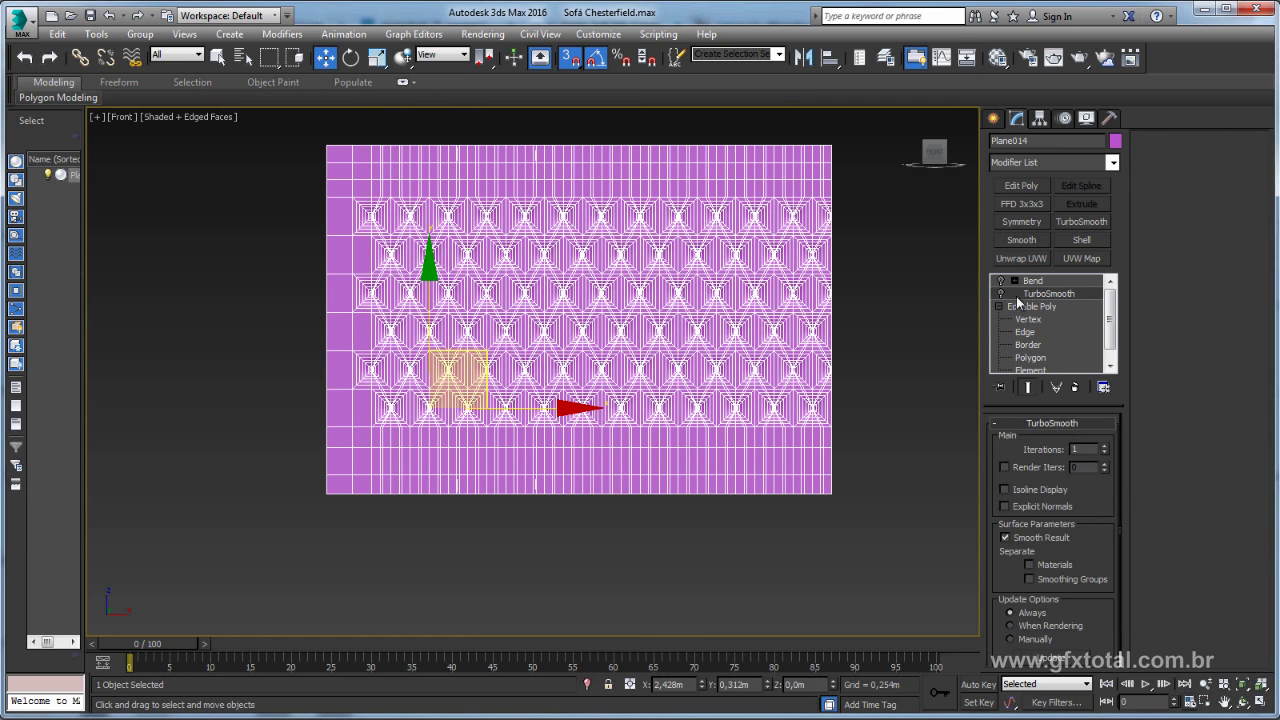
left_click(1001, 280)
Inspect the bent, widened panel in Perspective view without edged faces.
middle_click_drag(740, 338, 703, 363)
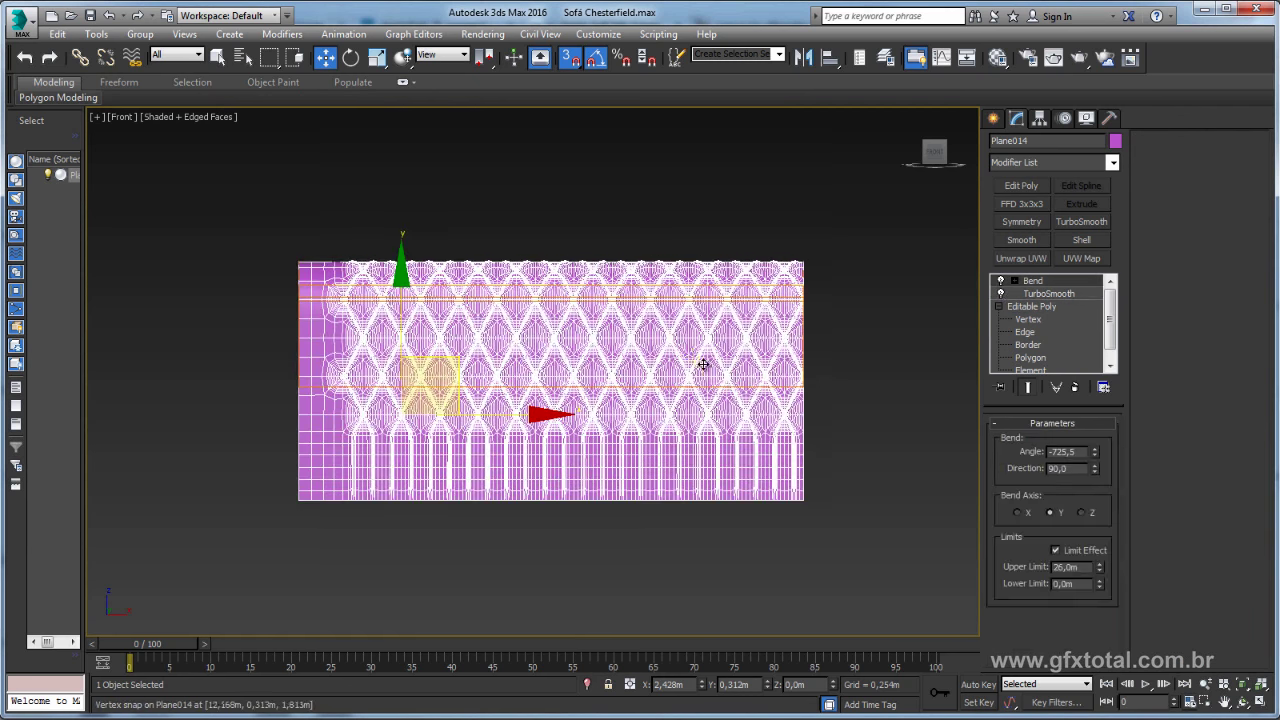
key("p")
mouse_move(574, 400)
middle_mouse_down("alt")
mouse_move(643, 425)
mouse_move(571, 514)
mouse_move(557, 586)
mouse_move(741, 478)
mouse_move(647, 383)
mouse_move(734, 367)
mouse_move(623, 414)
mouse_move(649, 417)
mouse_move(411, 388)
mouse_move(509, 357)
mouse_move(450, 352)
middle_mouse_up("alt")
key("F4")
scroll(411, 388, "up", 4)
scroll(509, 357, "down", 4)
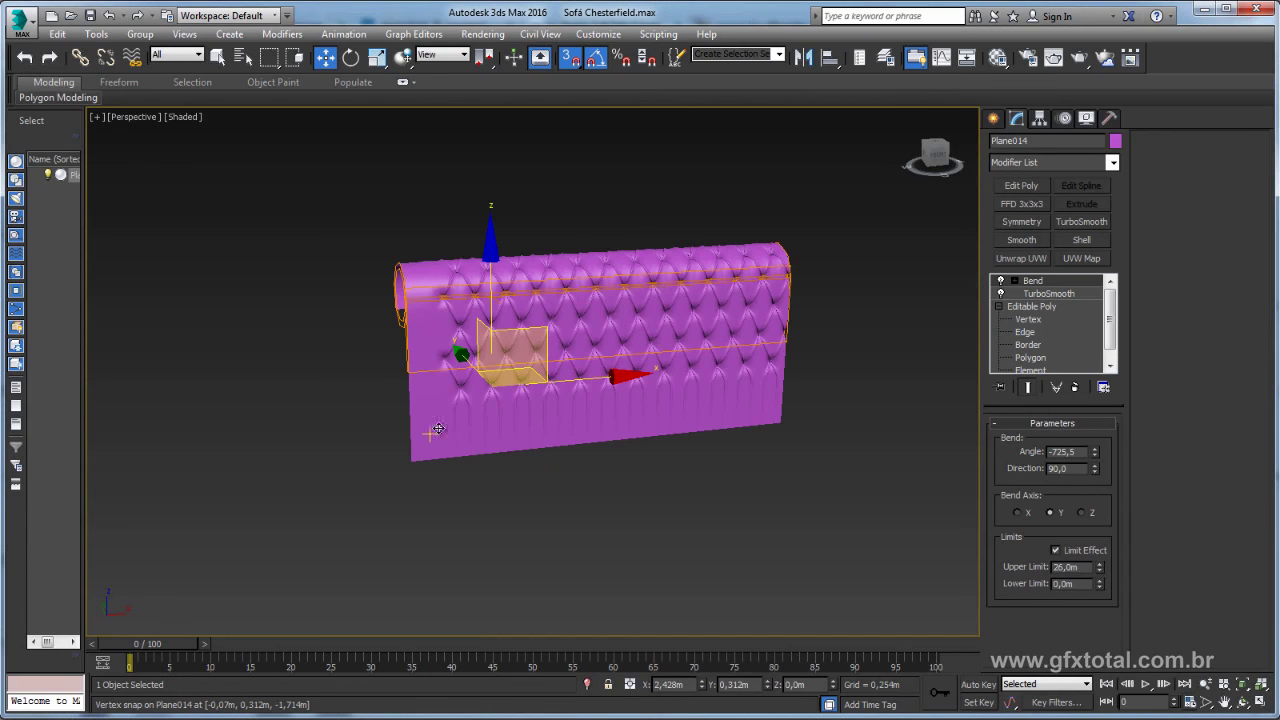
scroll(438, 428, "up", 3)
At Edge level, loop-select the panel's left-end edges and move them along X.
left_click(1034, 312)
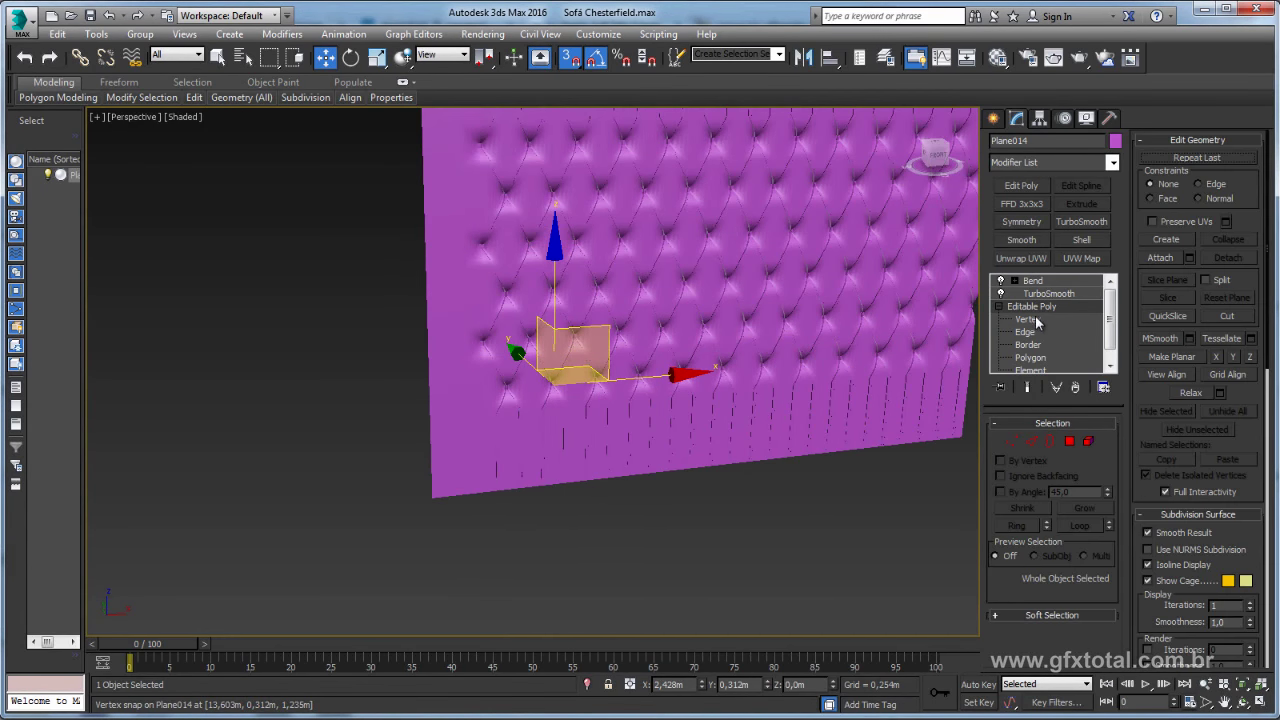
left_click(1030, 330)
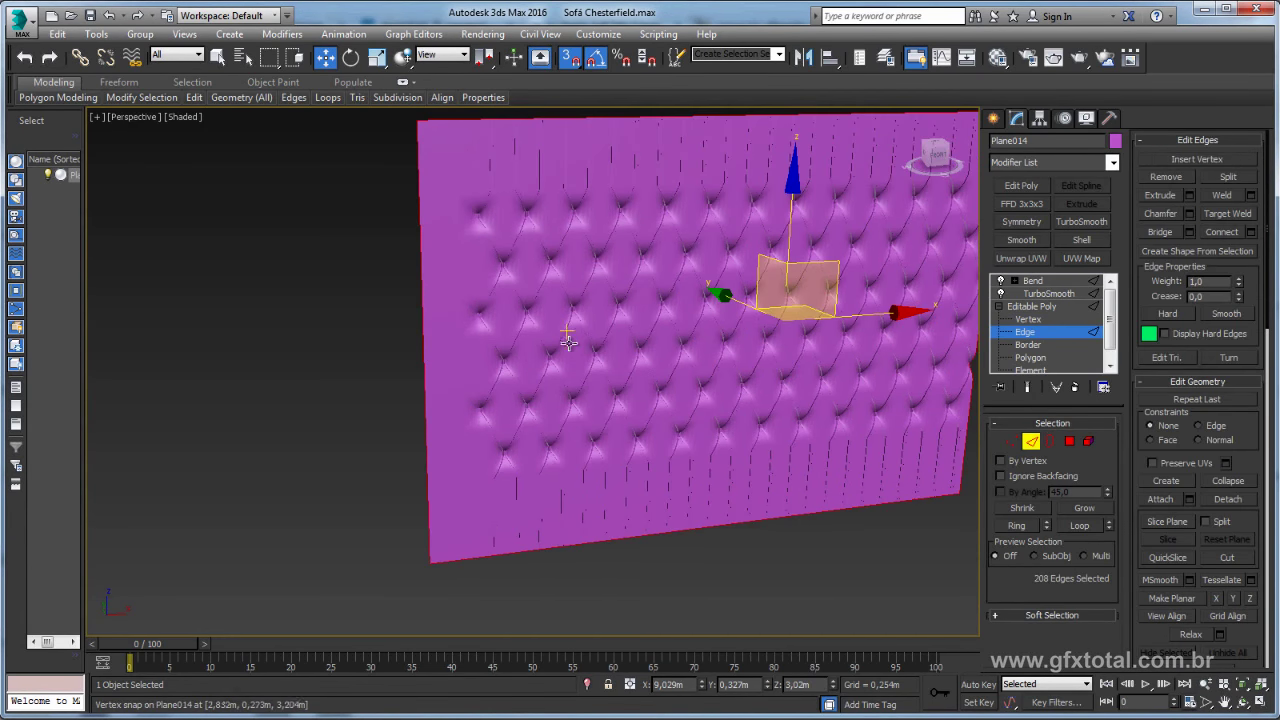
middle_click_drag(419, 317, 518, 156, "alt")
left_click(570, 58)
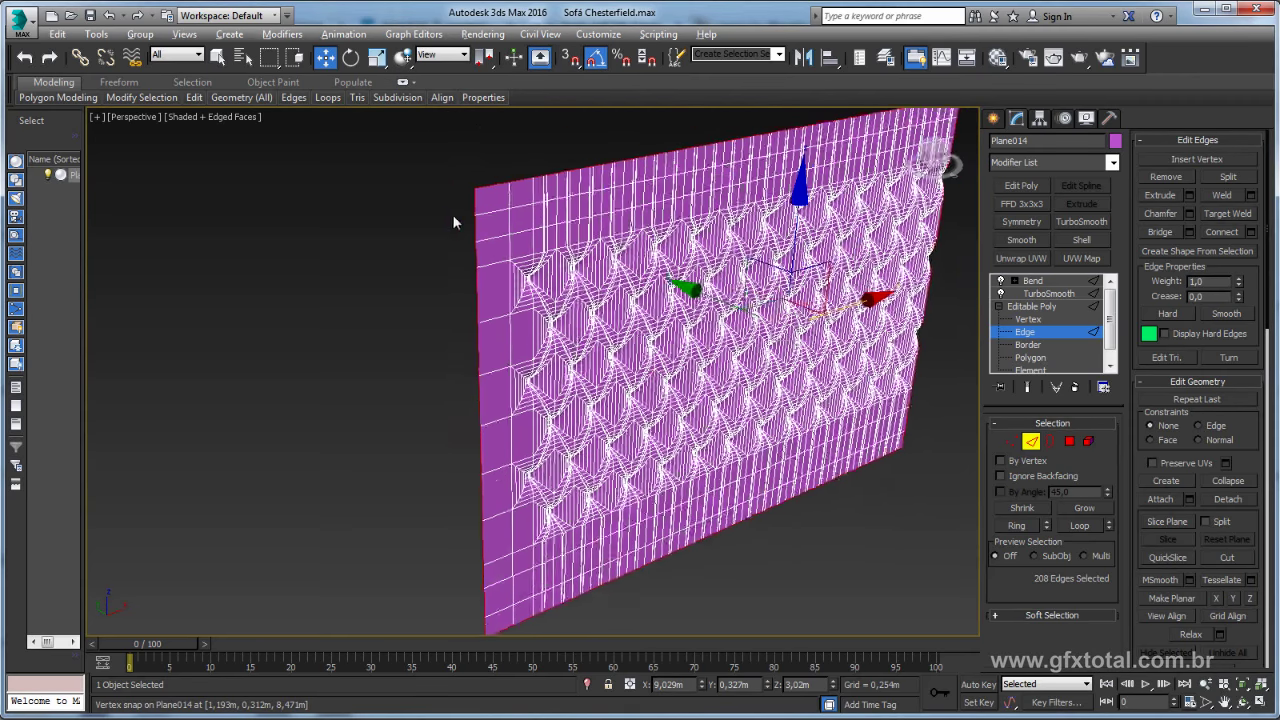
mouse_move(452, 214)
middle_mouse_down("alt")
mouse_move(470, 240)
mouse_move(430, 340)
middle_mouse_up("alt")
left_click(485, 200)
left_click(483, 262, "shift")
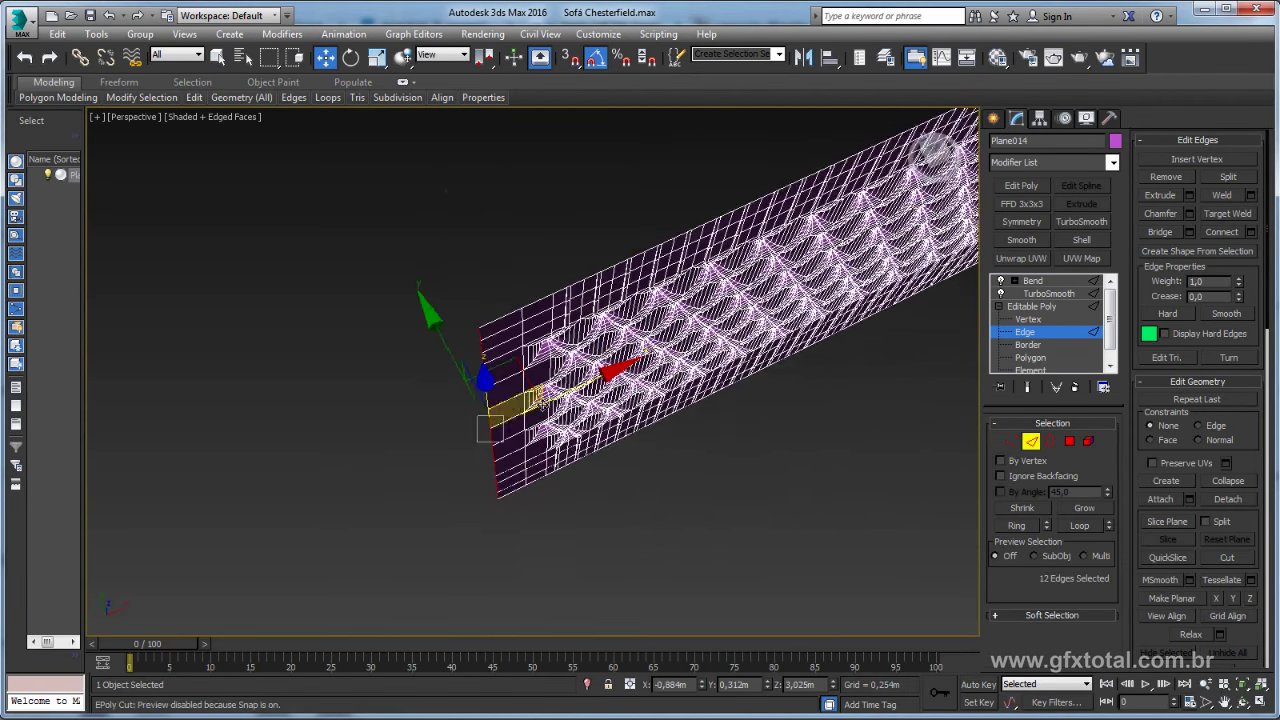
left_click_drag(530, 400, 557, 388)
middle_click_drag(607, 374, 532, 393, "alt")
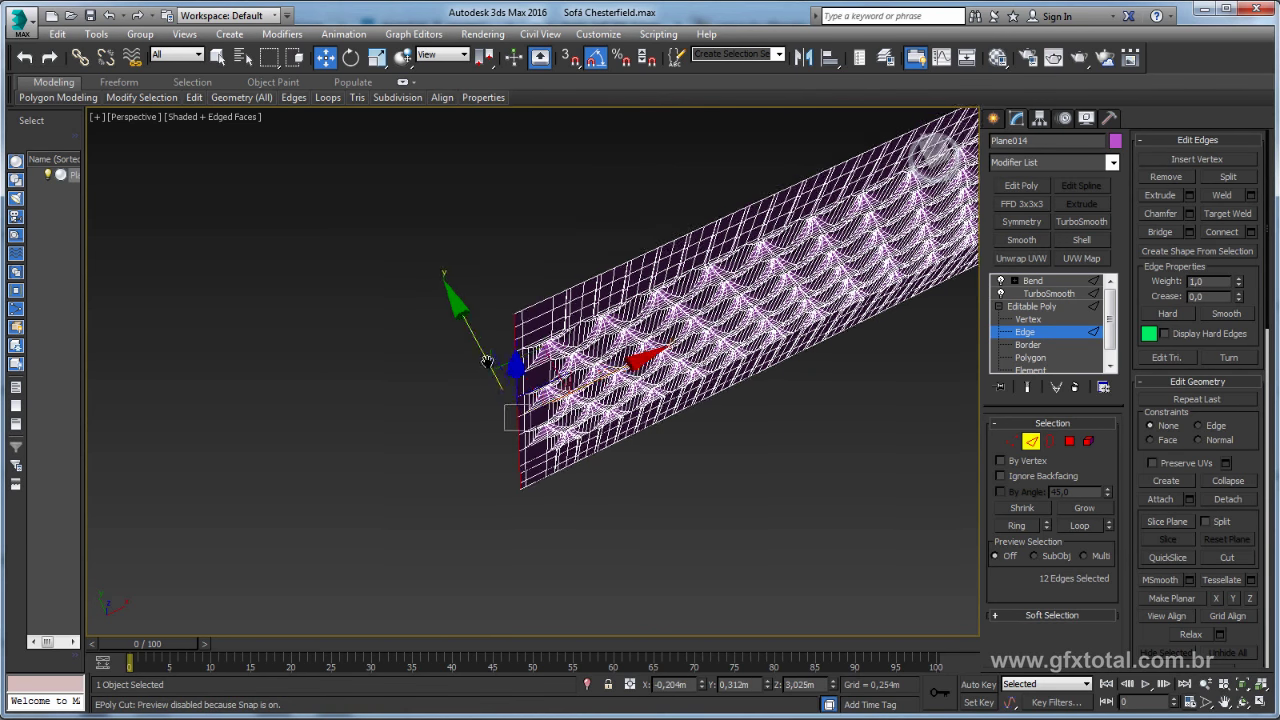
scroll(505, 387, "up", 3)
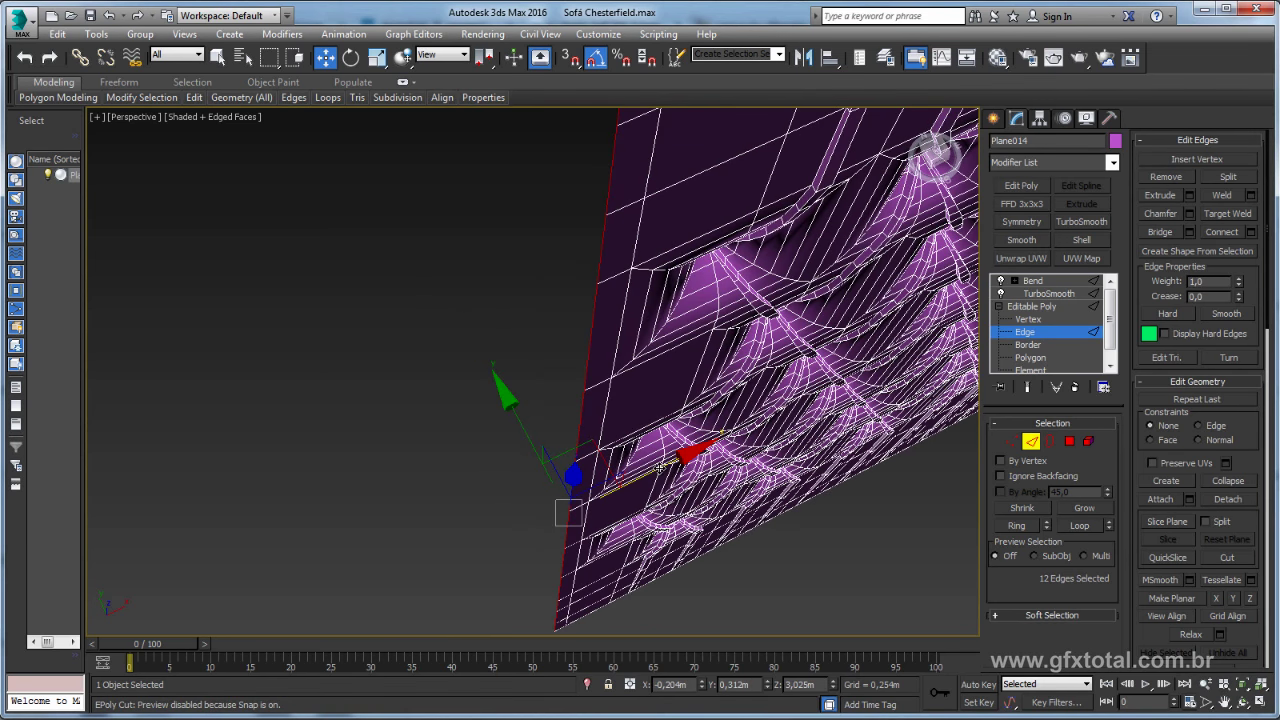
Reposition the left-end edges of Plane014 along X and Y.
left_click_drag(661, 466, 646, 470)
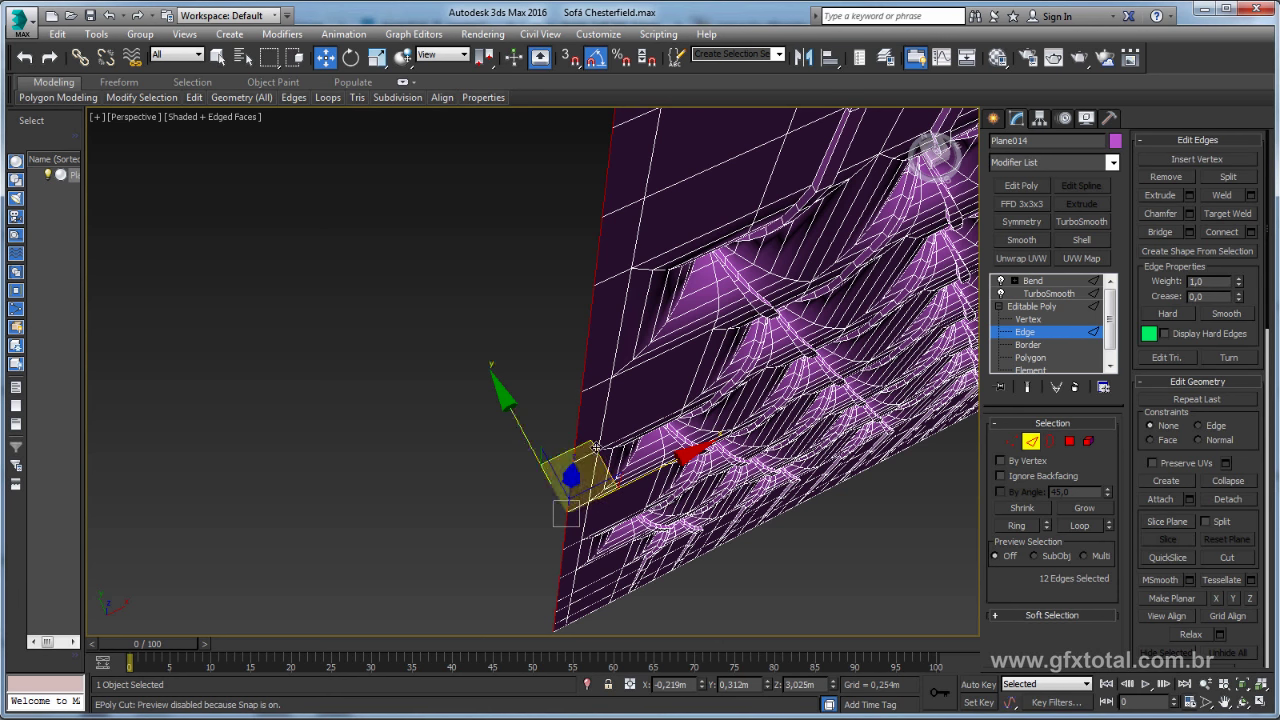
mouse_move(568, 437)
left_mouse_down()
mouse_move(535, 455)
mouse_move(500, 415)
left_mouse_up()
middle_click_drag(500, 415, 632, 466, "alt")
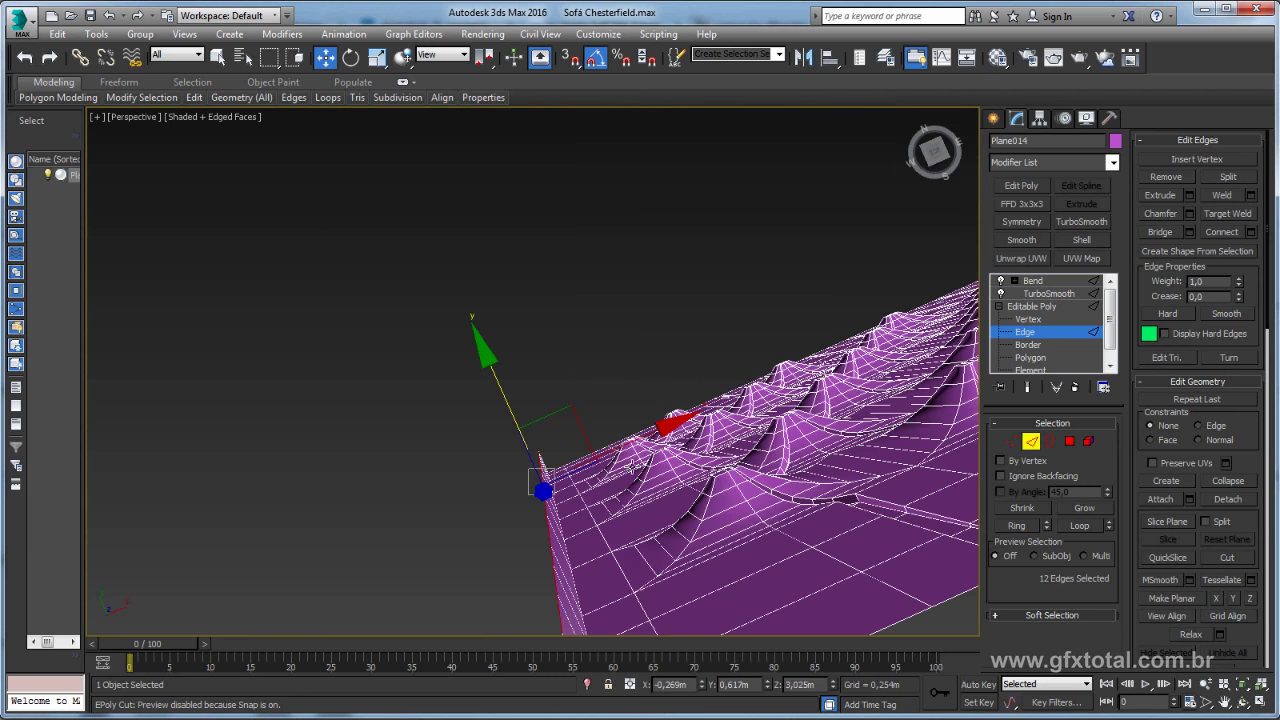
left_click_drag(540, 483, 568, 471)
middle_click_drag(568, 471, 677, 423, "alt")
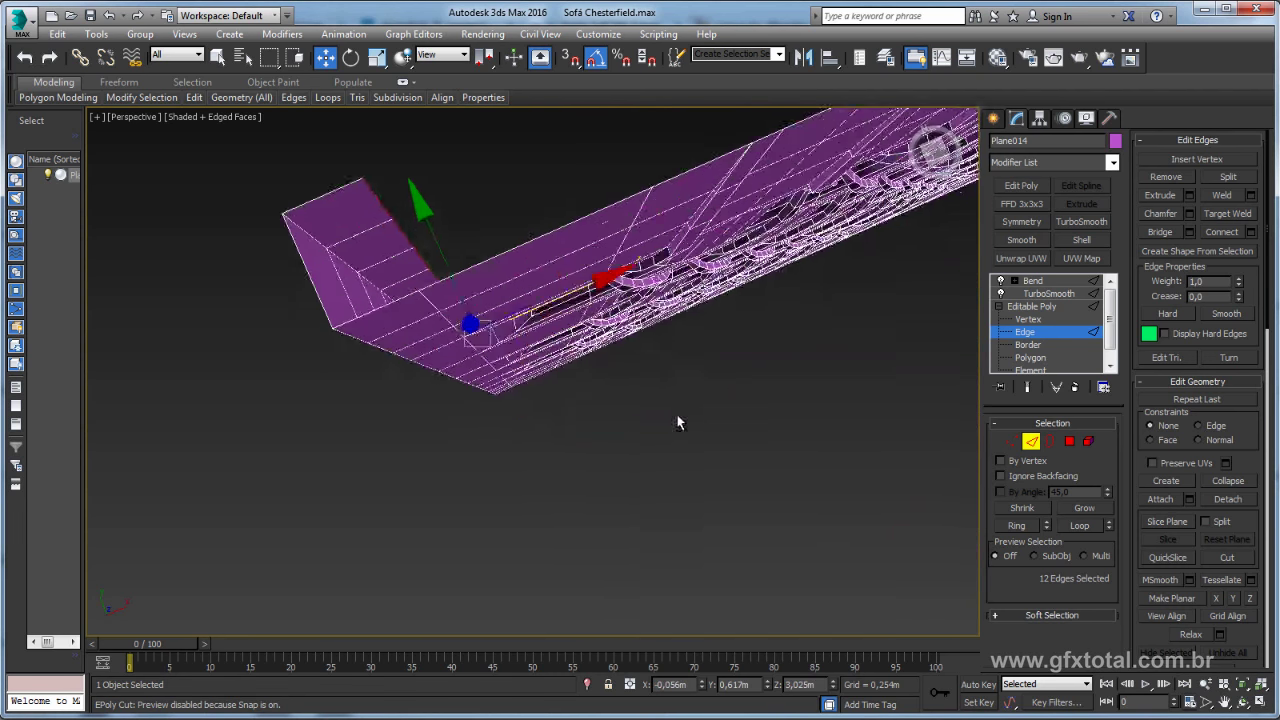
middle_click_drag(690, 362, 693, 440, "alt")
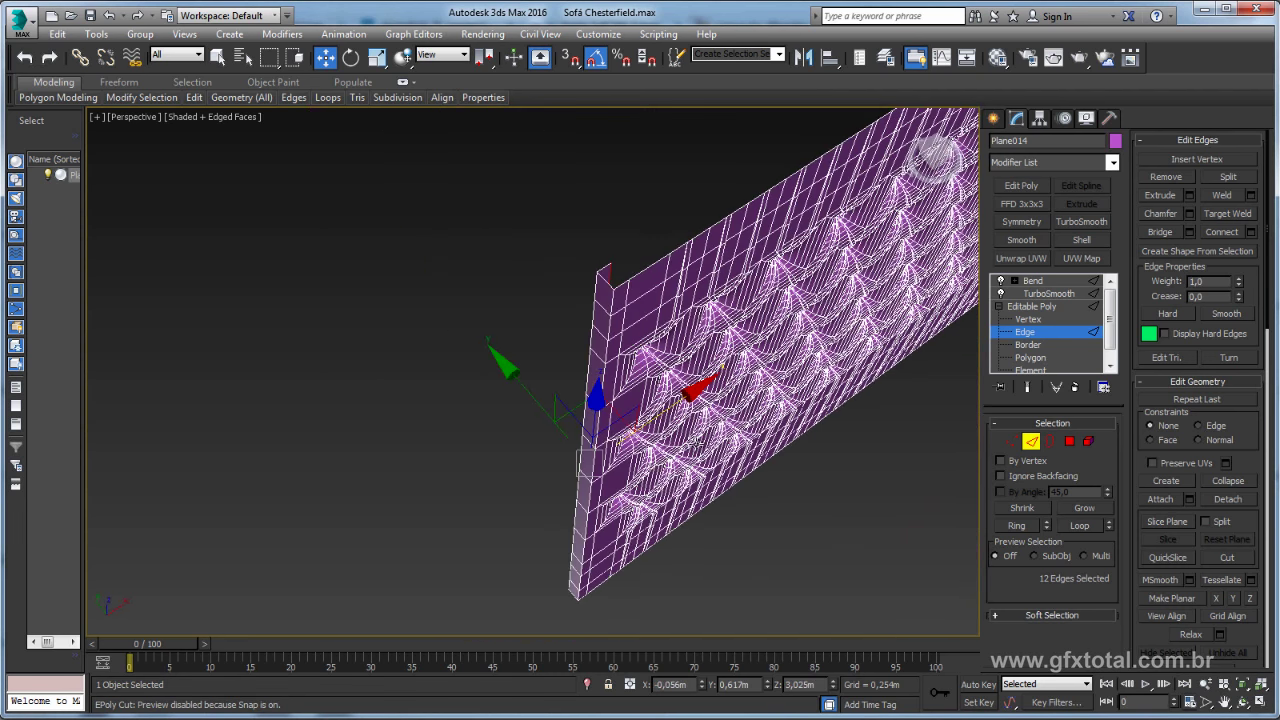
Turn TurboSmooth and Bend back on to check the bent panel end.
left_click(1038, 306)
left_click(1048, 294)
left_click(1032, 281)
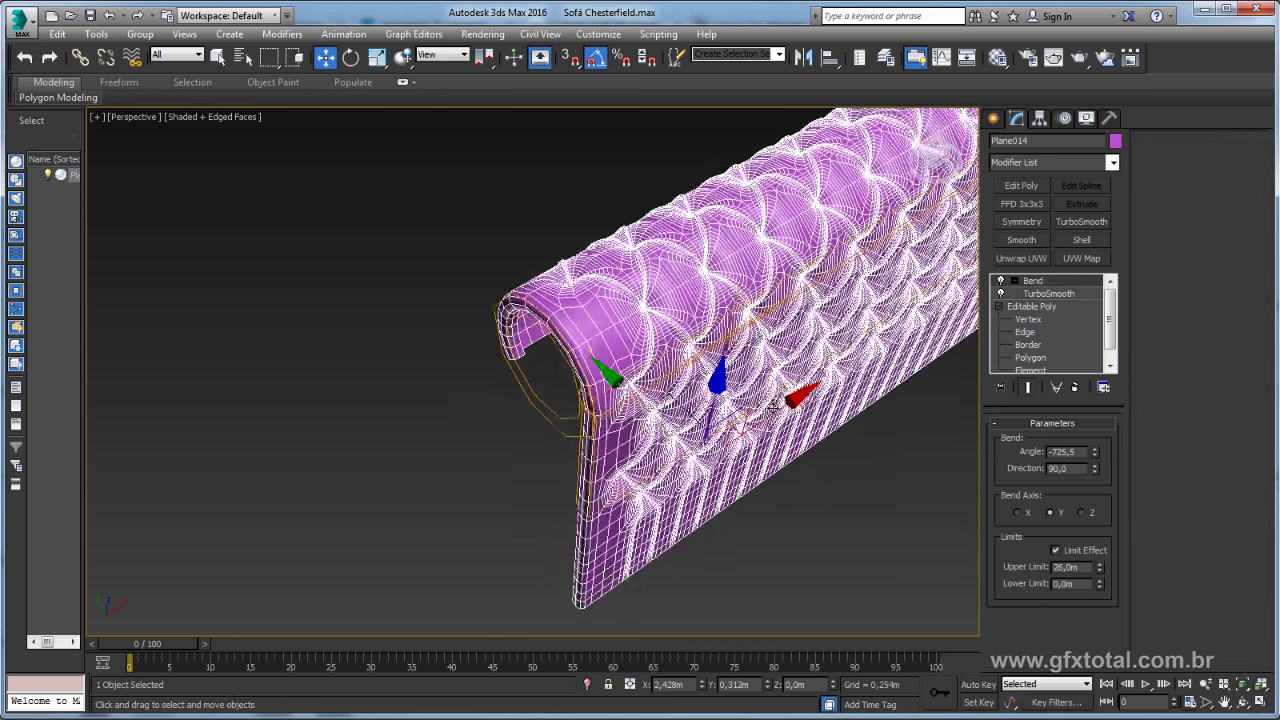
mouse_move(773, 403)
middle_mouse_down("alt")
mouse_move(600, 471)
mouse_move(537, 456)
mouse_move(732, 189)
middle_mouse_up("alt")
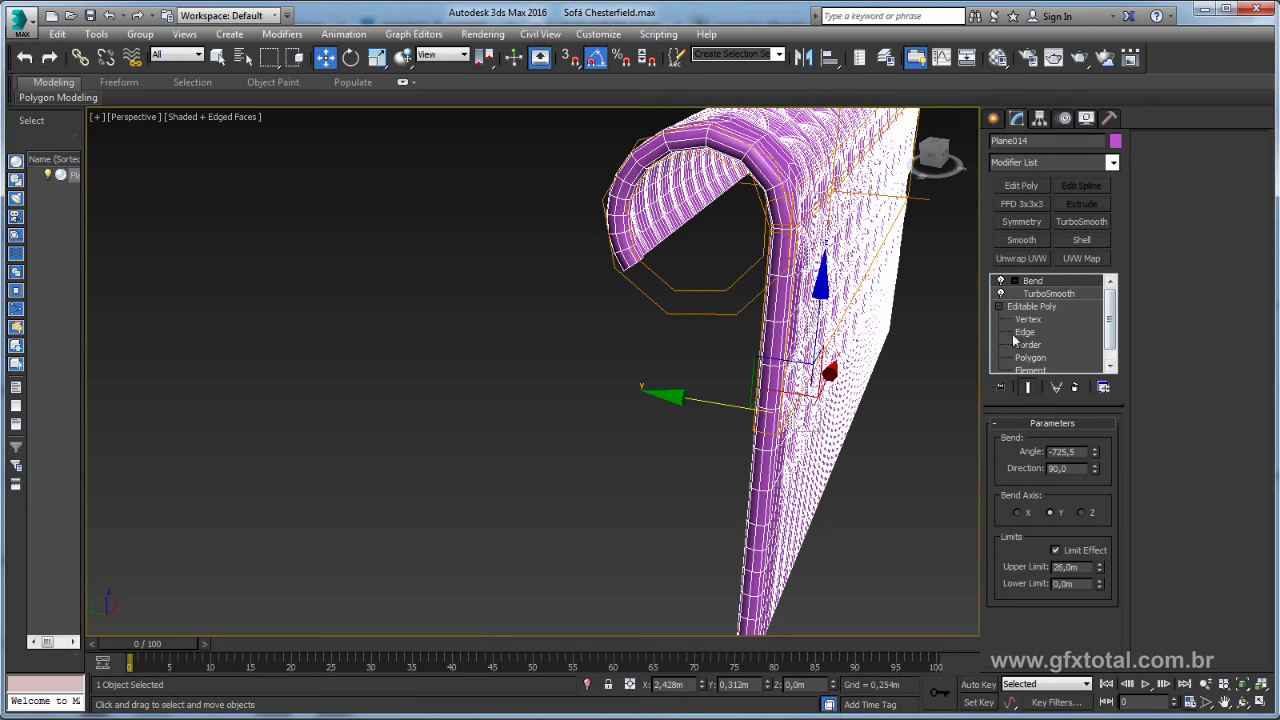
middle_click_drag(720, 380, 834, 376, "alt")
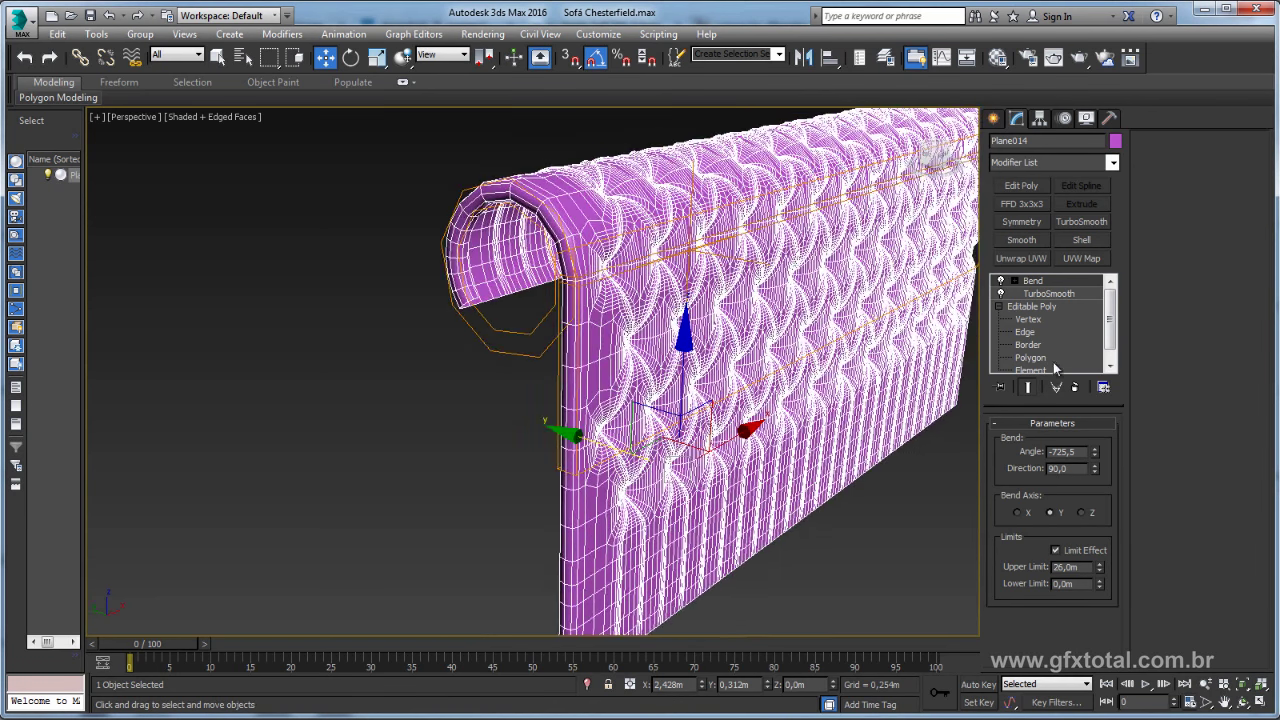
Shift-drag the left-end edge row to extrude a new row of faces, then shift it along Y.
left_click(1031, 334)
mouse_move(700, 320)
middle_mouse_down("alt")
mouse_move(657, 280)
mouse_move(549, 378)
middle_mouse_up("alt")
left_click_drag(530, 330, 543, 277, "shift")
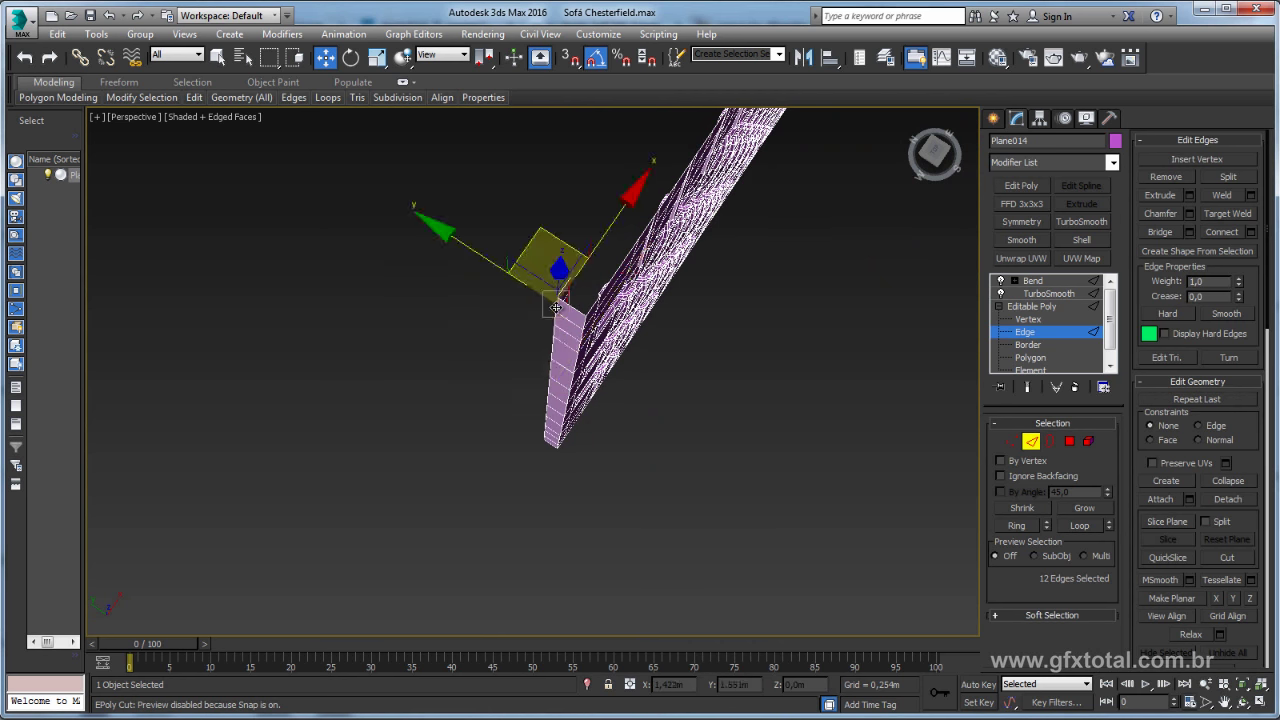
mouse_move(543, 277)
middle_mouse_down("alt")
mouse_move(445, 370)
mouse_move(420, 372)
mouse_move(520, 328)
middle_mouse_up("alt")
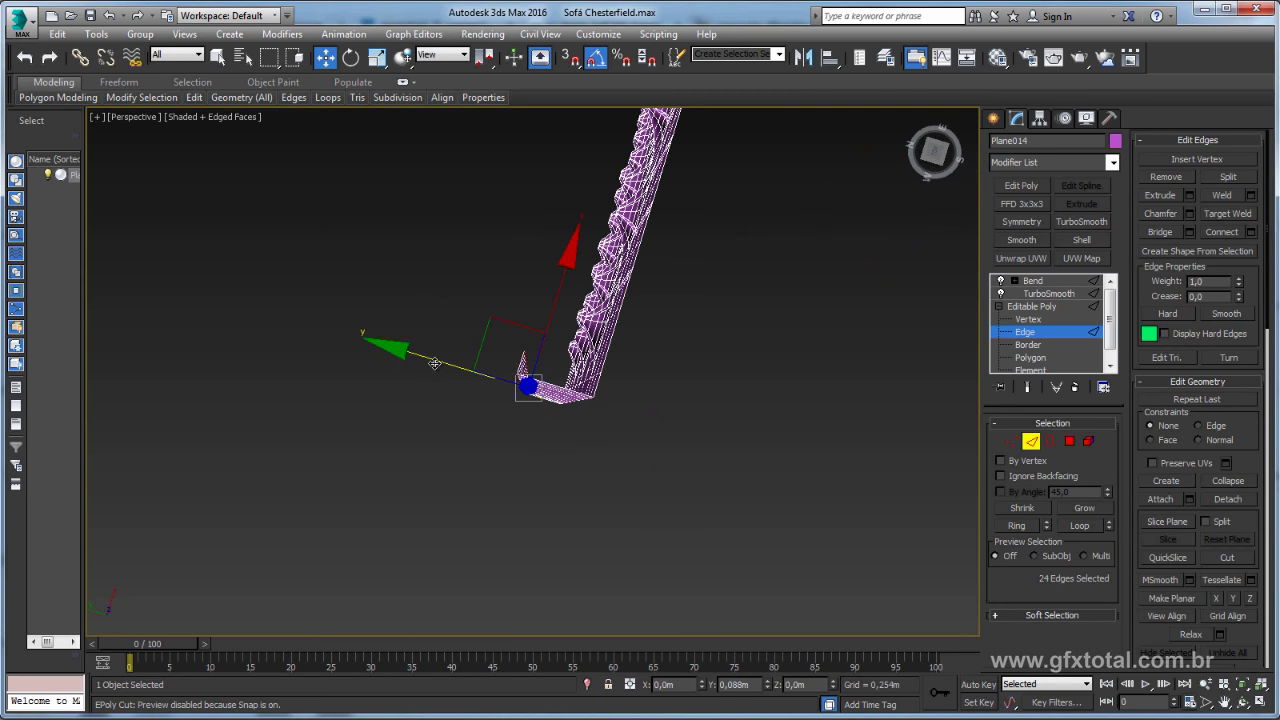
left_click_drag(434, 364, 548, 379)
left_click(1031, 306)
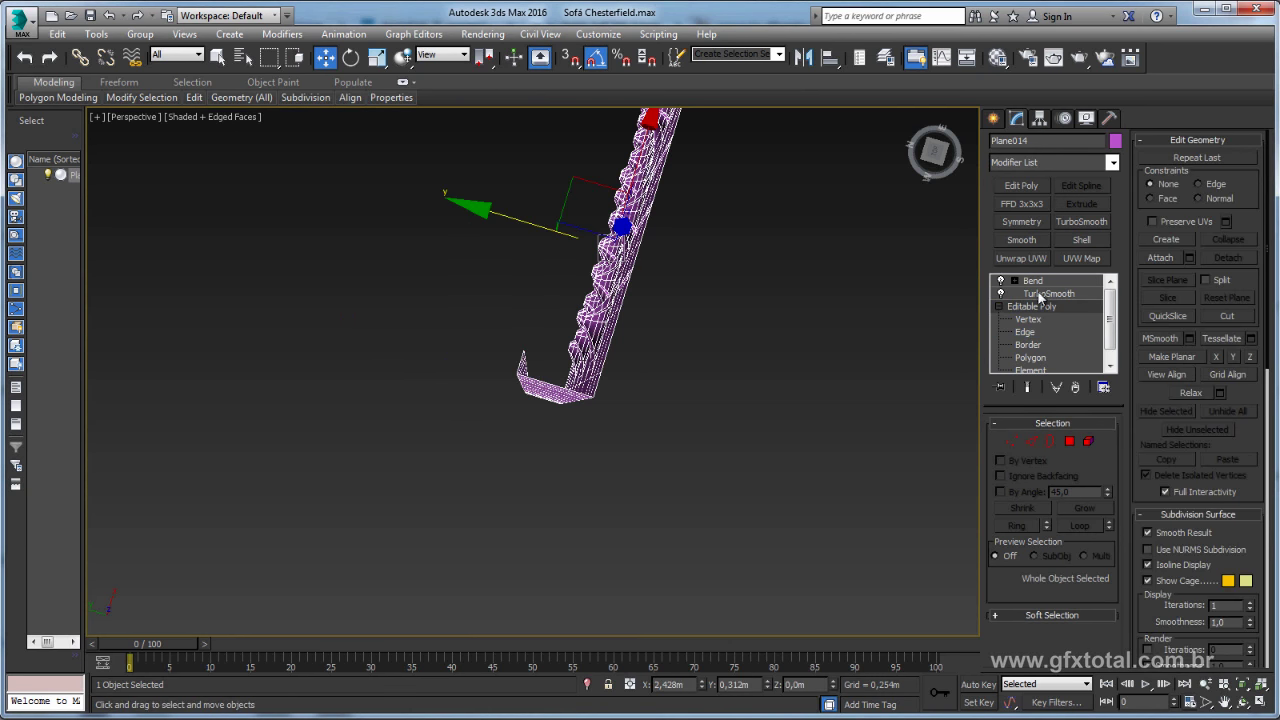
Preview the smoothed, bent backrest.
left_click(1048, 293)
left_click(1032, 280)
mouse_move(743, 380)
middle_mouse_down("alt")
mouse_move(752, 290)
mouse_move(739, 403)
mouse_move(731, 277)
mouse_move(722, 345)
middle_mouse_up("alt")
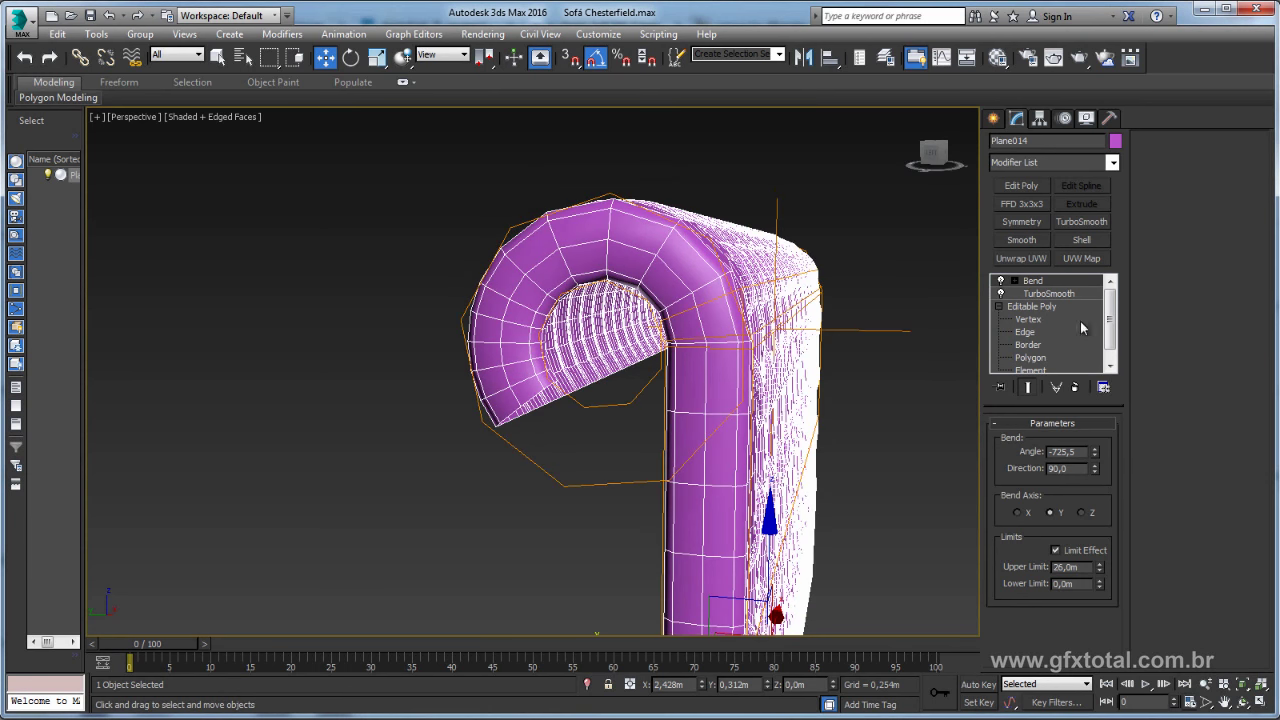
Ring-select an edge across the side strip and Connect it to add new lengthwise edge loops.
left_click(1025, 331)
middle_click_drag(760, 420, 740, 452, "alt")
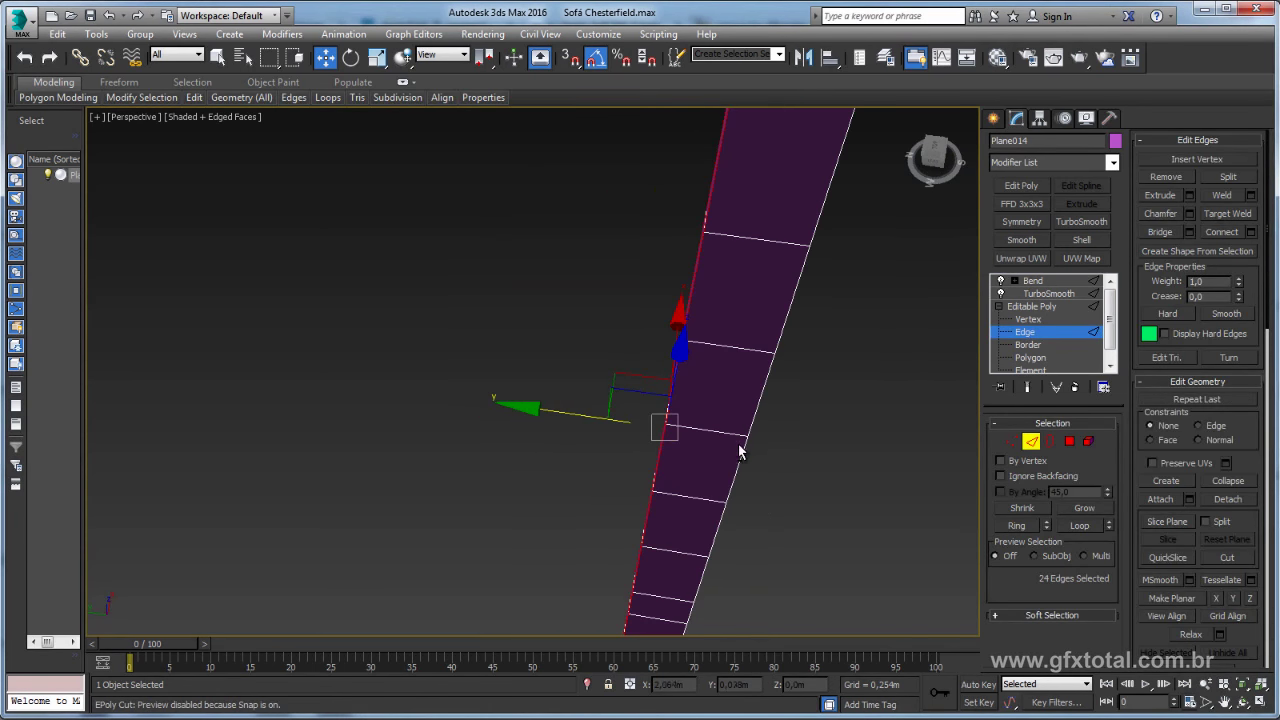
left_click(713, 432)
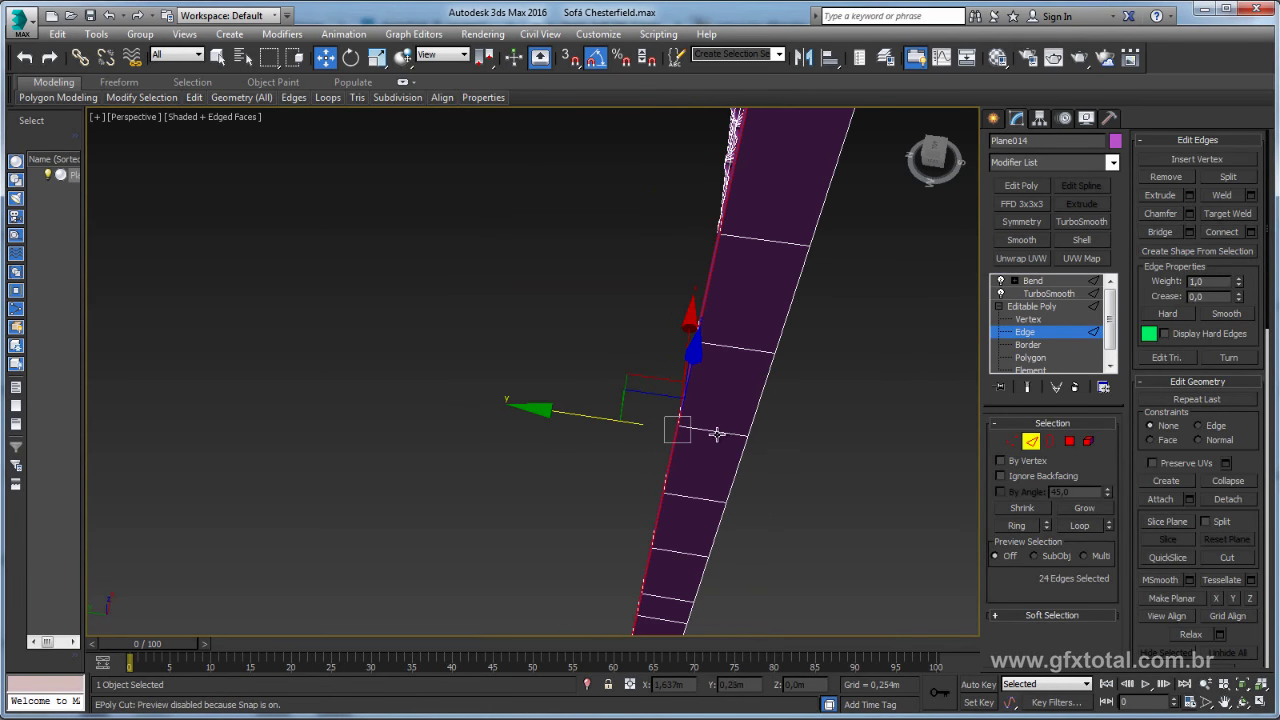
key("alt+r")
middle_click_drag(836, 400, 921, 460, "alt")
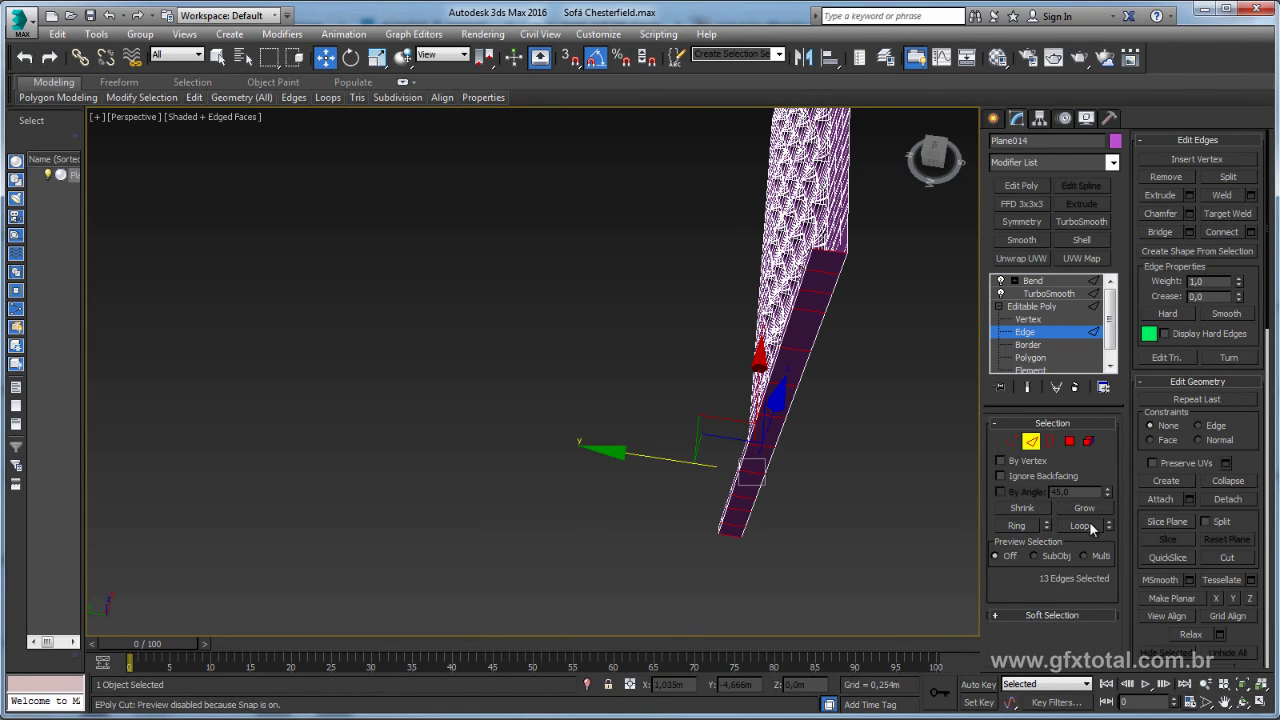
left_click(1236, 232)
left_click(1250, 232)
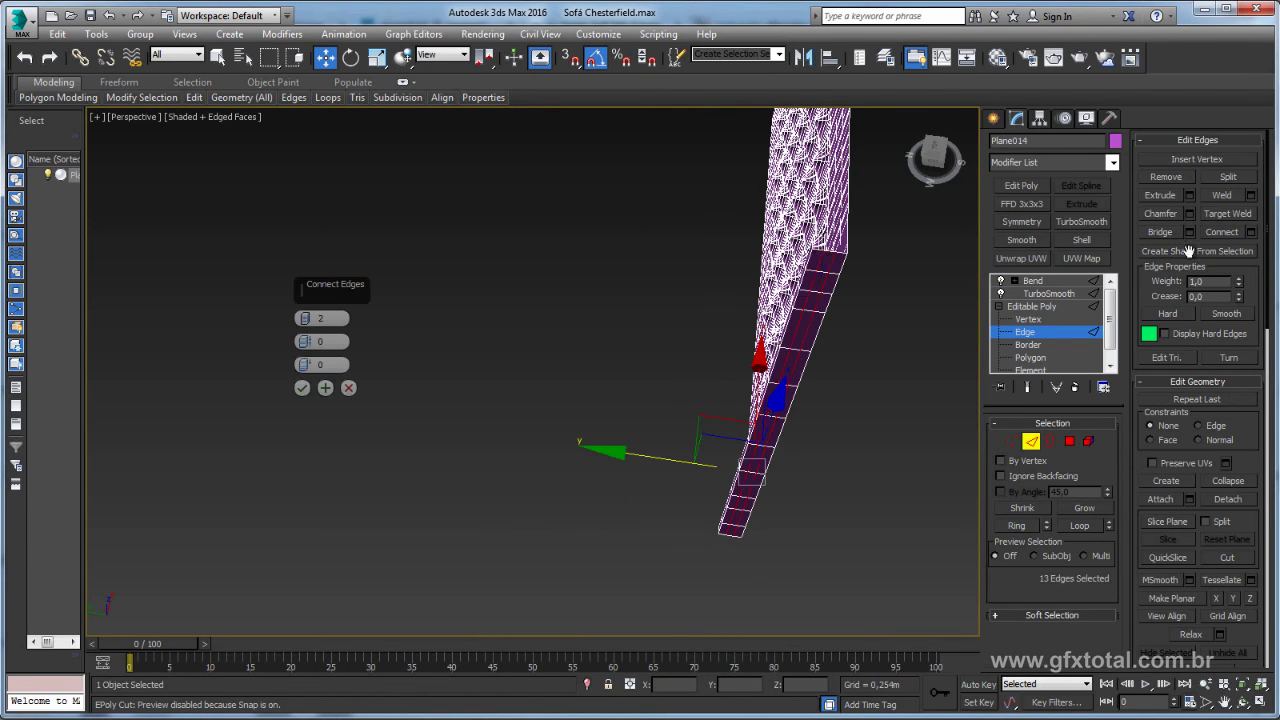
left_click(302, 389)
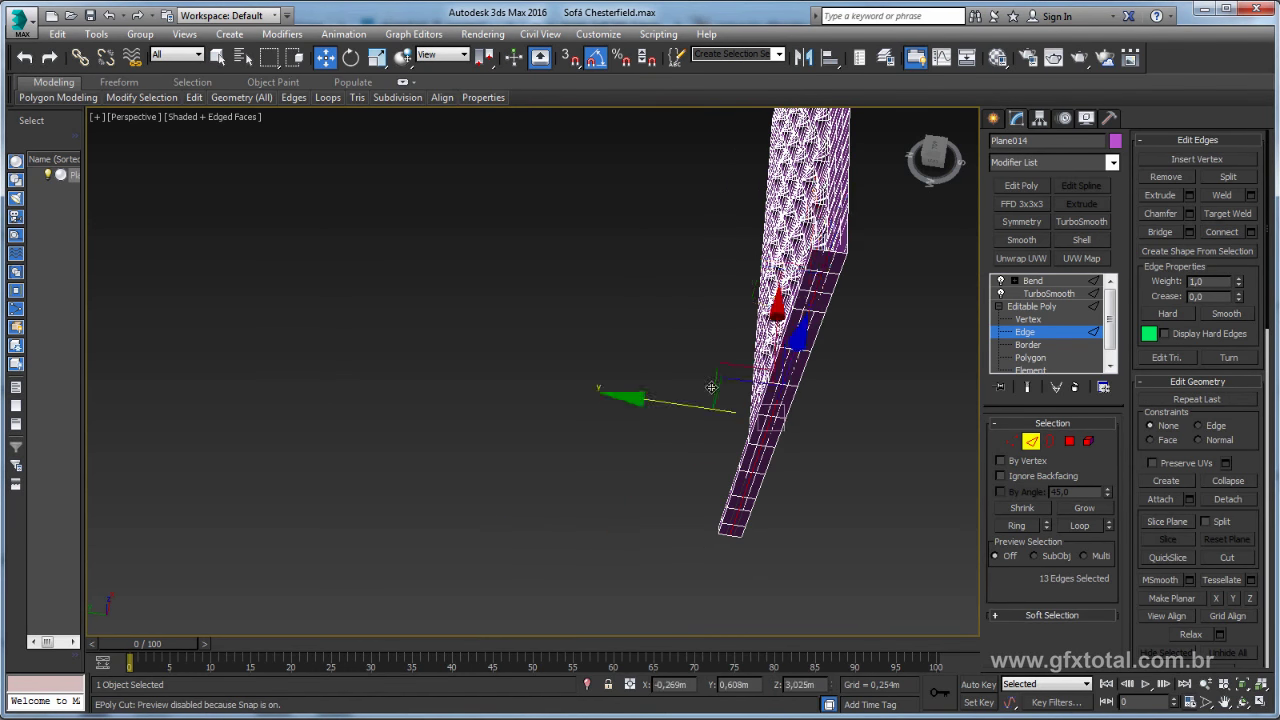
middle_click_drag(600, 420, 689, 427, "alt")
scroll(689, 427, "up", 5)
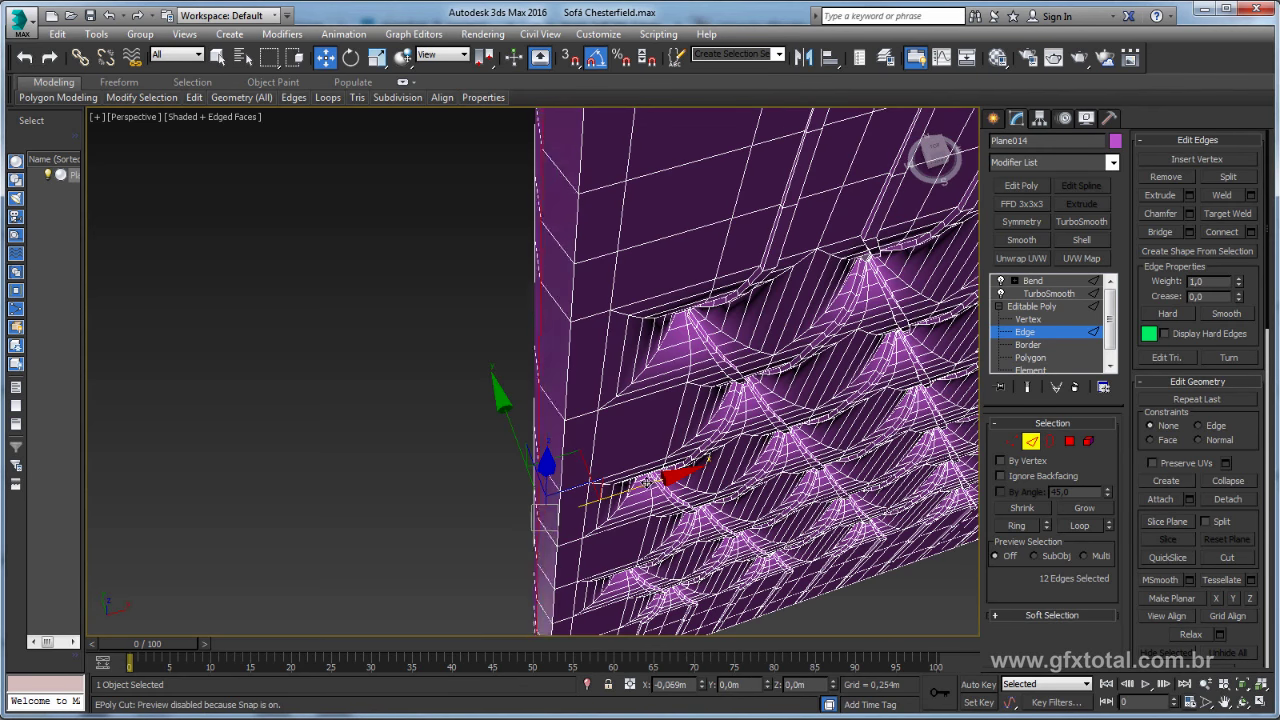
Enable TurboSmooth and Bend to inspect the rolled backrest from several angles.
middle_click_drag(655, 478, 661, 368, "alt")
scroll(661, 368, "down", 5)
left_click(1040, 295)
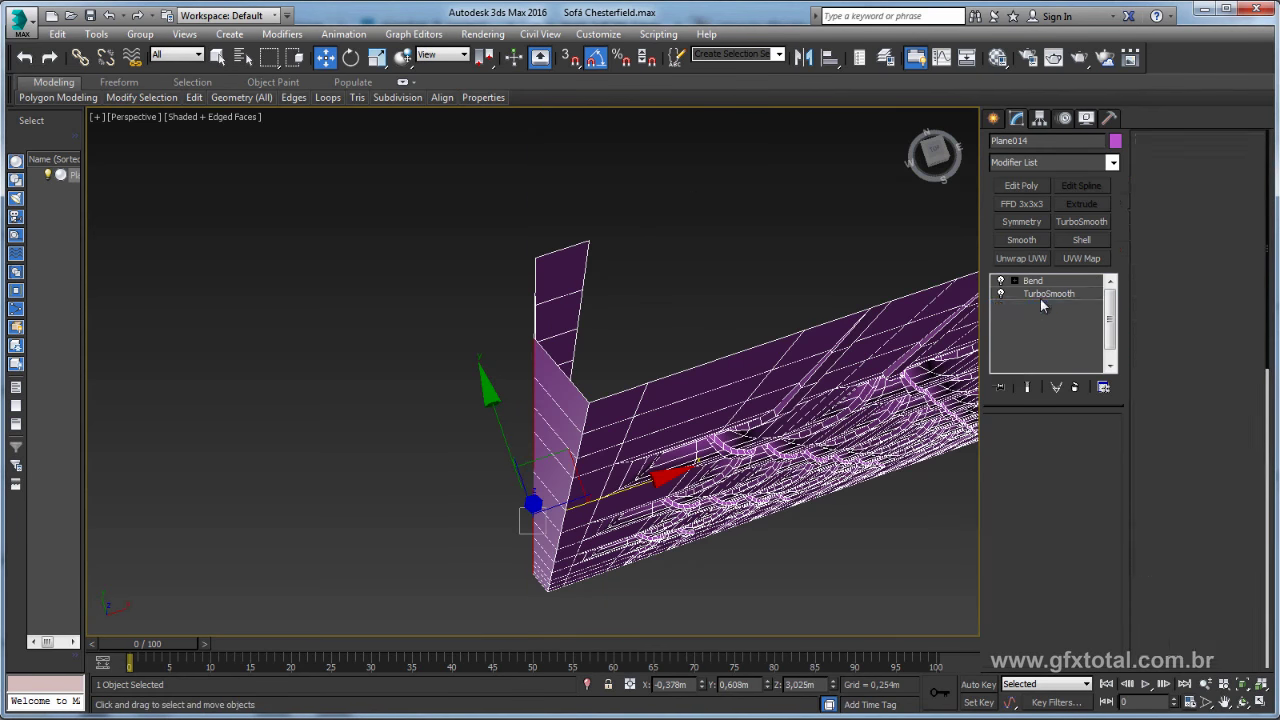
left_click(1032, 281)
mouse_move(719, 350)
middle_mouse_down("alt")
mouse_move(786, 357)
mouse_move(566, 376)
middle_mouse_up("alt")
middle_click_drag(703, 319, 700, 350, "alt")
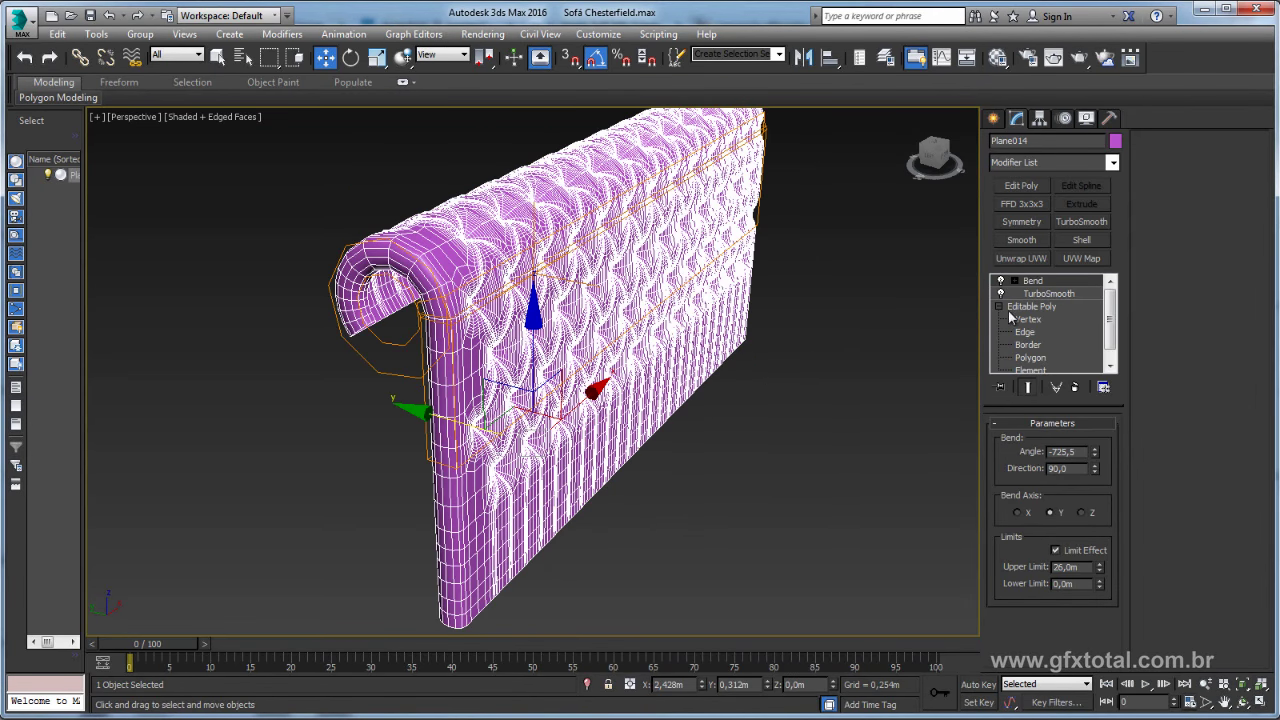
Select Editable Poly again to view the panel's unsmoothed base mesh along its side.
left_click(1032, 306)
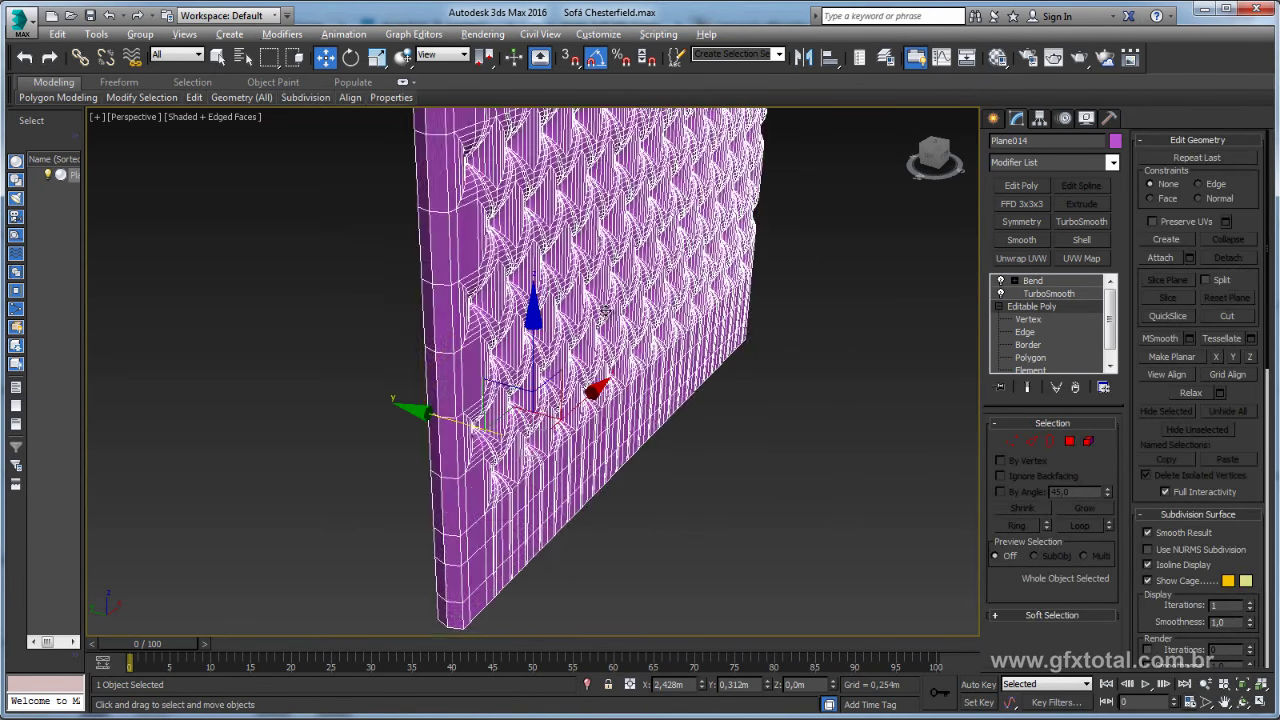
mouse_move(606, 312)
middle_mouse_down("alt")
mouse_move(646, 386)
mouse_move(649, 376)
mouse_move(599, 384)
mouse_move(697, 423)
mouse_move(979, 424)
mouse_move(614, 417)
mouse_move(634, 434)
mouse_move(729, 375)
mouse_move(646, 403)
mouse_move(677, 347)
middle_mouse_up("alt")
scroll(677, 347, "up", 3)
scroll(677, 347, "down", 2)
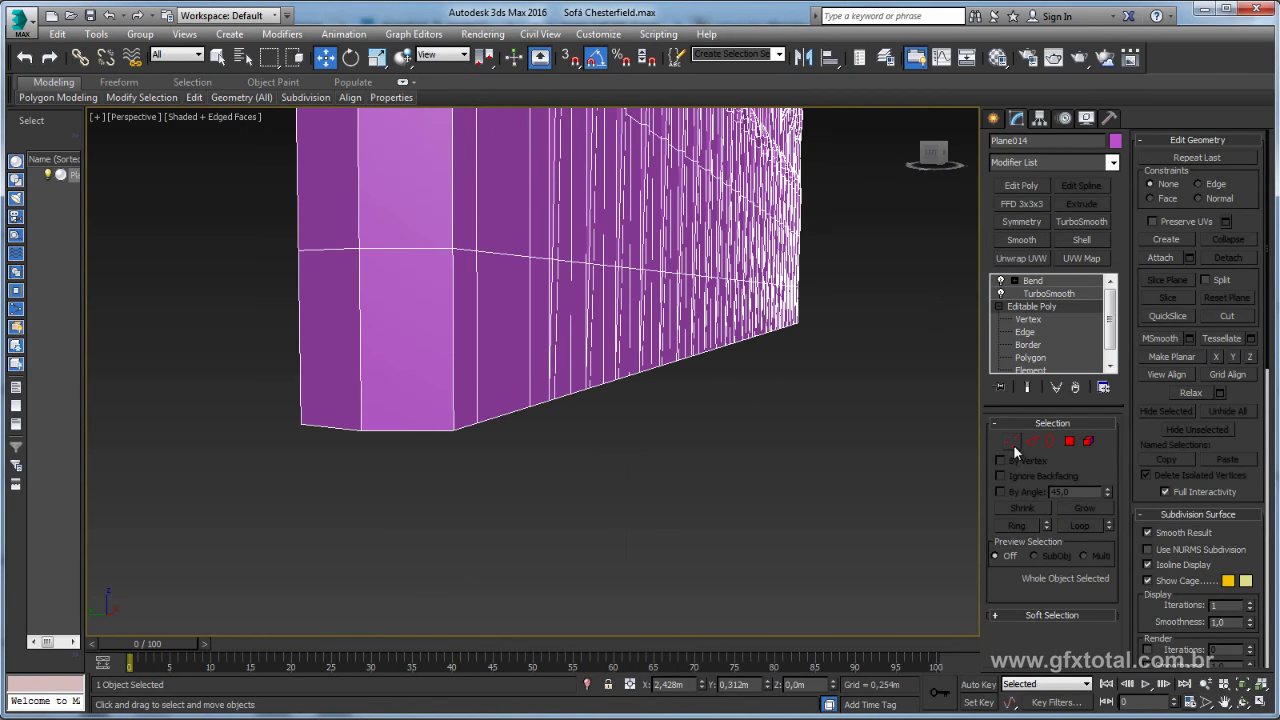
Lower the side end's two bottom-corner vertices to Z -2,864m, comparing against the sofa reference images.
left_click(1012, 442)
left_click_drag(371, 319, 487, 320)
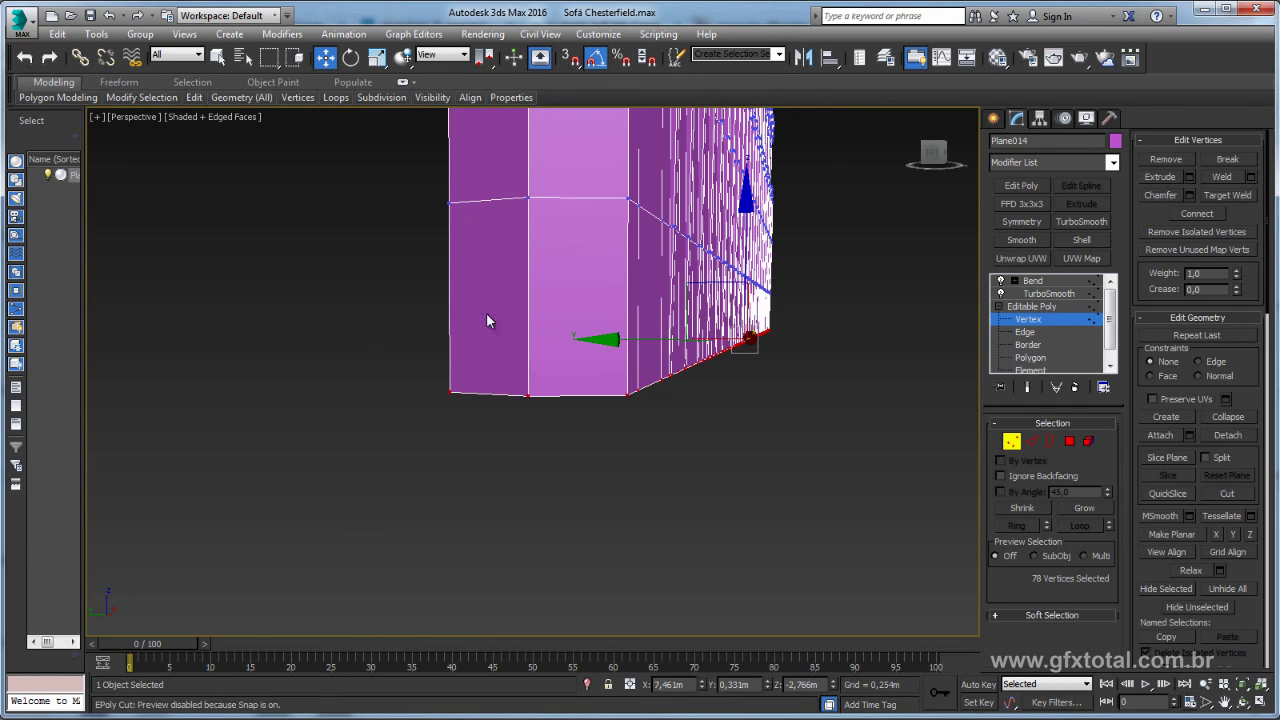
middle_click_drag(757, 258, 749, 299, "alt")
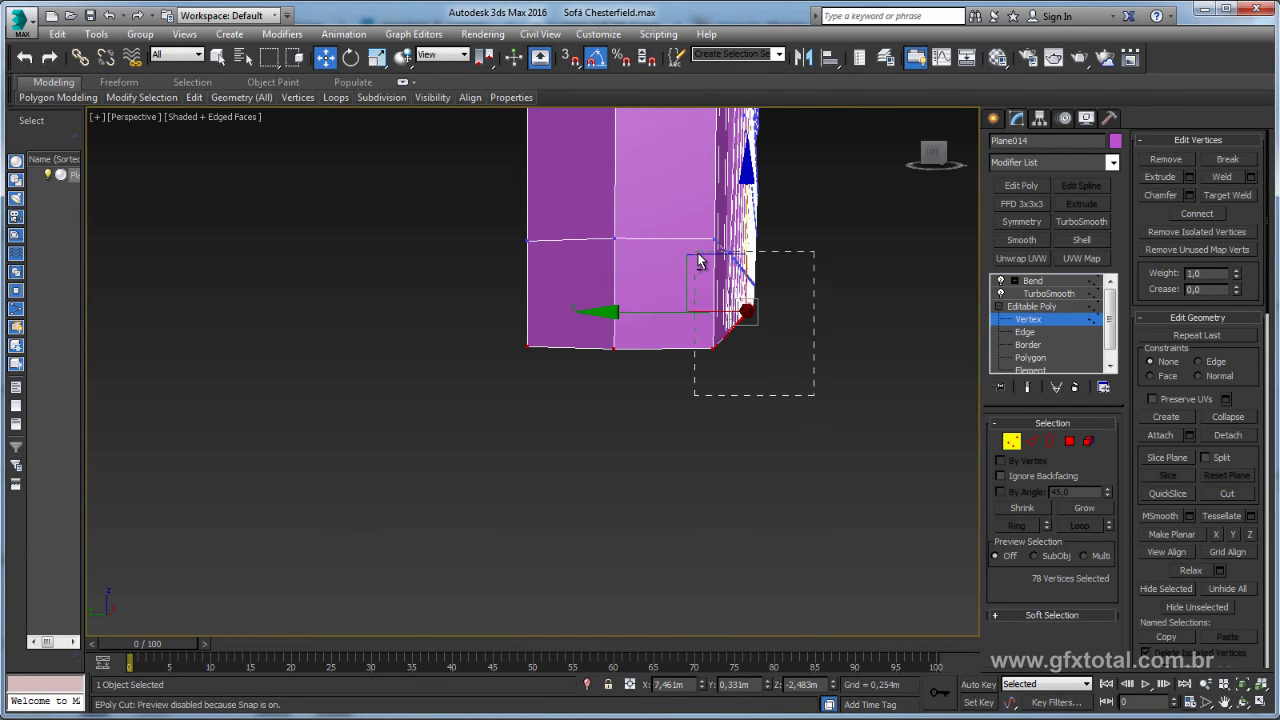
mouse_move(698, 260)
left_mouse_down()
mouse_move(614, 231)
mouse_move(559, 290)
left_mouse_up()
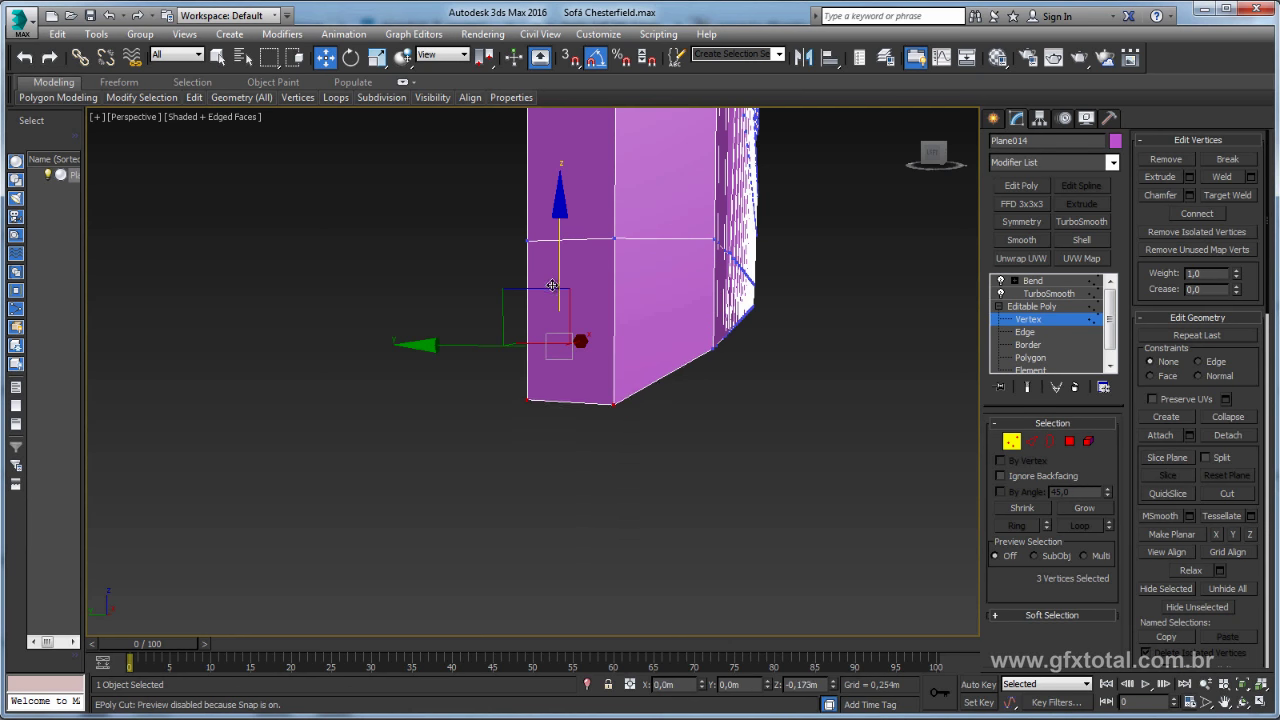
left_click_drag(611, 347, 610, 347, "alt")
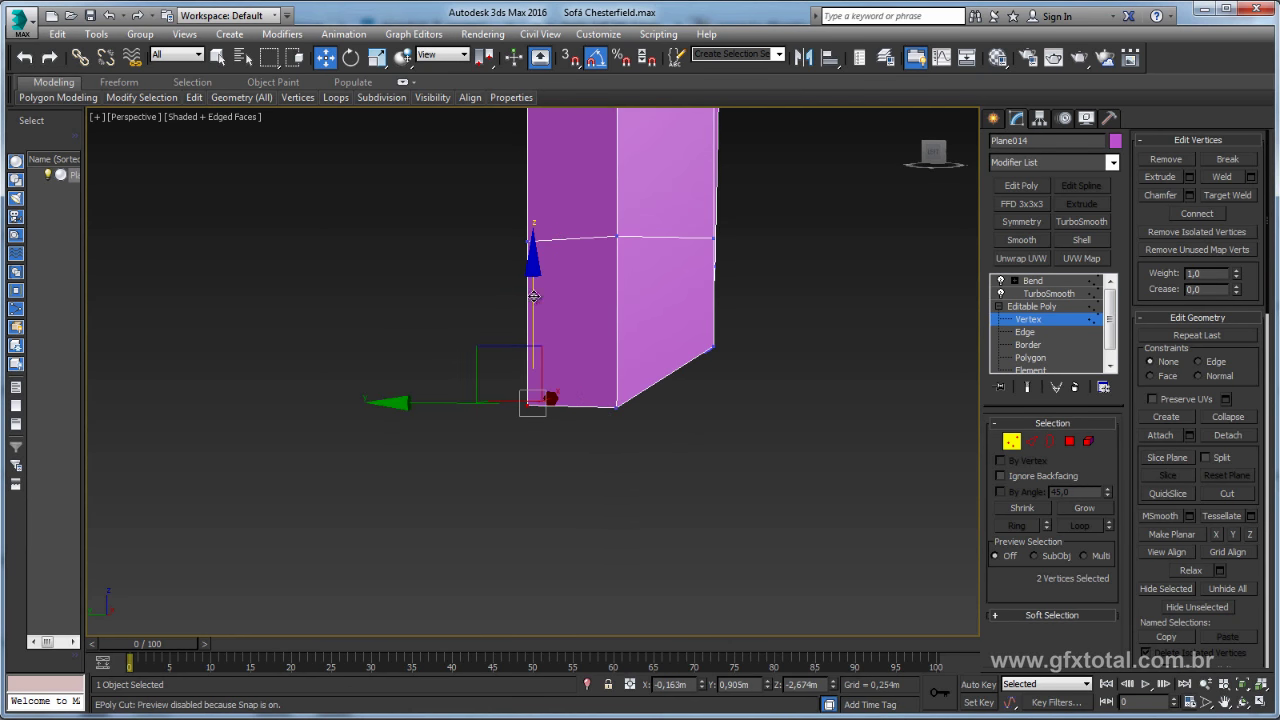
mouse_move(532, 297)
left_mouse_down()
mouse_move(528, 330)
mouse_move(681, 403)
left_mouse_up()
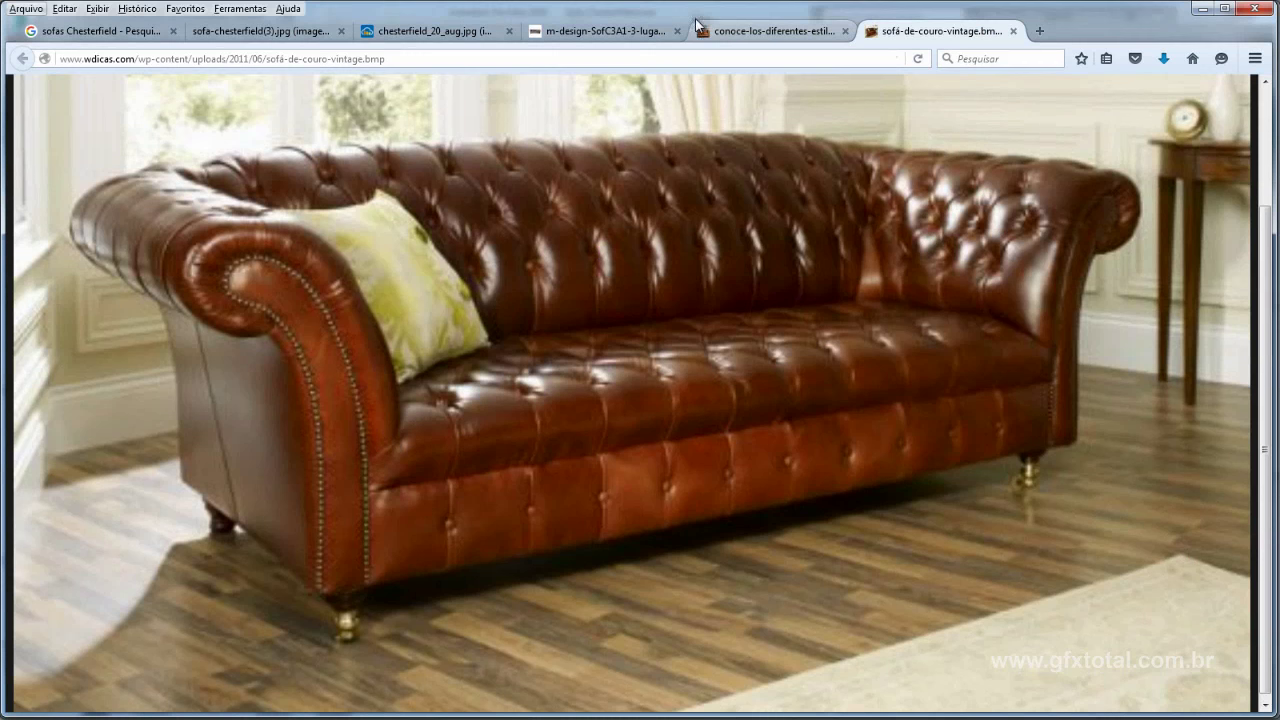
left_click(636, 36)
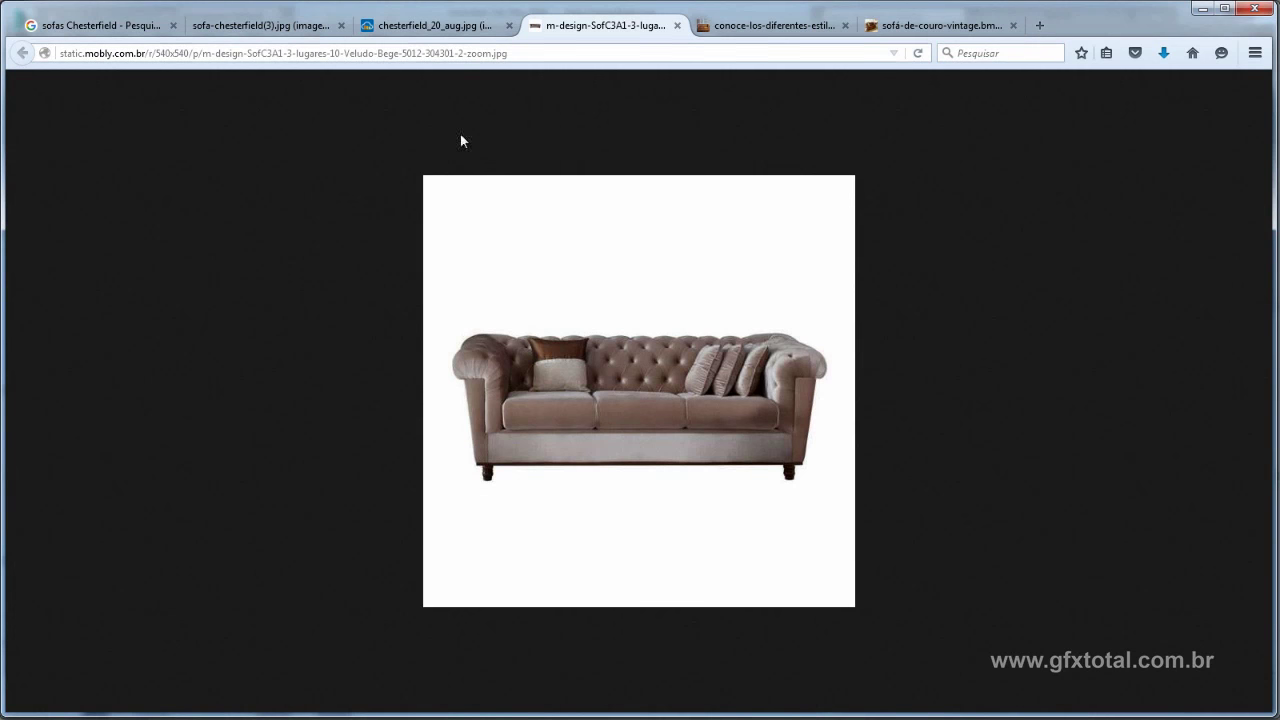
left_click(437, 25)
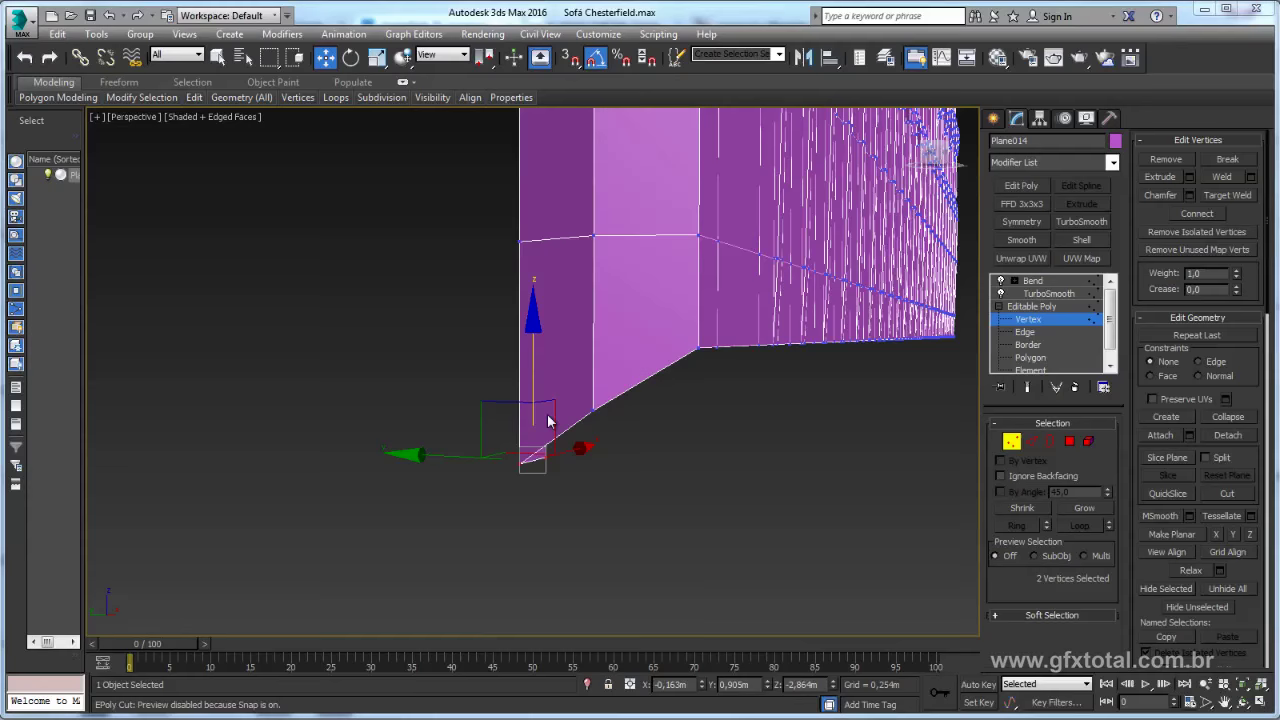
Select the bottom edge loop and region-select the edges along Plane014's bottom edge.
middle_click_drag(632, 427, 668, 420, "alt")
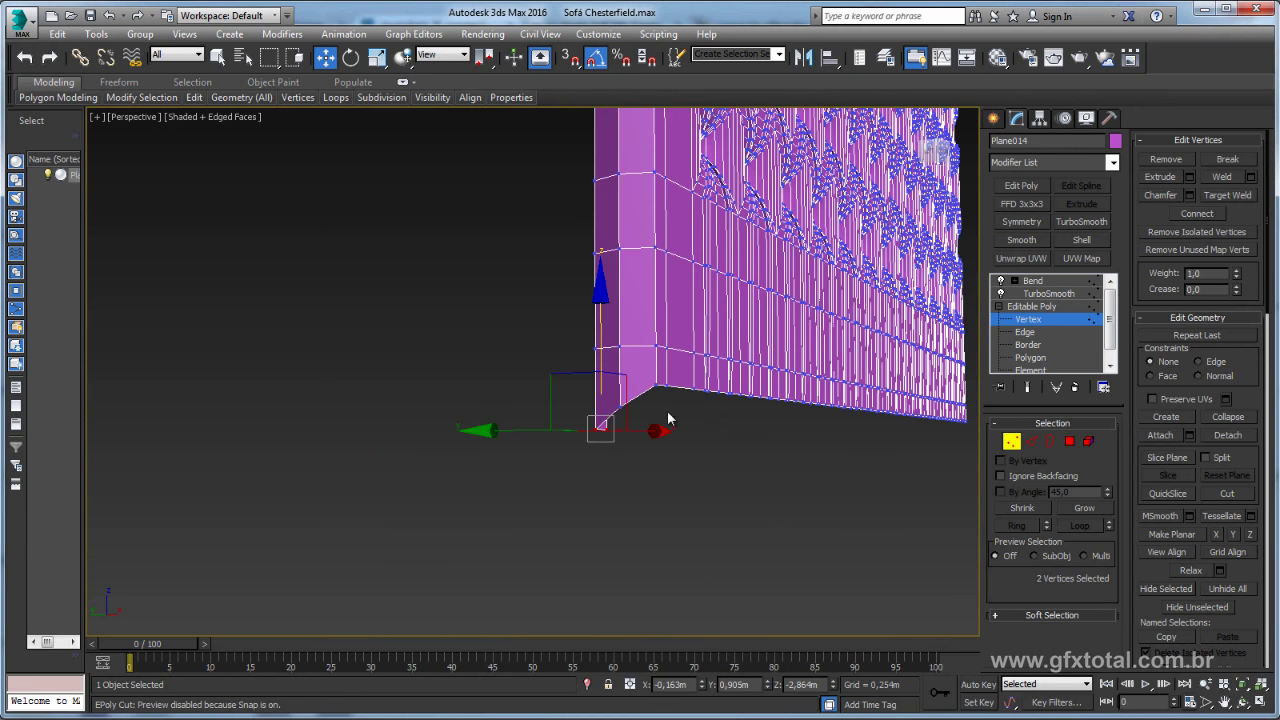
left_click(1031, 441)
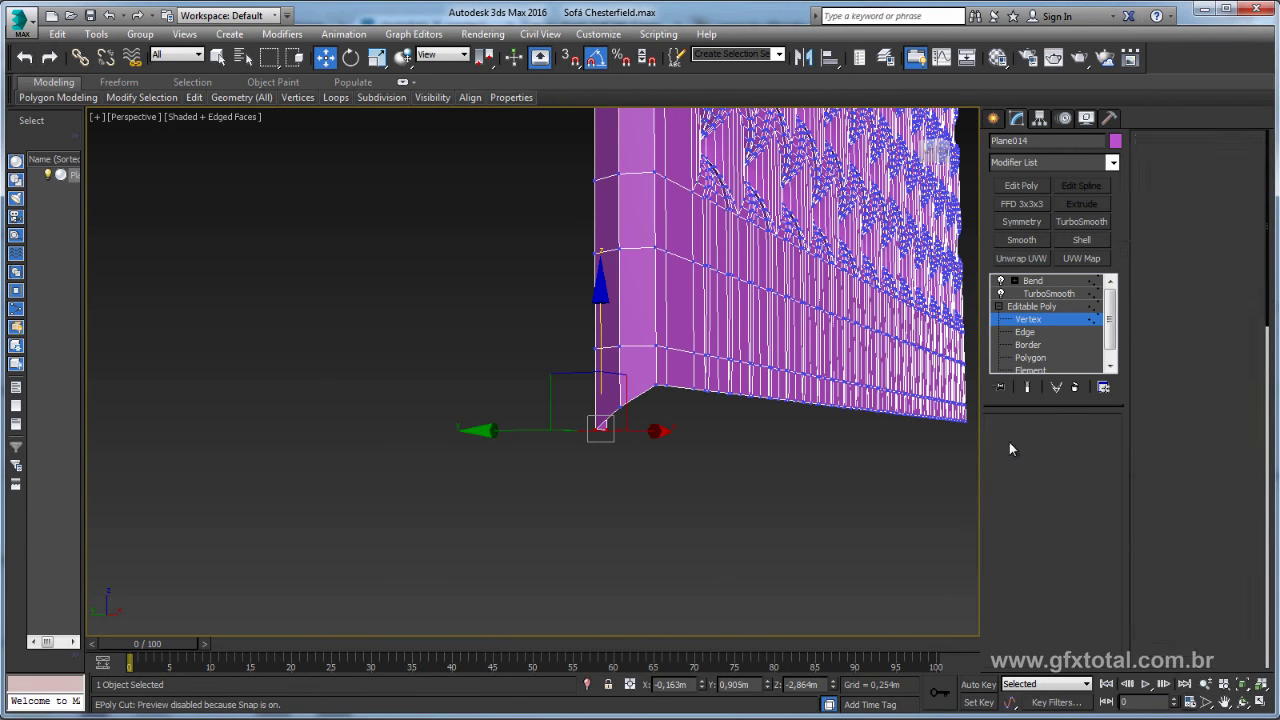
double_click(724, 394)
mouse_move(733, 399)
middle_mouse_down("alt")
mouse_move(712, 417)
mouse_move(560, 400)
mouse_move(752, 417)
mouse_move(683, 434)
mouse_move(648, 466)
middle_mouse_up("alt")
left_click(712, 394)
scroll(614, 413, "down", 2)
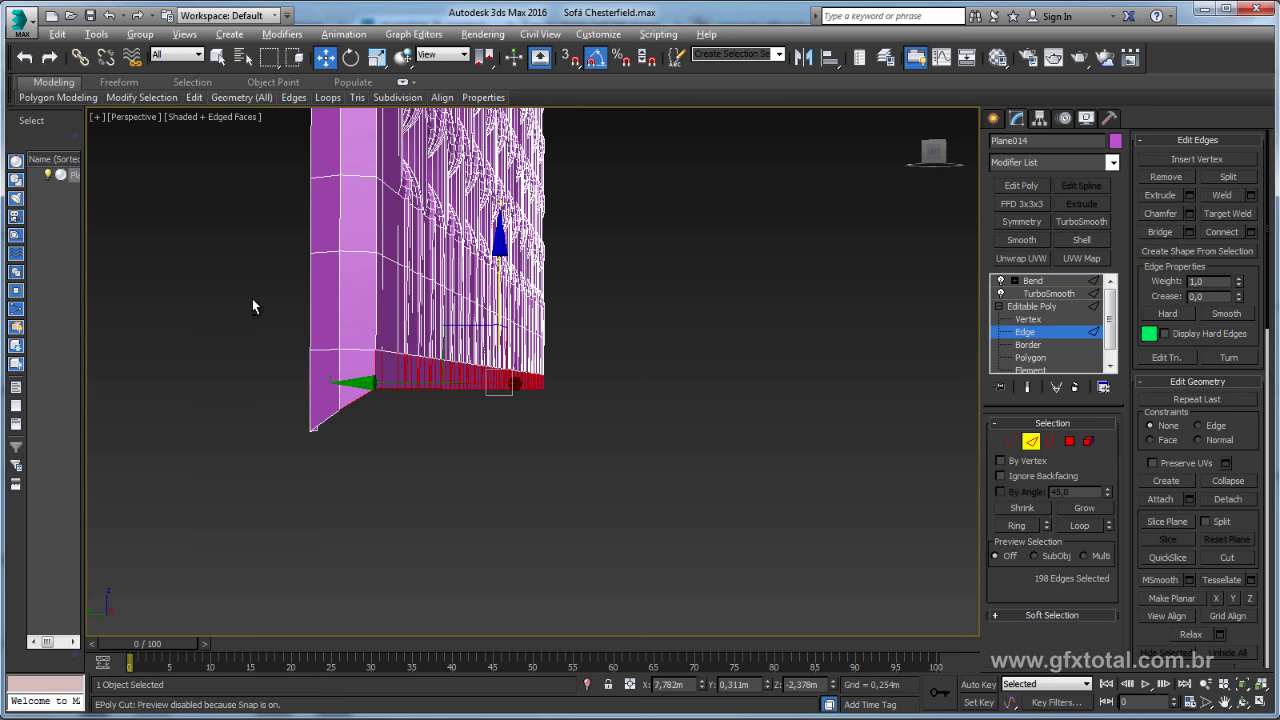
middle_click_drag(588, 393, 208, 384, "alt")
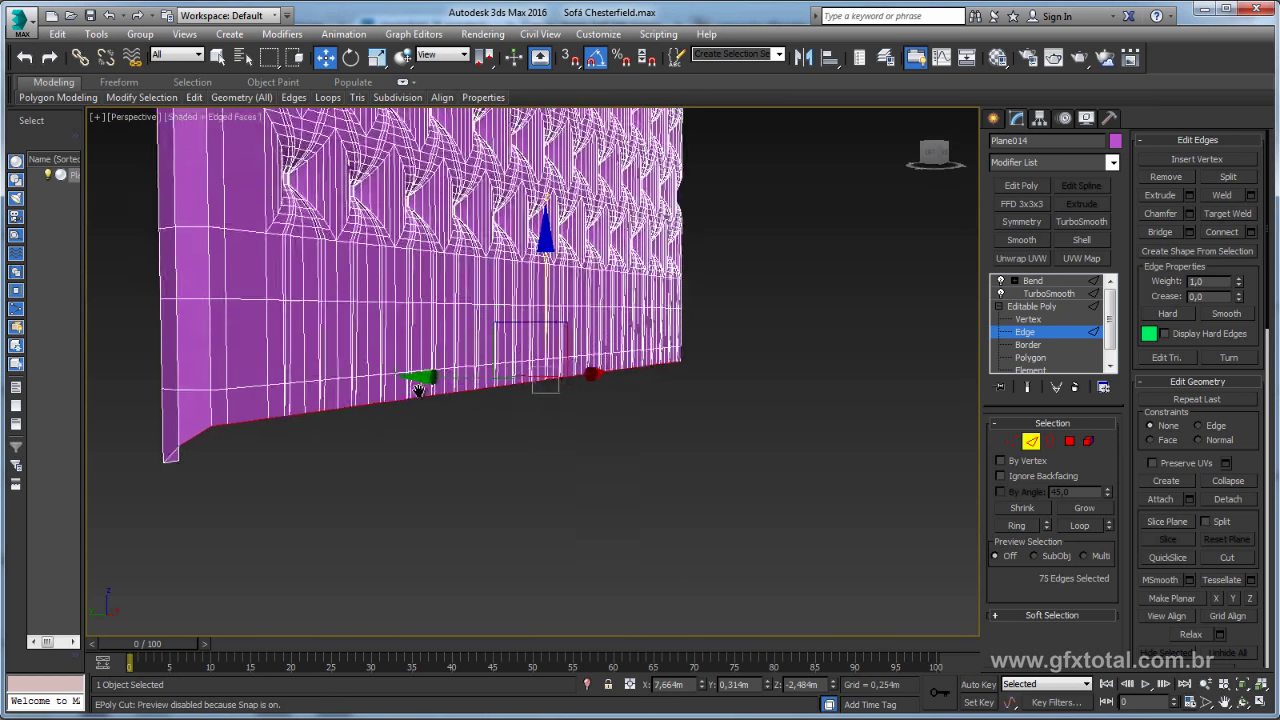
left_click_drag(210, 381, 275, 434, "alt")
middle_click_drag(275, 434, 566, 286, "alt")
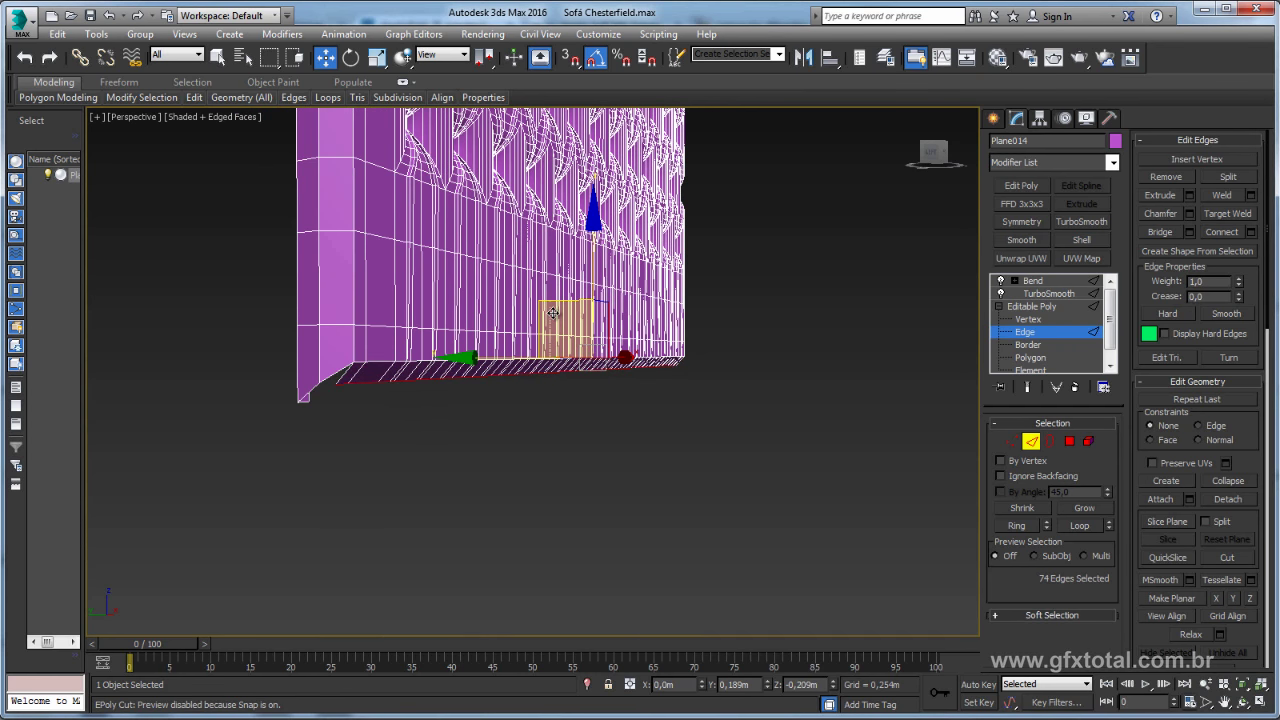
middle_click_drag(553, 313, 530, 309, "alt")
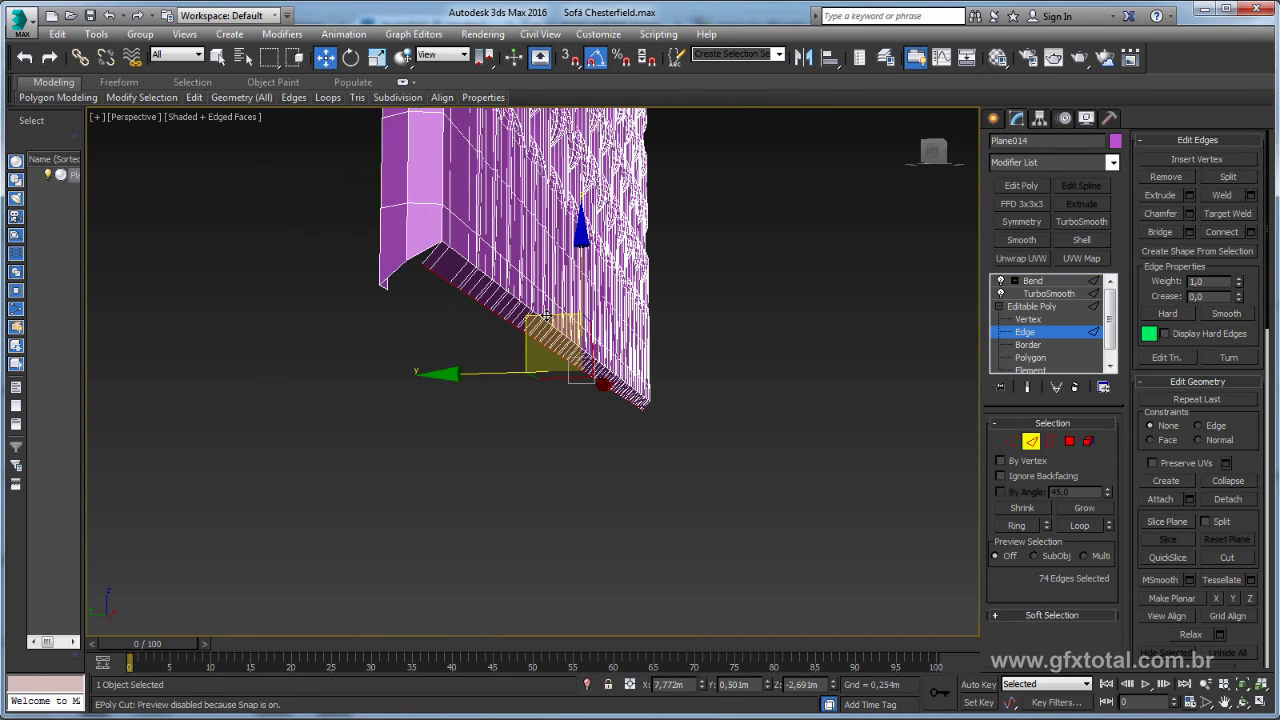